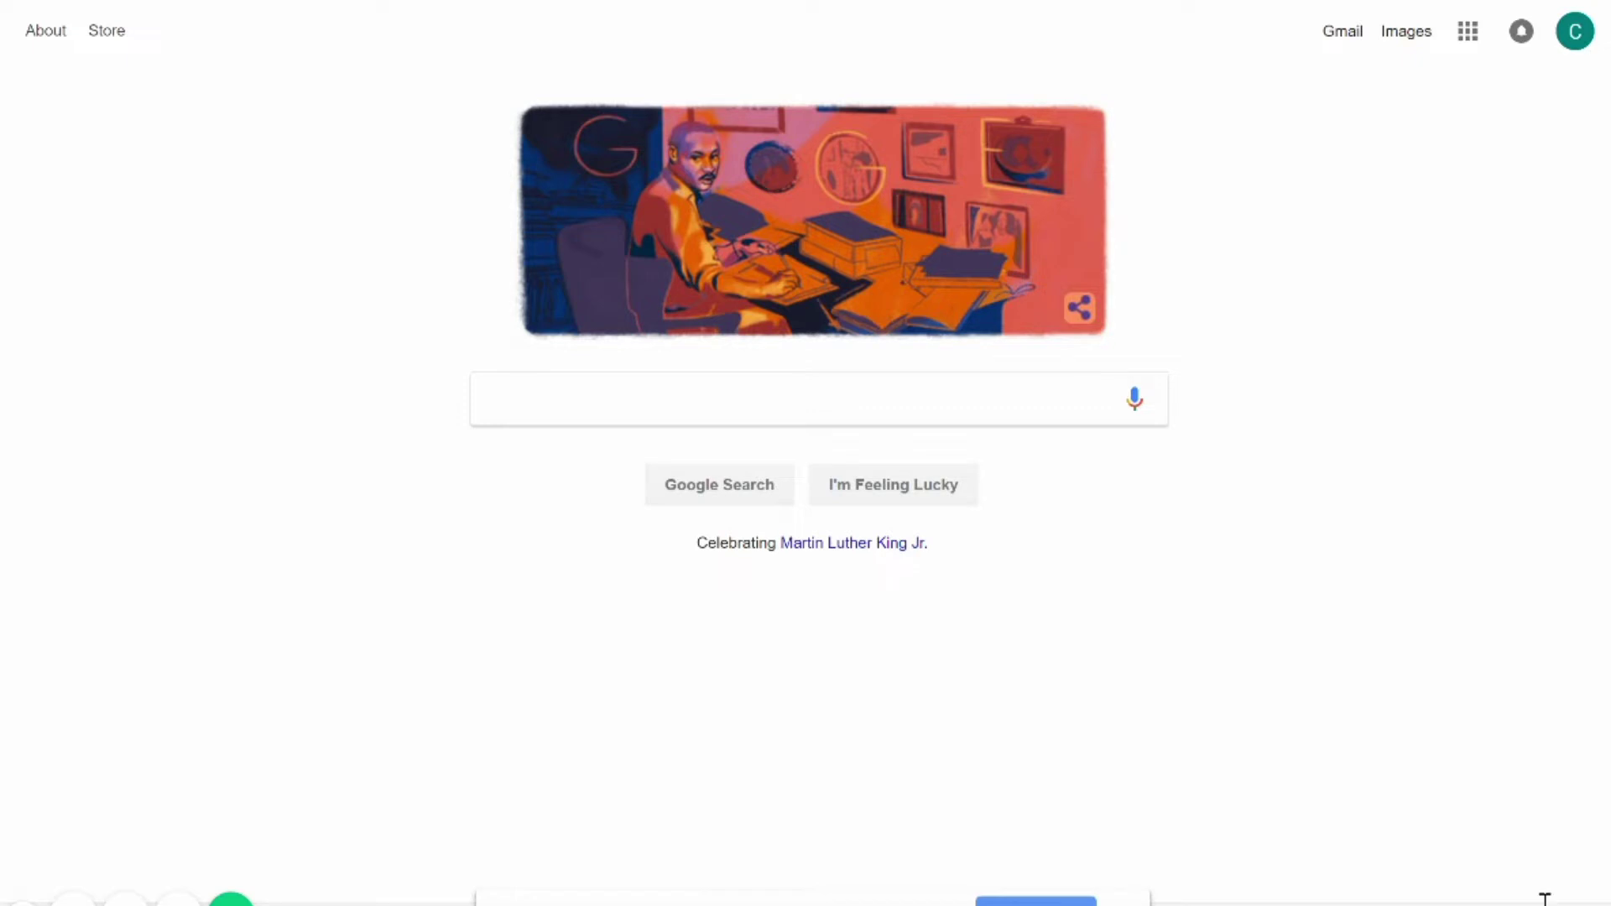
Search Google for 'recruitchute'.
type("recruitchute")
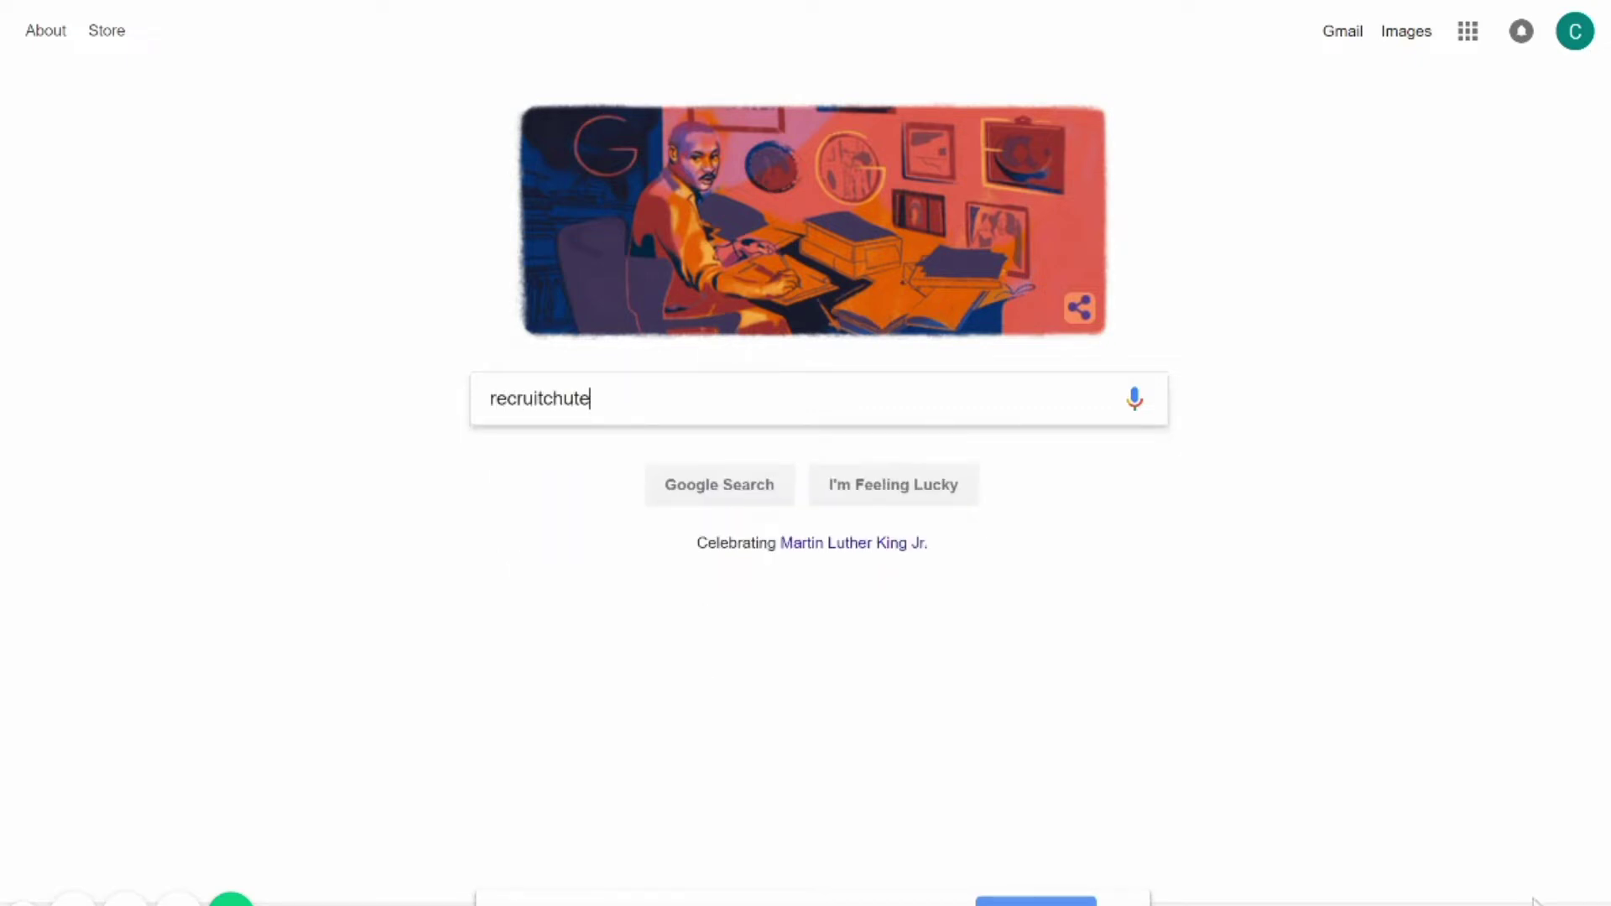
key("Return")
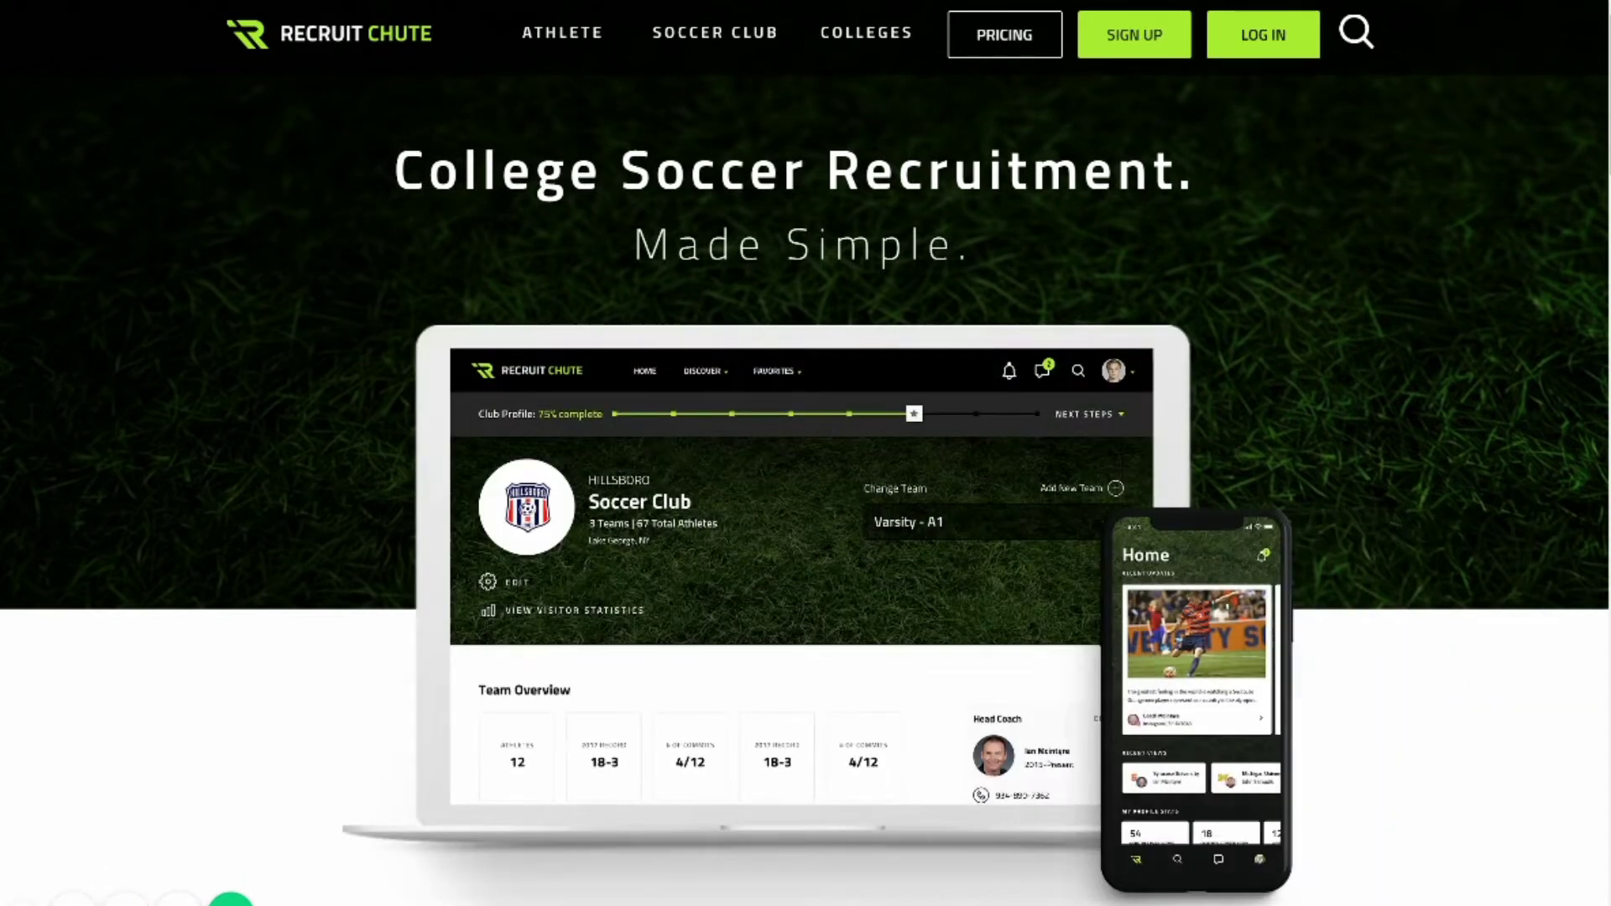
Scroll down through the RecruitChute home page and back up slightly.
scroll(805, 453, "down", 9)
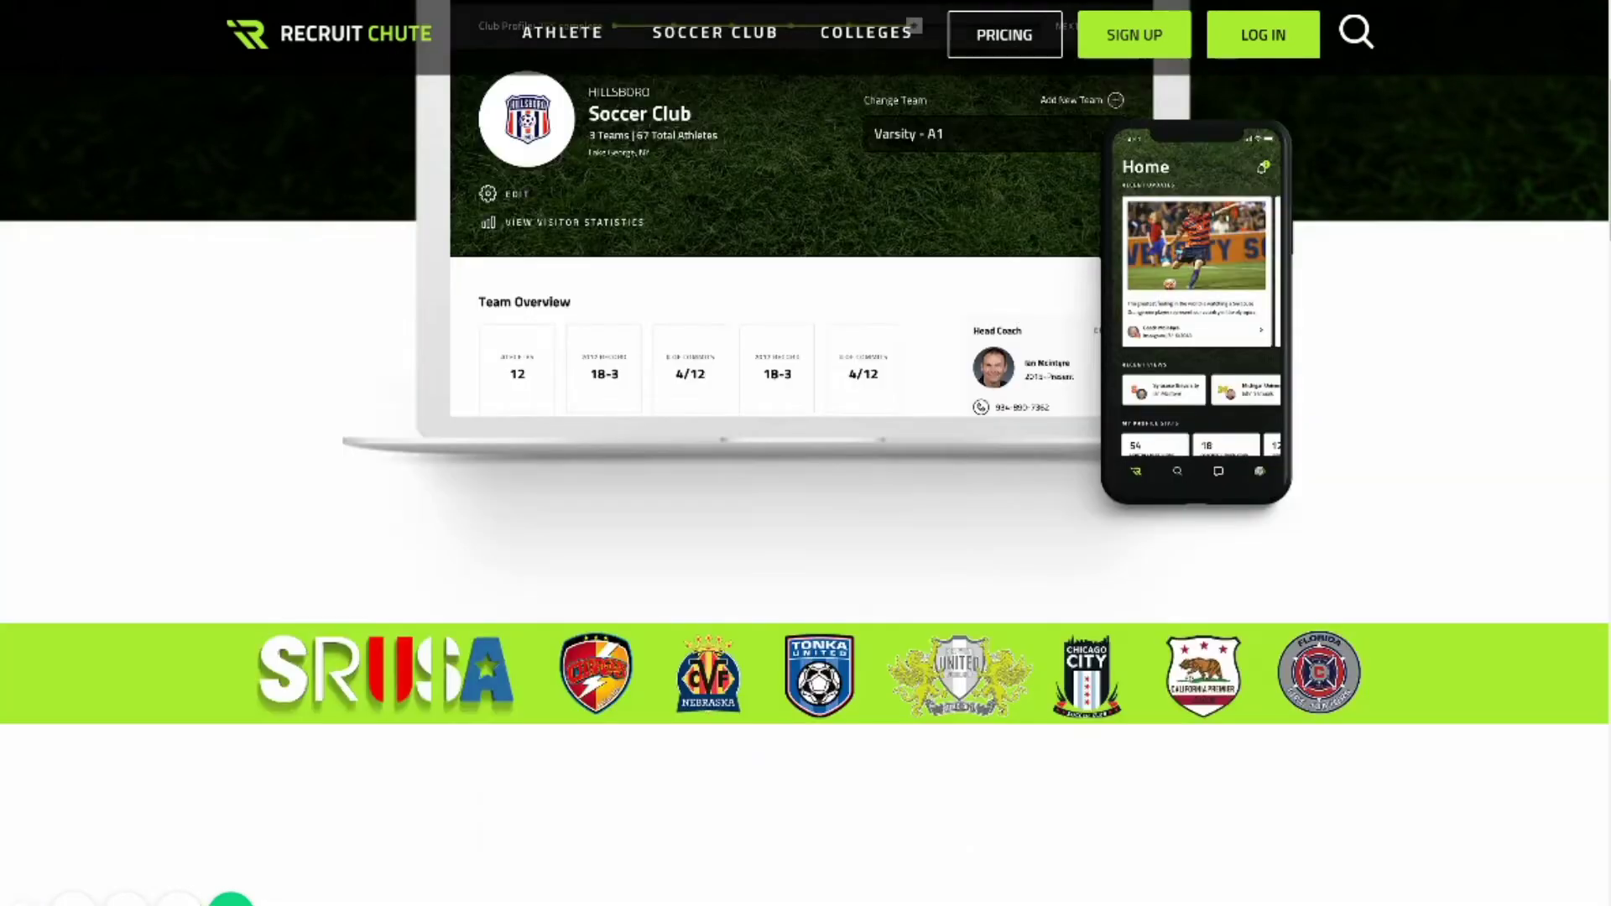
scroll(805, 453, "down", 3)
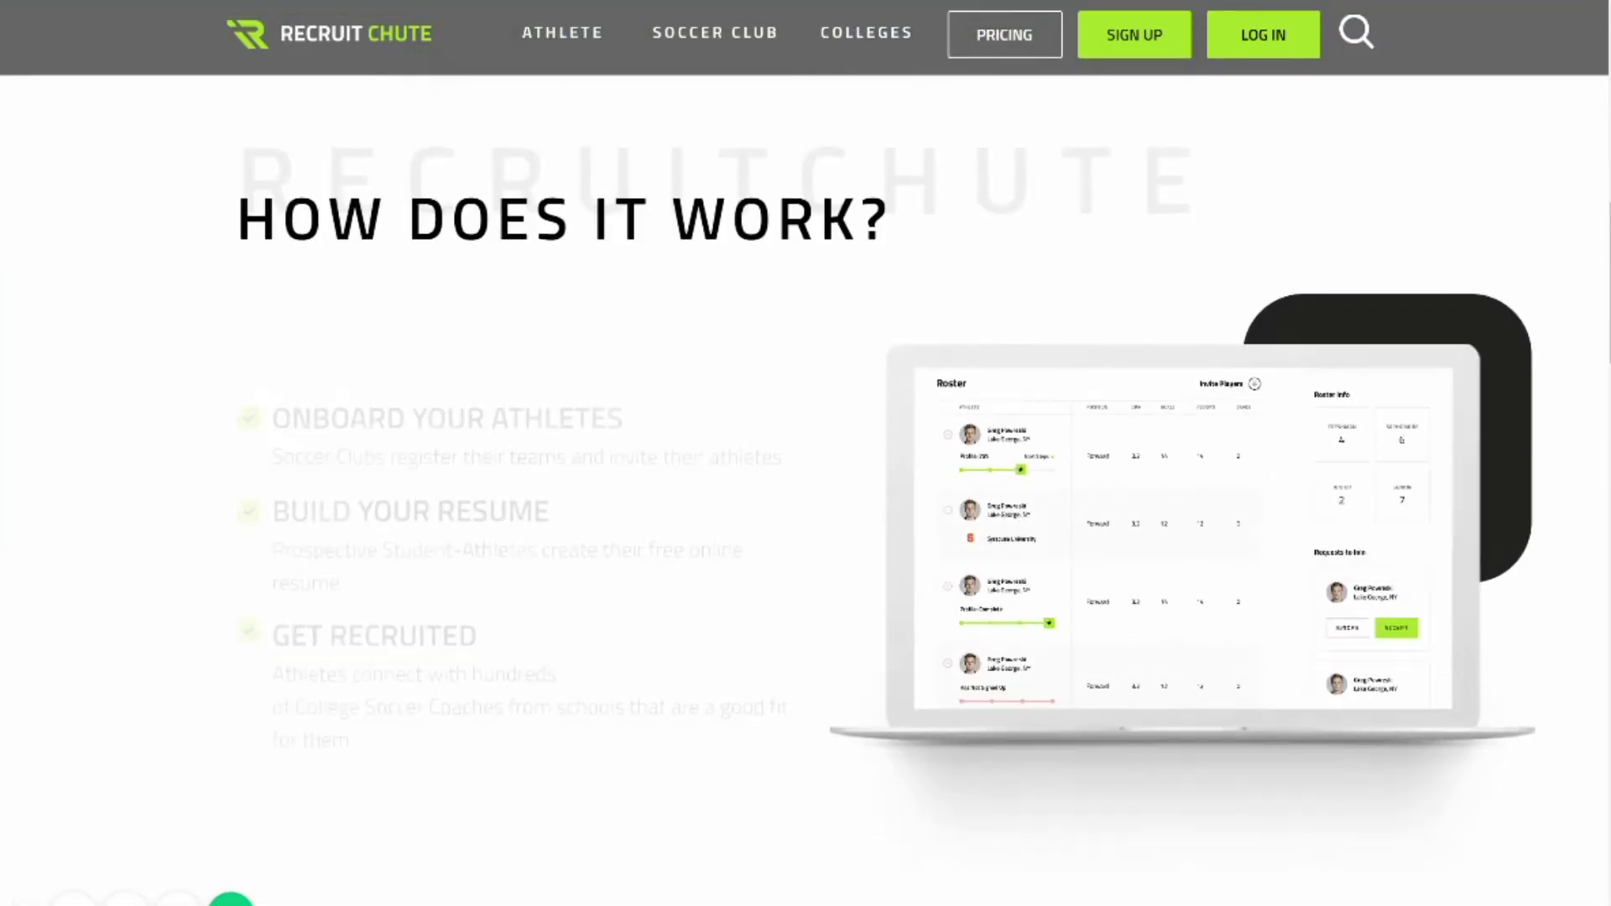
scroll(806, 453, "down", 3)
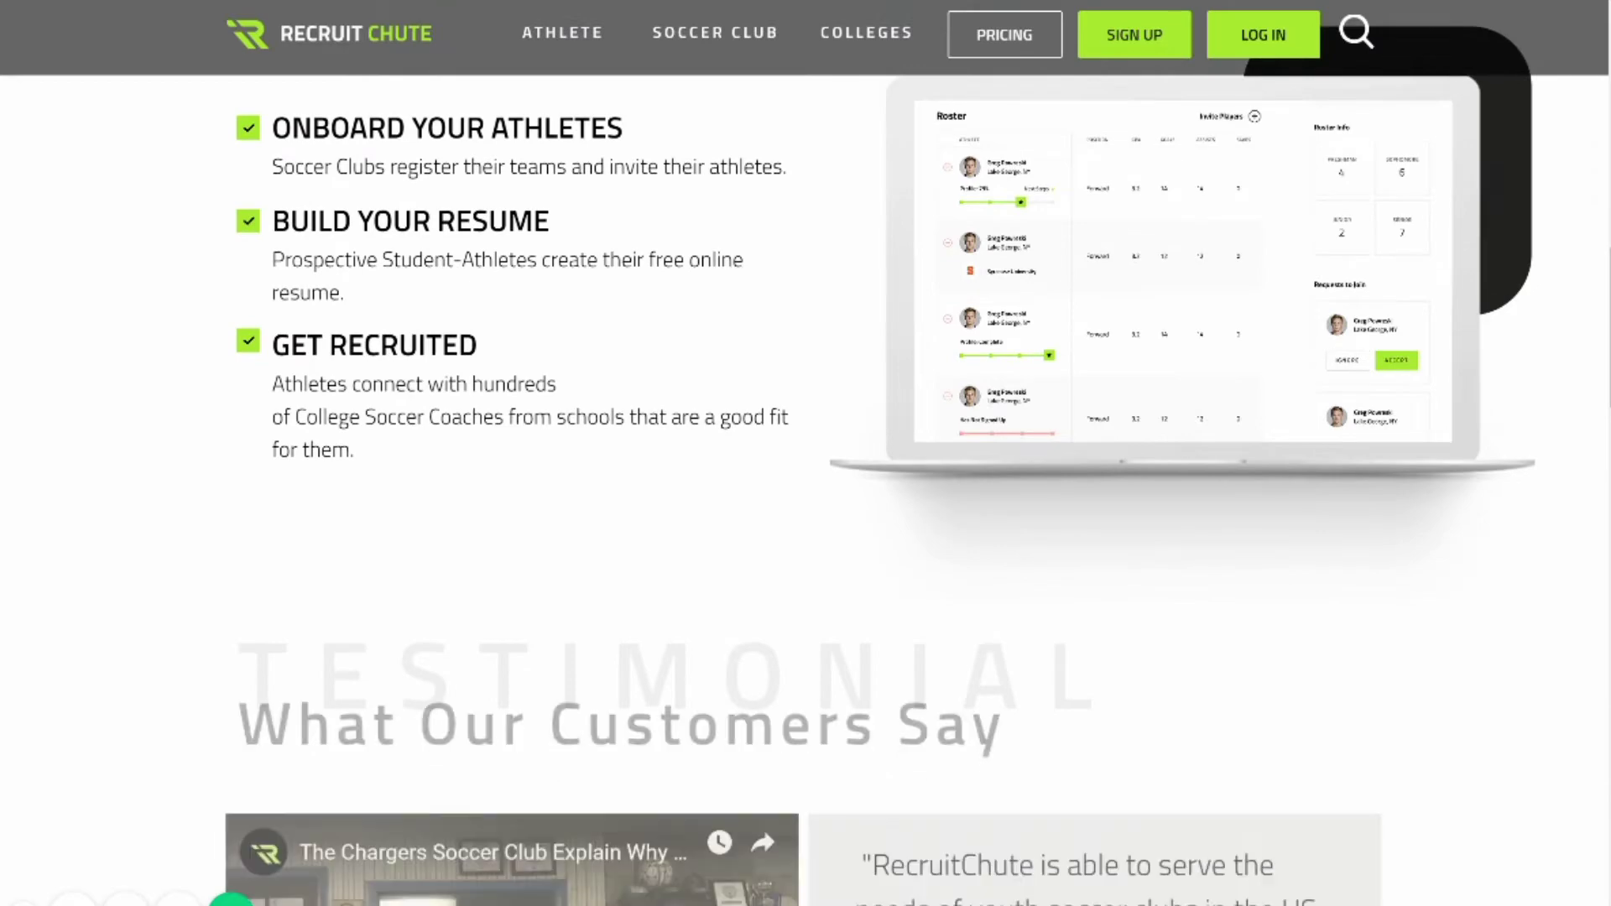
scroll(805, 453, "down", 5)
scroll(805, 453, "down", 3)
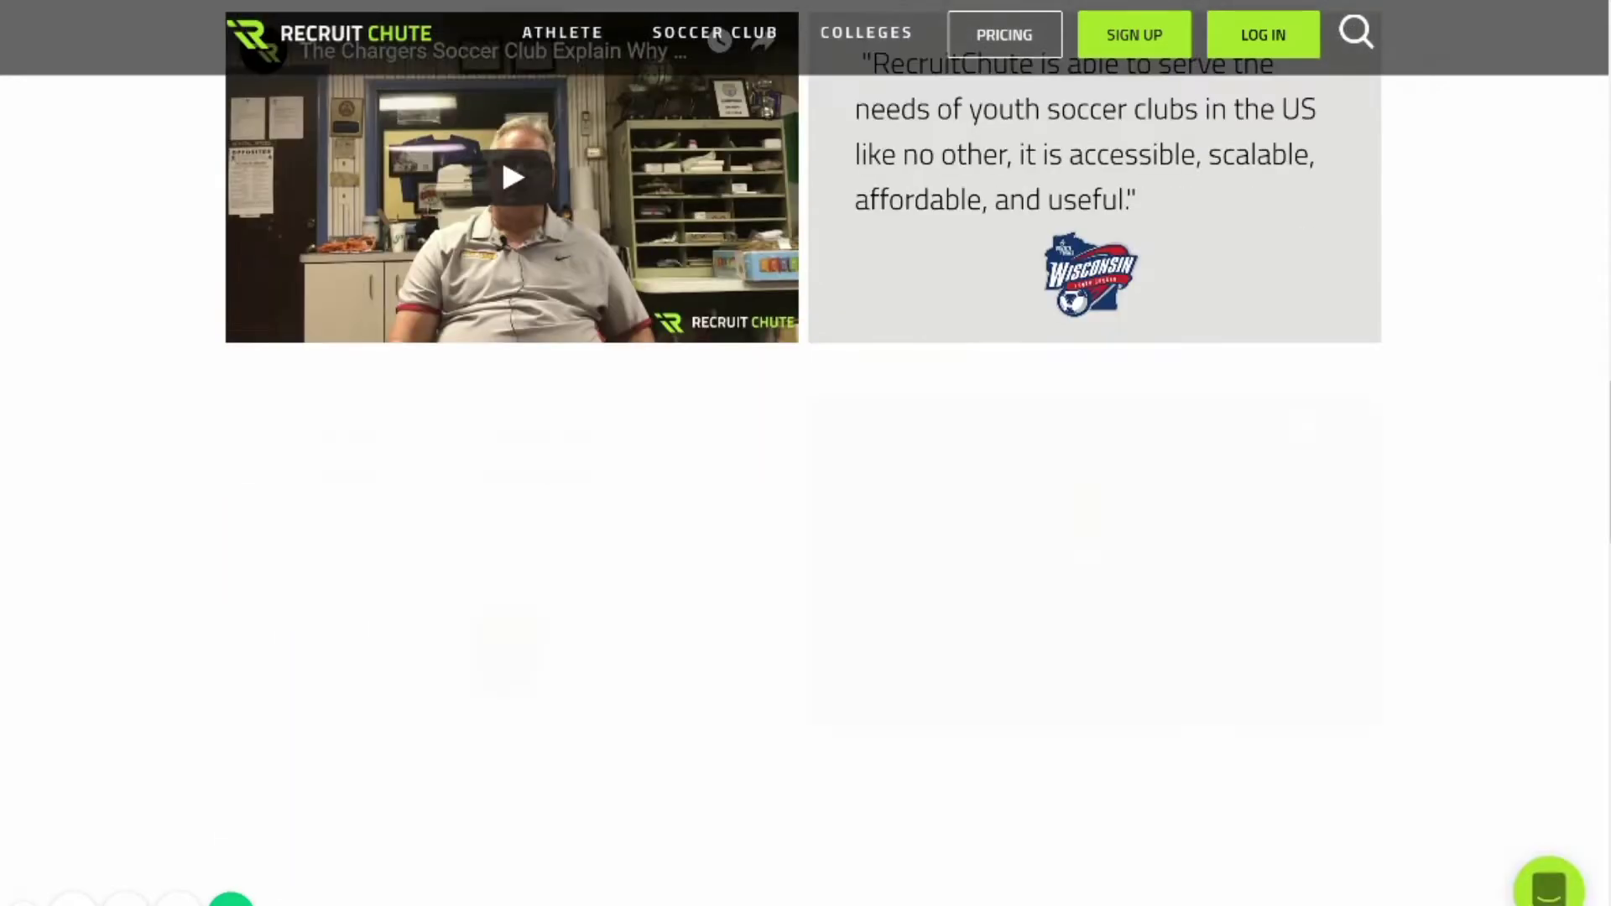
scroll(805, 453, "down", 7)
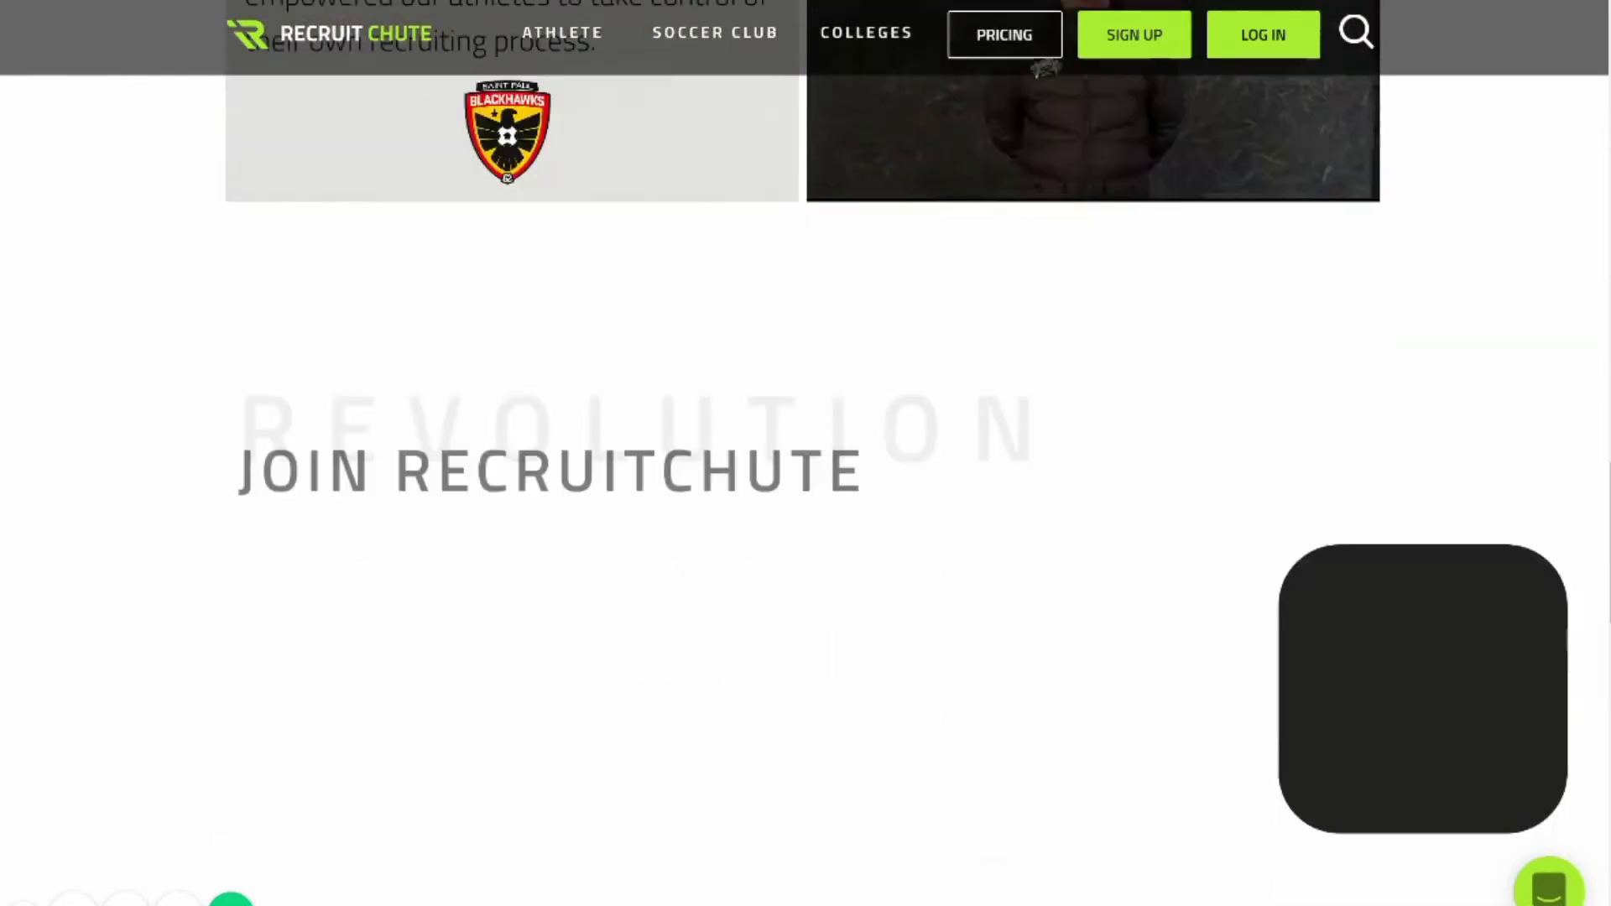
scroll(806, 453, "down", 4)
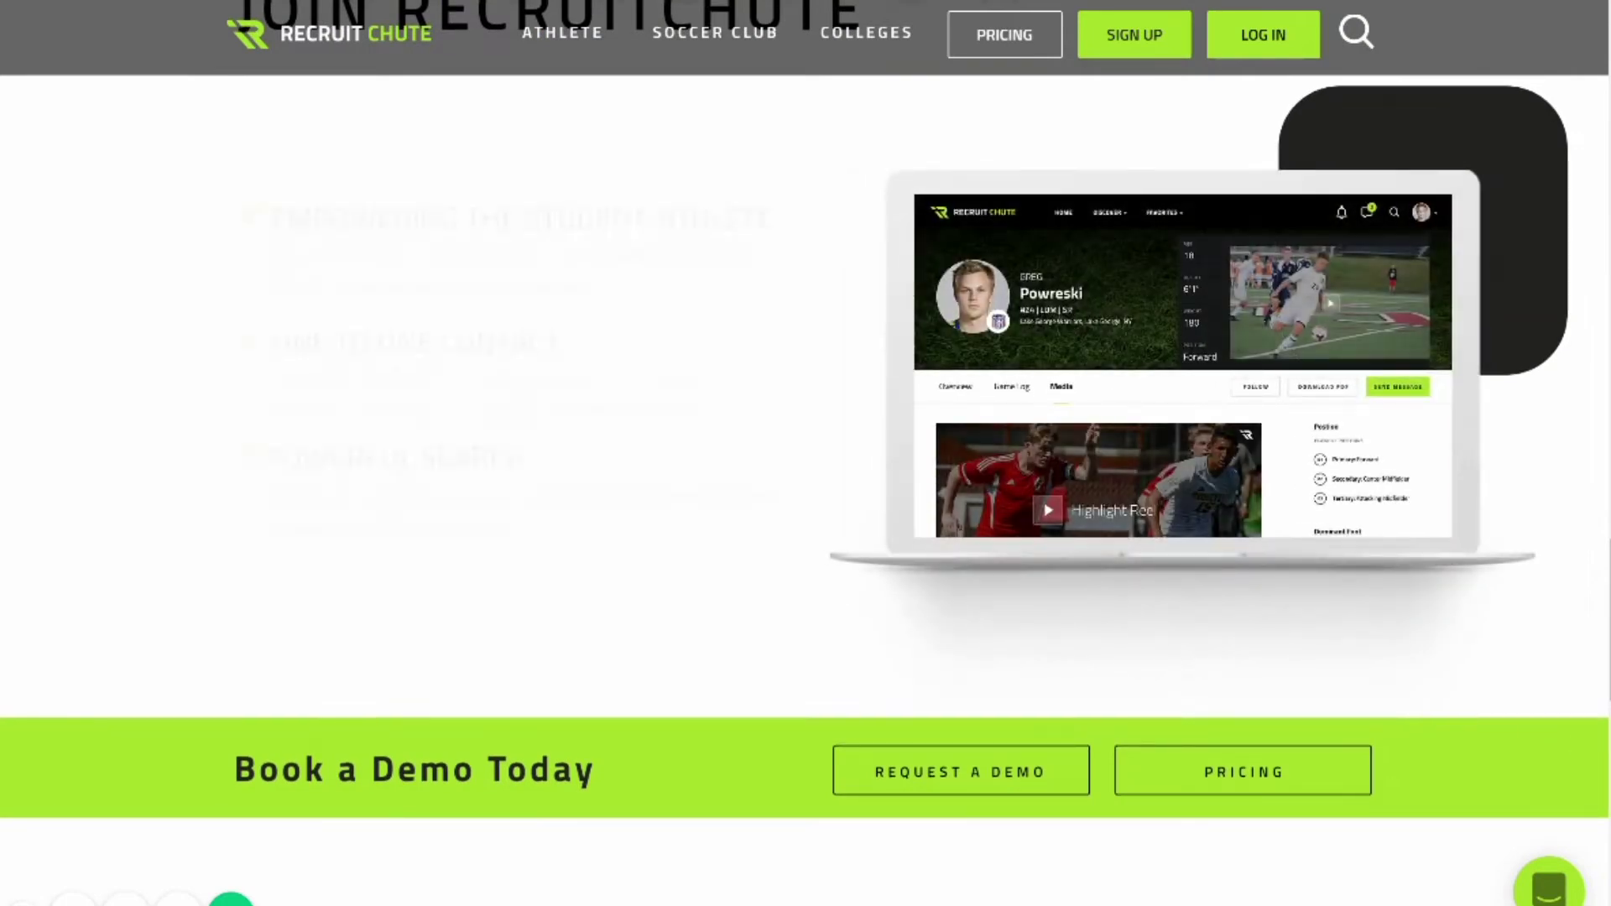
scroll(806, 453, "up", 15)
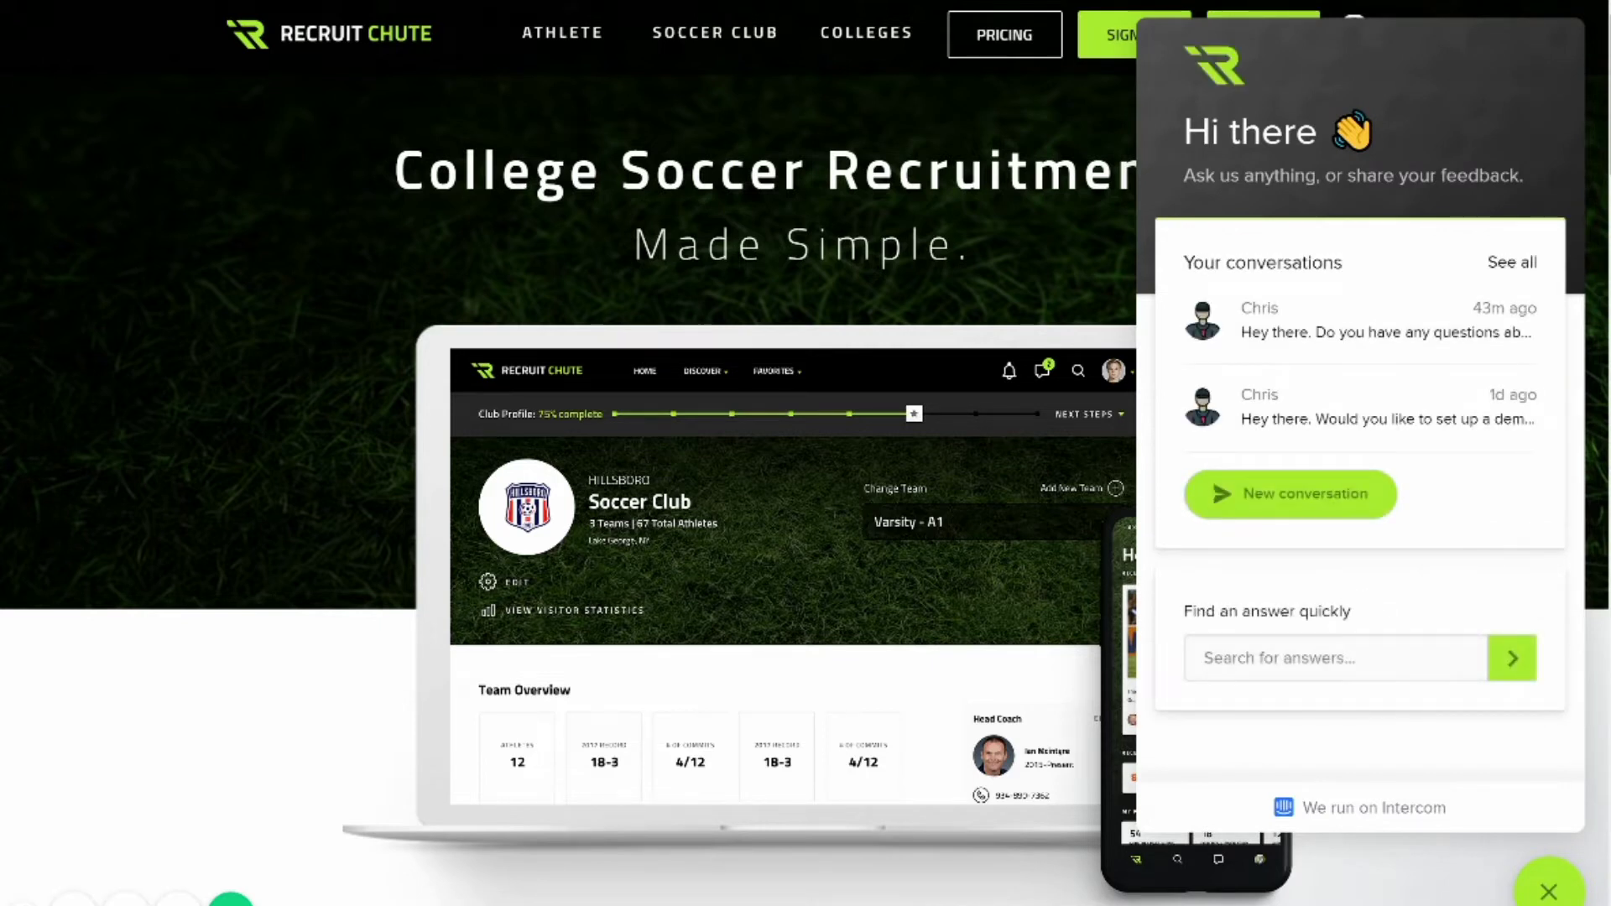
Search the support help articles for 'highlight'.
type("highlight")
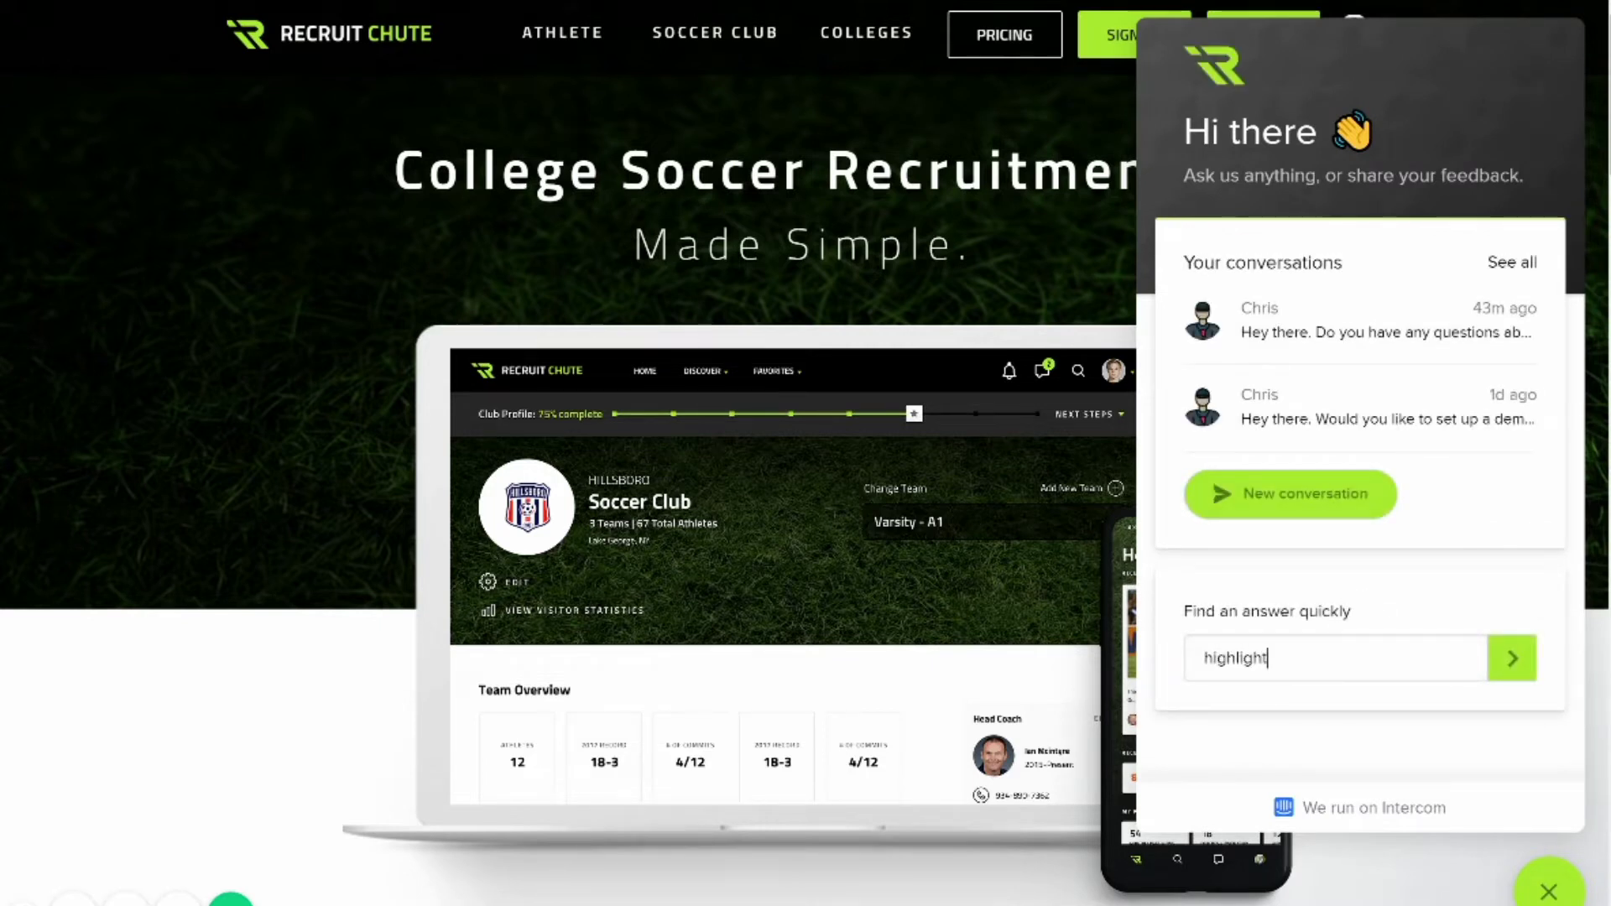
key("Return")
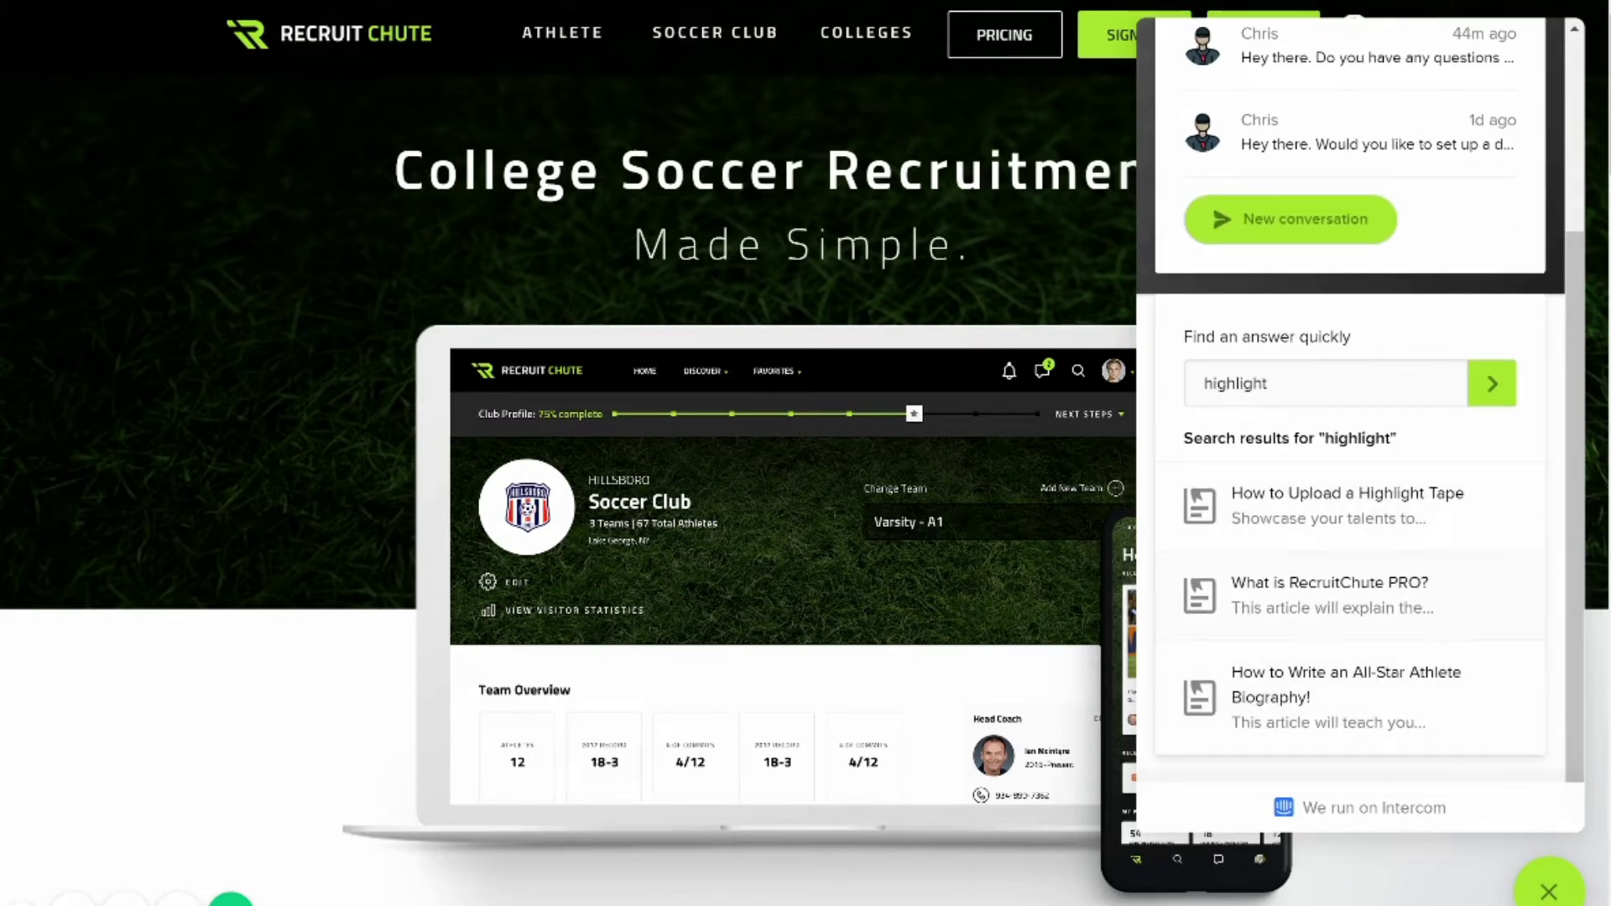
scroll(1351, 420, "up", 3)
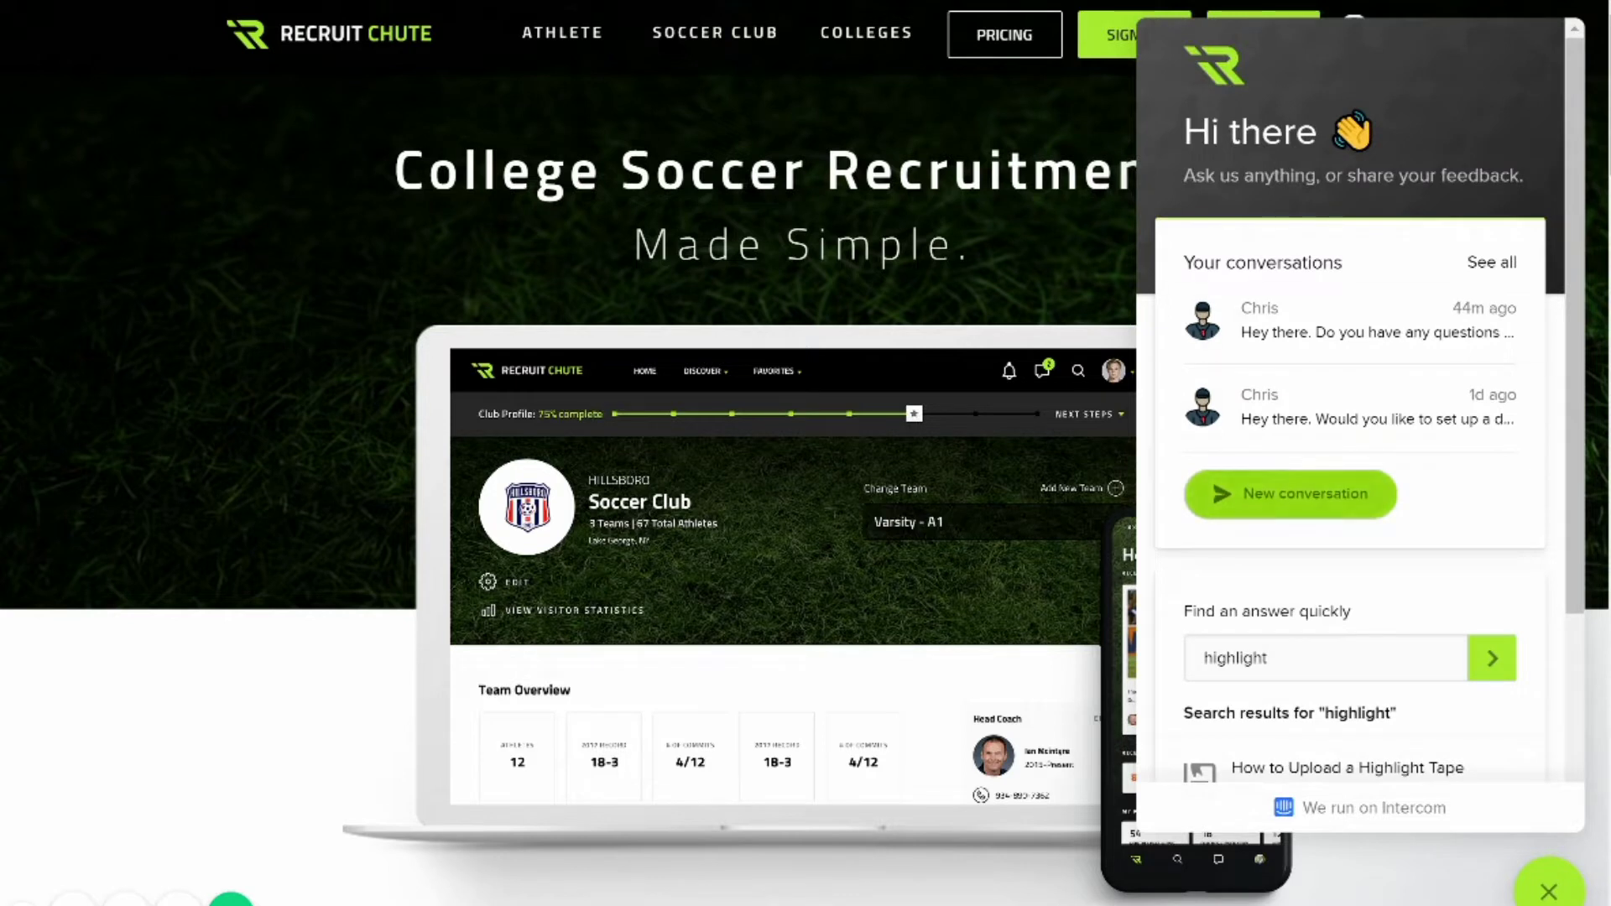
Start a new support conversation, return to the chat home, and close the chat.
left_click(1289, 494)
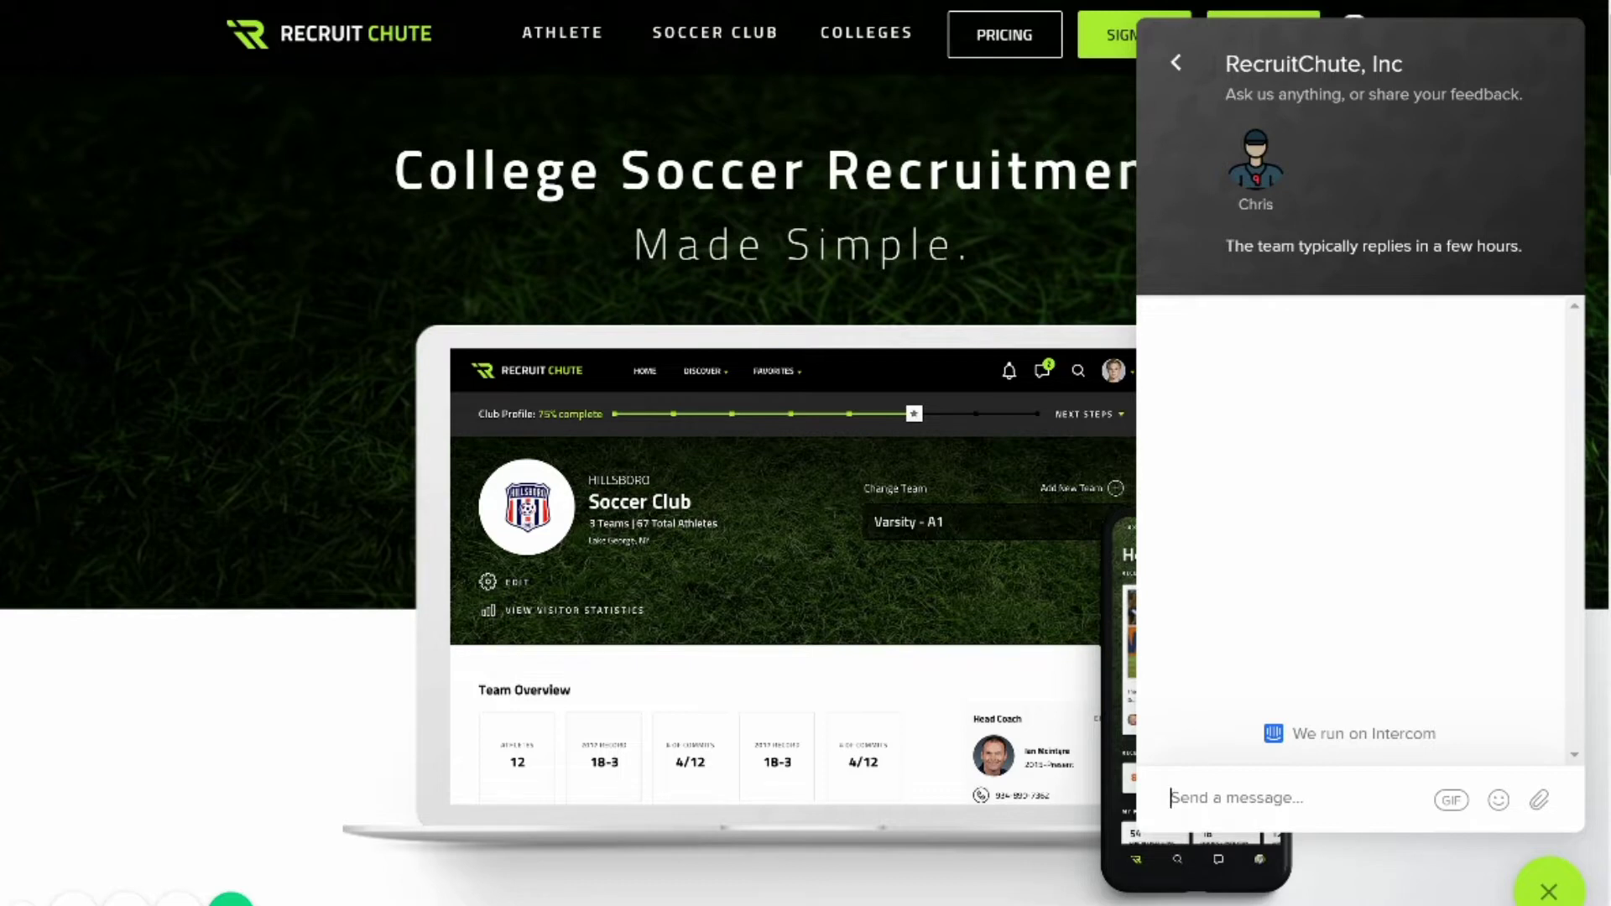
left_click(1176, 62)
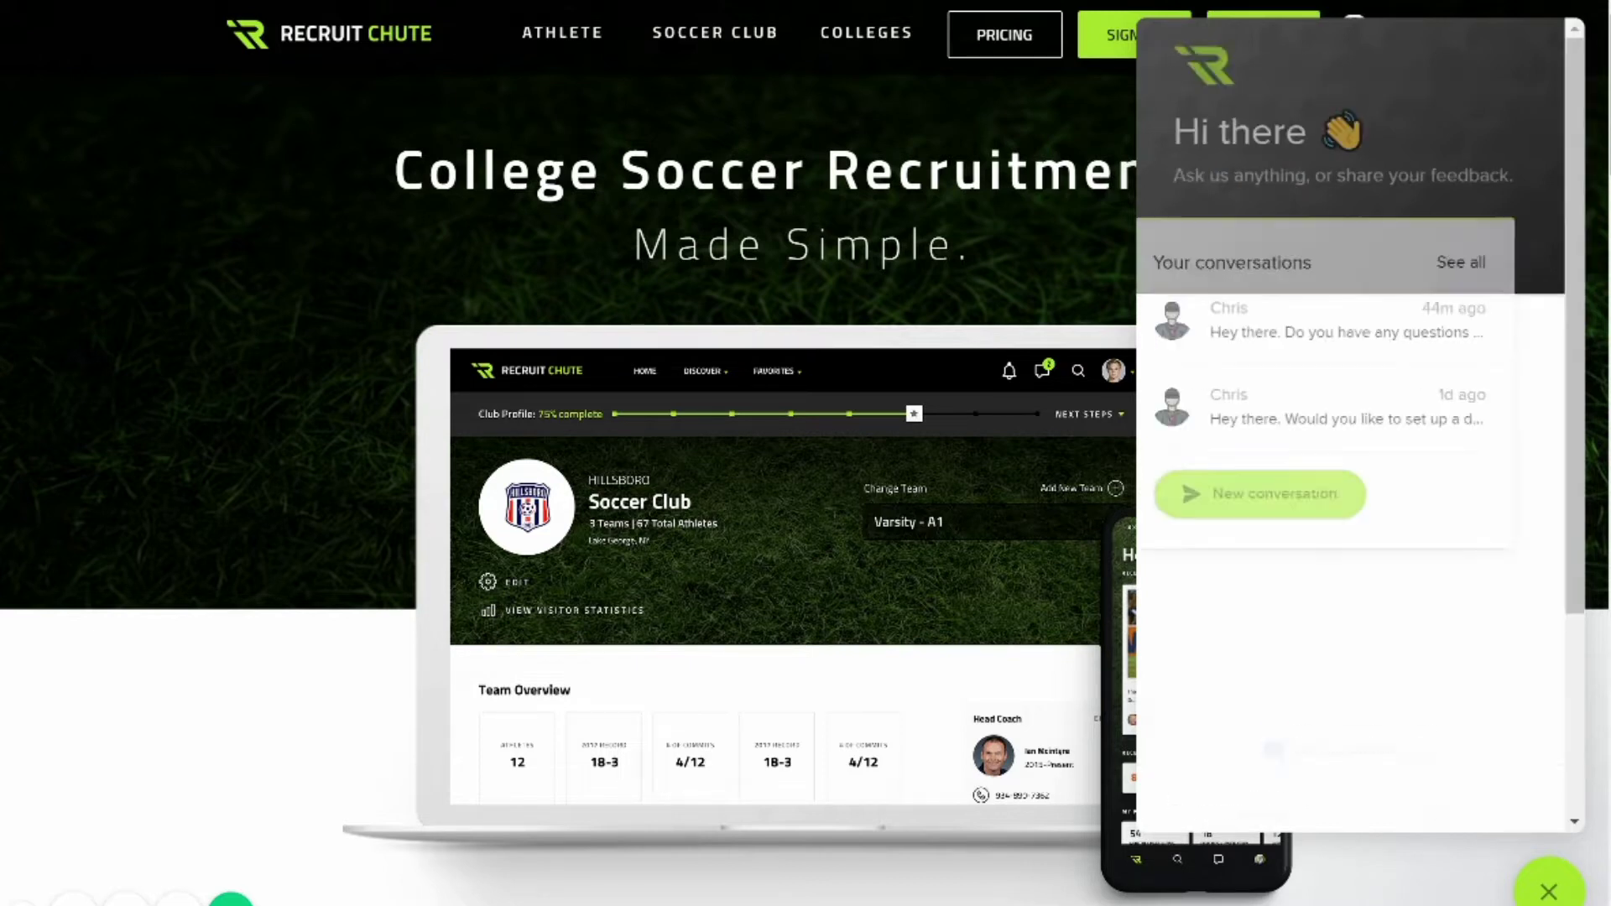
left_click(1548, 891)
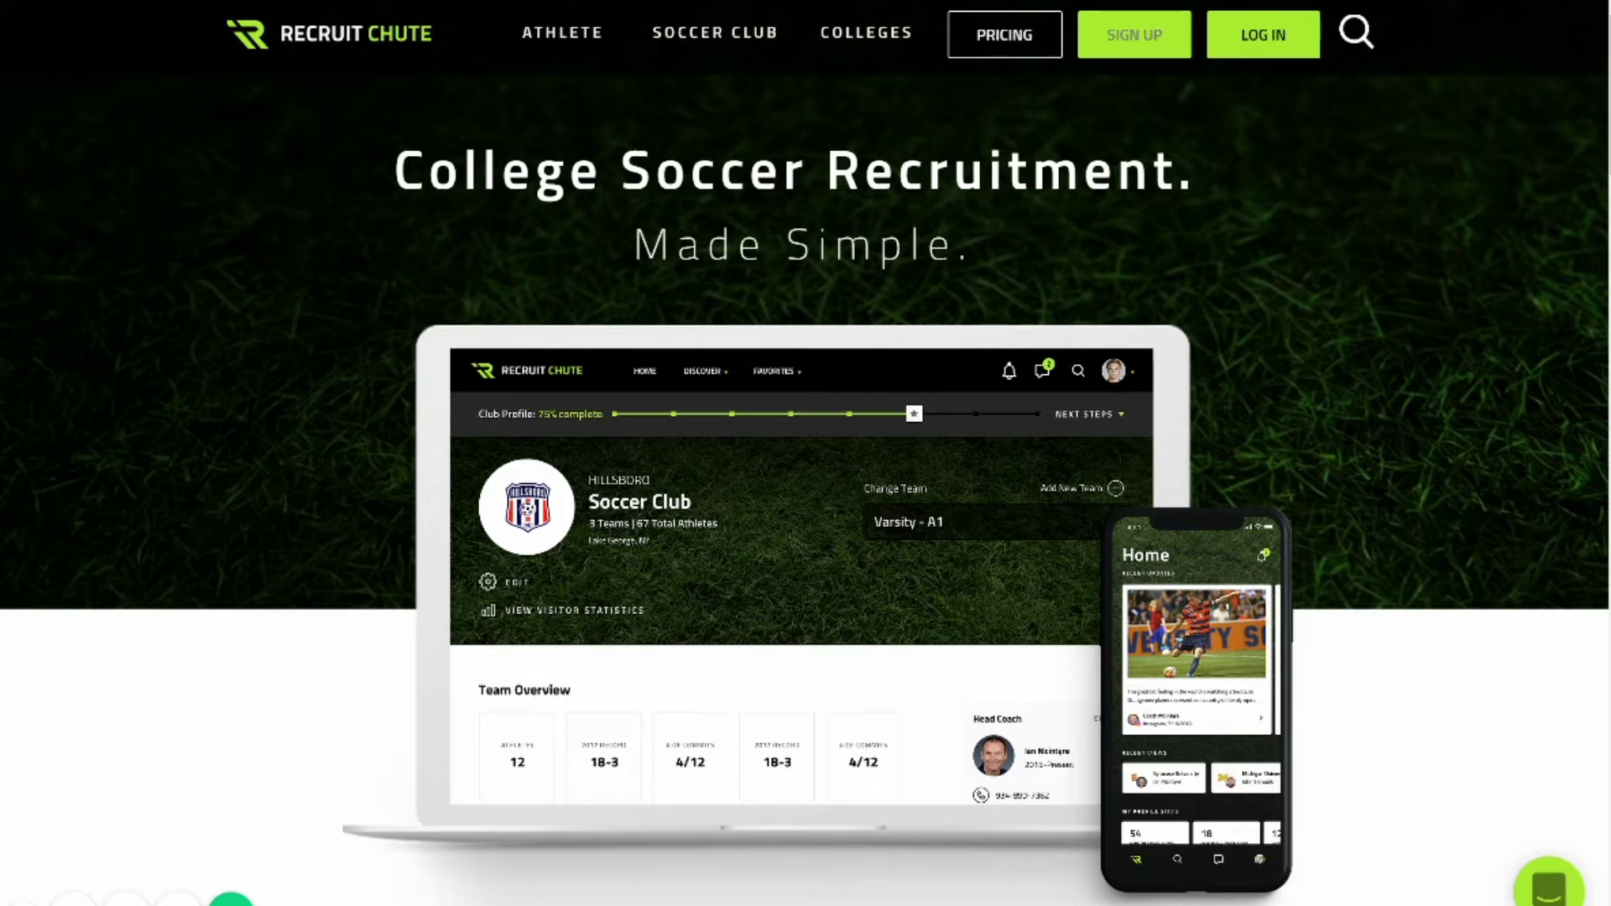
Open the sign-up page in a new tab and enter the account email.
right_click(1120, 35)
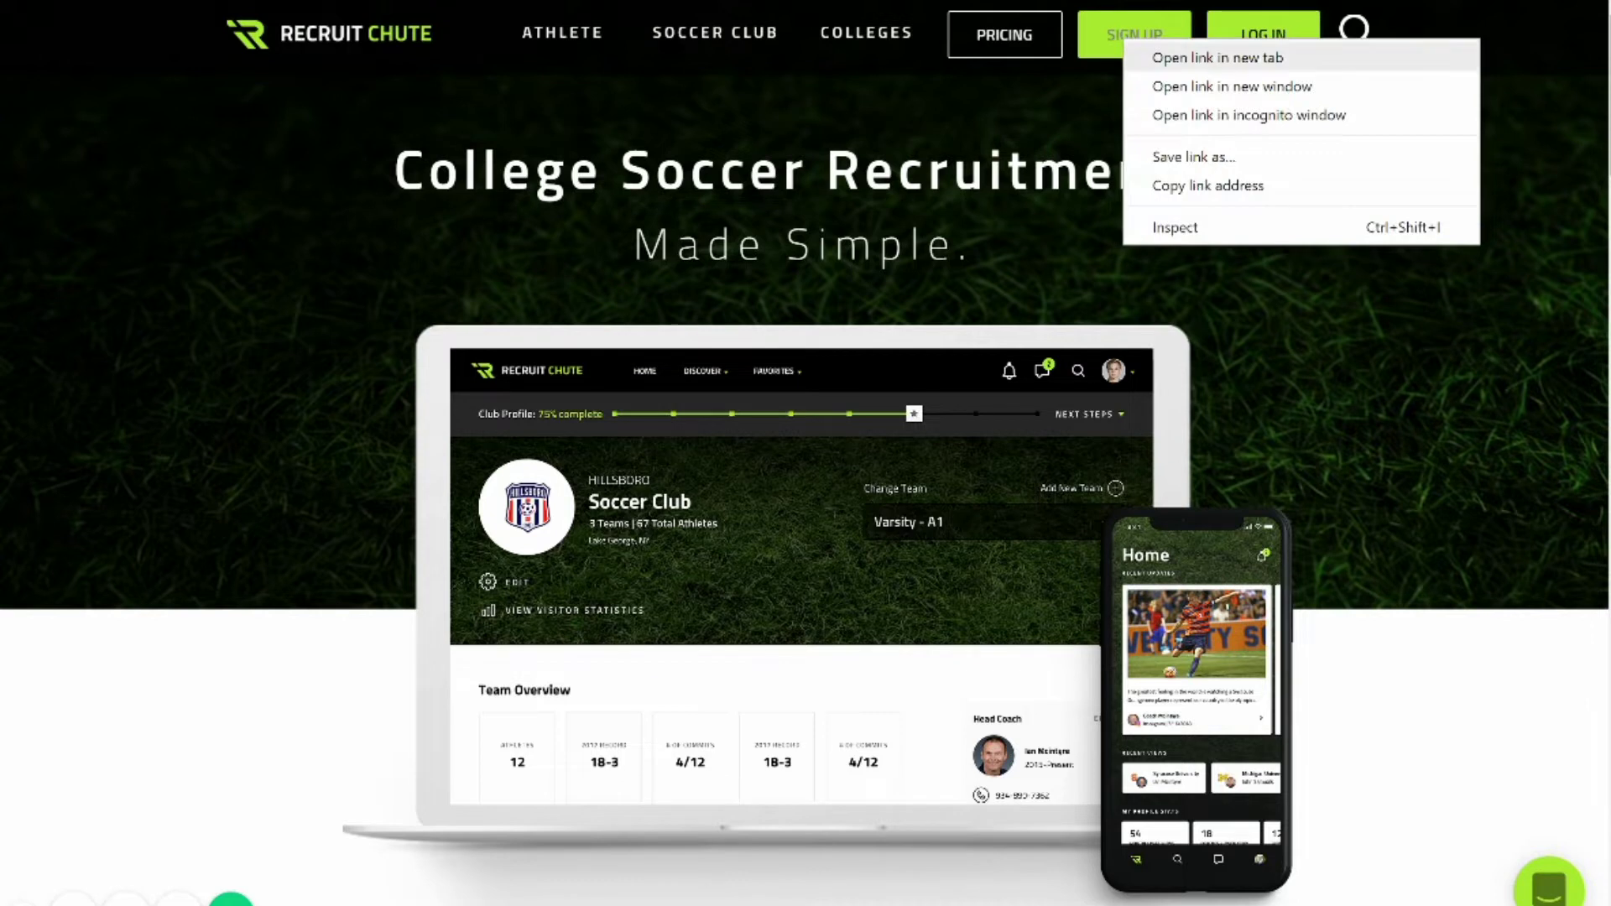
left_click(1191, 54)
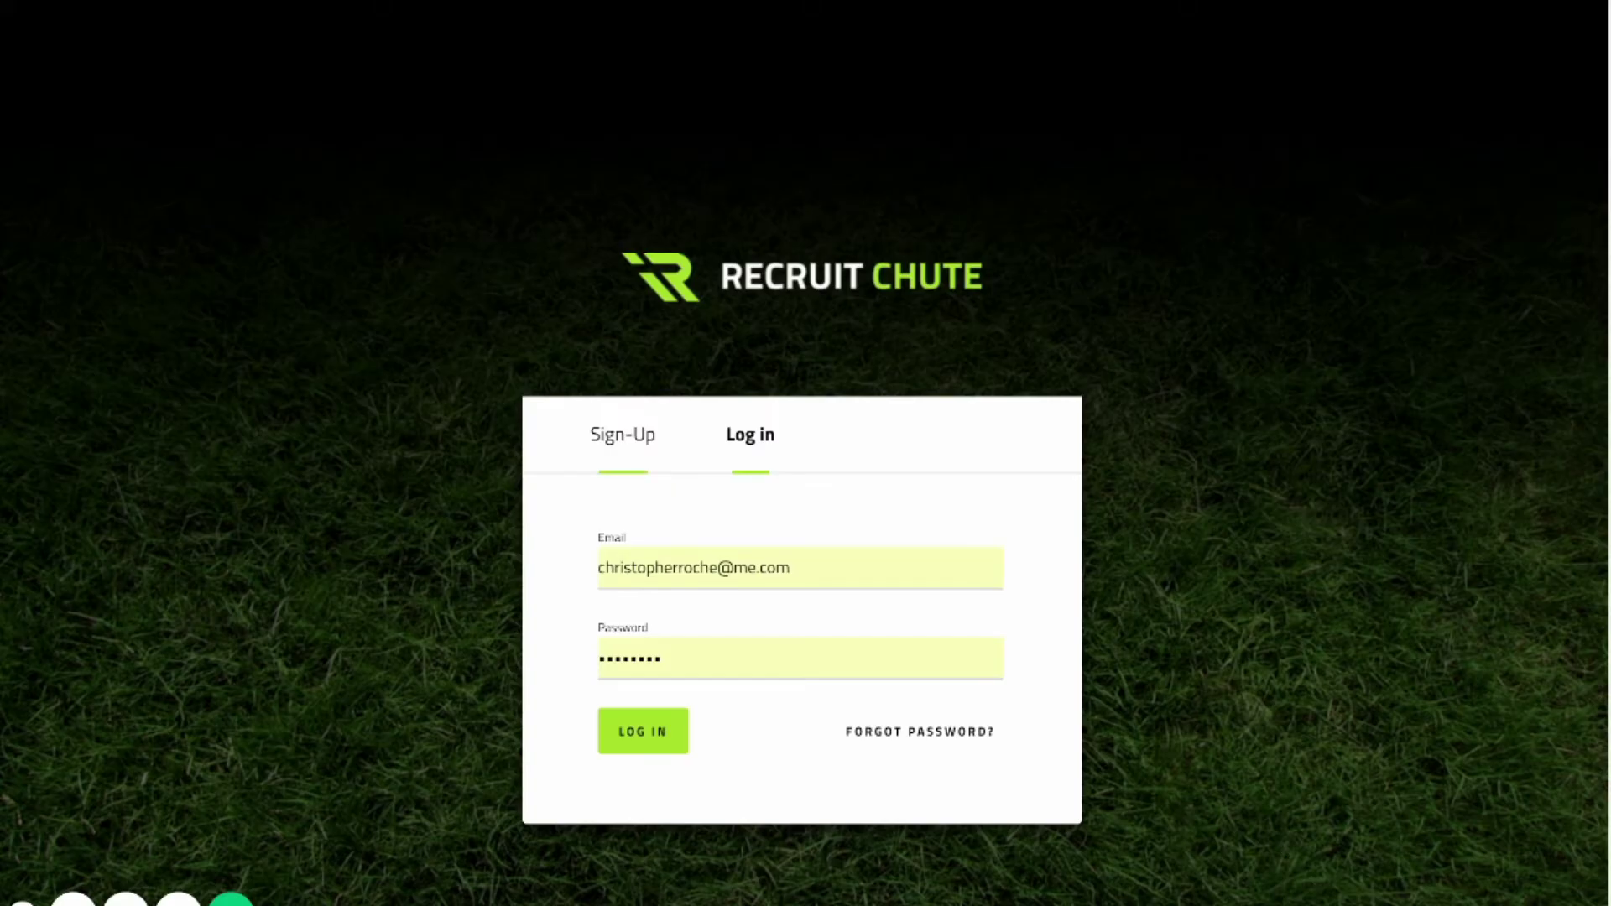
left_click(588, 568)
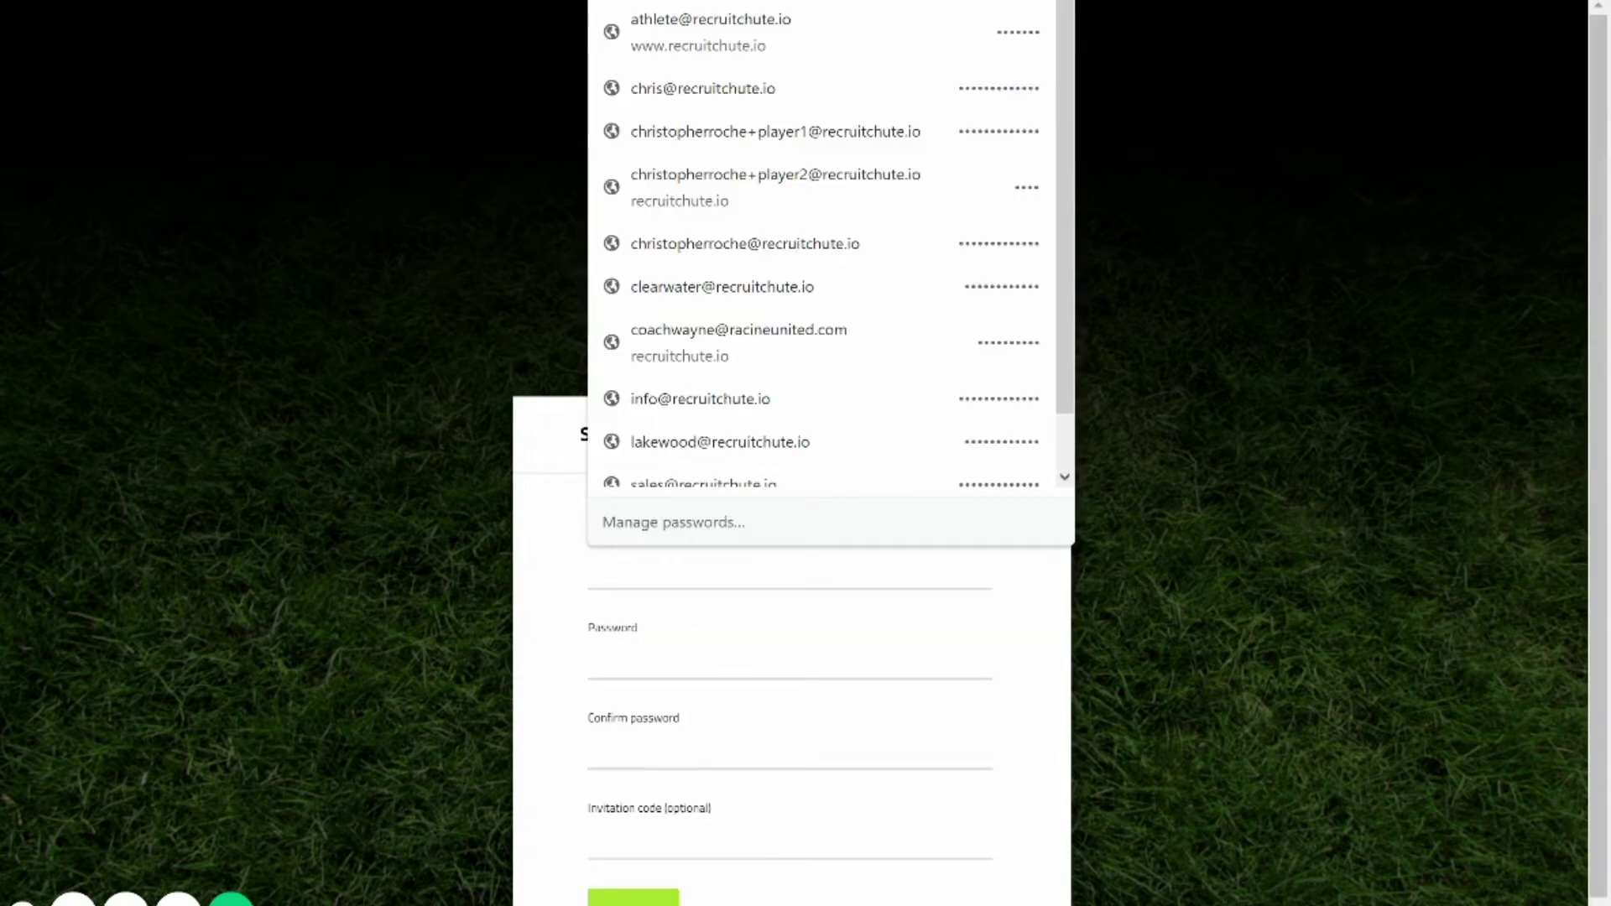
type("chris")
key("ctrl+a")
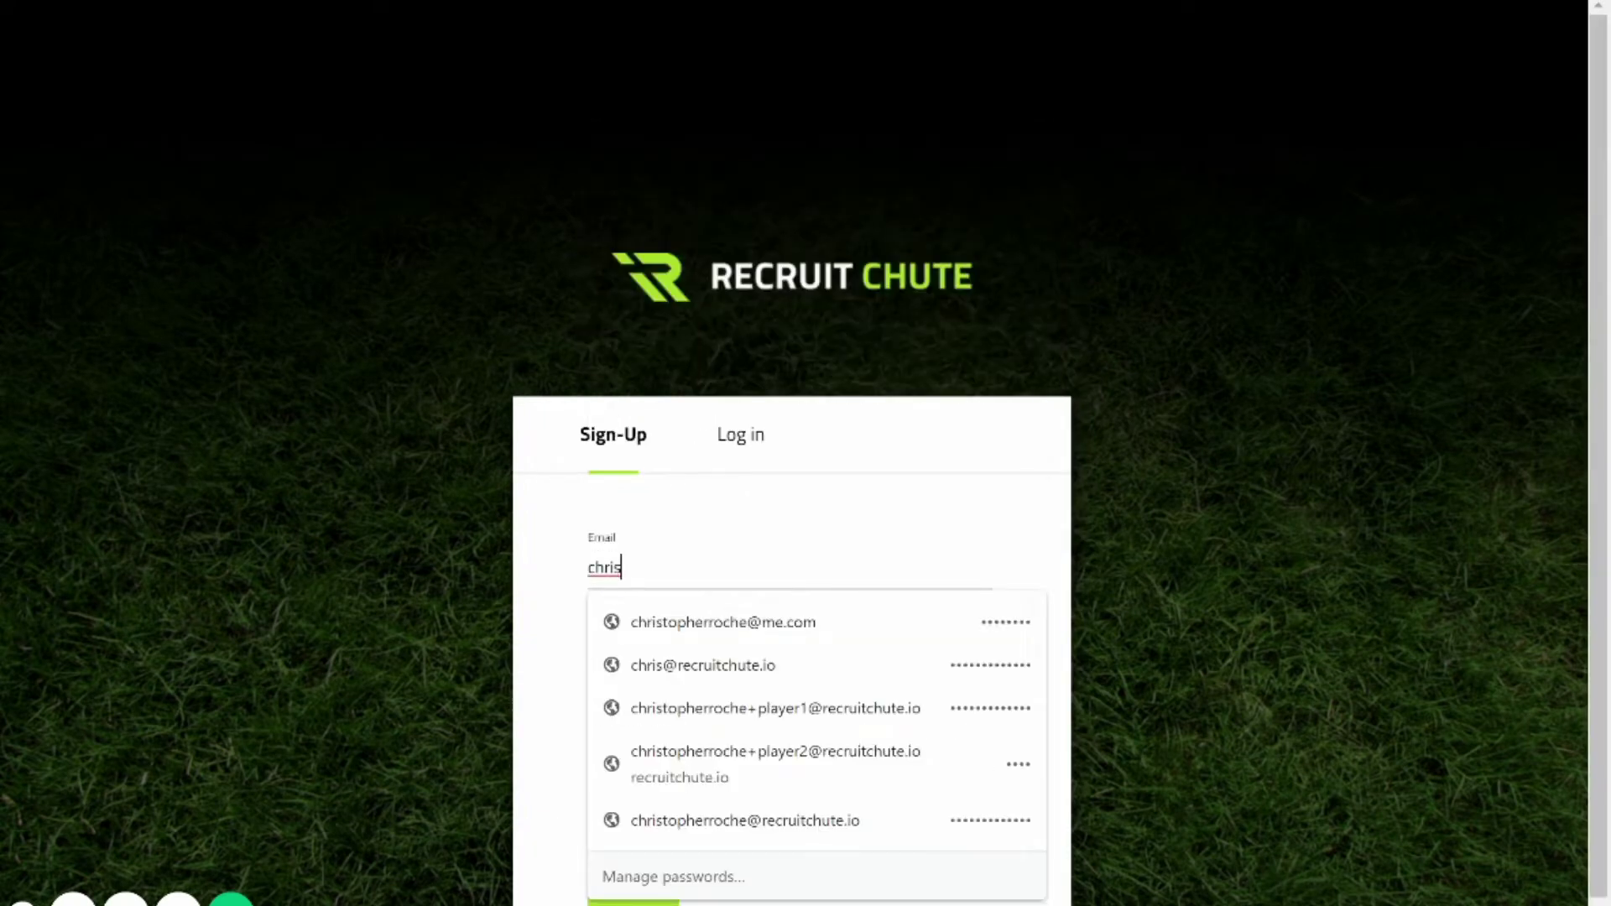
type("c")
key("BackSpace")
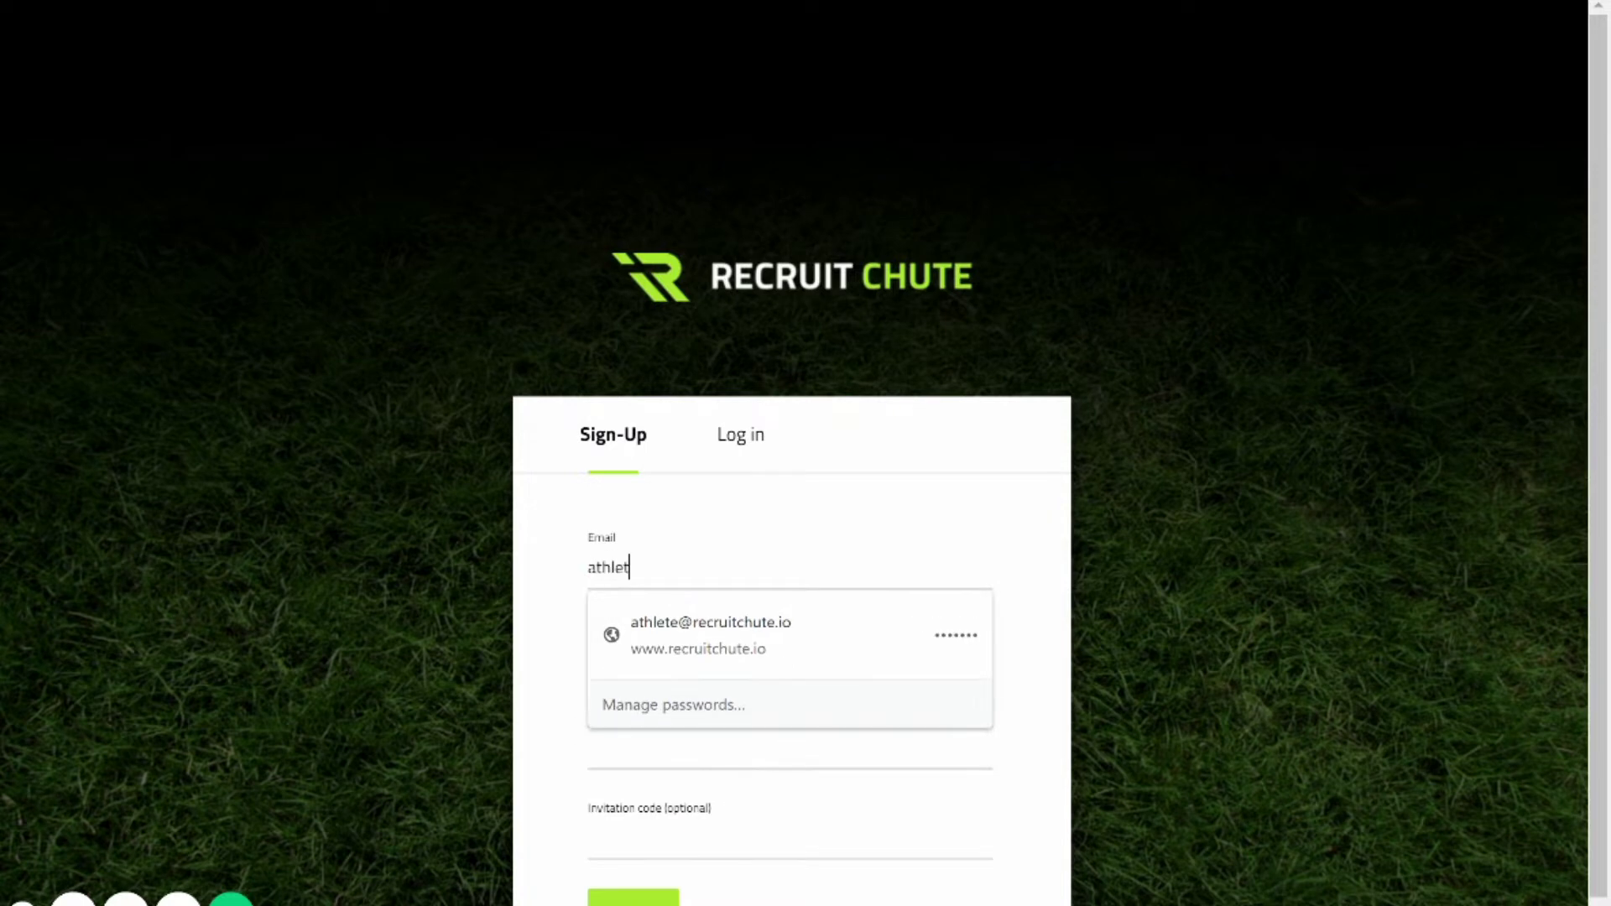
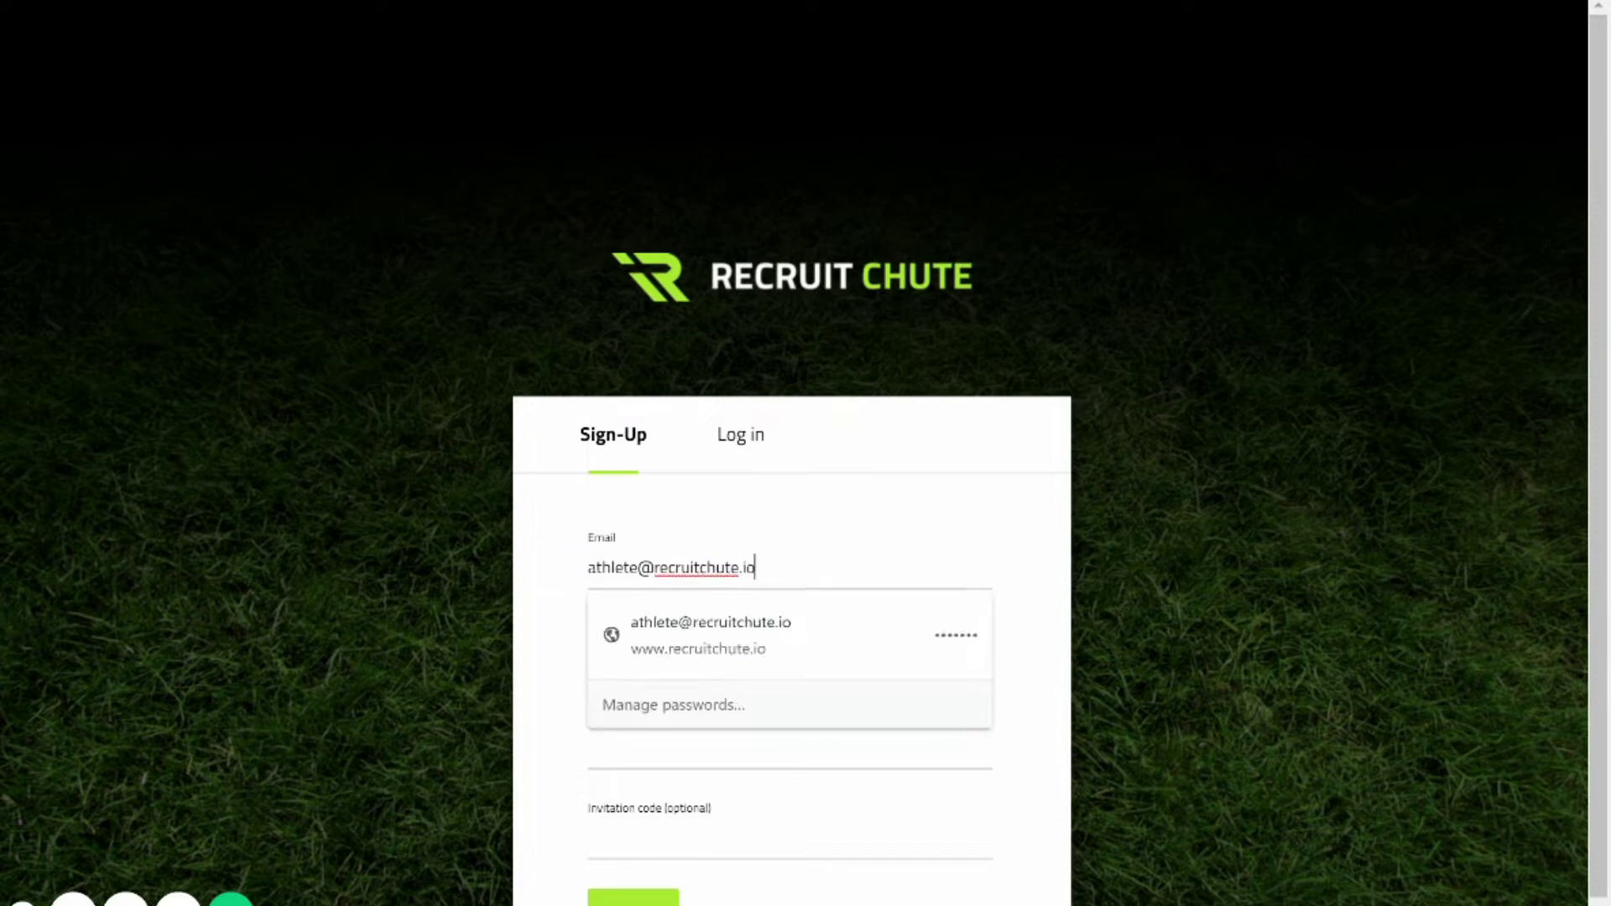
key("Down")
key("Escape")
Enter and confirm the account password, then submit the sign-up form.
key("Tab")
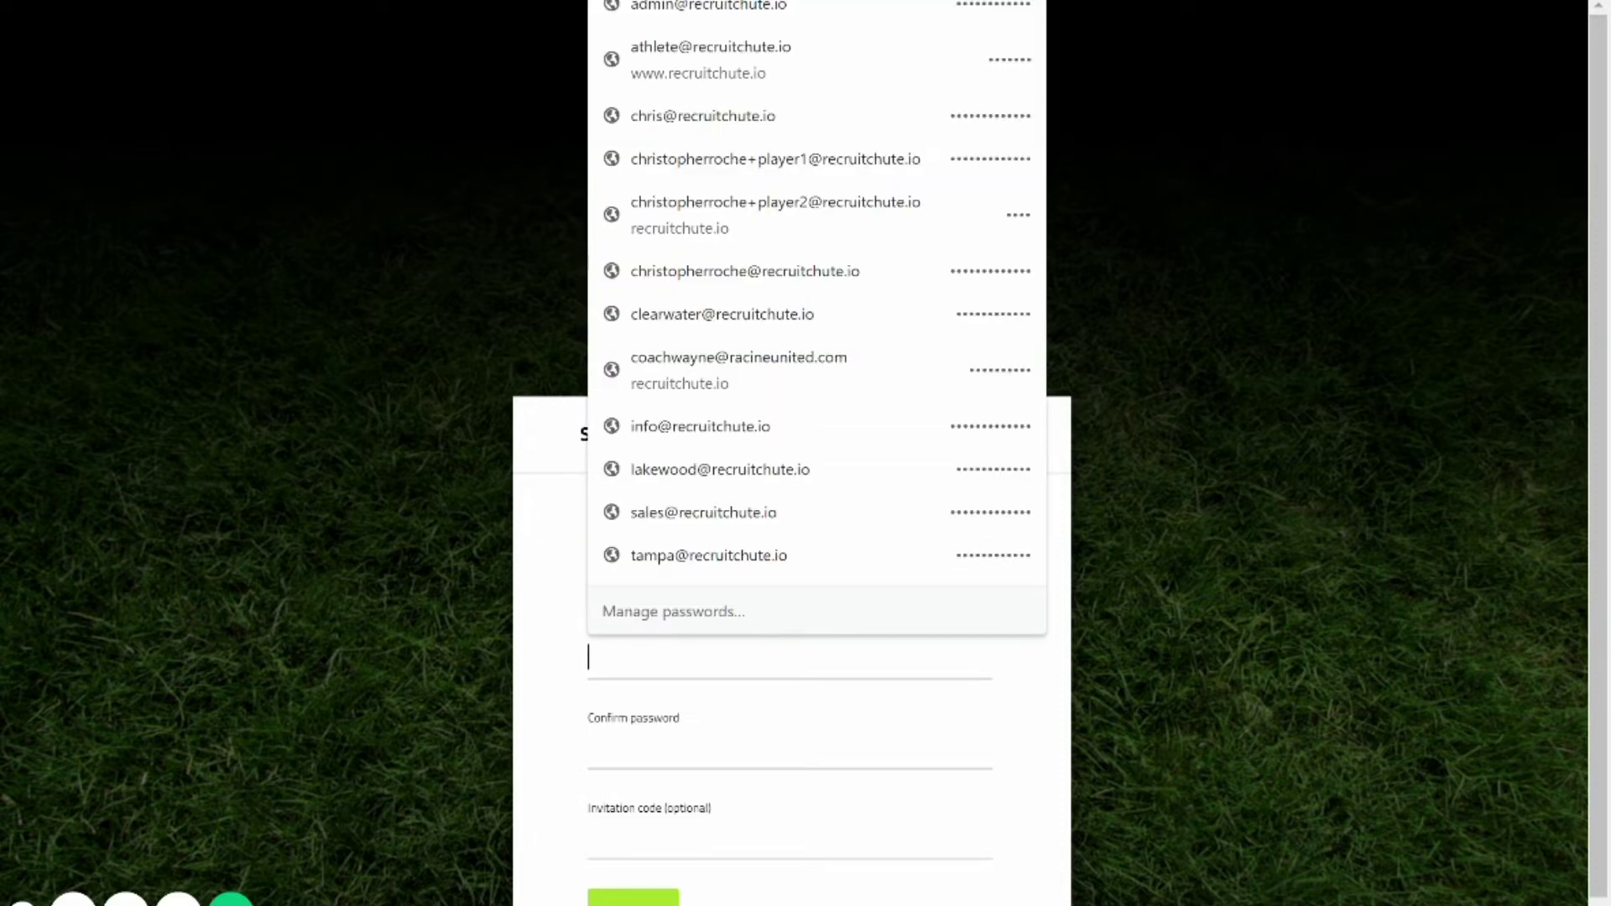
type("••••••••")
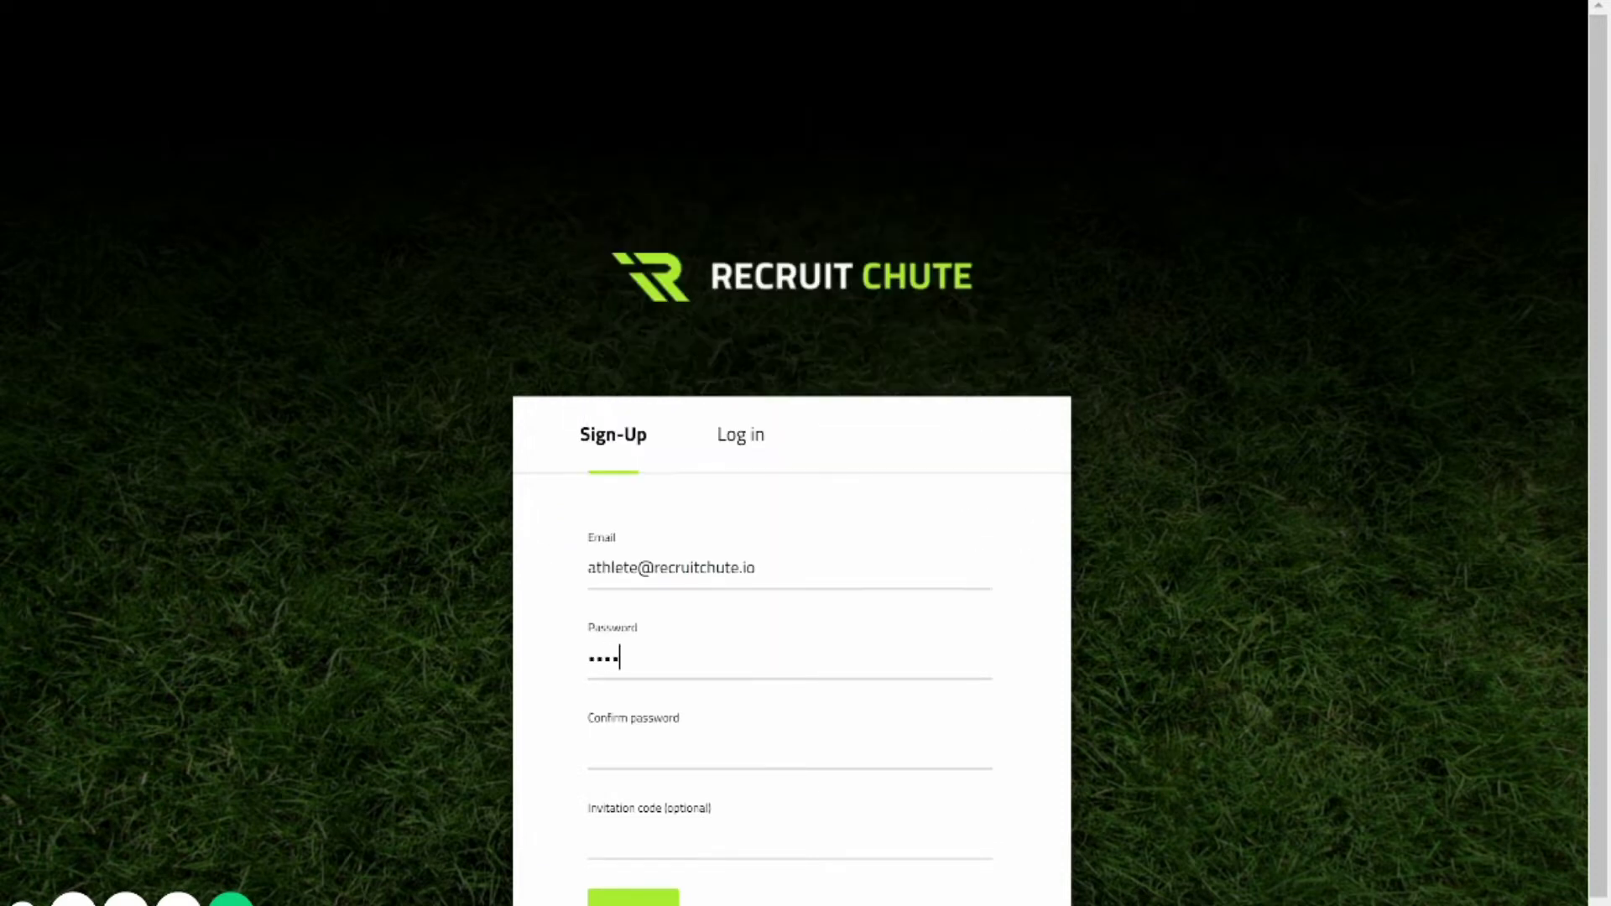
key("Tab")
type("••••••••")
key("Return")
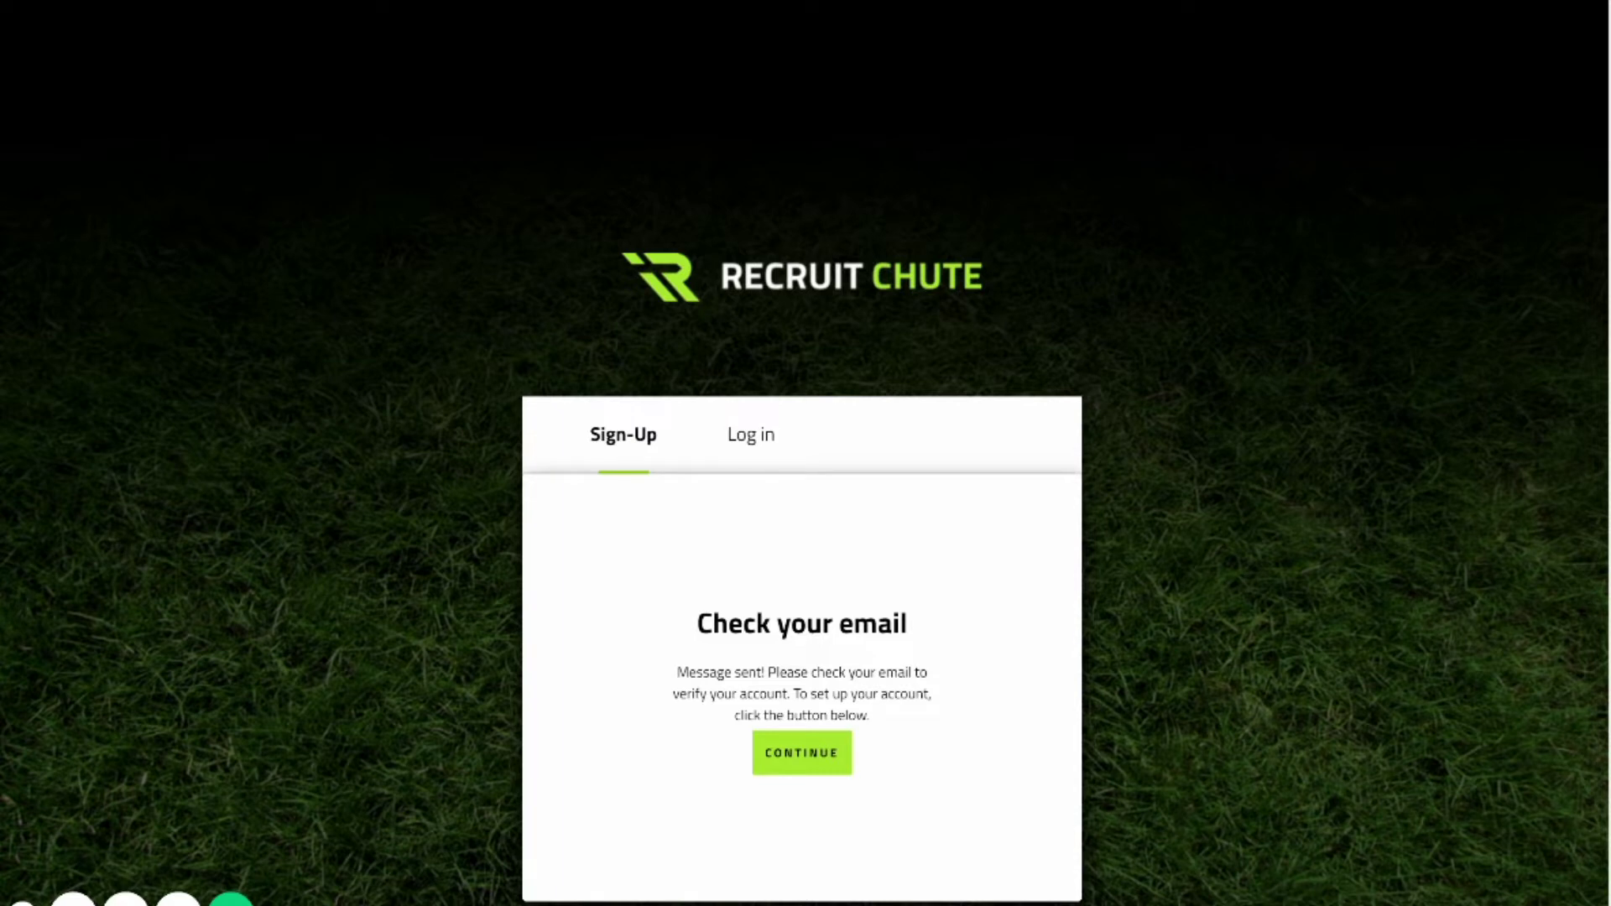
Continue past the subscription step without a coupon code to the About You form.
left_click(802, 752)
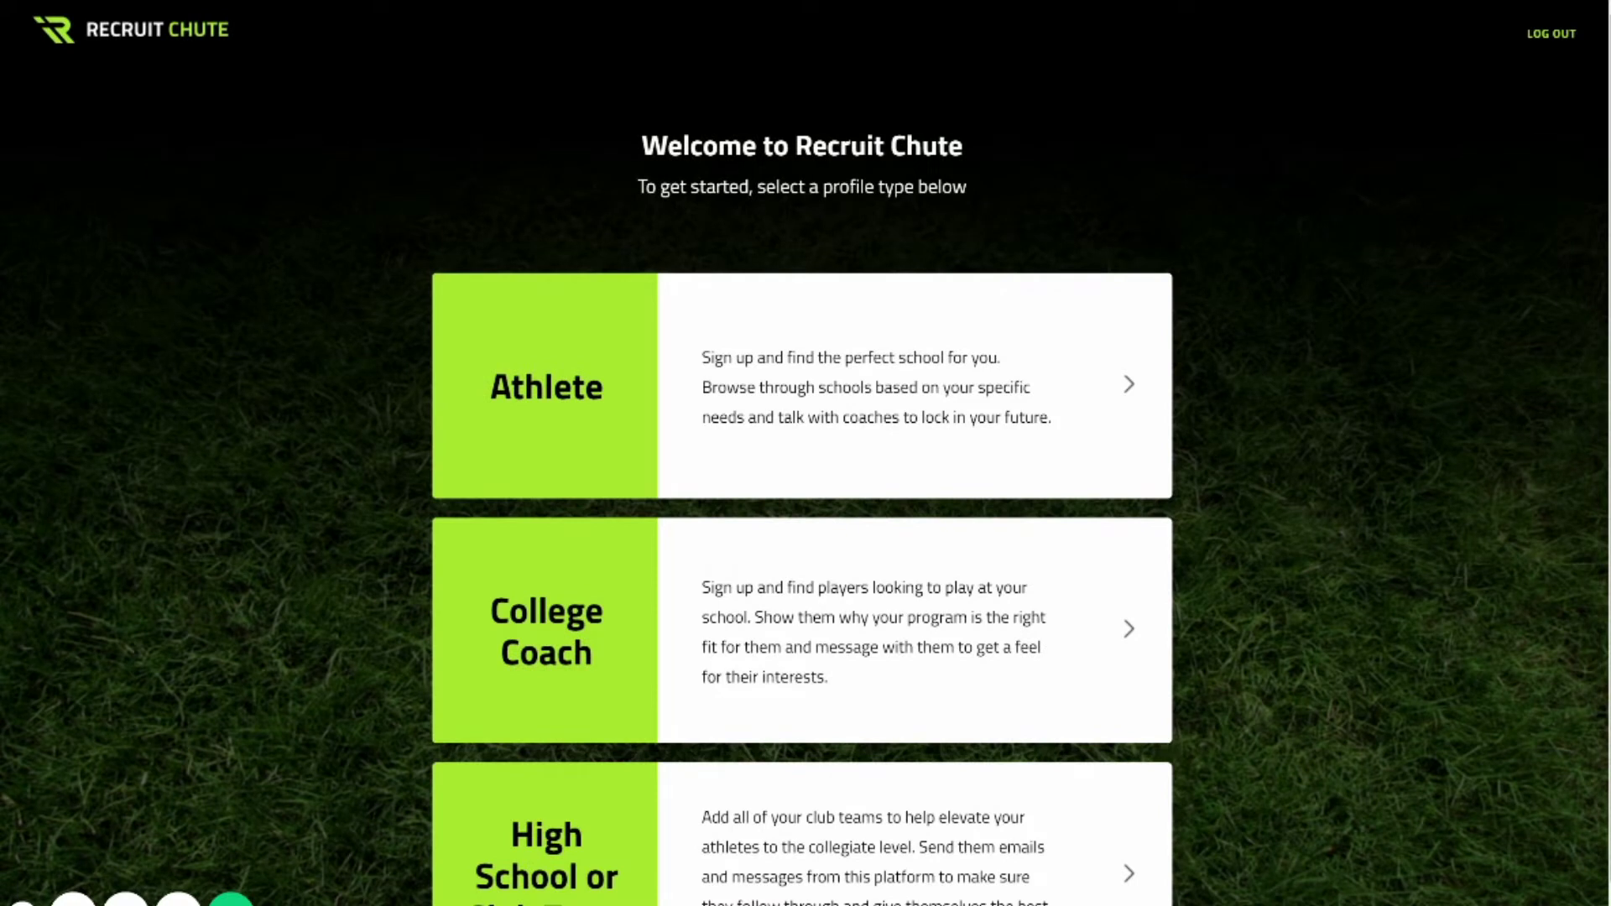
scroll(802, 503, "down", 1)
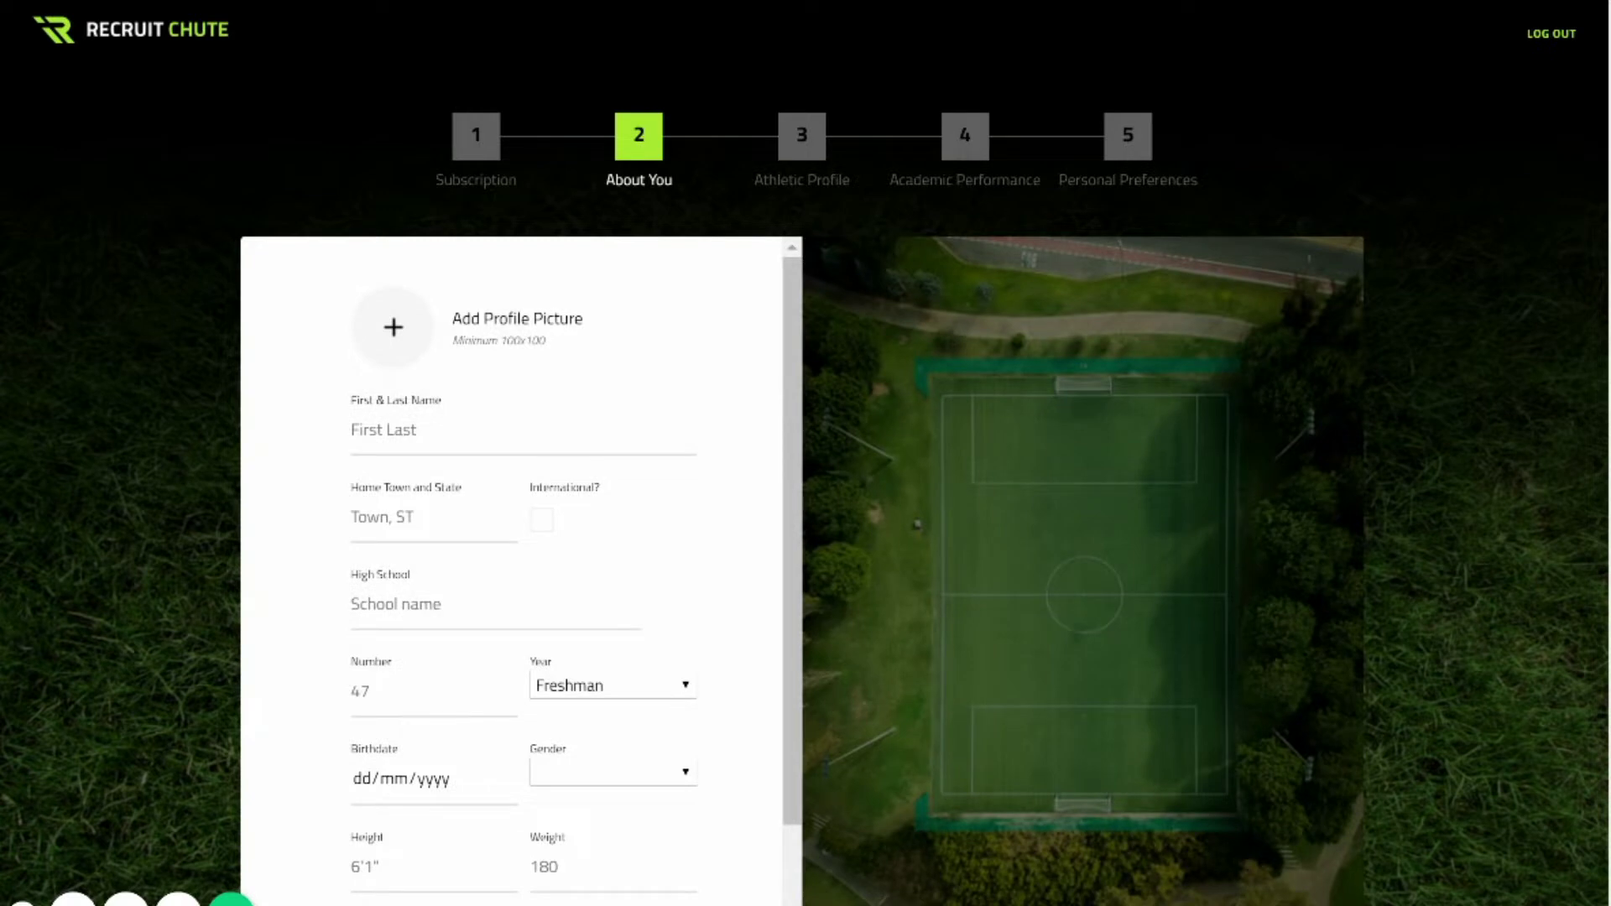
Enter the athlete's name and set IMG_1140 as the profile picture.
left_click(394, 429)
type("Athlete Demo")
left_click(393, 340)
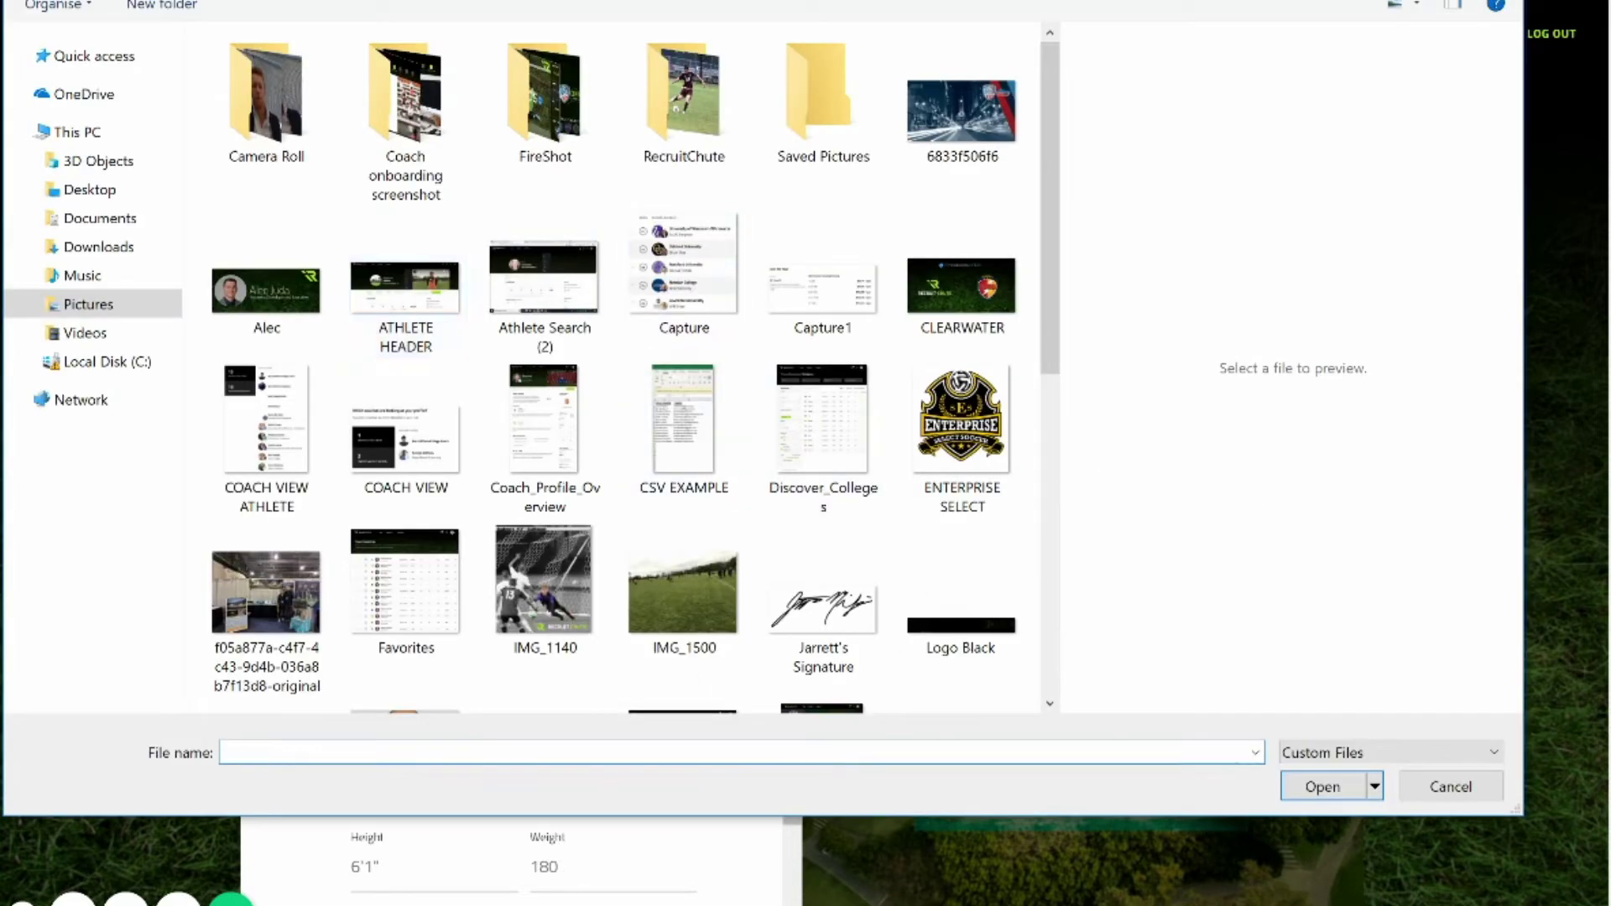
left_click(545, 583)
key("Return")
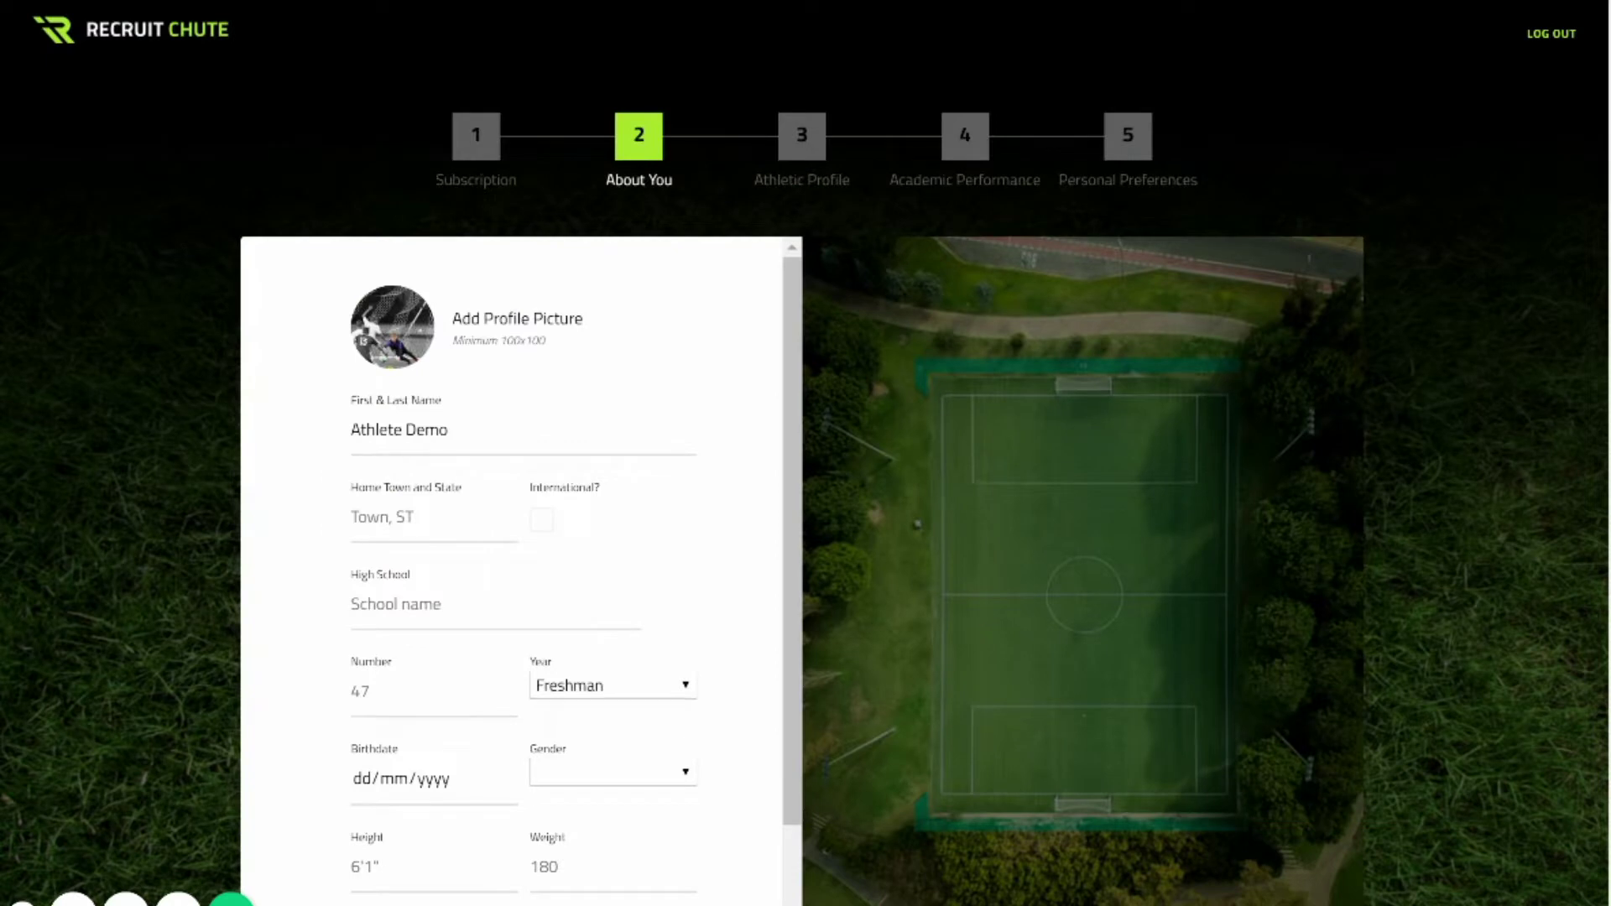
Enter home town 'Whitewater, WI' and high school 'RecruitChute High School'.
type("W")
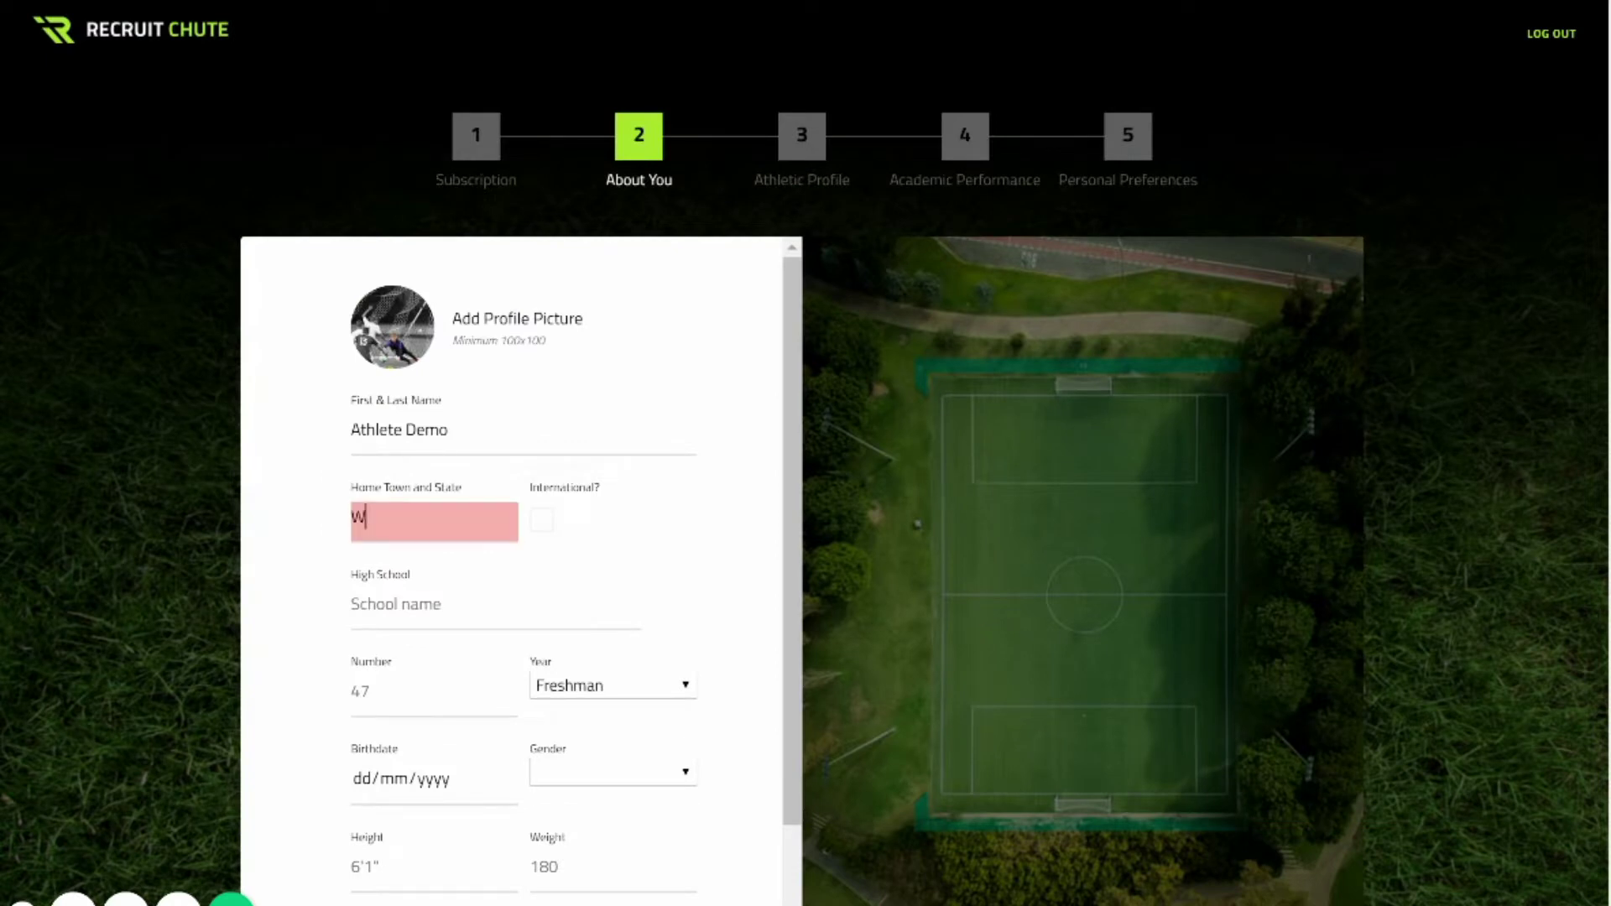
type("hitewater, WI")
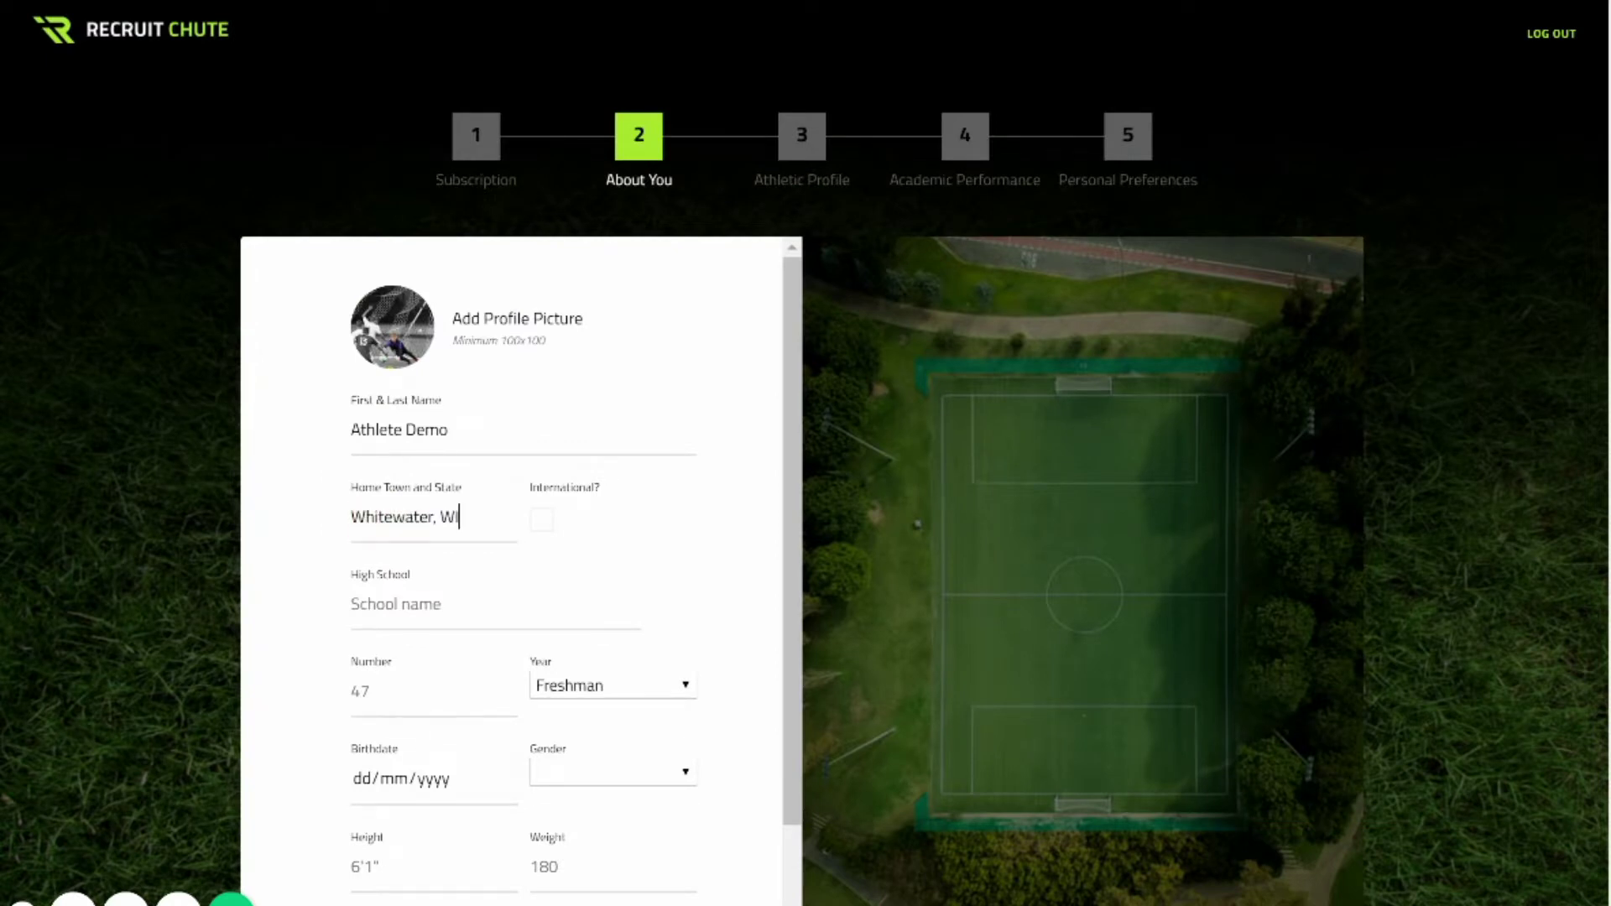
left_click(394, 604)
type("RecruitChute High School")
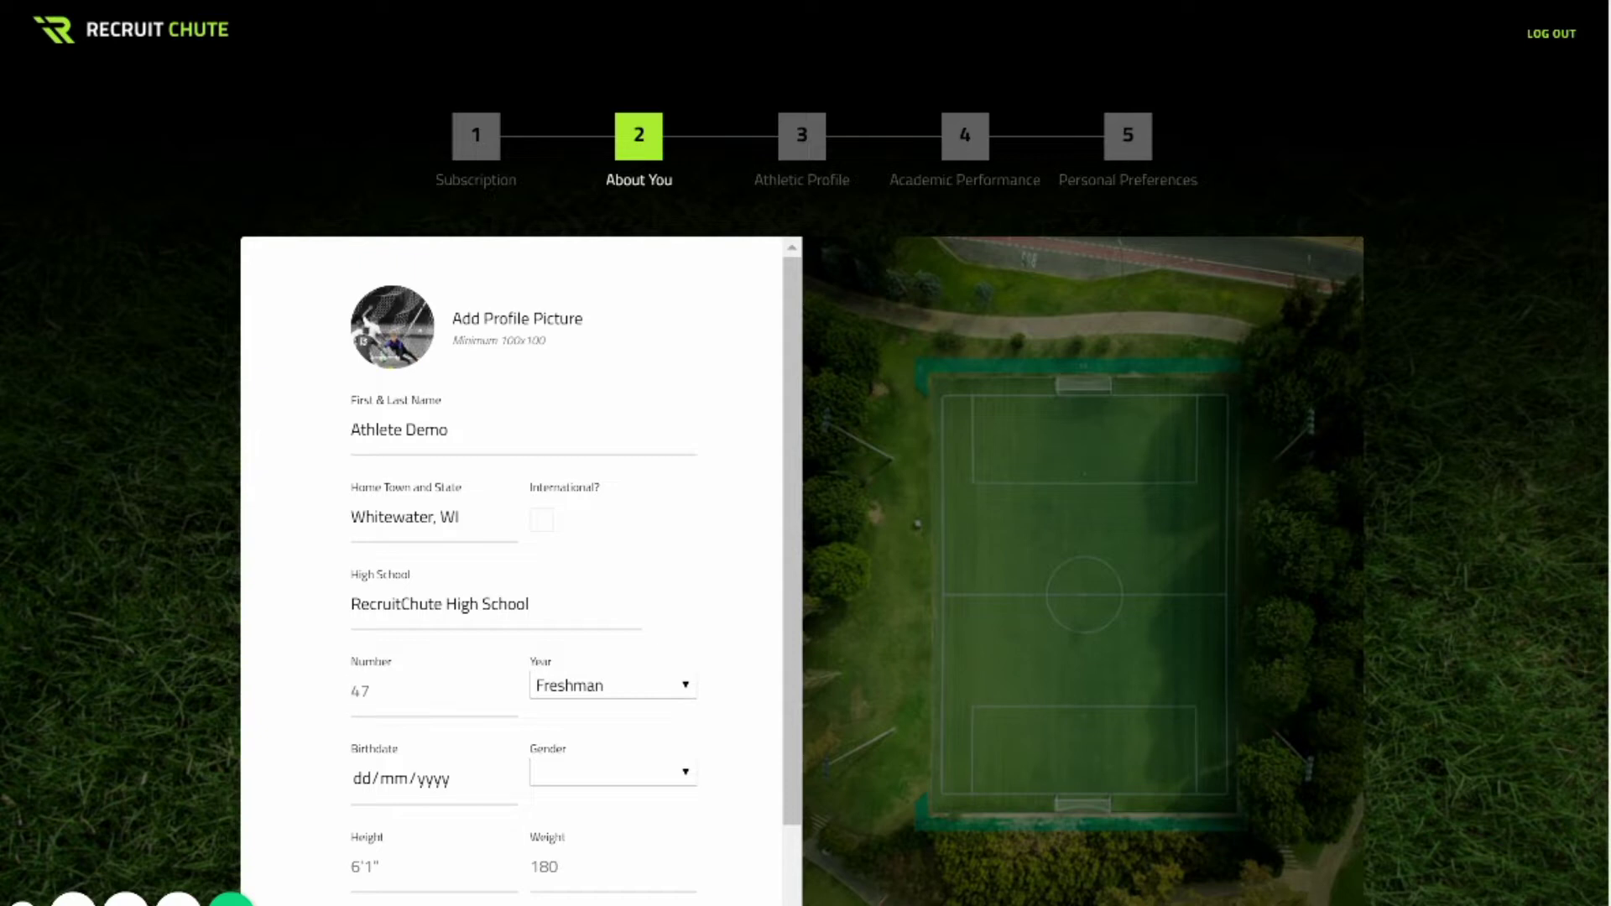
Set number 18, class Junior, birthdate 02/02/2003, and gender Male.
type("18")
key("Tab")
key("Down")
key("Down")
key("Tab")
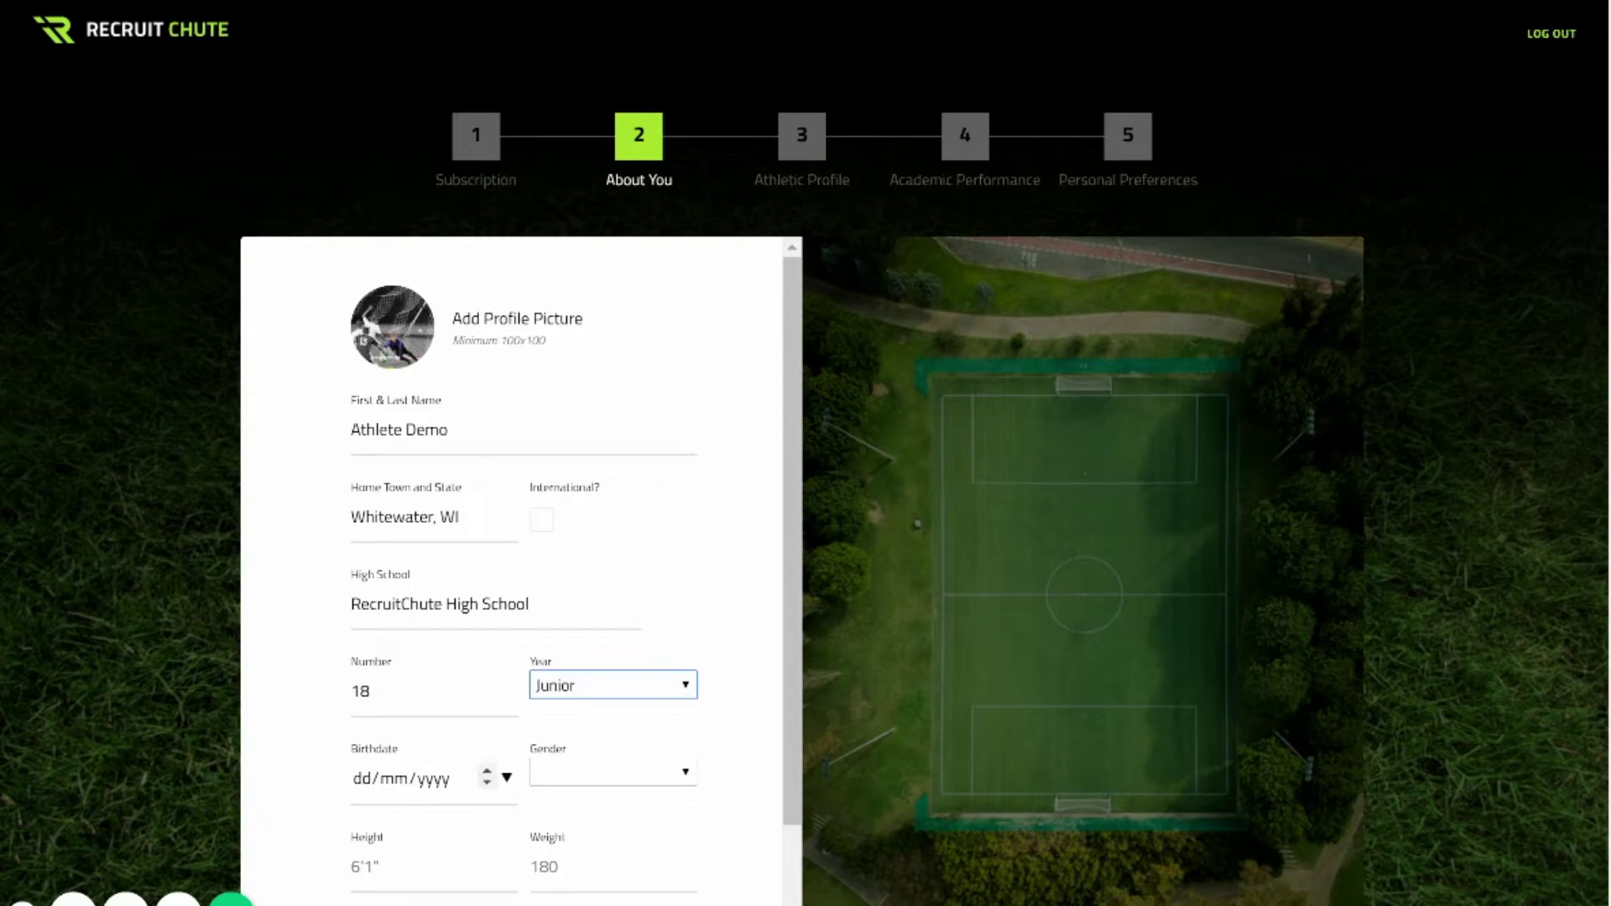
type("02/02/200")
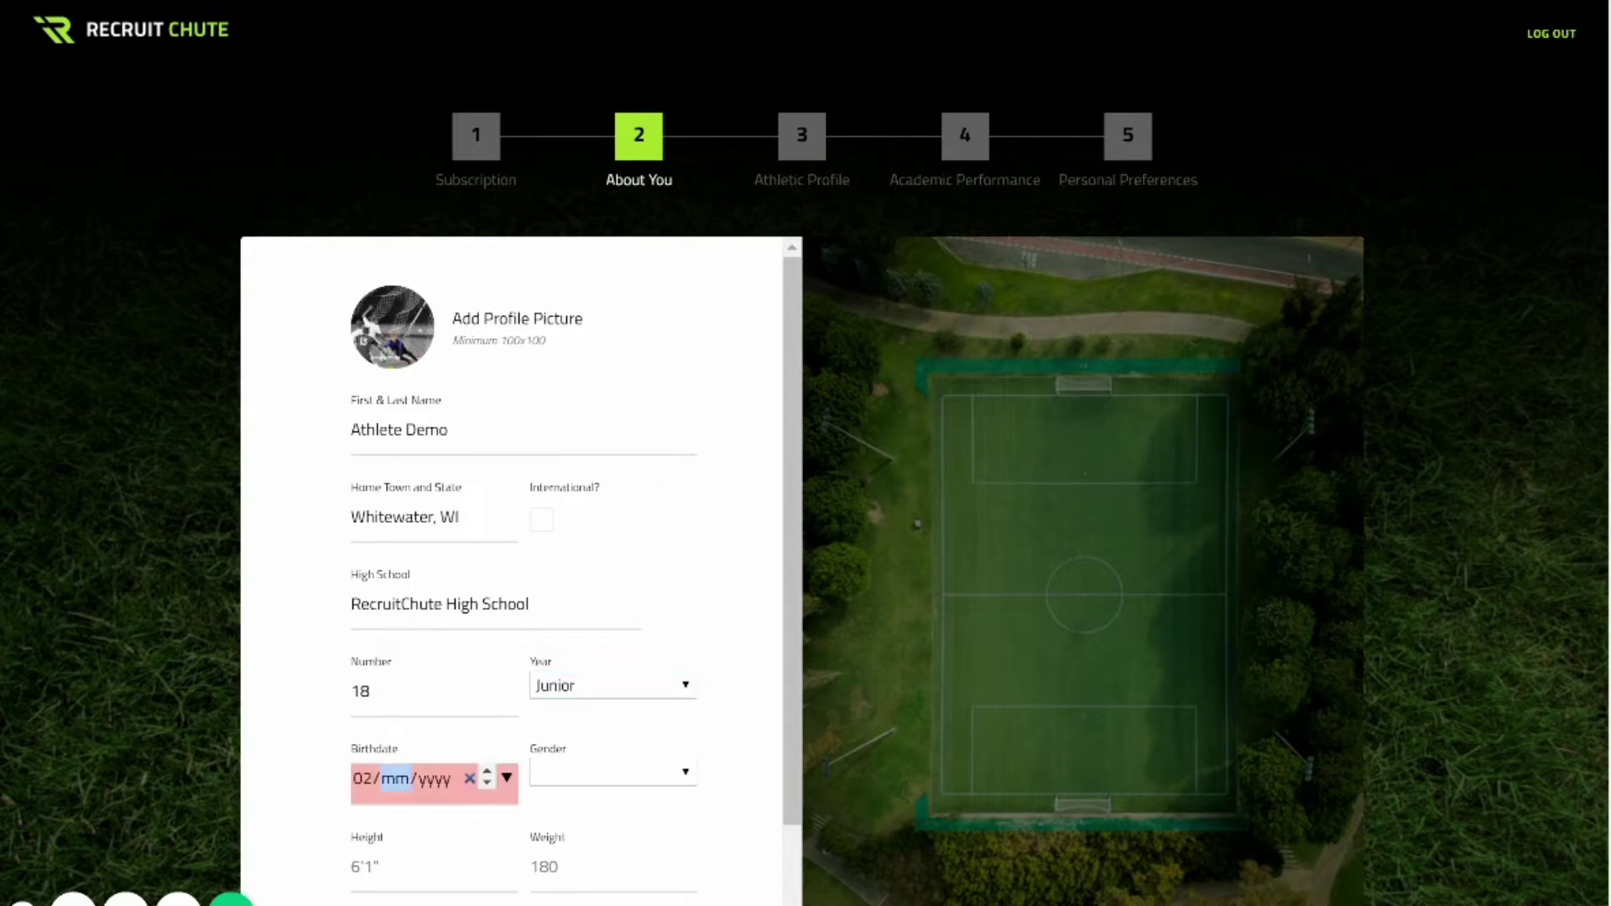
type("3")
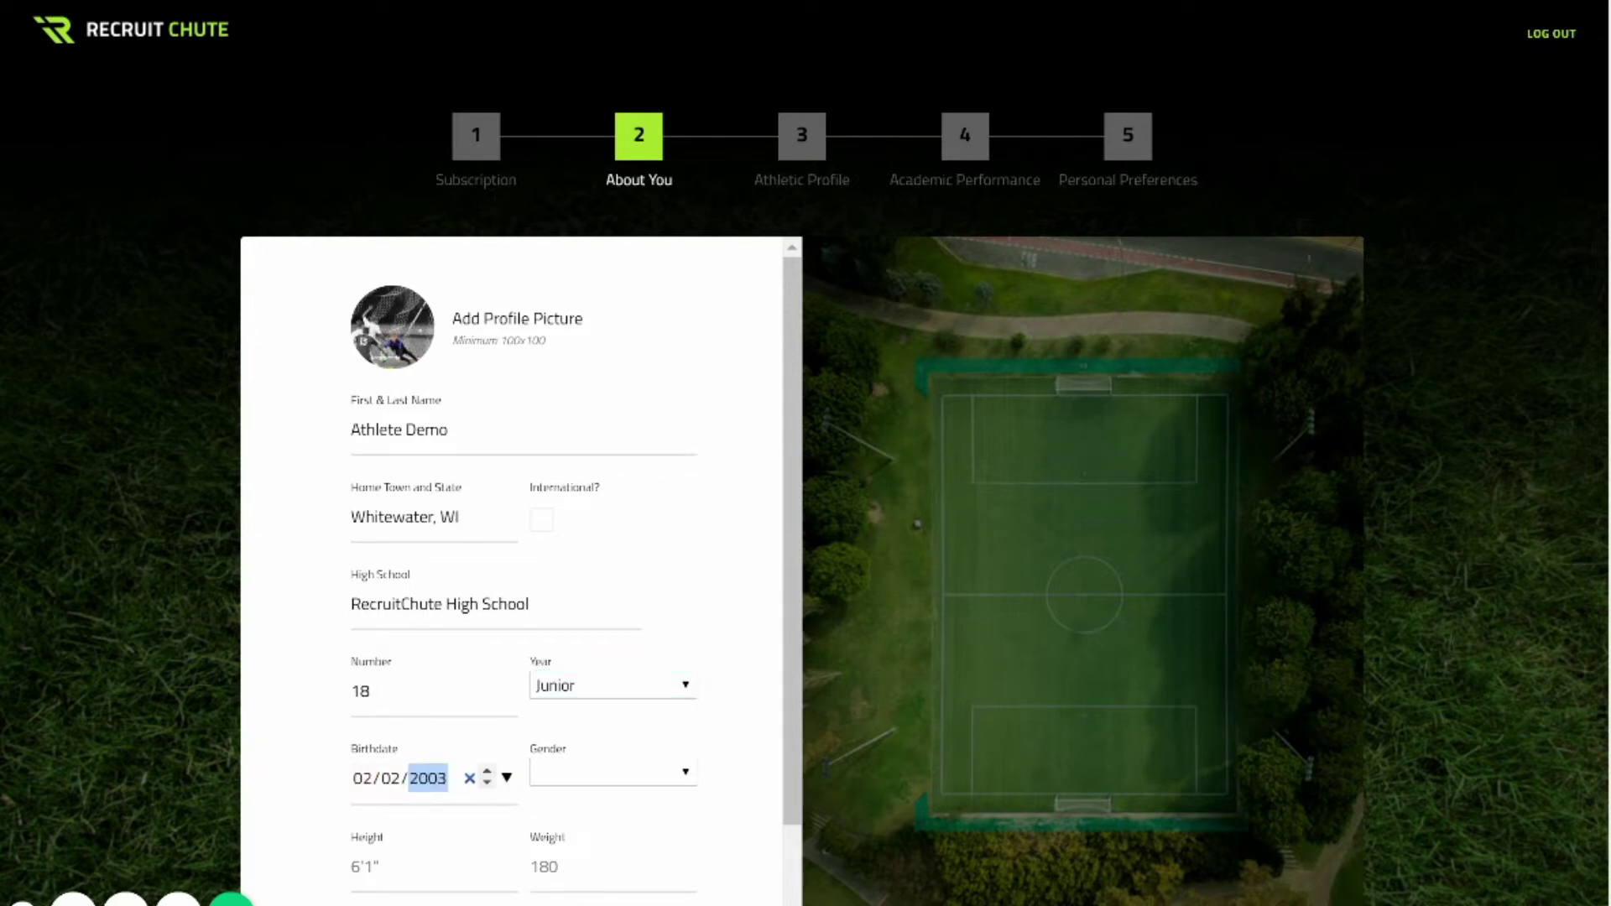
key("Tab")
key("space")
key("Down")
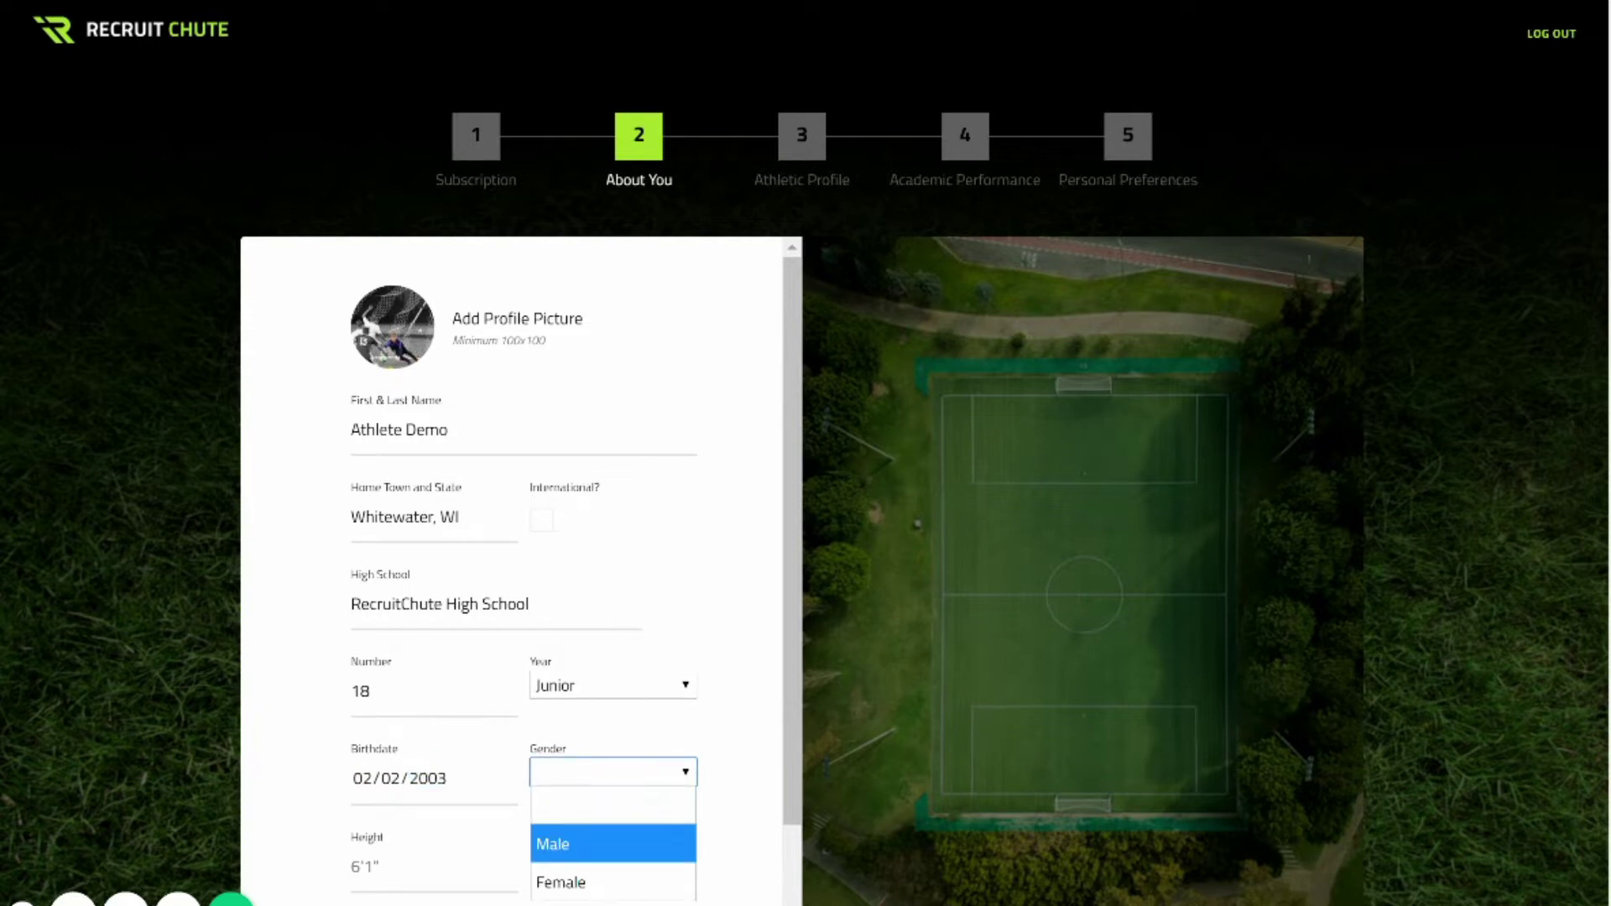
key("Return")
scroll(436, 671, "down", 2)
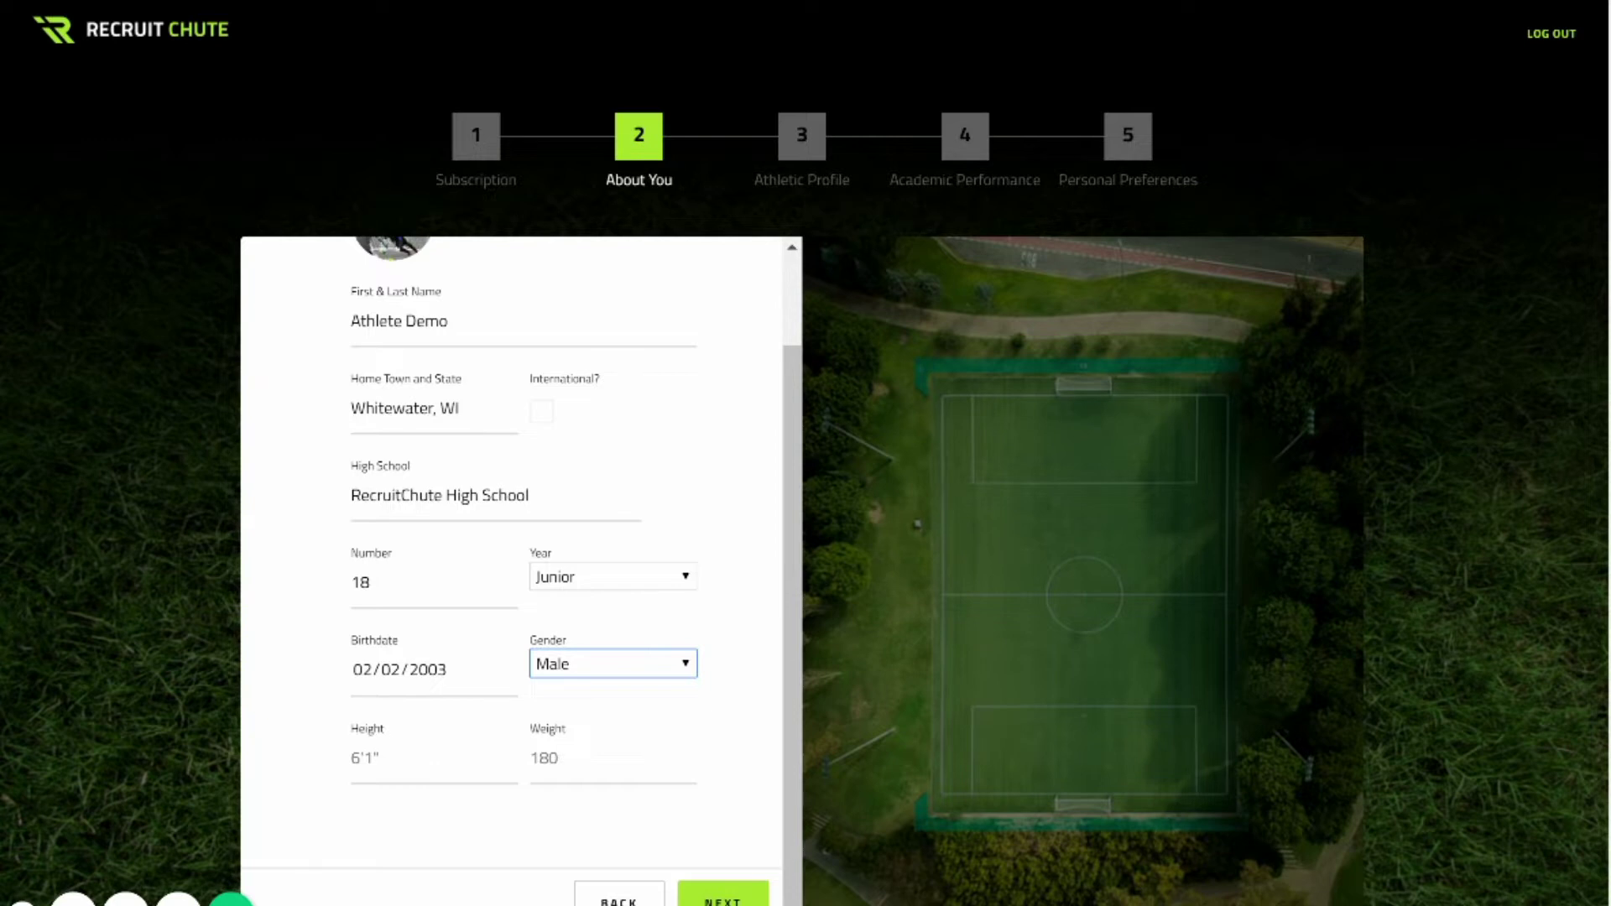
Enter height 6'1" and weight 170, continue, and begin the bio 'I am a soccer player from England.'.
key("Tab")
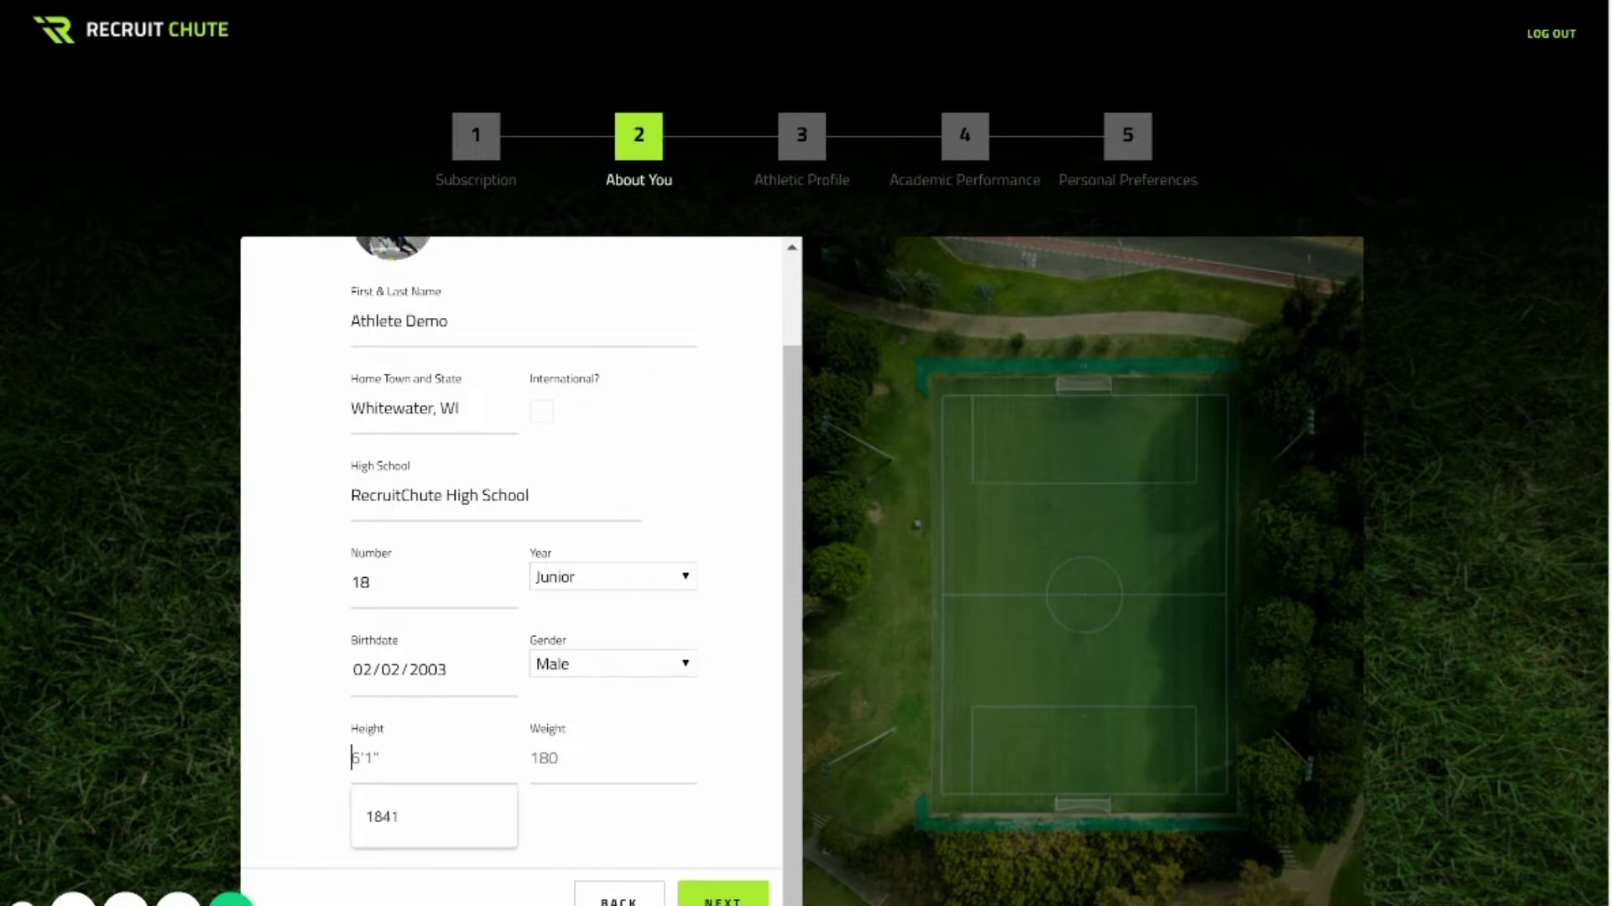
type("6")
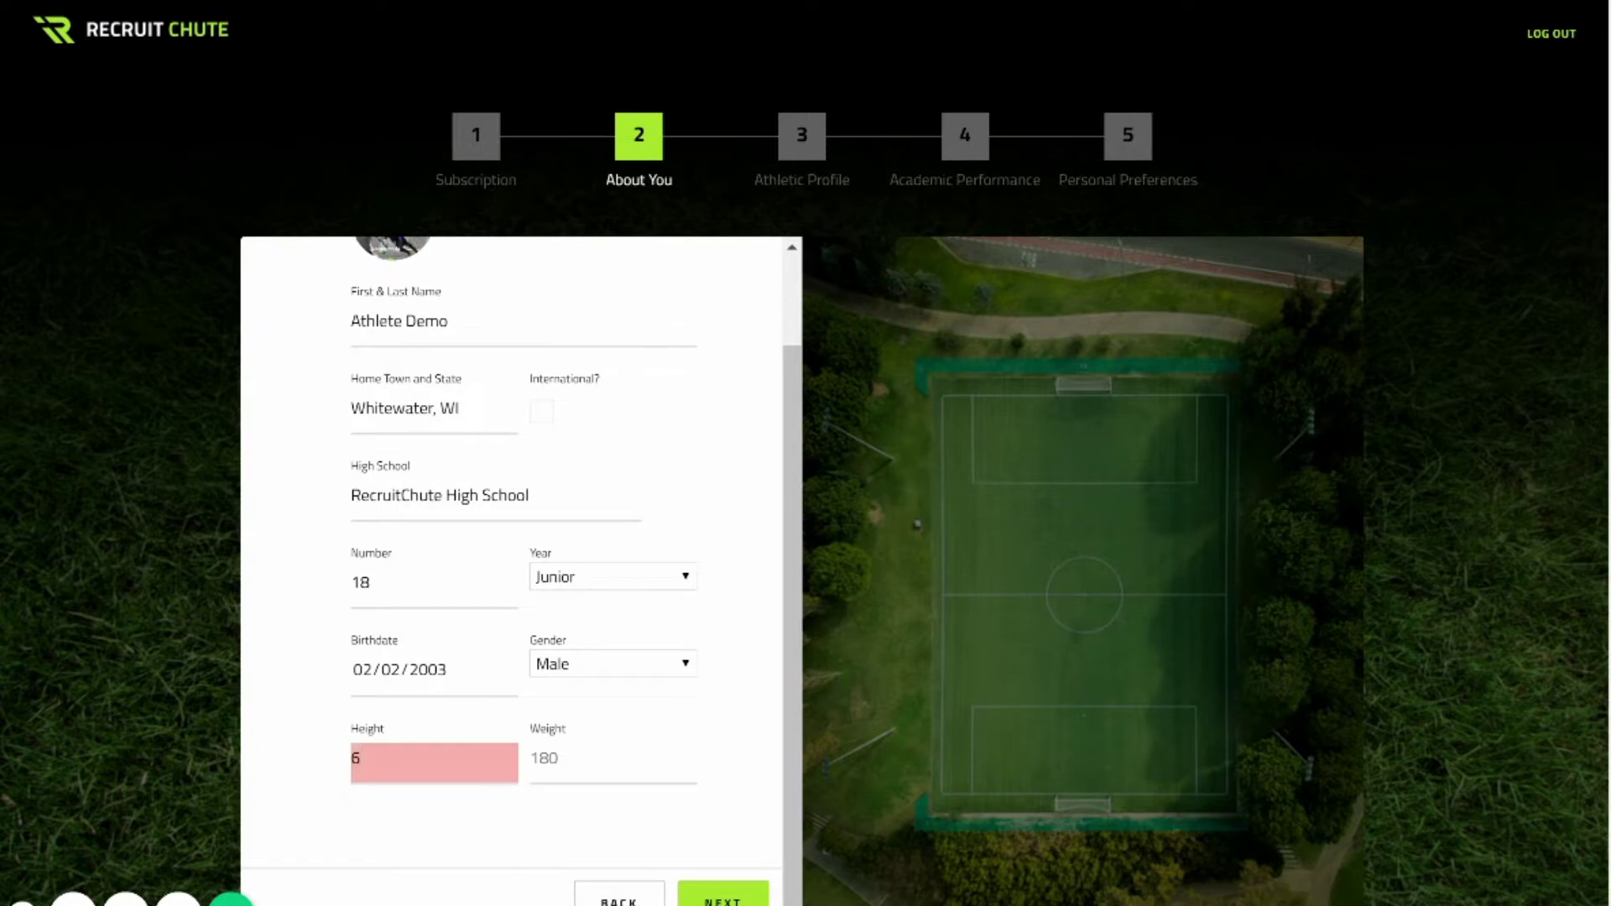
type("'1")
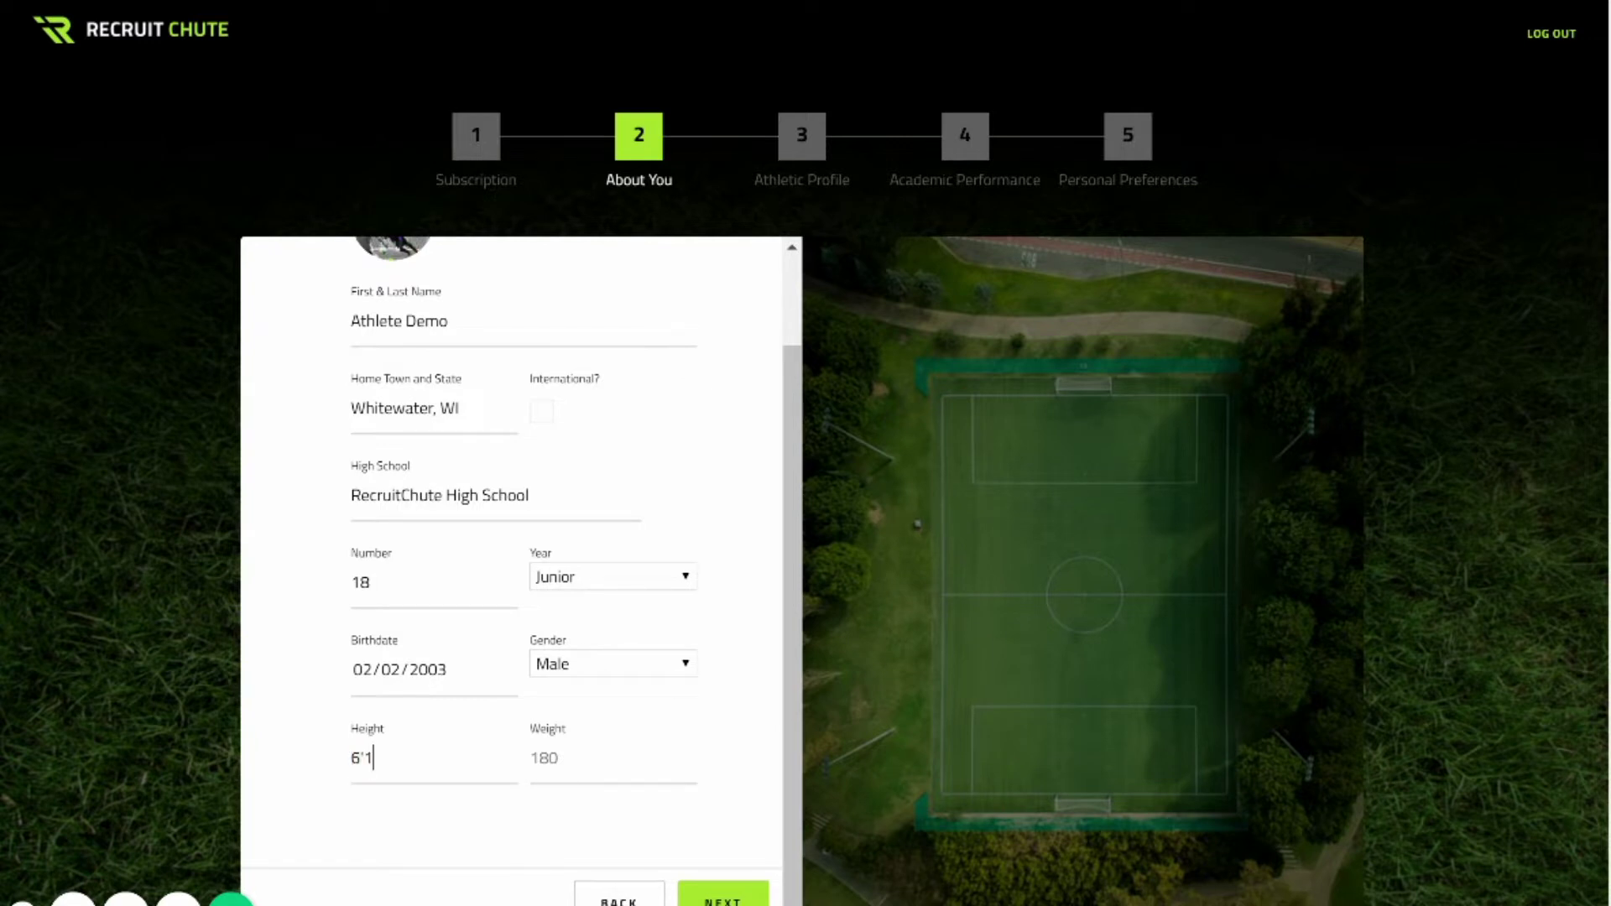
type("\"")
left_click(544, 757)
type("1")
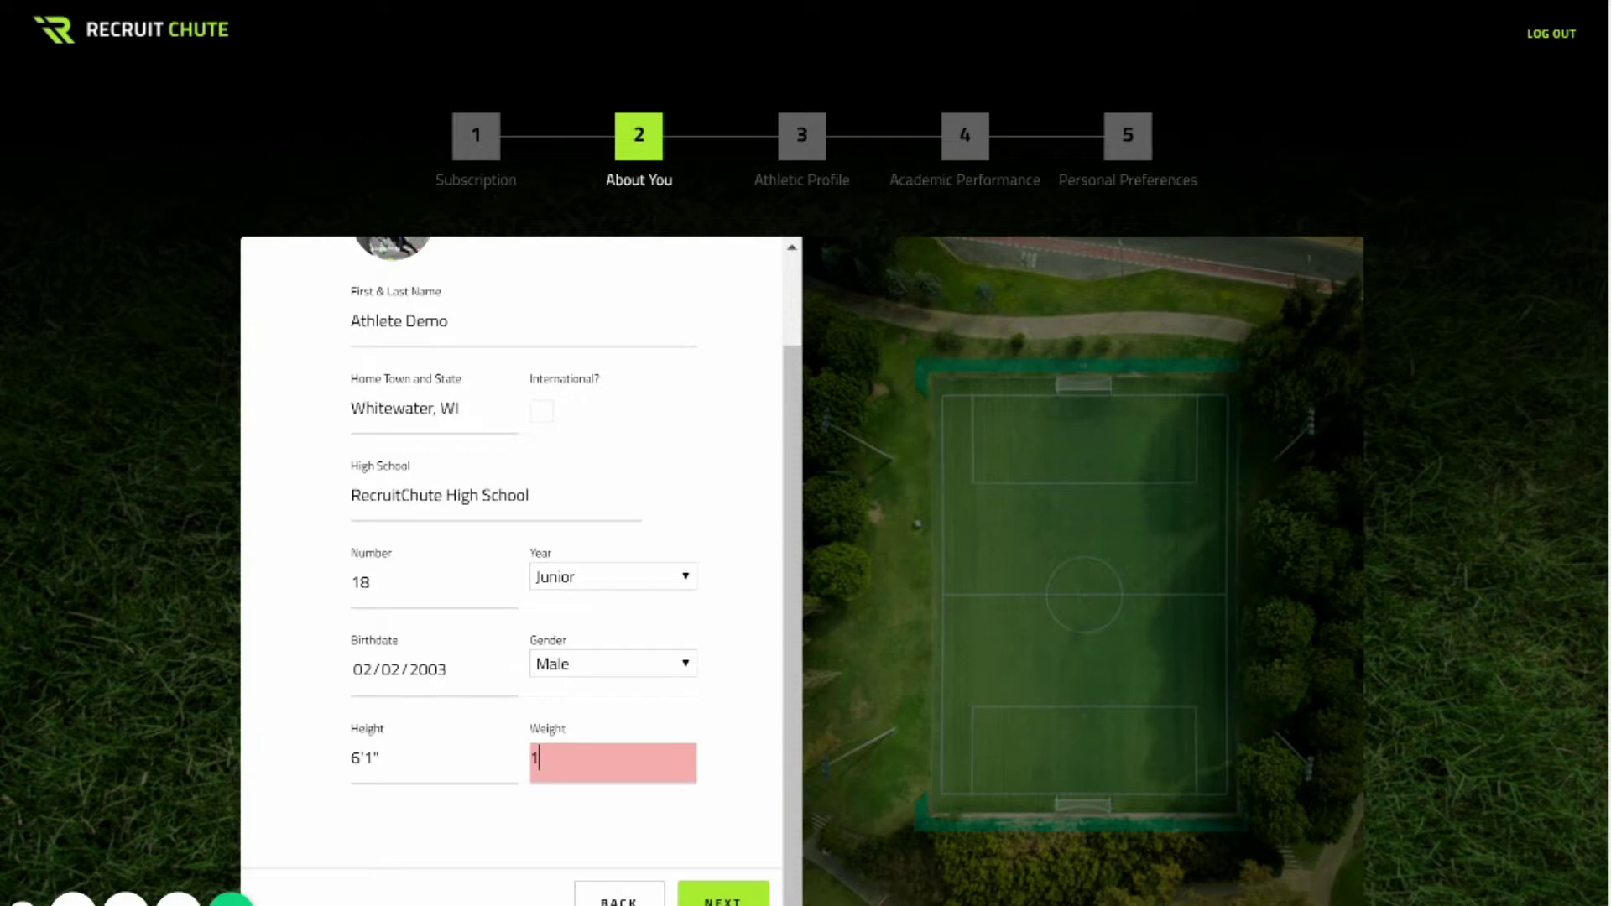
type("70")
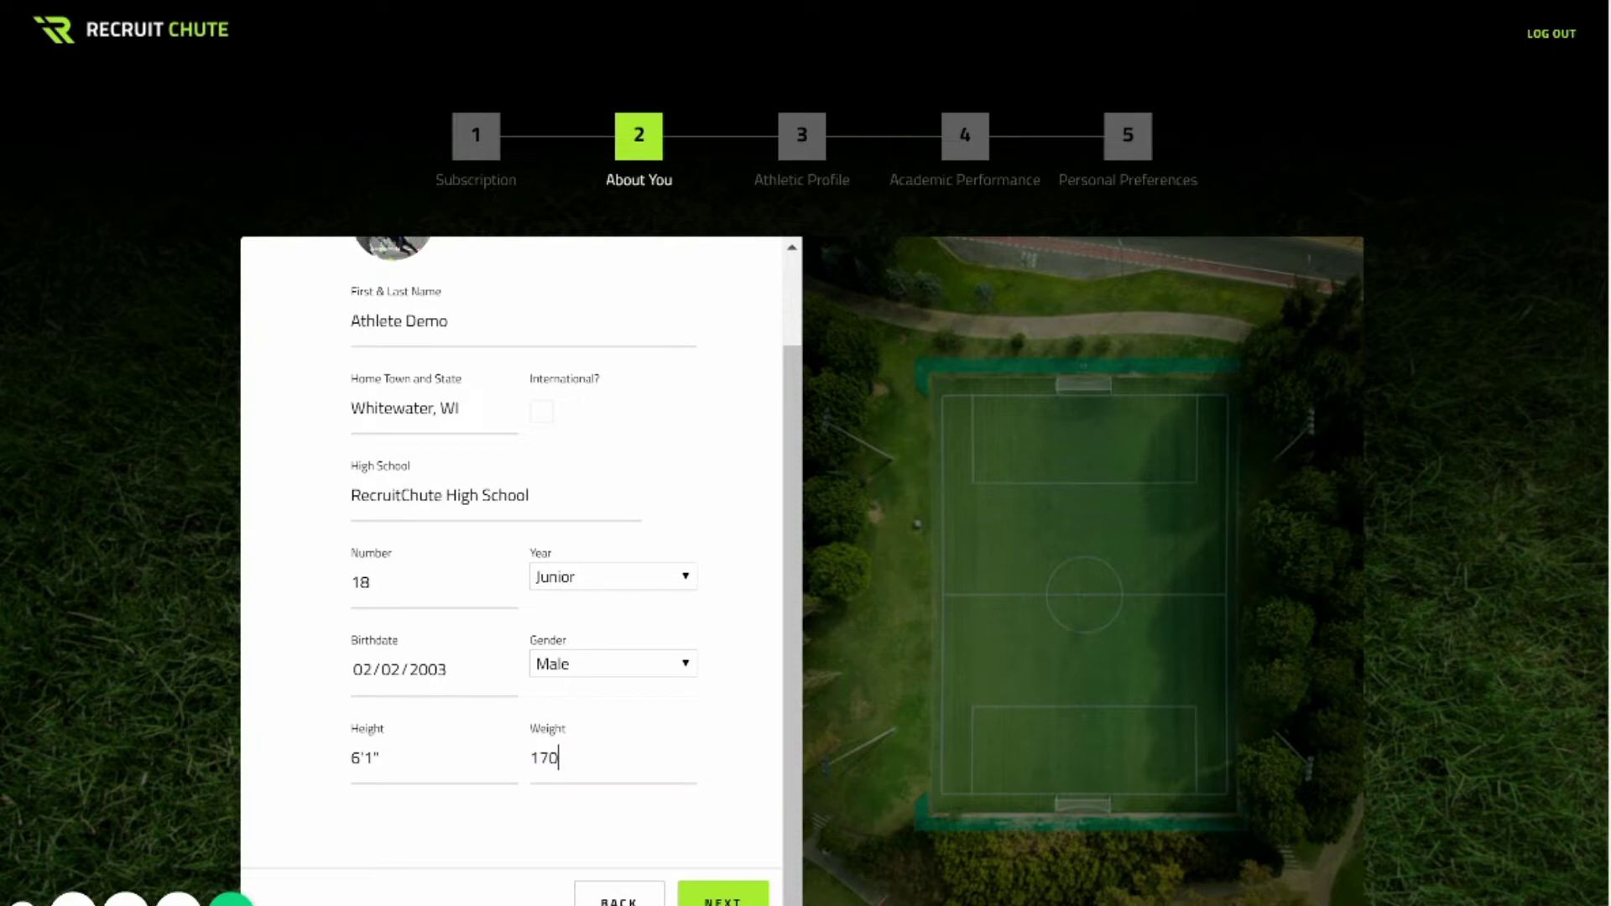
key("Return")
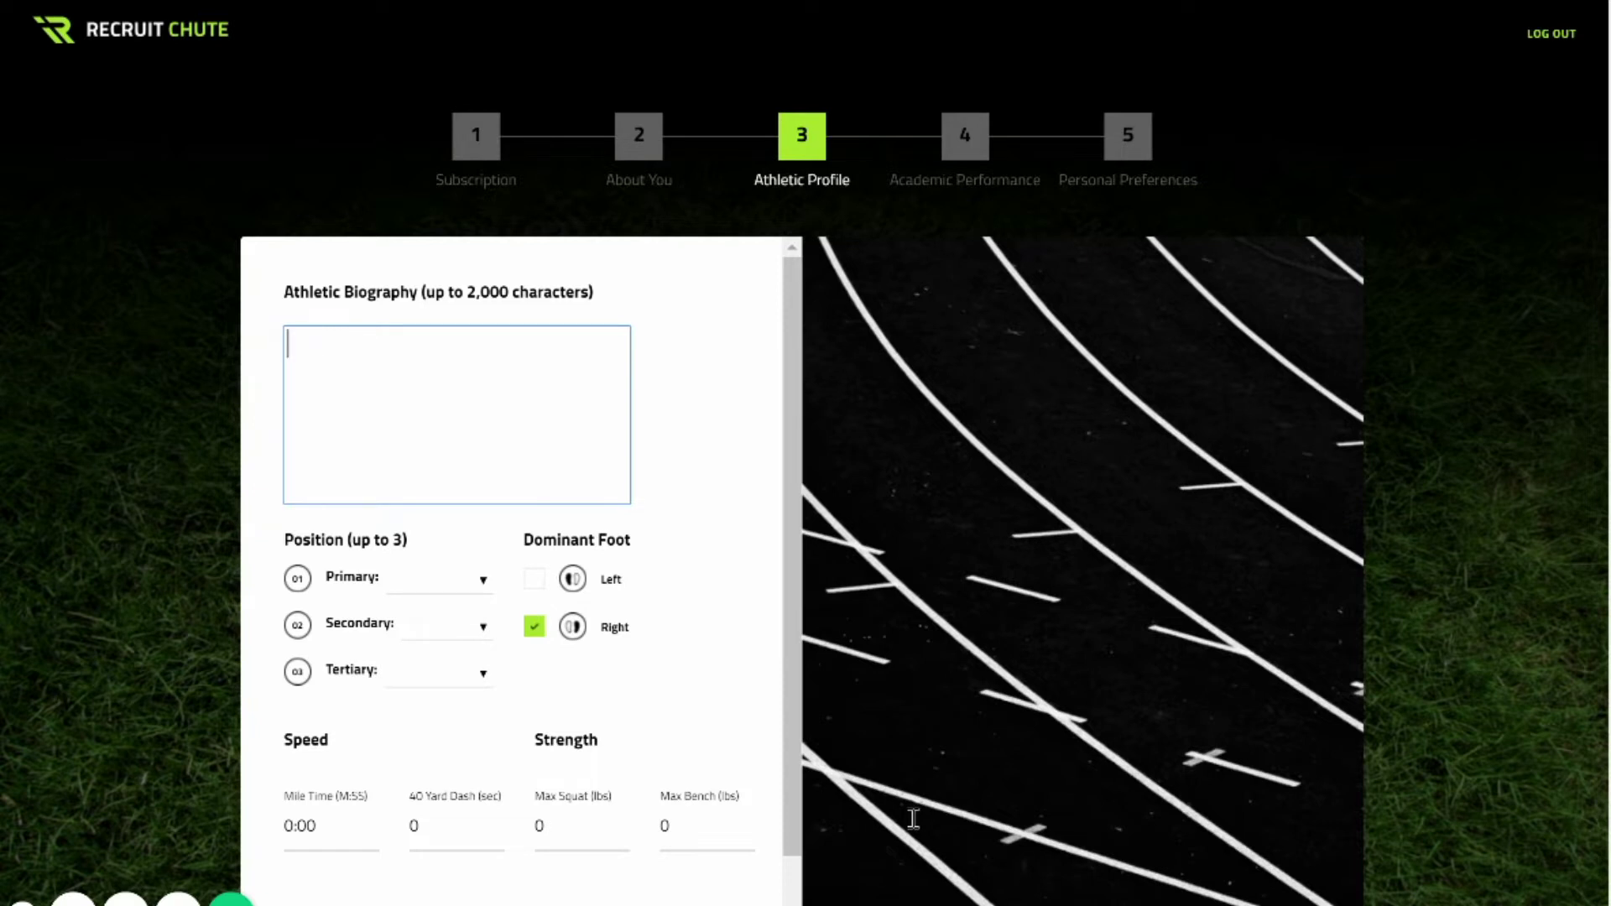
type("I am a soccer pl")
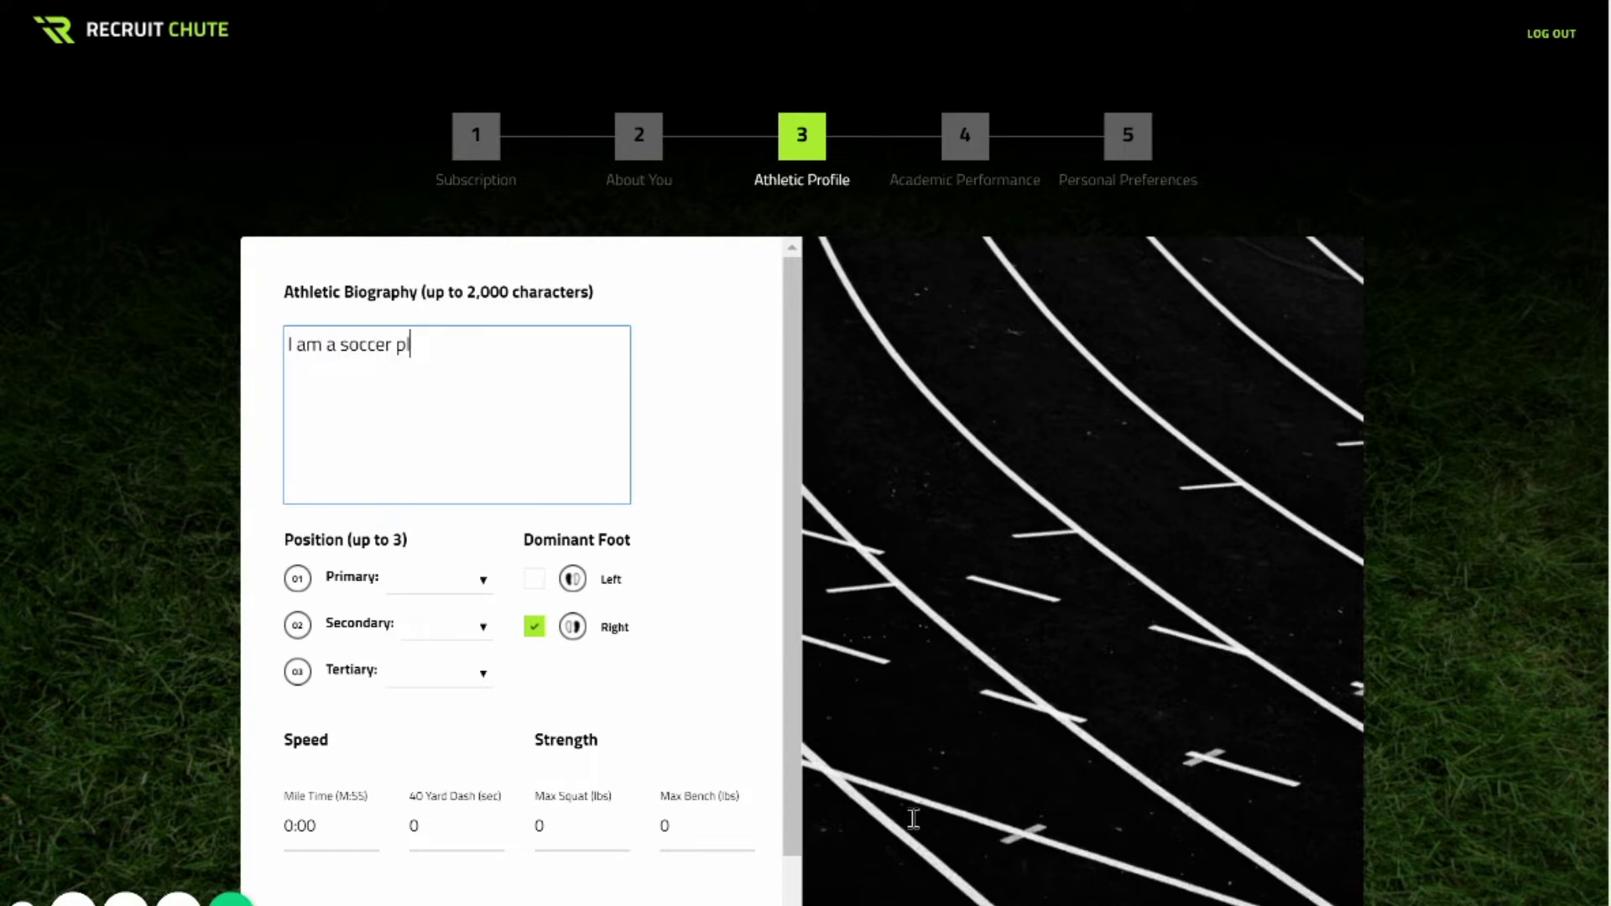
type("ayer from England.")
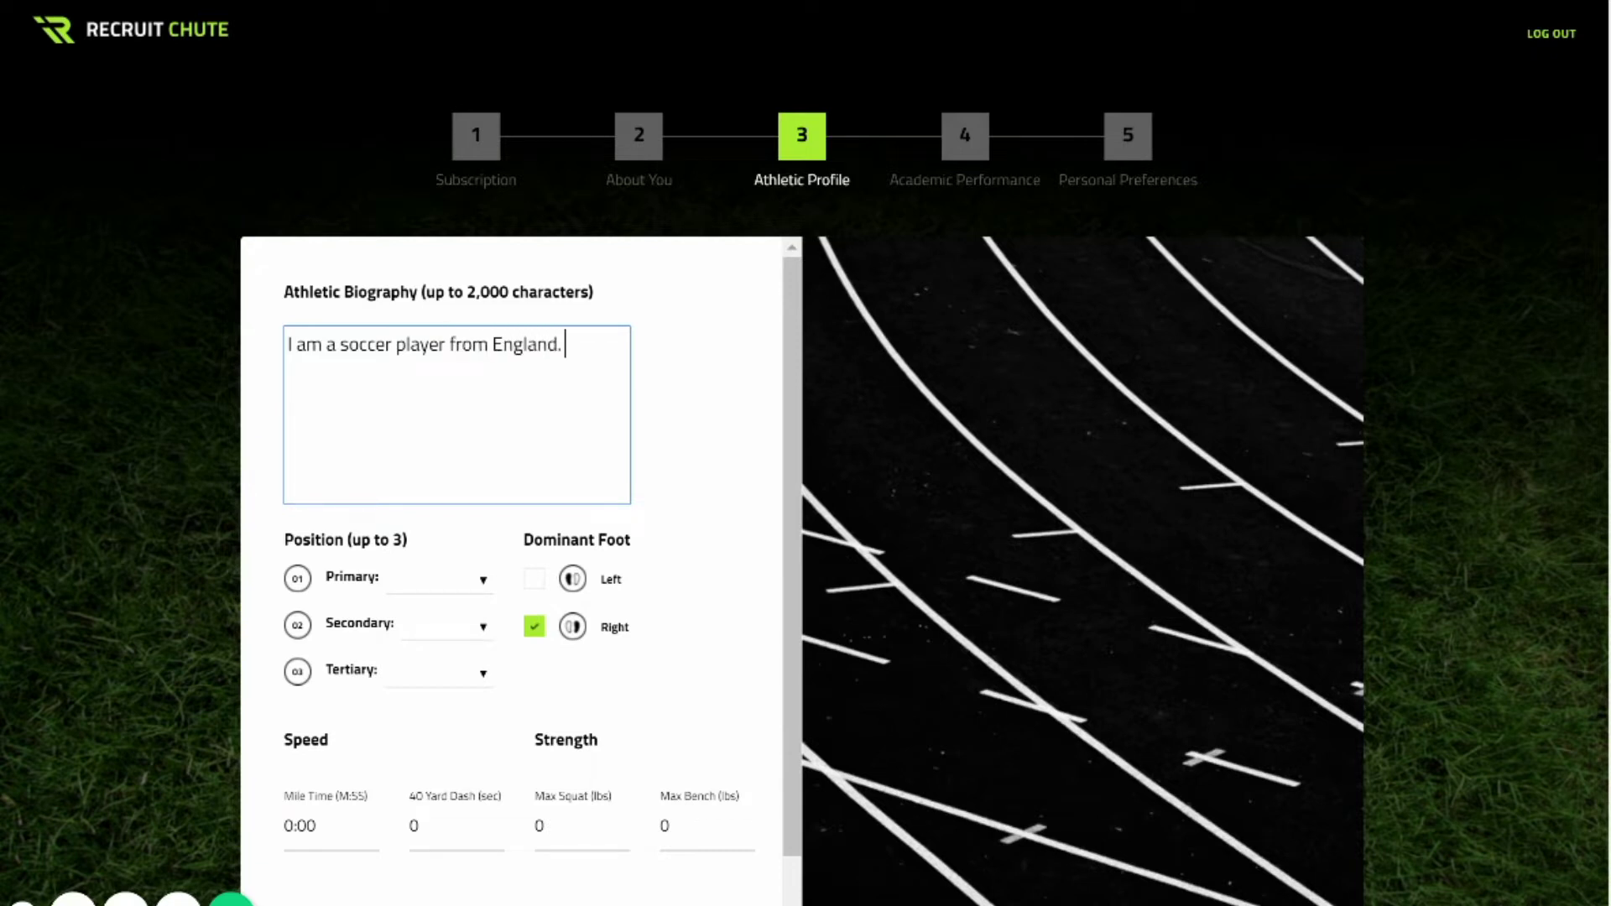
Set positions: Striker primary, Winger secondary, Center Attacking Midfielder tertiary.
left_click(438, 580)
left_click(442, 441)
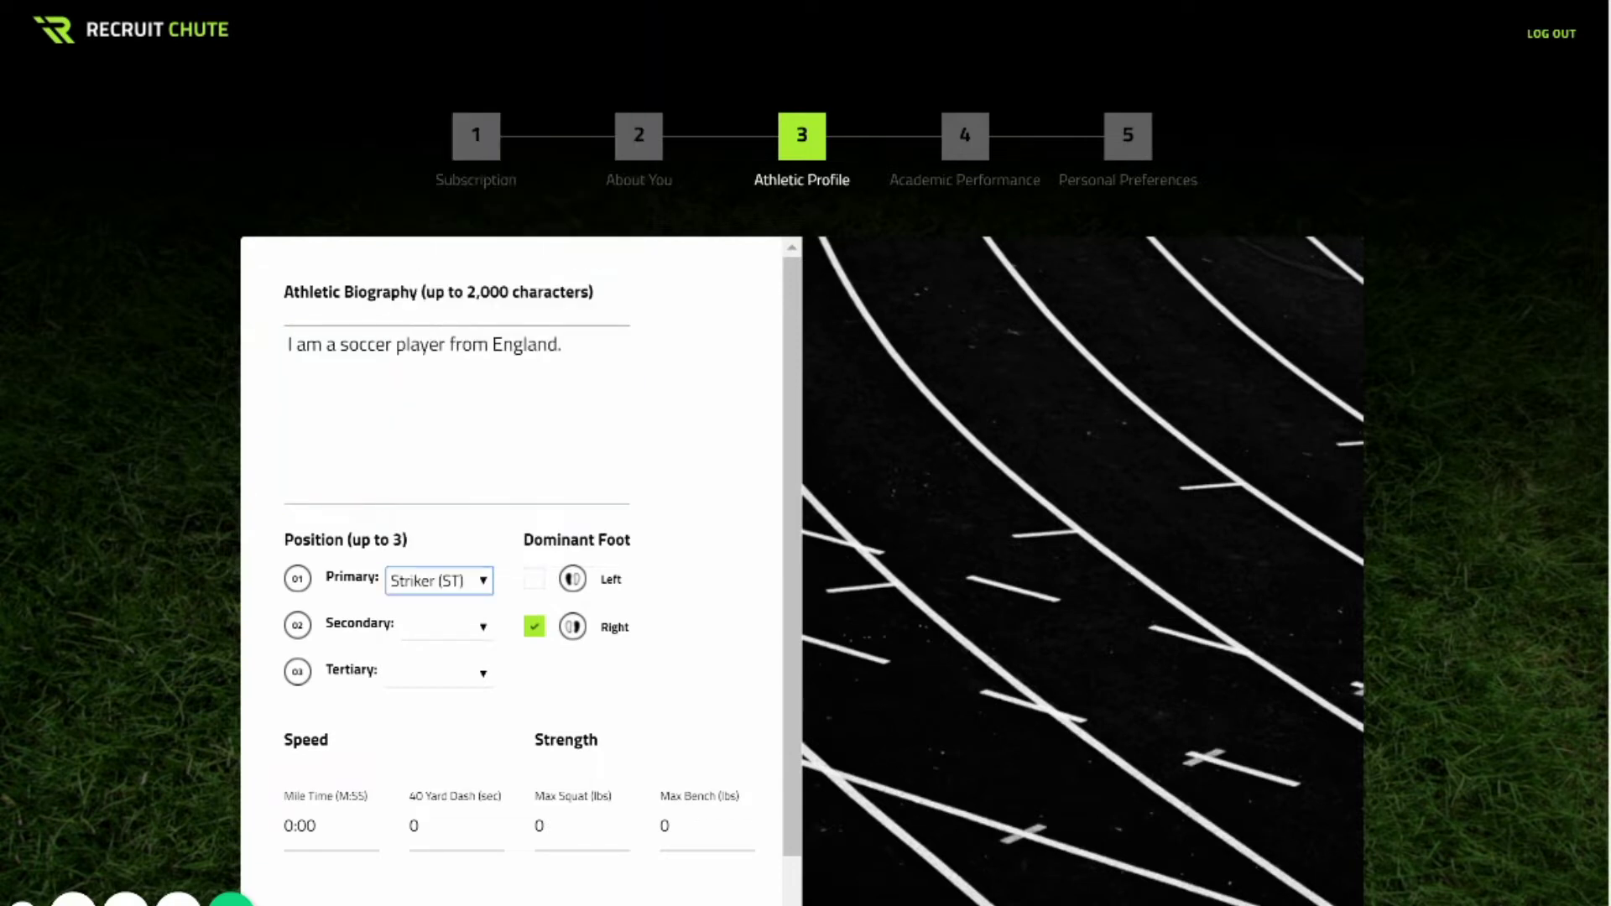
left_click(447, 626)
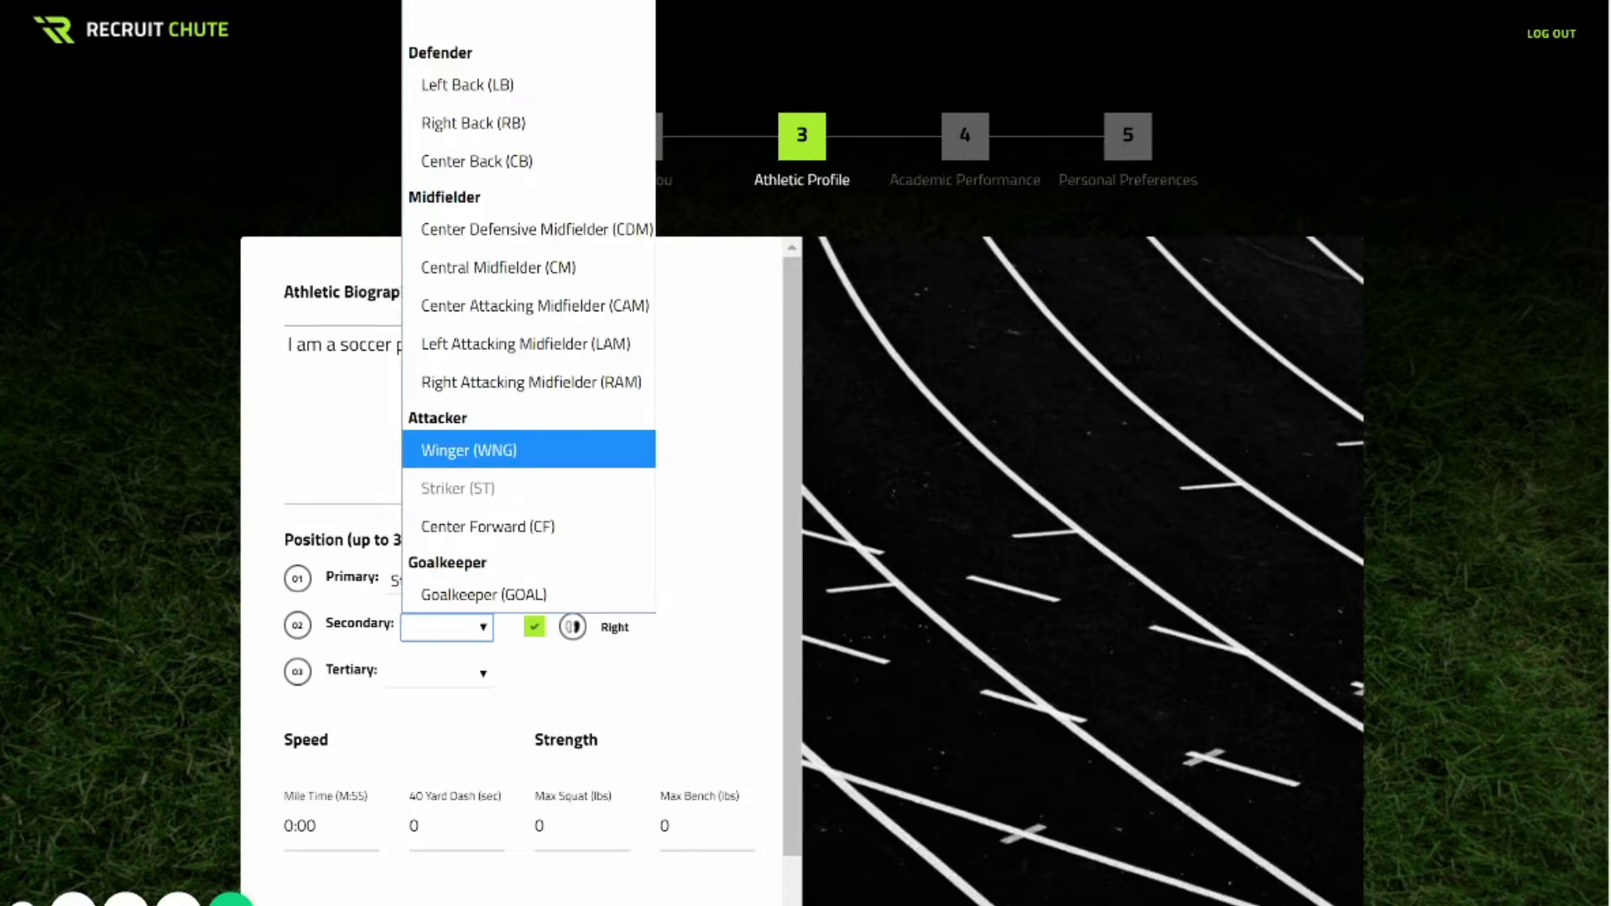
key("Return")
key("Tab")
key("alt+Down")
key("End")
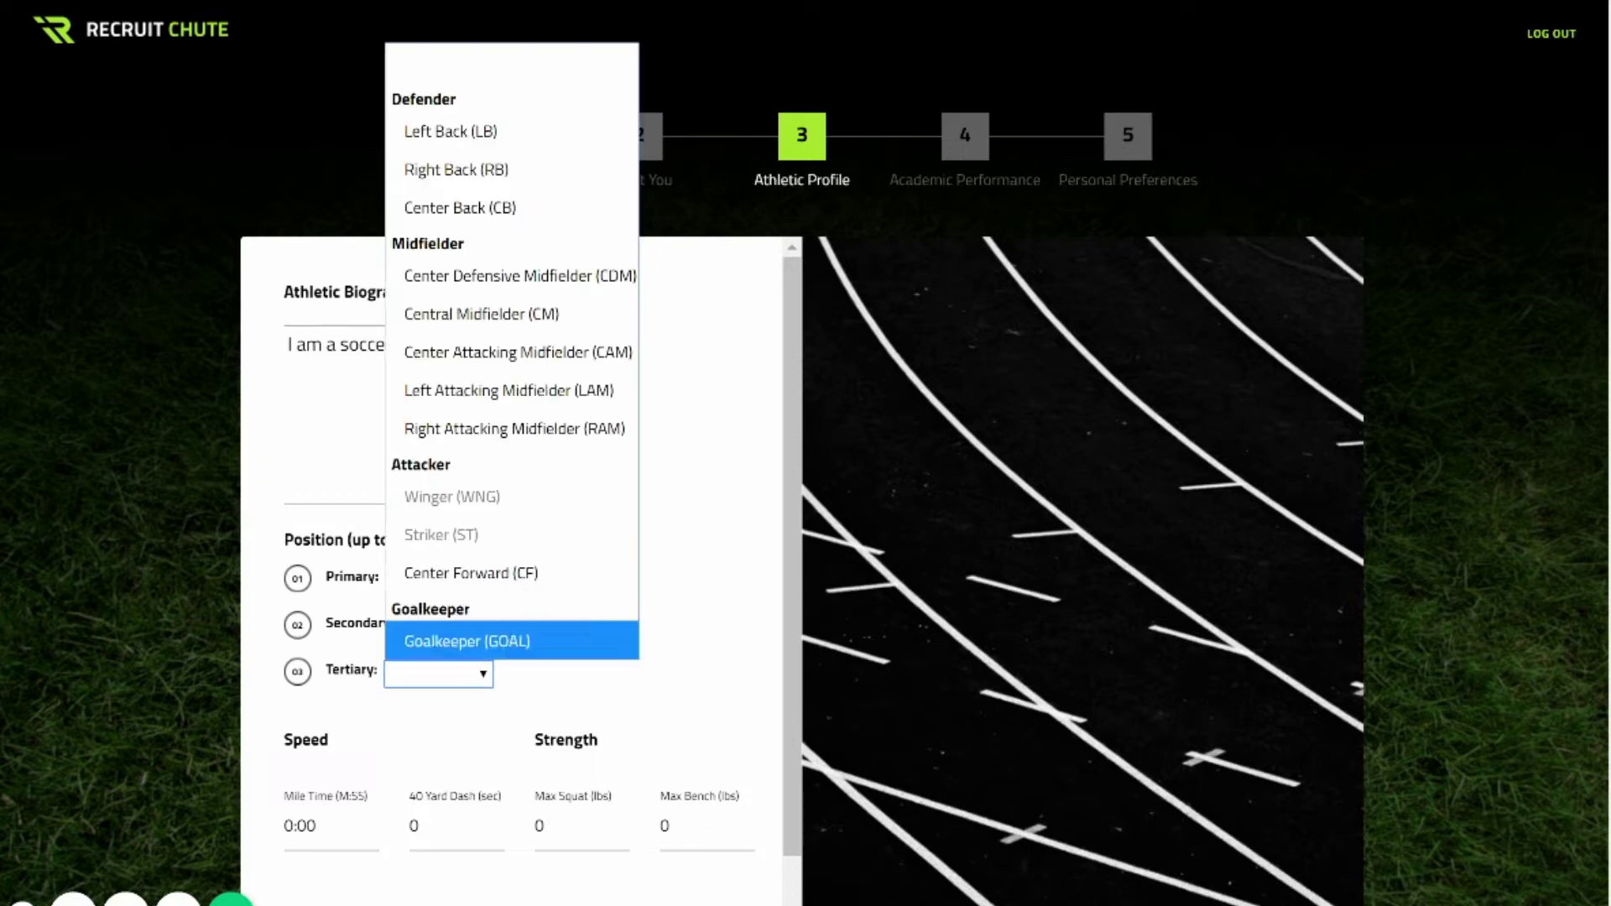
key("Up")
key("Up")
key("Up")
key("Up")
key("Return")
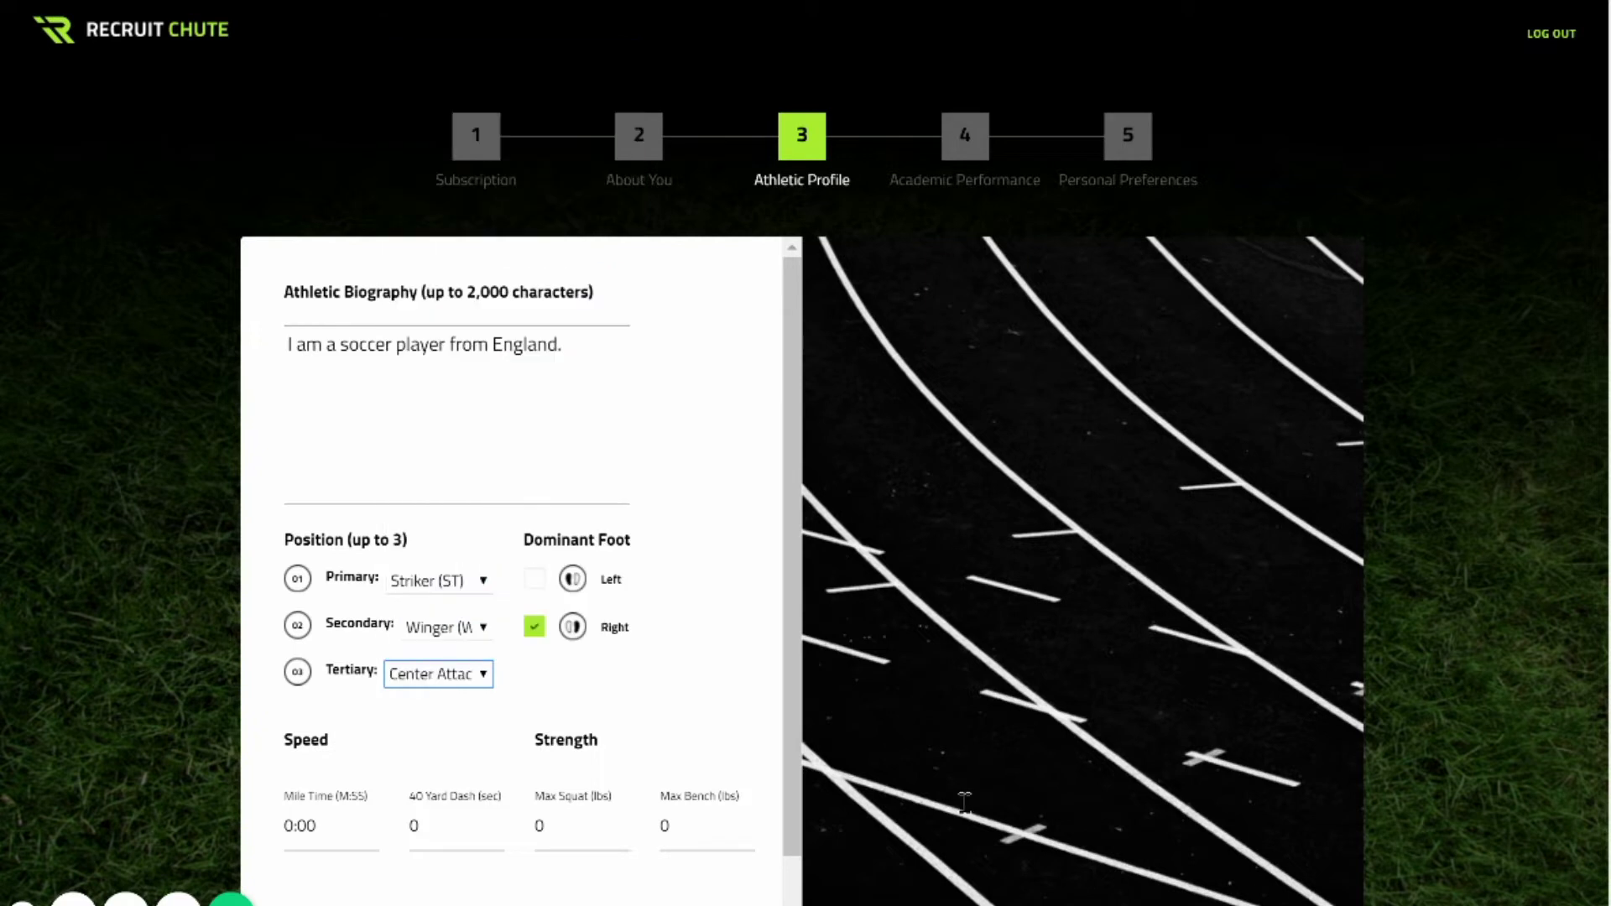
Enter mile 5:10, 40-yard dash 4.8, max squat 250, max bench 200, and continue.
scroll(522, 579, "down", 1)
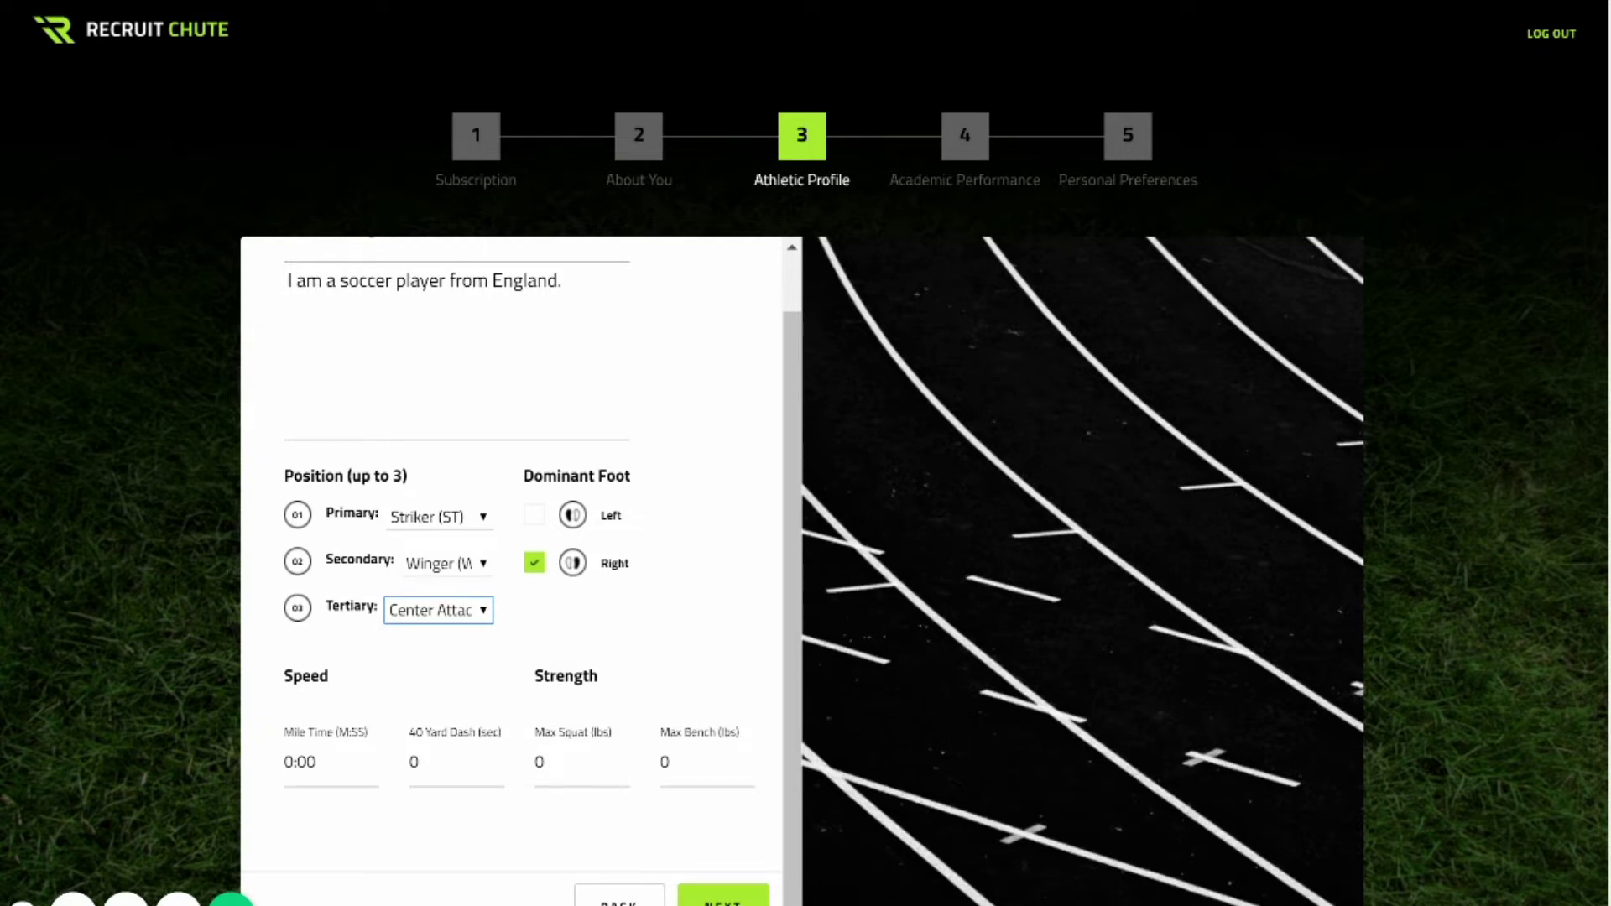
left_click(293, 762)
type("5:10")
left_click(418, 762)
key("BackSpace")
type("4.8")
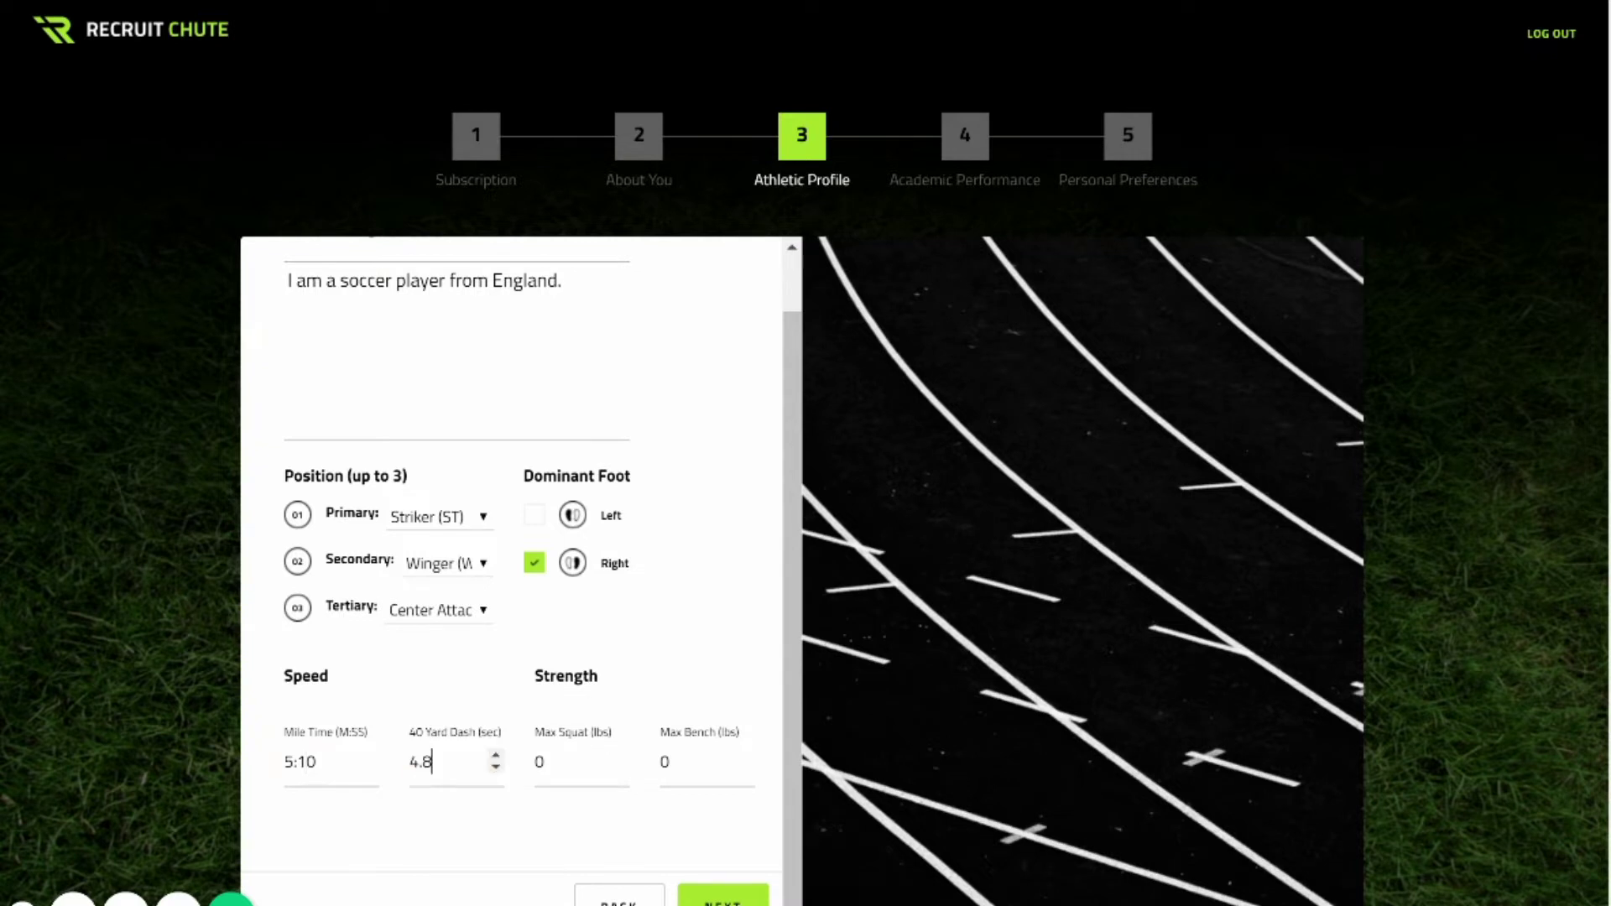
key("Tab")
key("BackSpace")
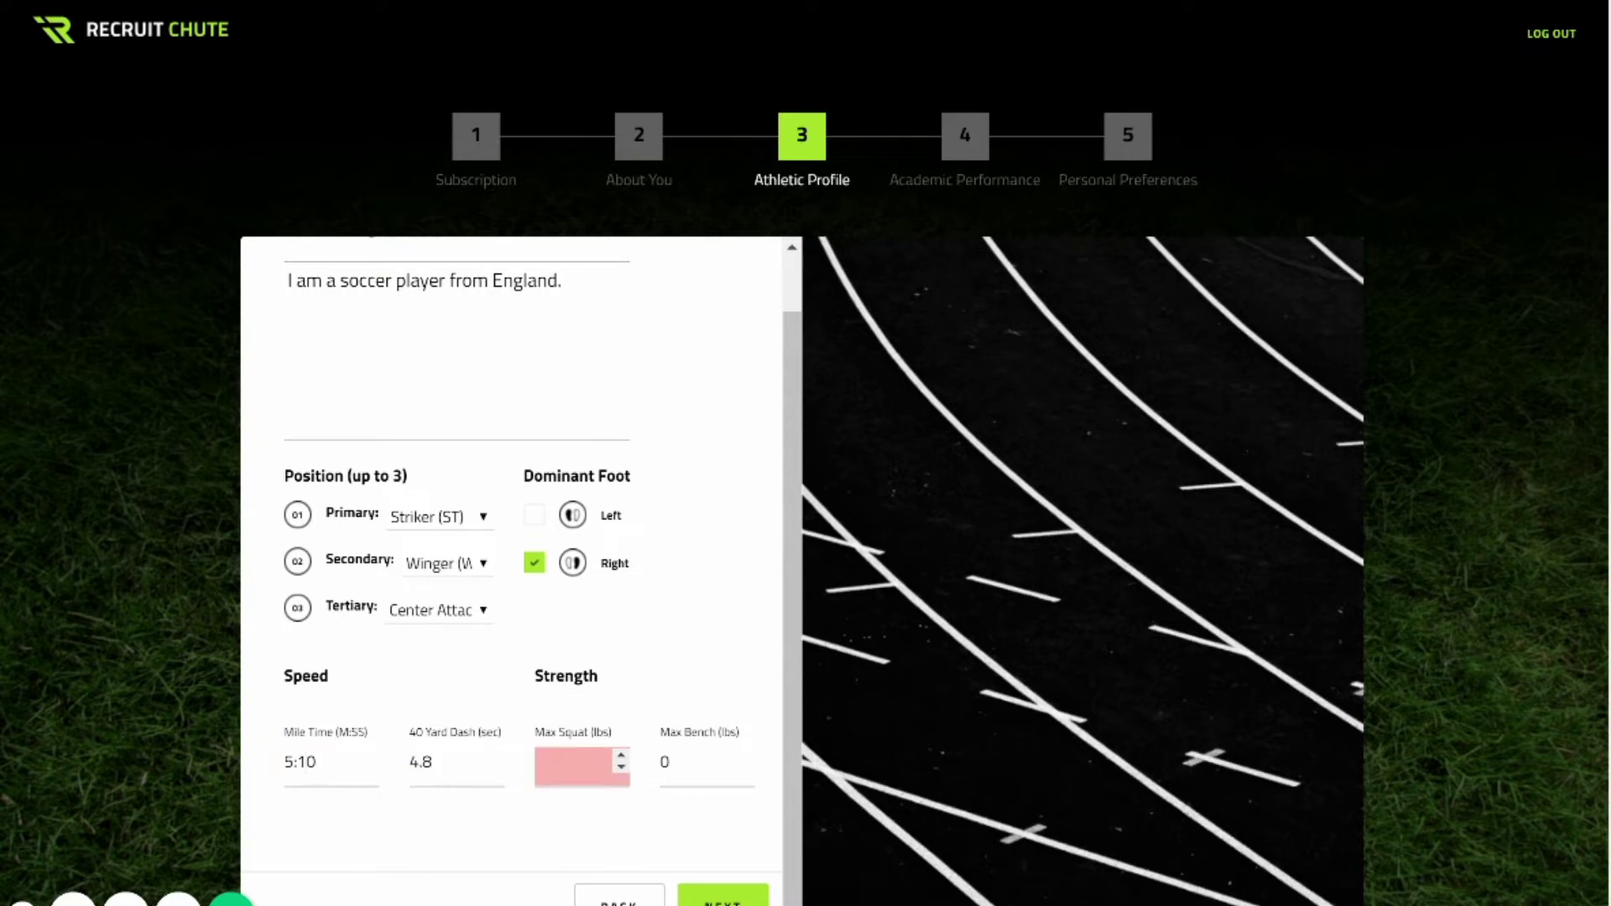
type("250")
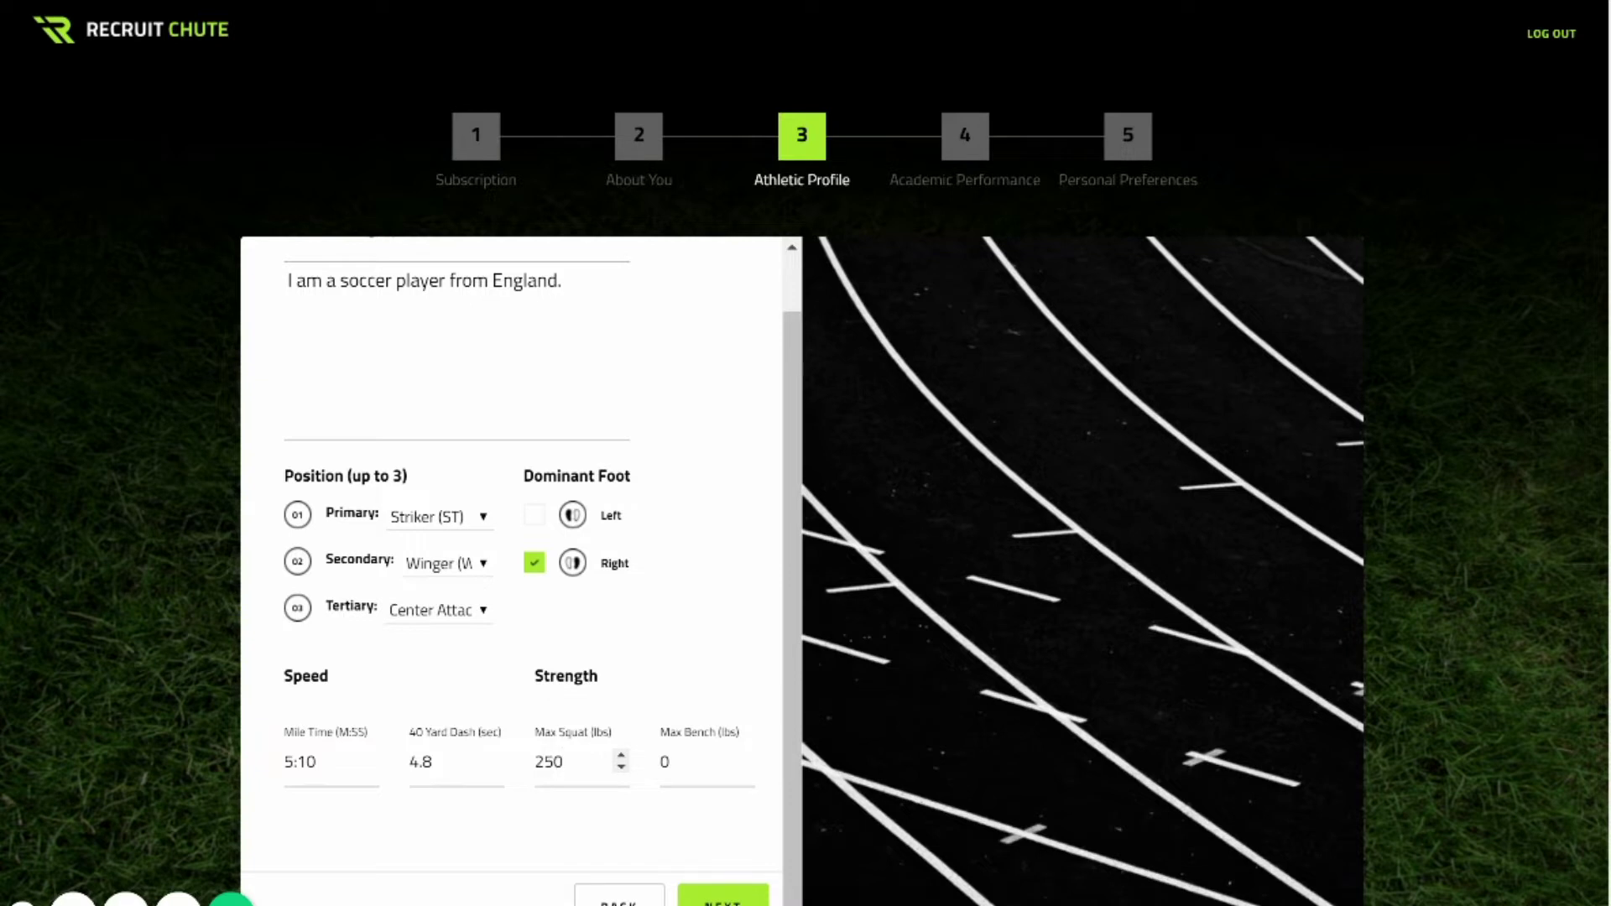
key("Tab")
key("BackSpace")
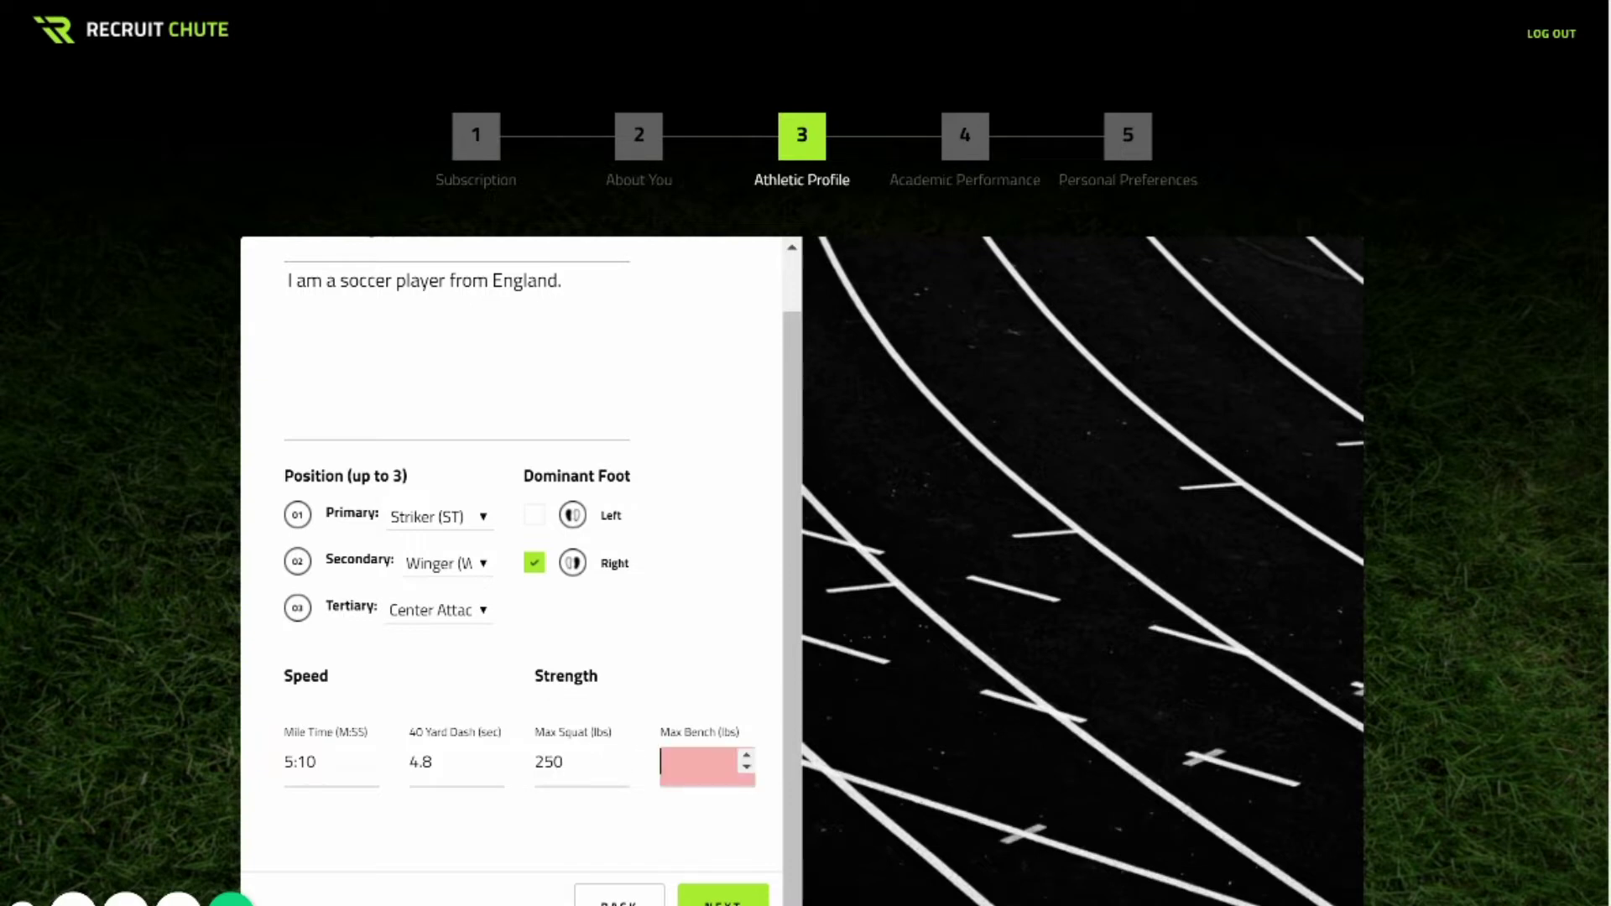
type("200")
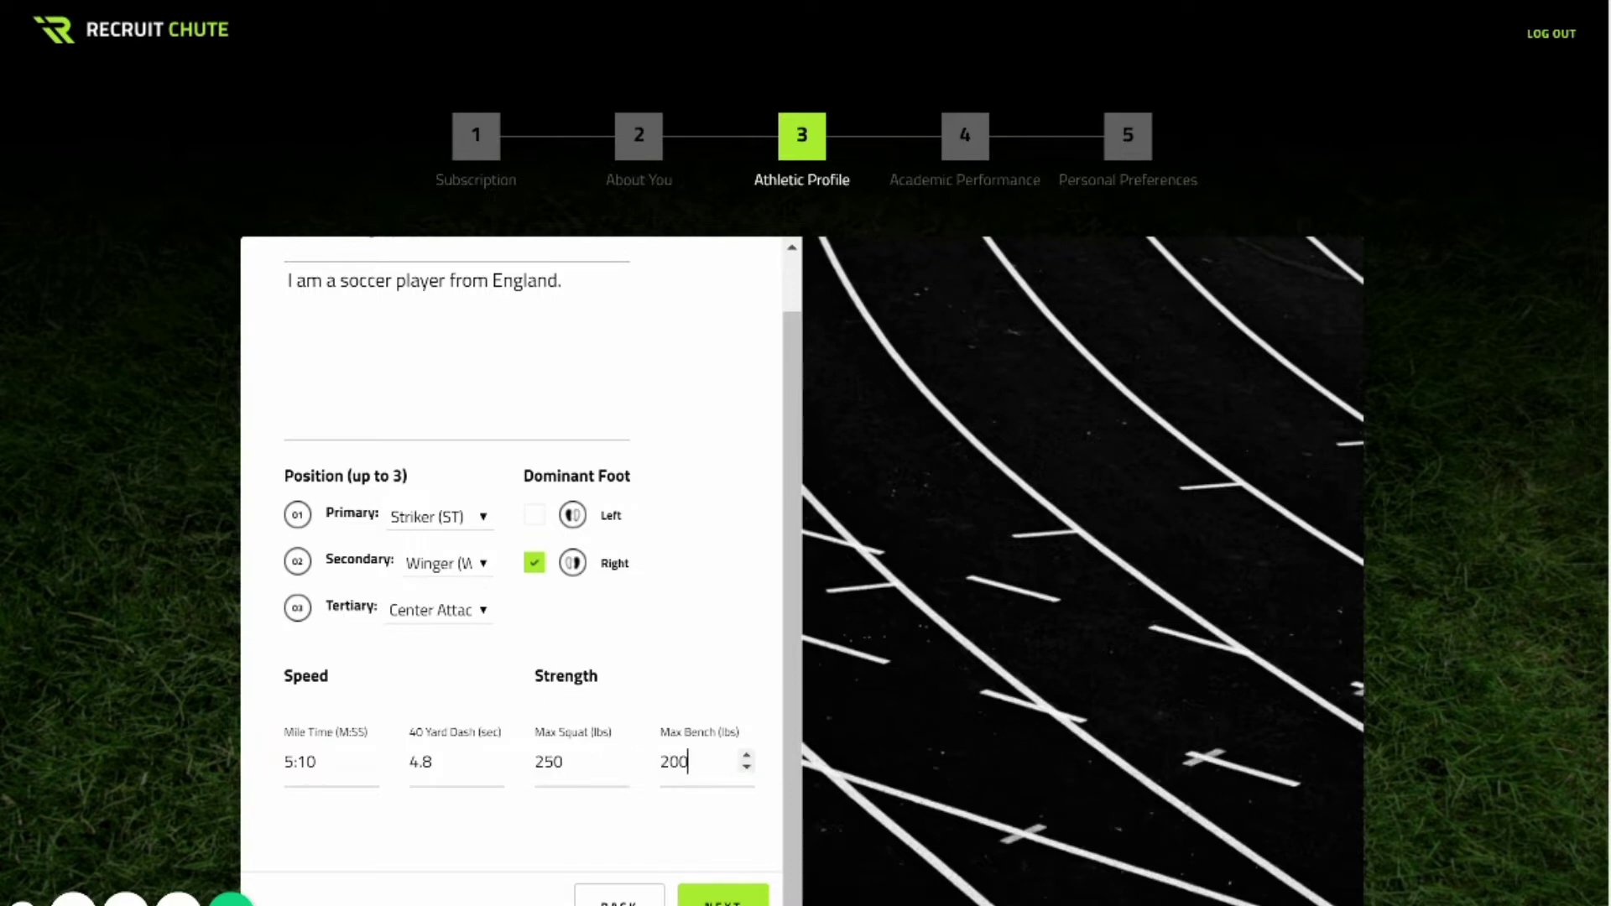
key("Return")
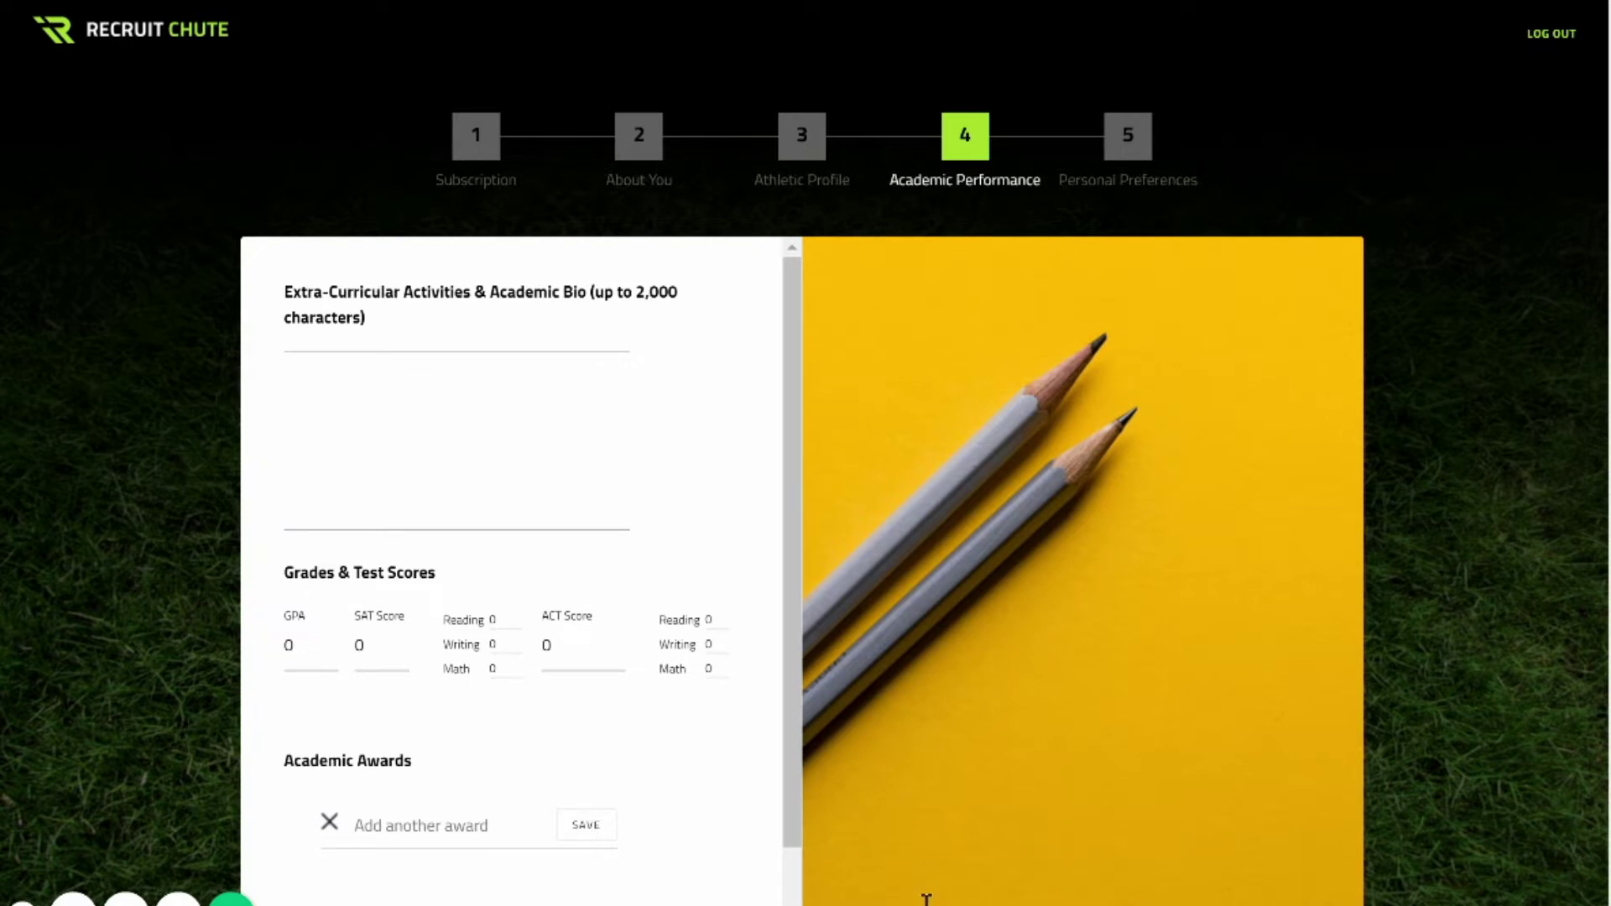
Enter GPA 3.9, SAT 1200, and ACT score 32.
key("Tab")
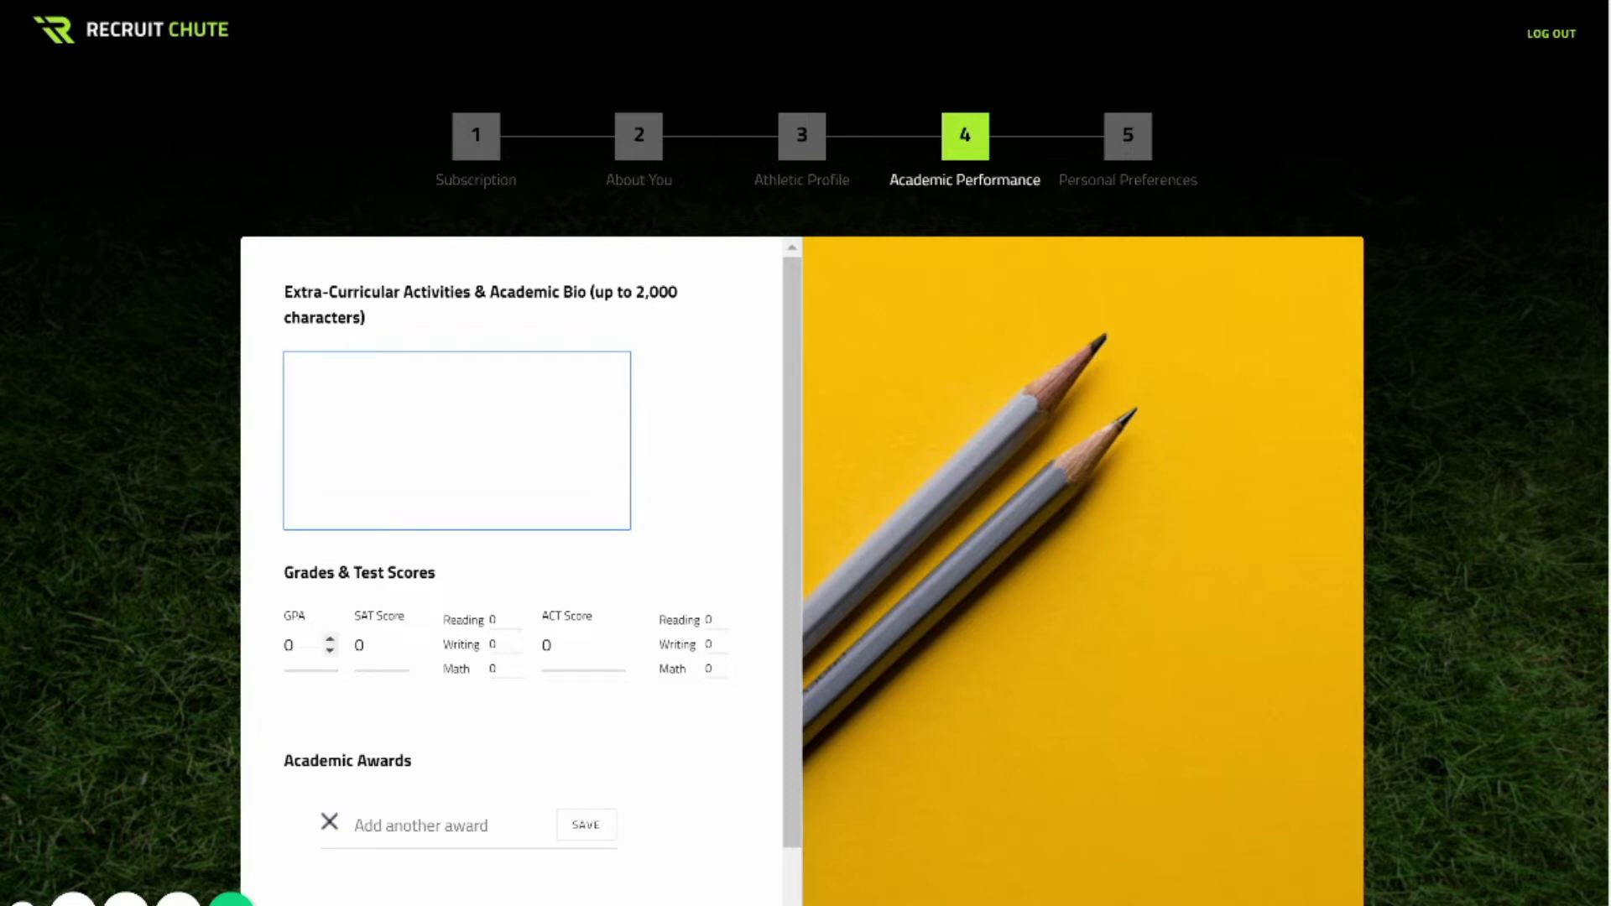
left_click(291, 644)
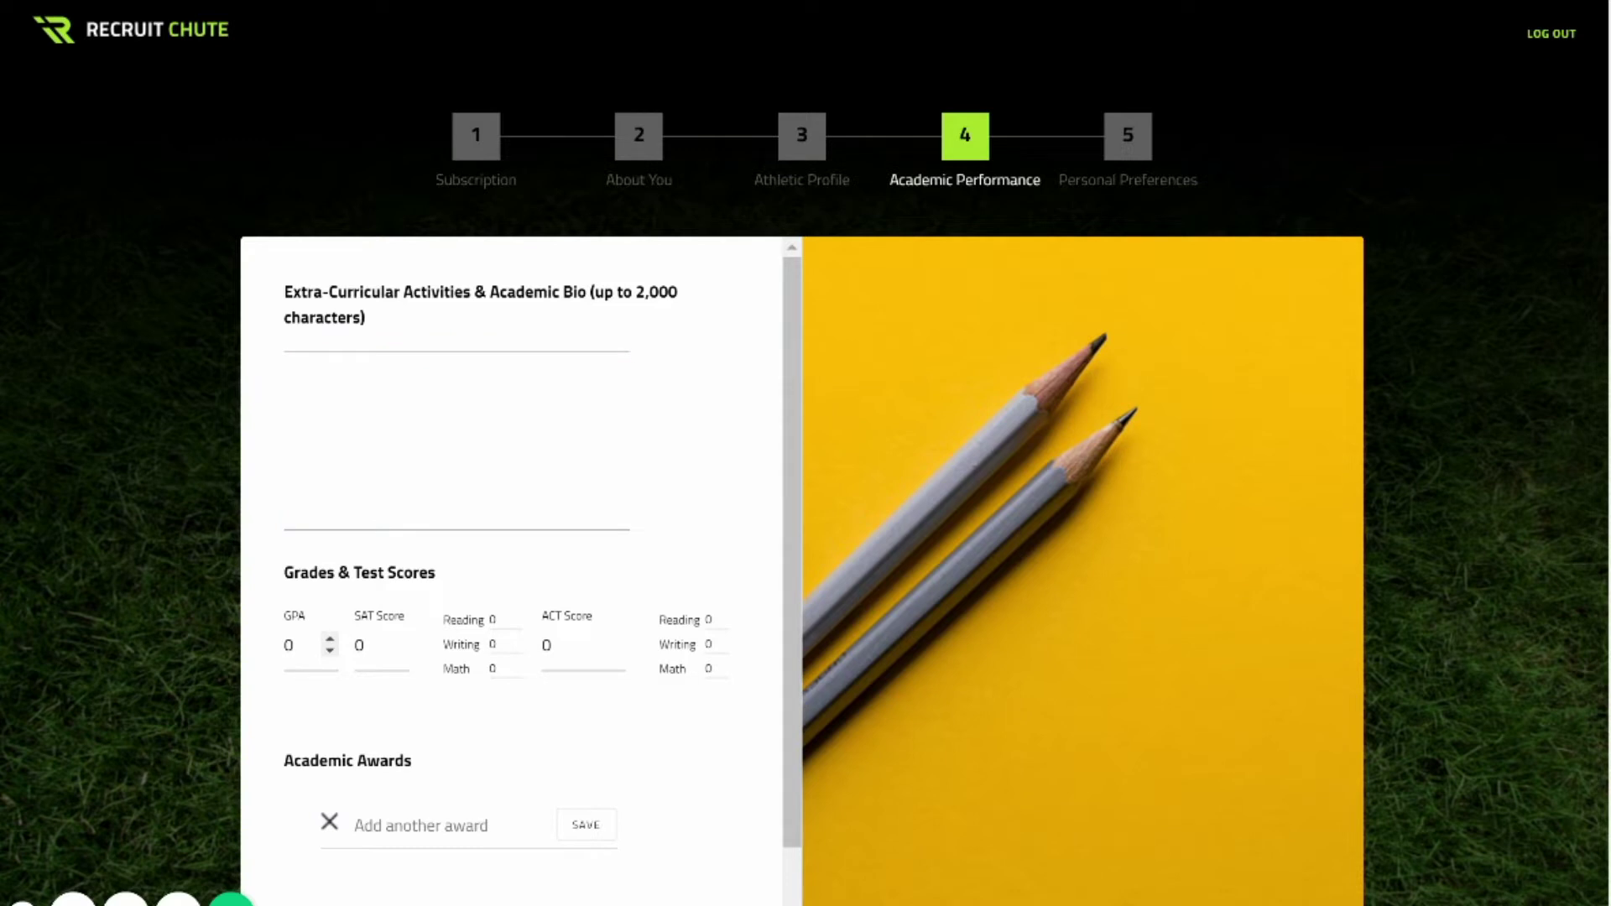
key("BackSpace")
type("3.9")
left_click(359, 644)
key("BackSpace")
type("1200")
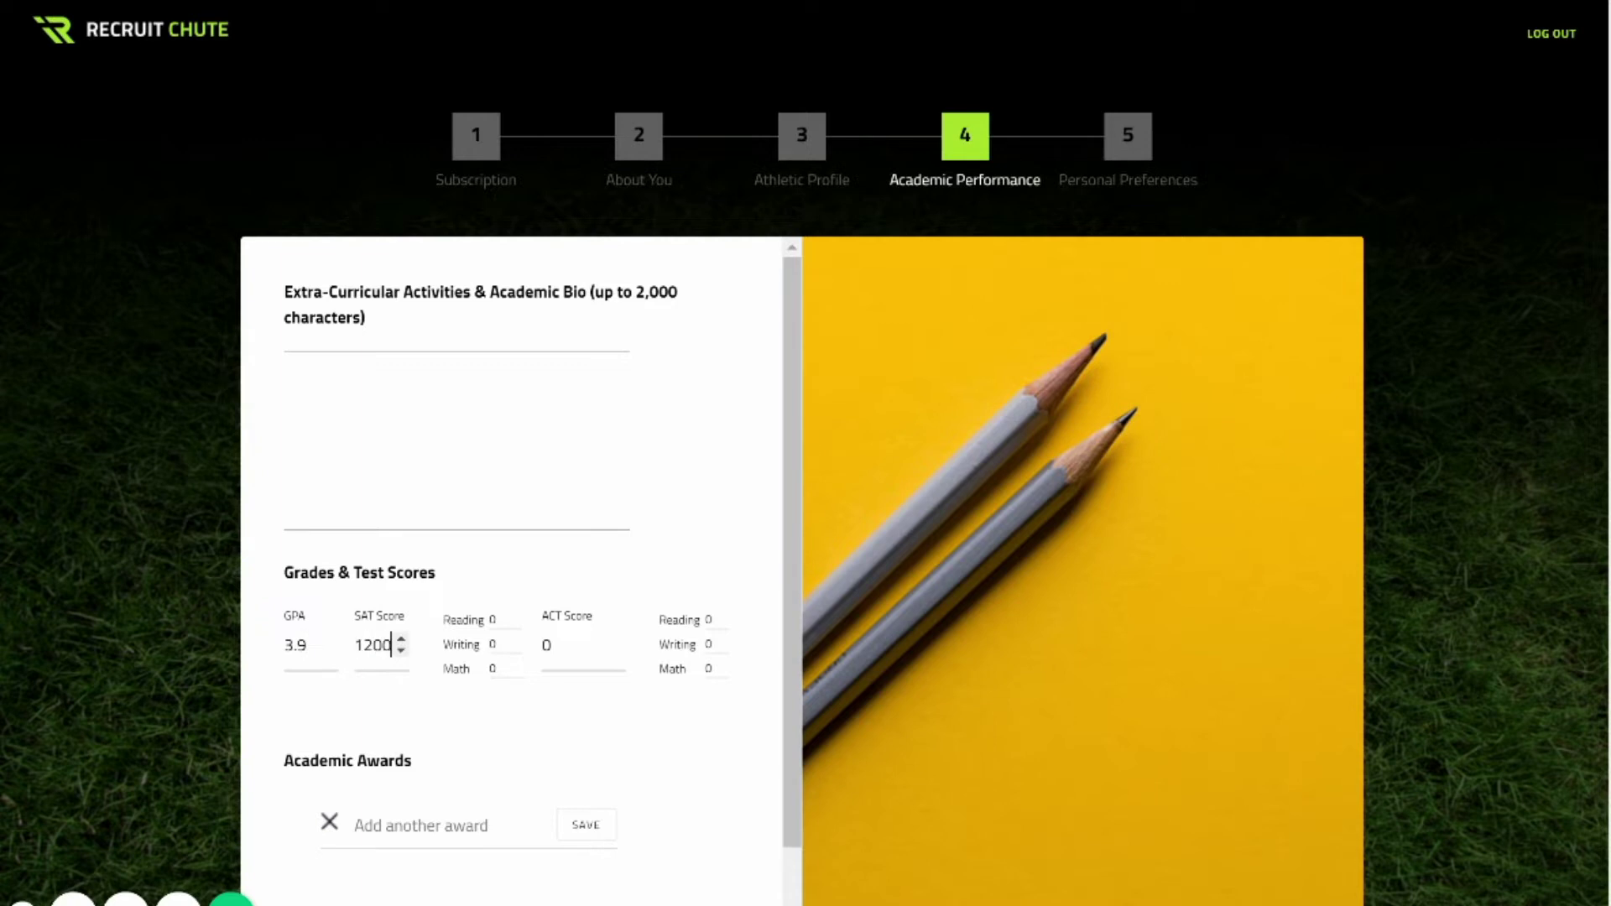
left_click(554, 645)
key("BackSpace")
type("34")
key("BackSpace")
type("2")
Add the academic award 'All Scholar Athlete'.
scroll(512, 571, "down", 1)
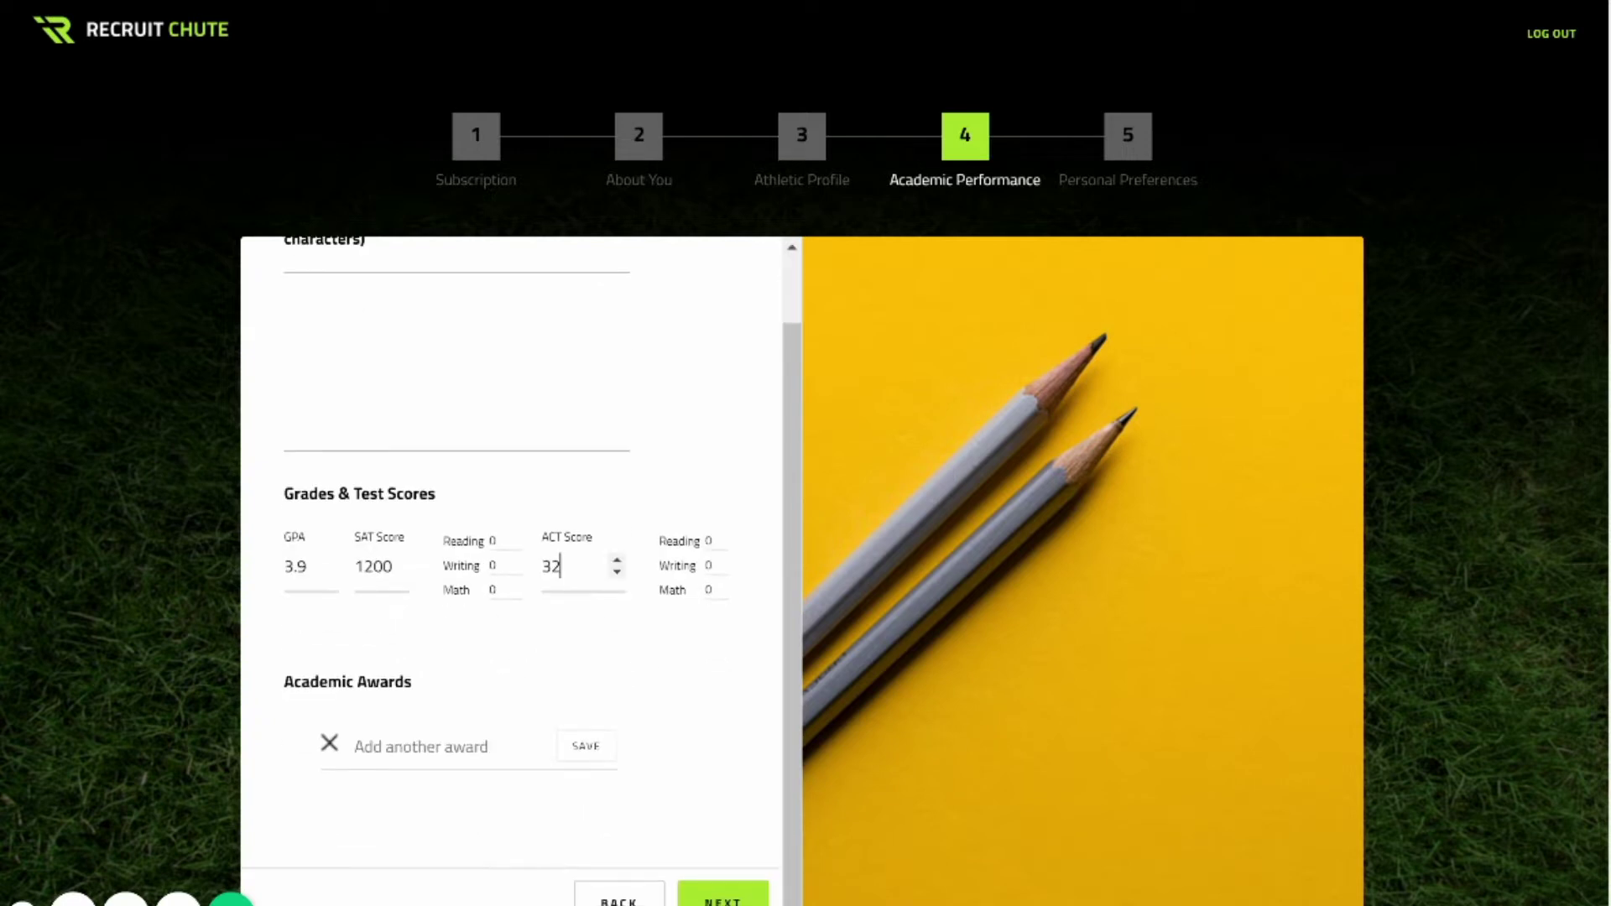
left_click(420, 746)
type("A")
key("BackSpace")
type("All Sc")
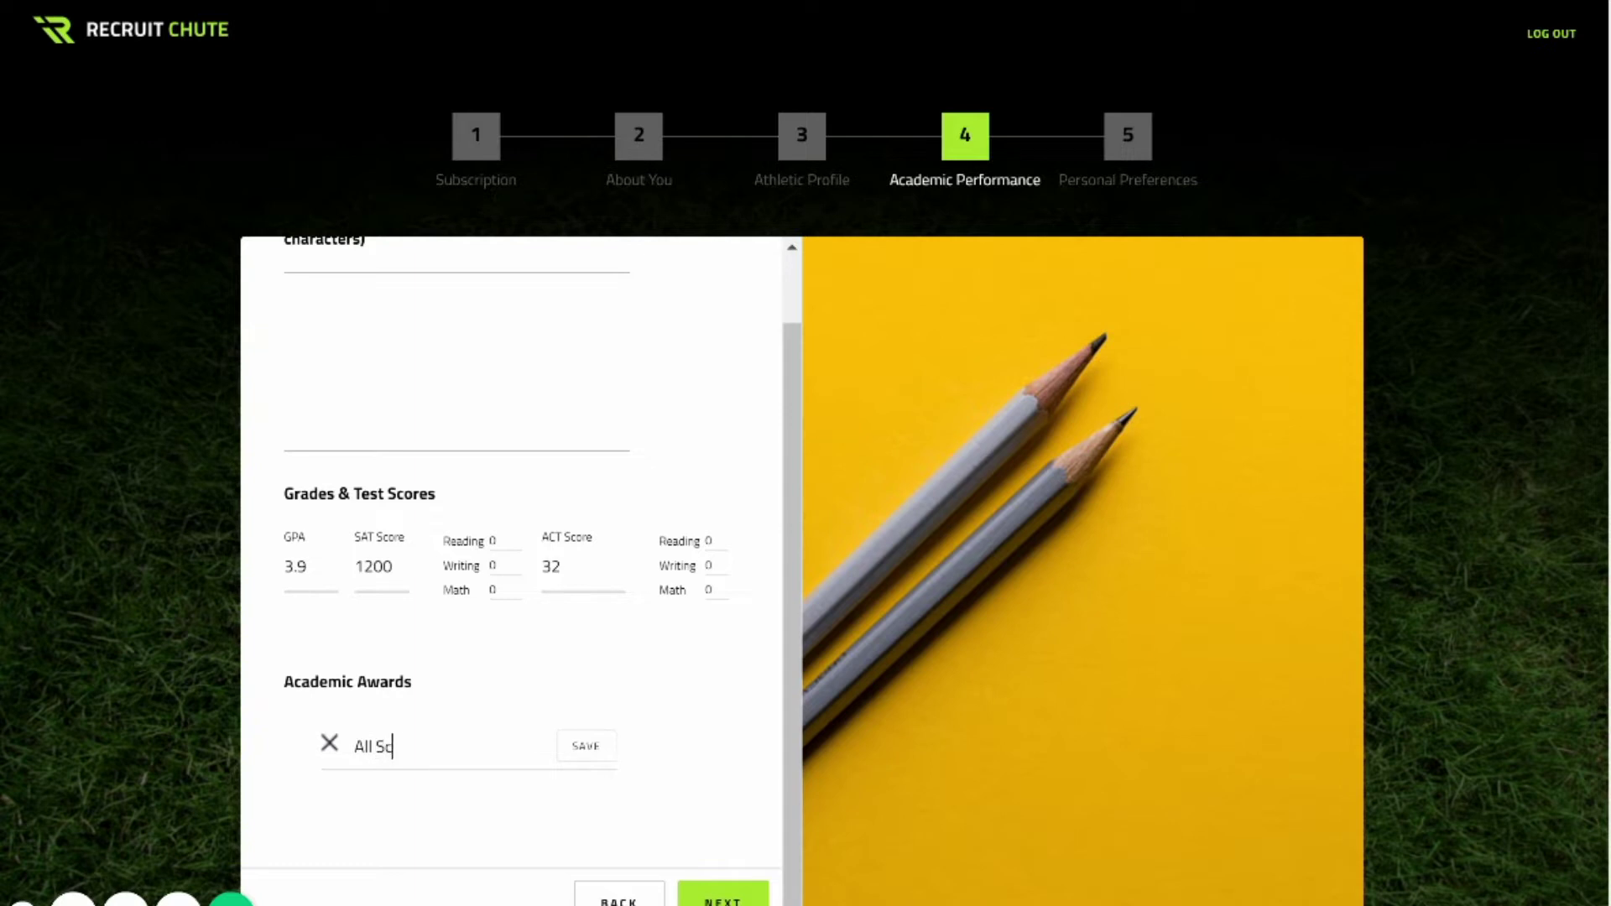
type("holar Athlete")
key("Return")
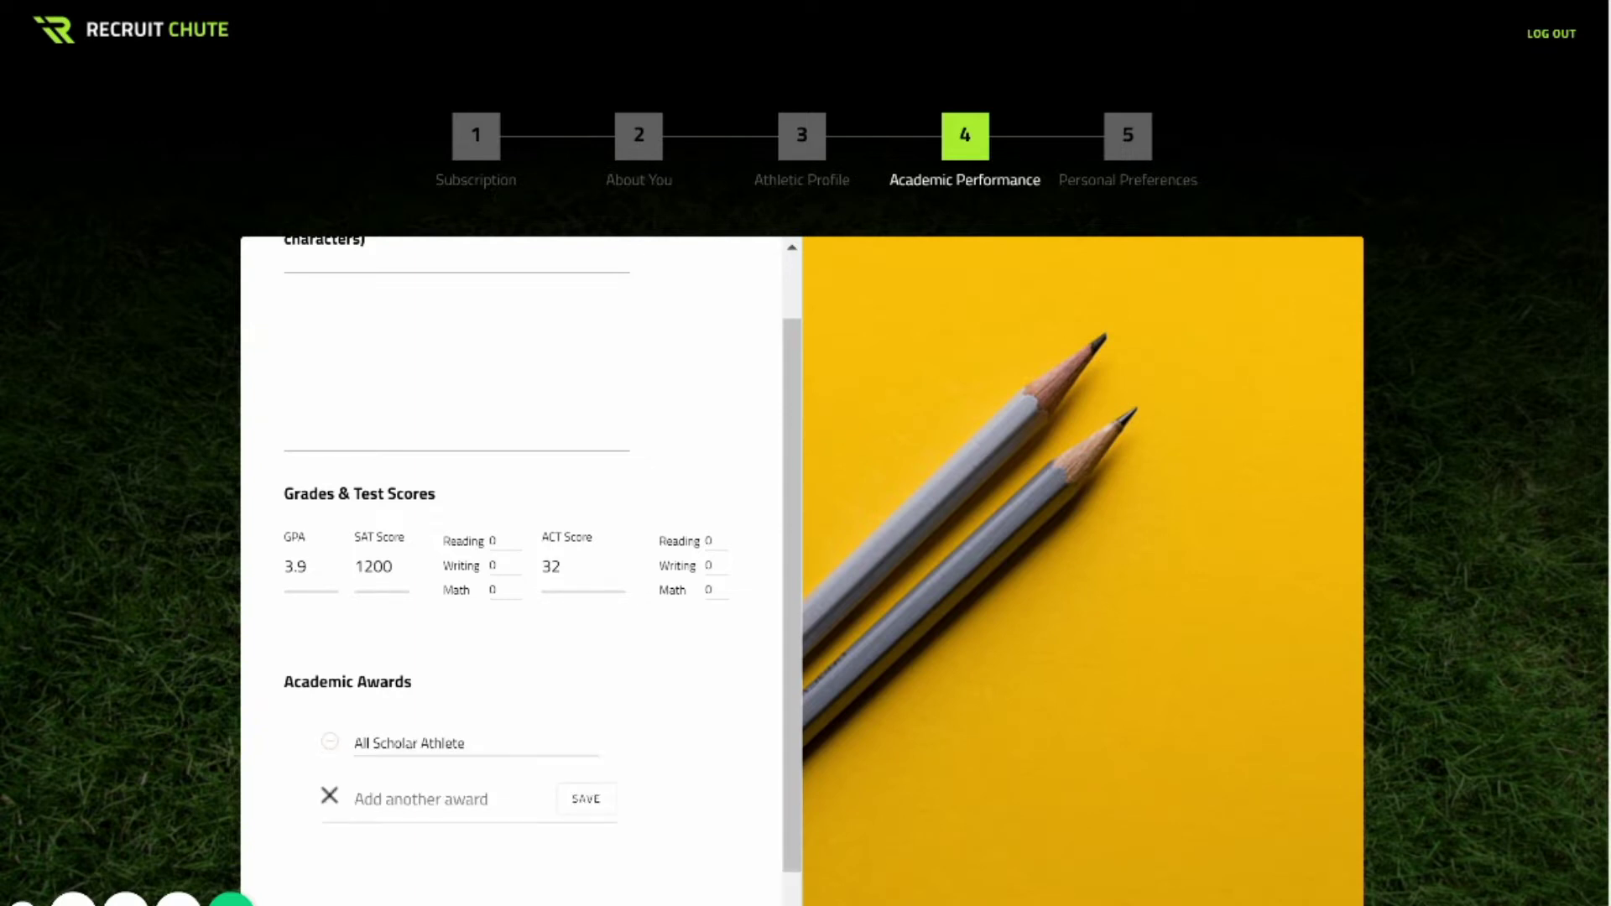
scroll(520, 570, "down", 1)
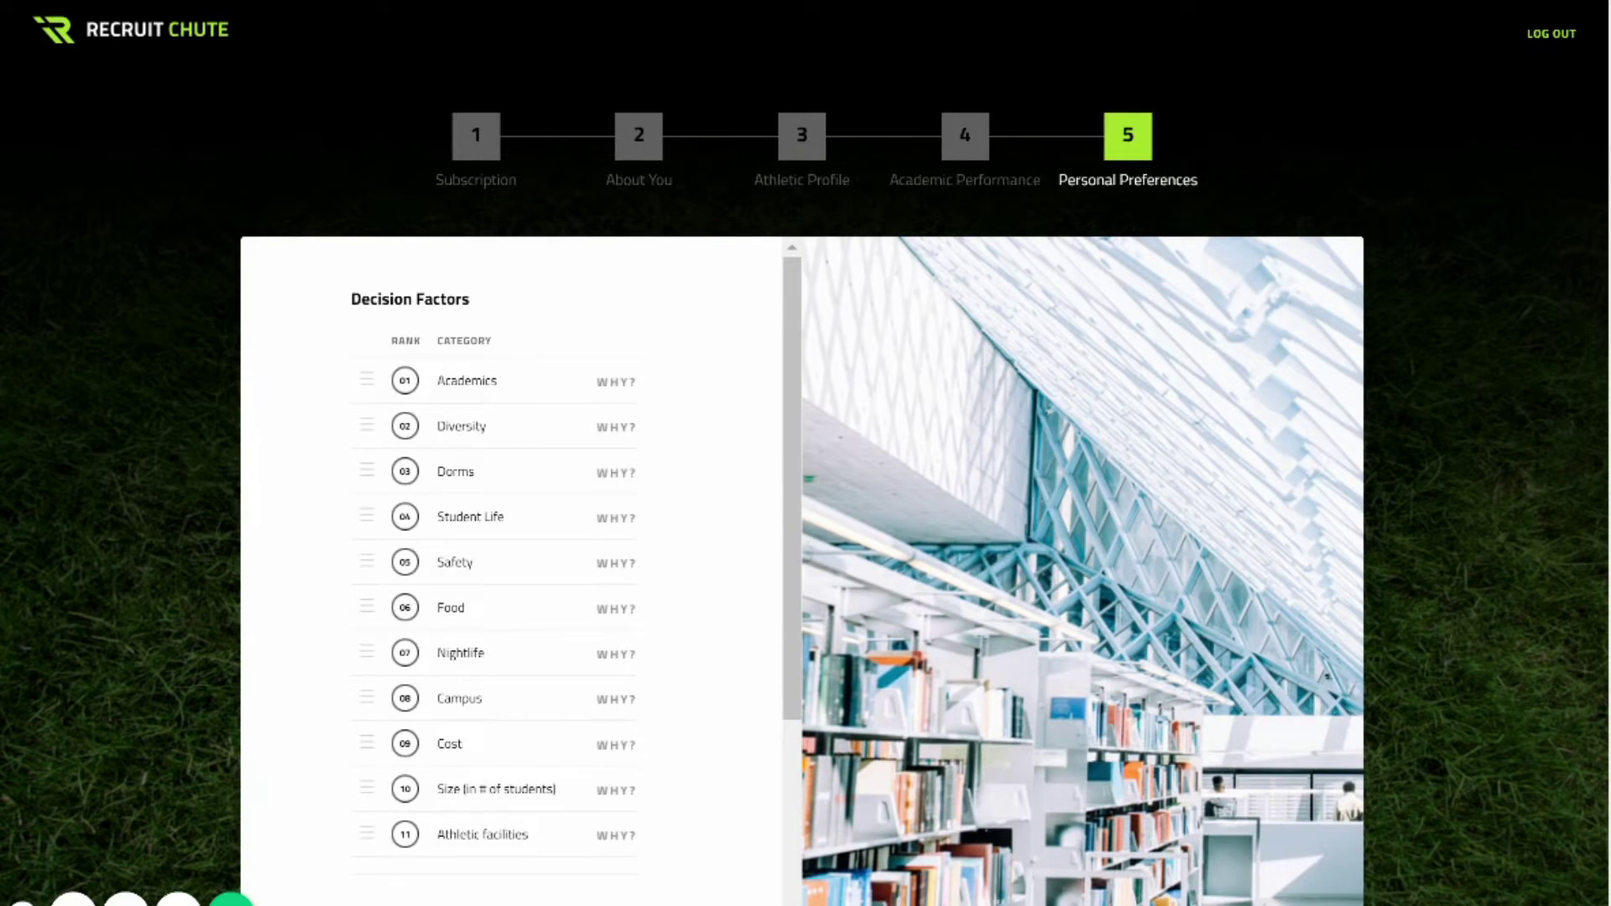
Scroll through the Decision Factors ranking on the Personal Preferences step.
scroll(512, 570, "down", 3)
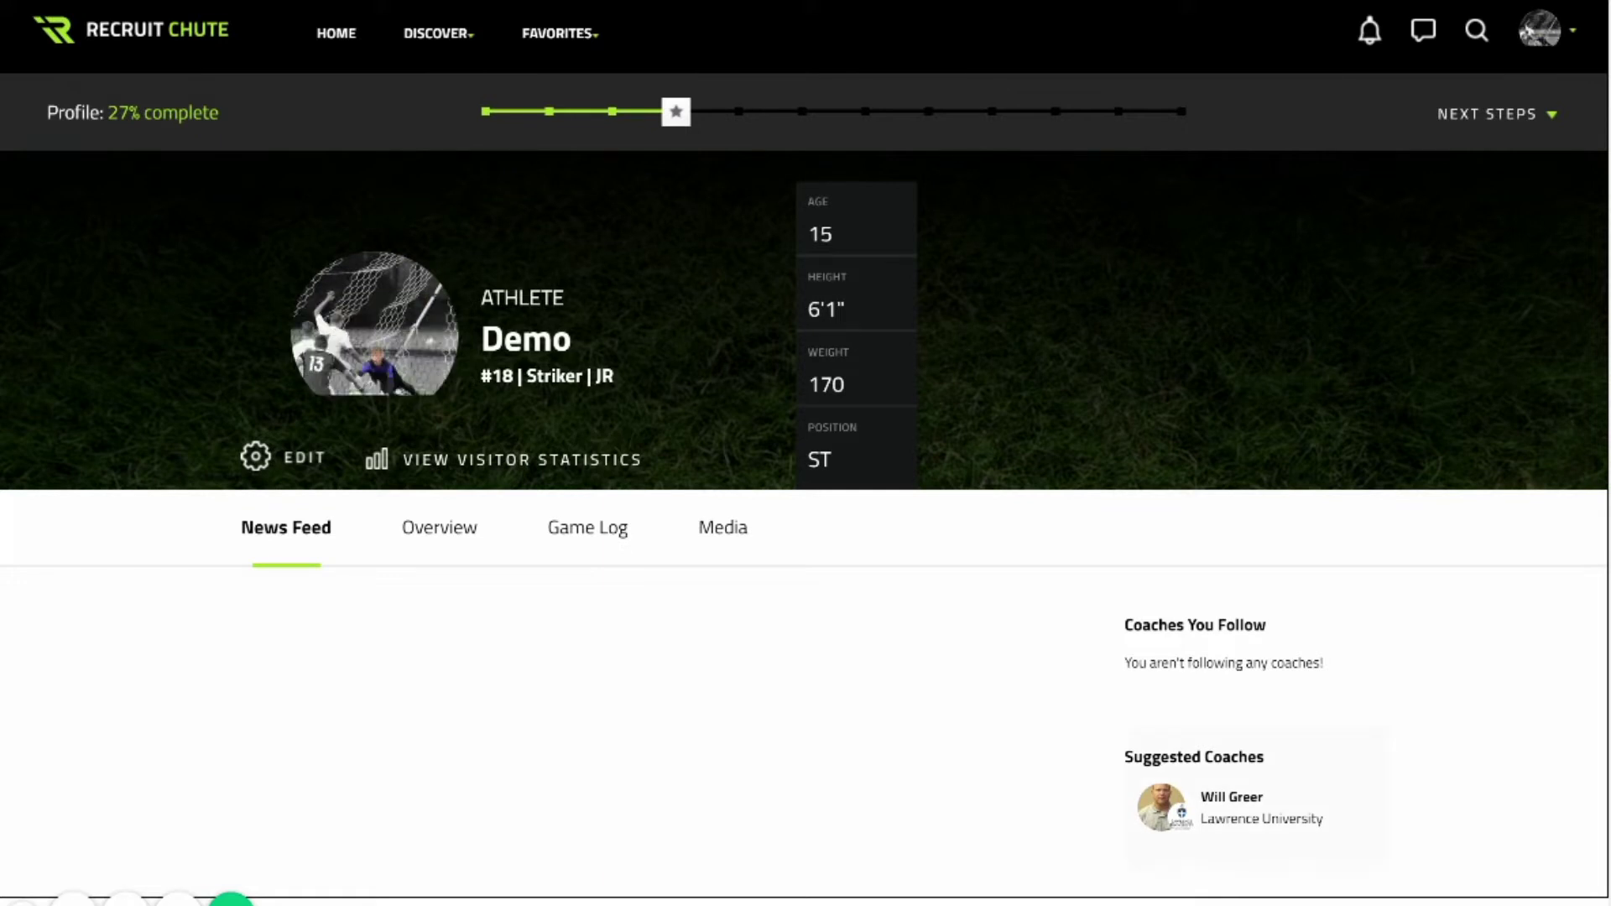
Follow the suggested Lawrence University coach and look over his social feed and overview.
left_click(1161, 816)
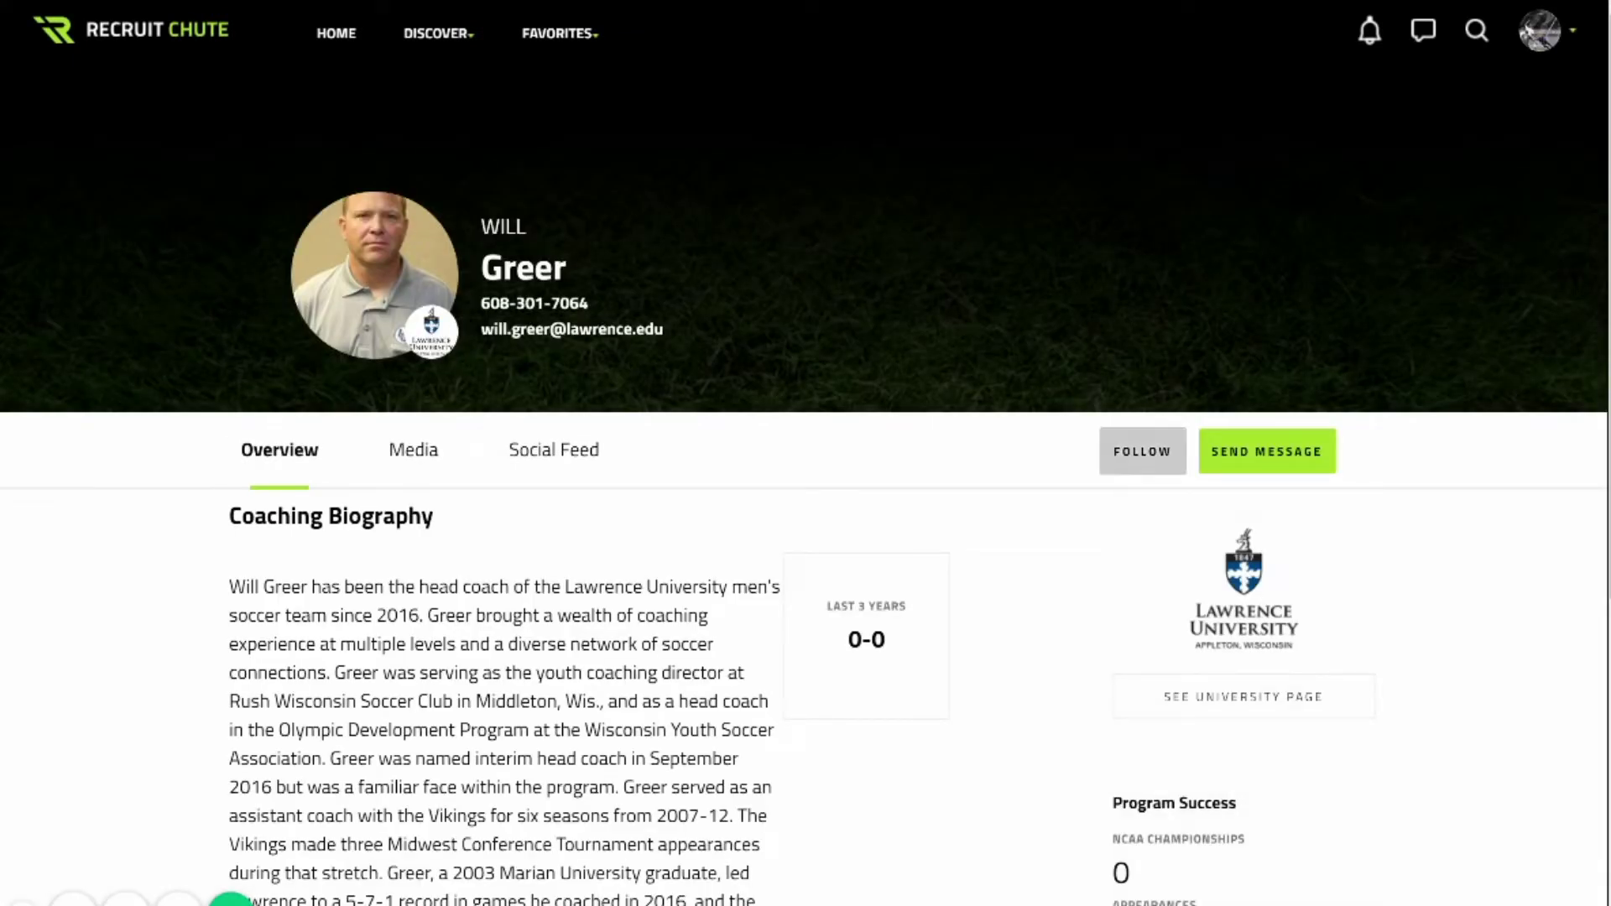
left_click(1141, 450)
left_click(553, 450)
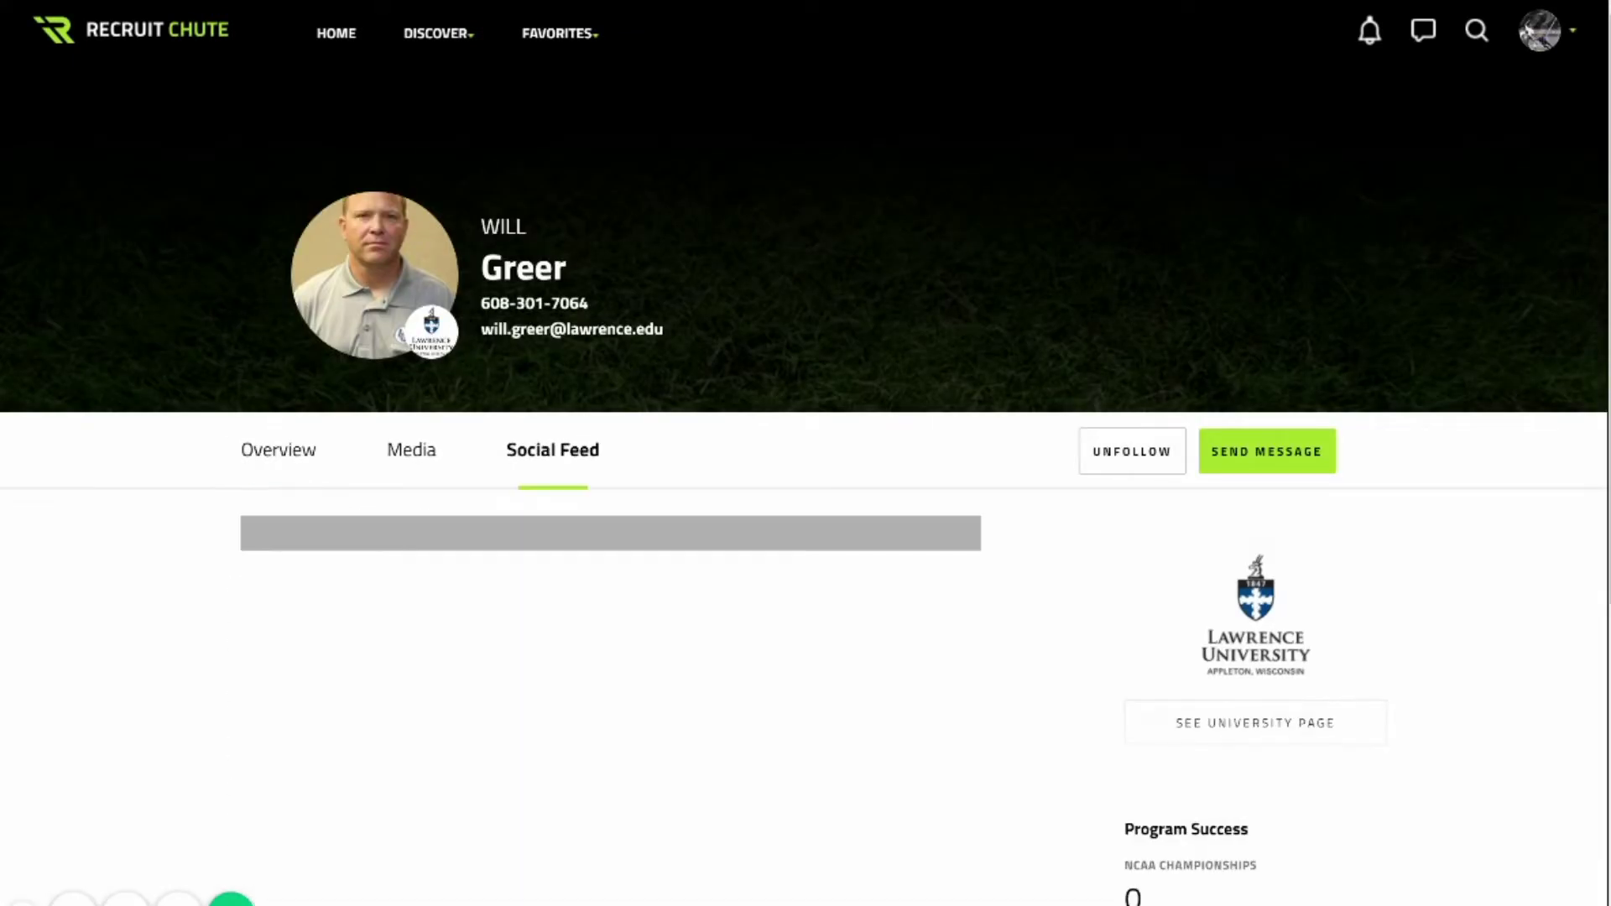
left_click(279, 449)
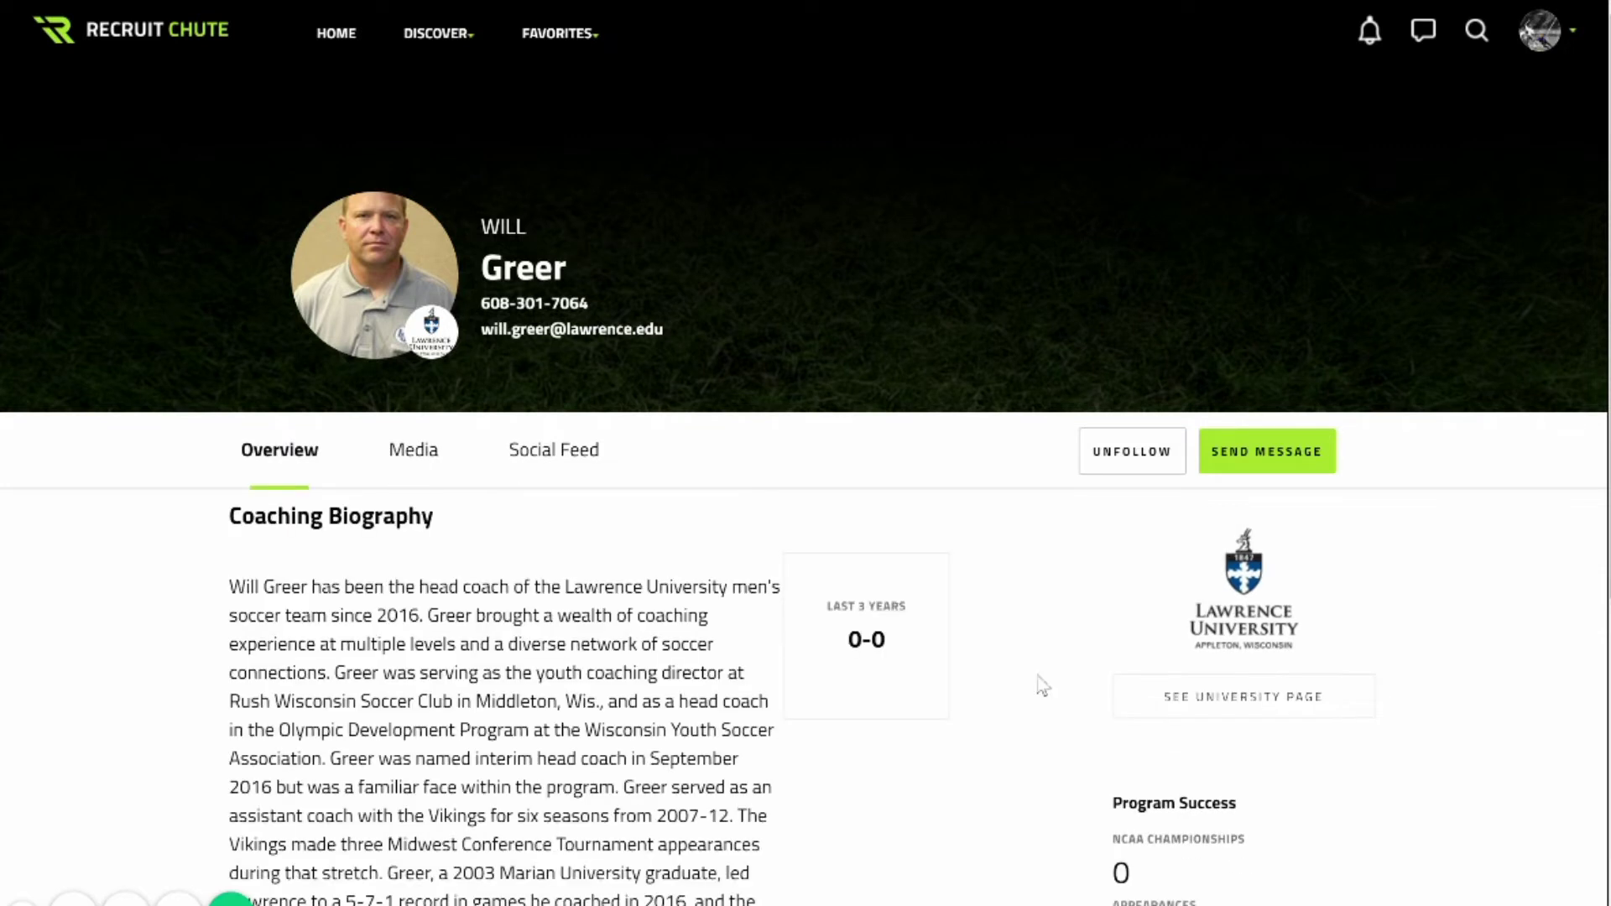
Search 'scott' and follow the matching University of Wisconsin-Whitewater coach, then view his feed.
left_click(1476, 31)
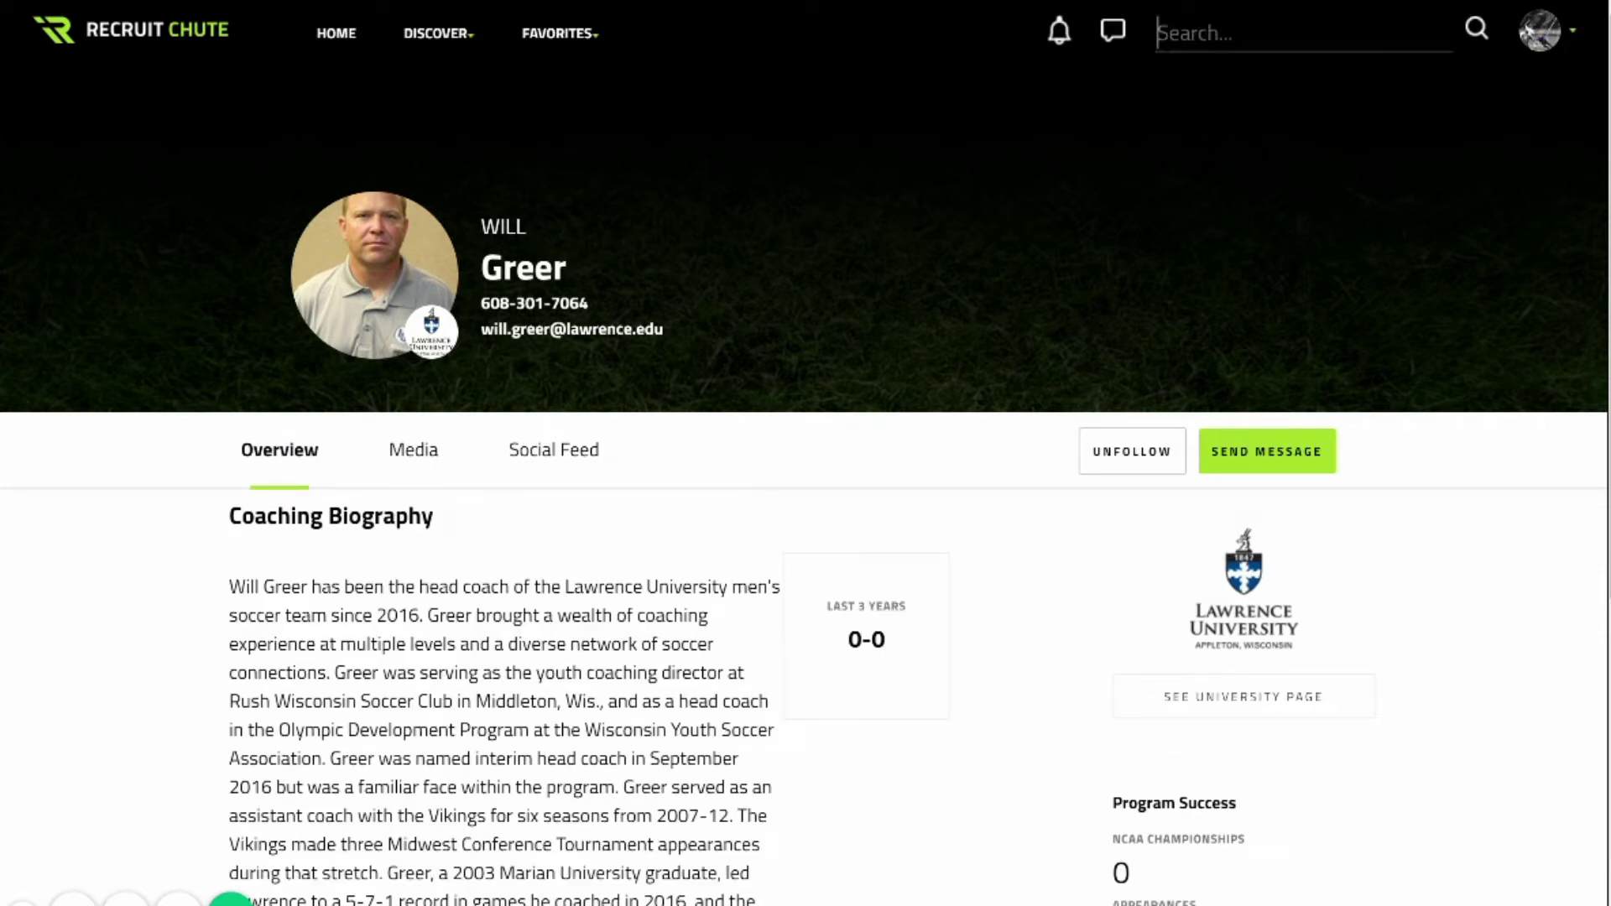
type("scott")
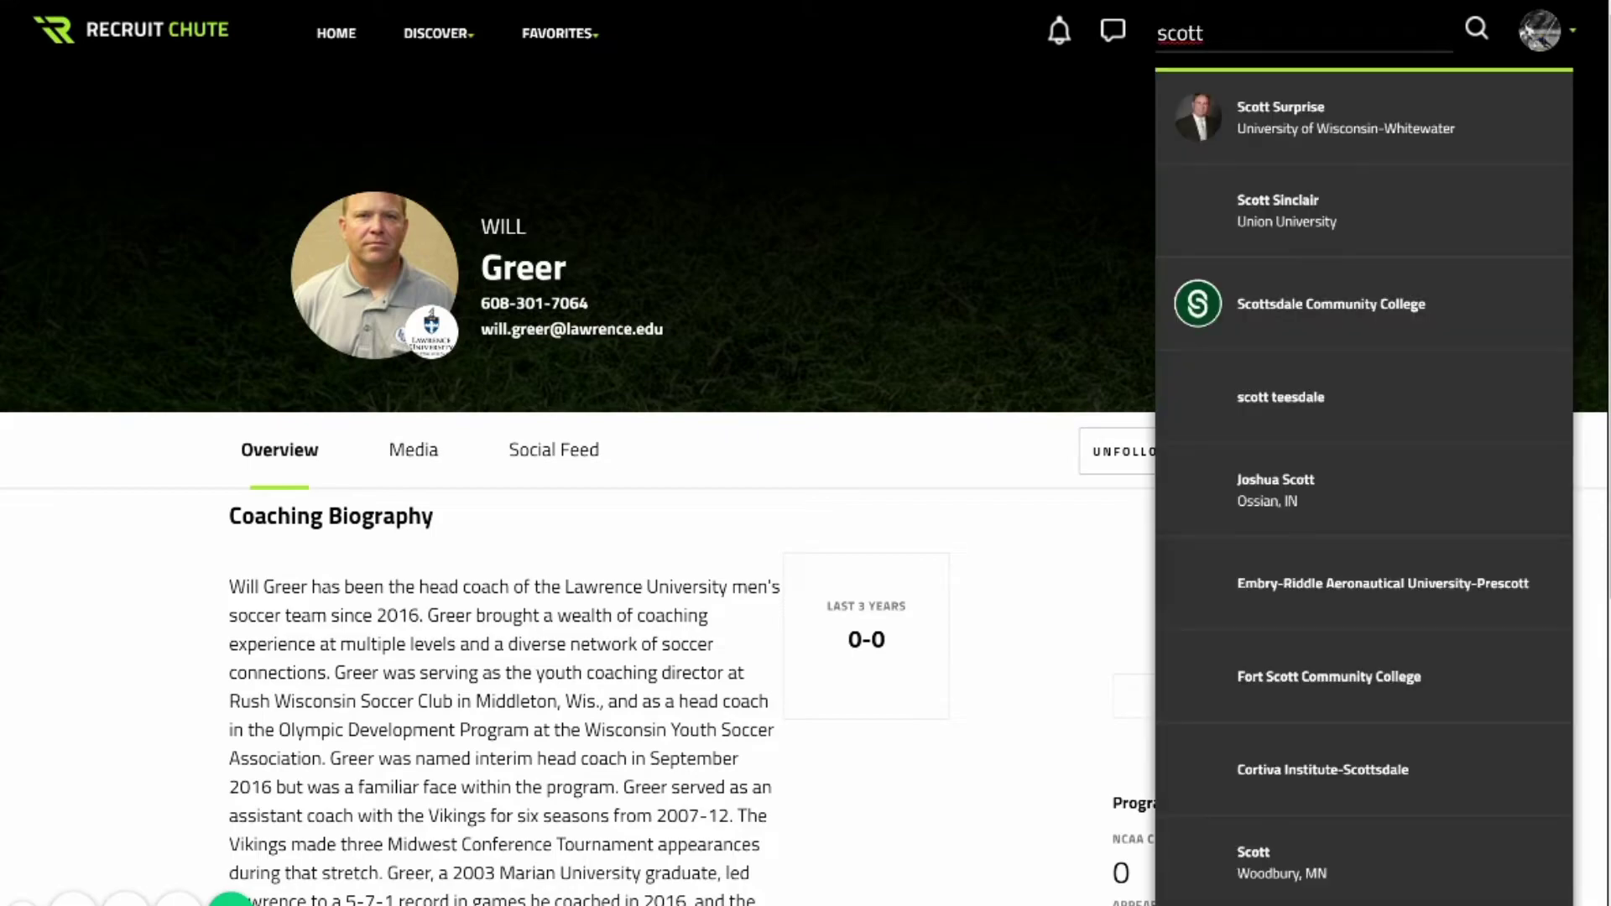
key("Return")
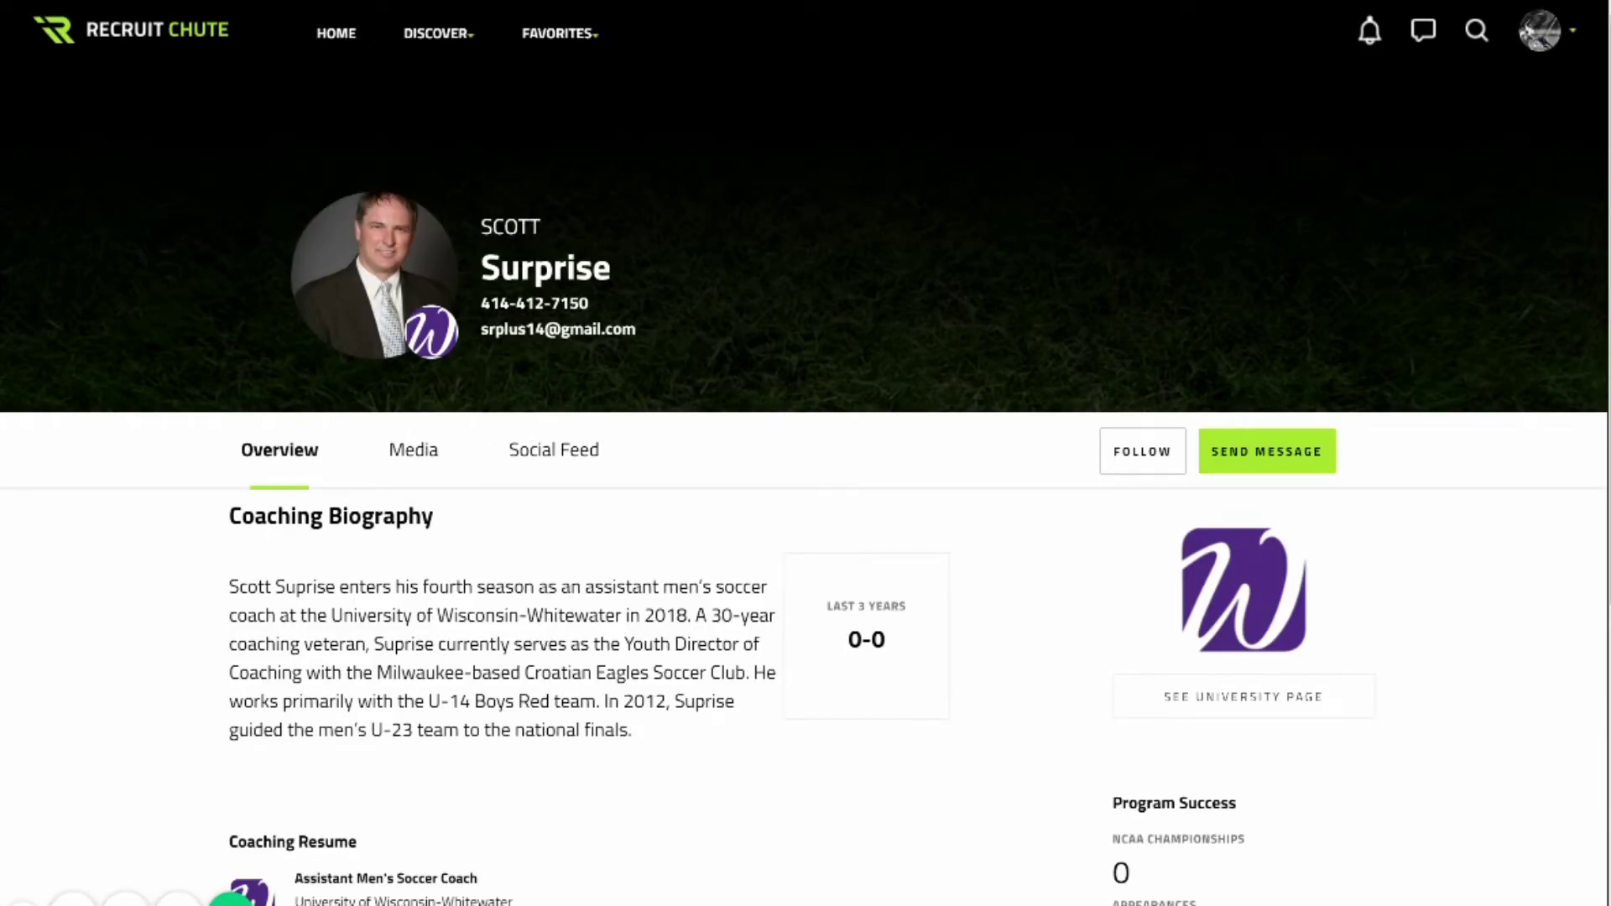
left_click(1142, 452)
left_click(553, 450)
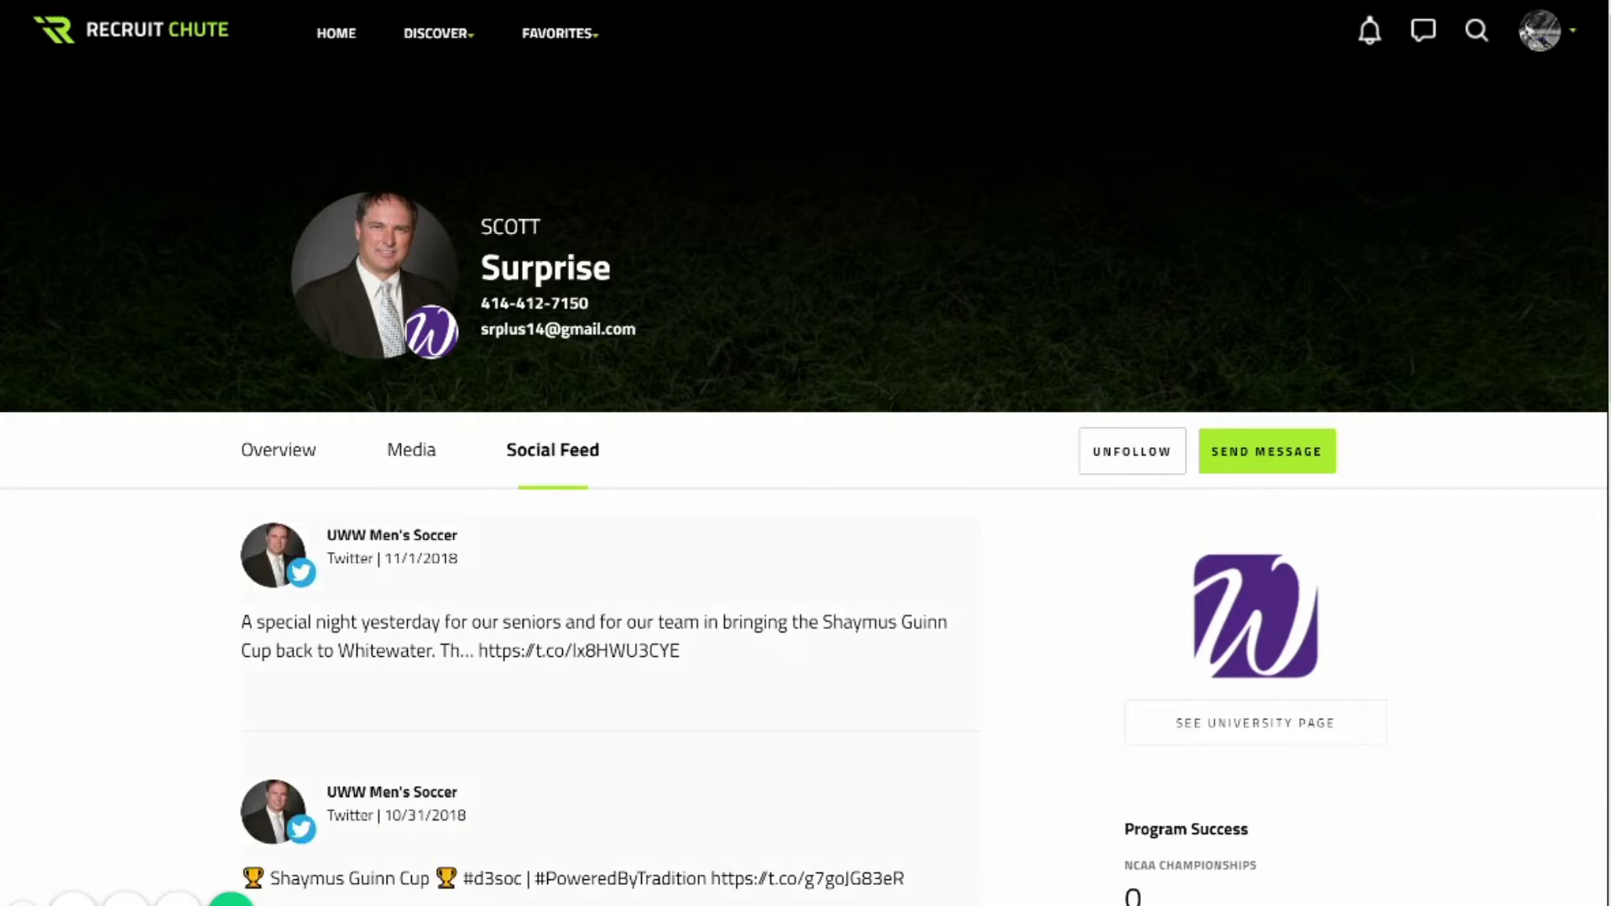
scroll(611, 453, "down", 15)
scroll(610, 453, "up", 15)
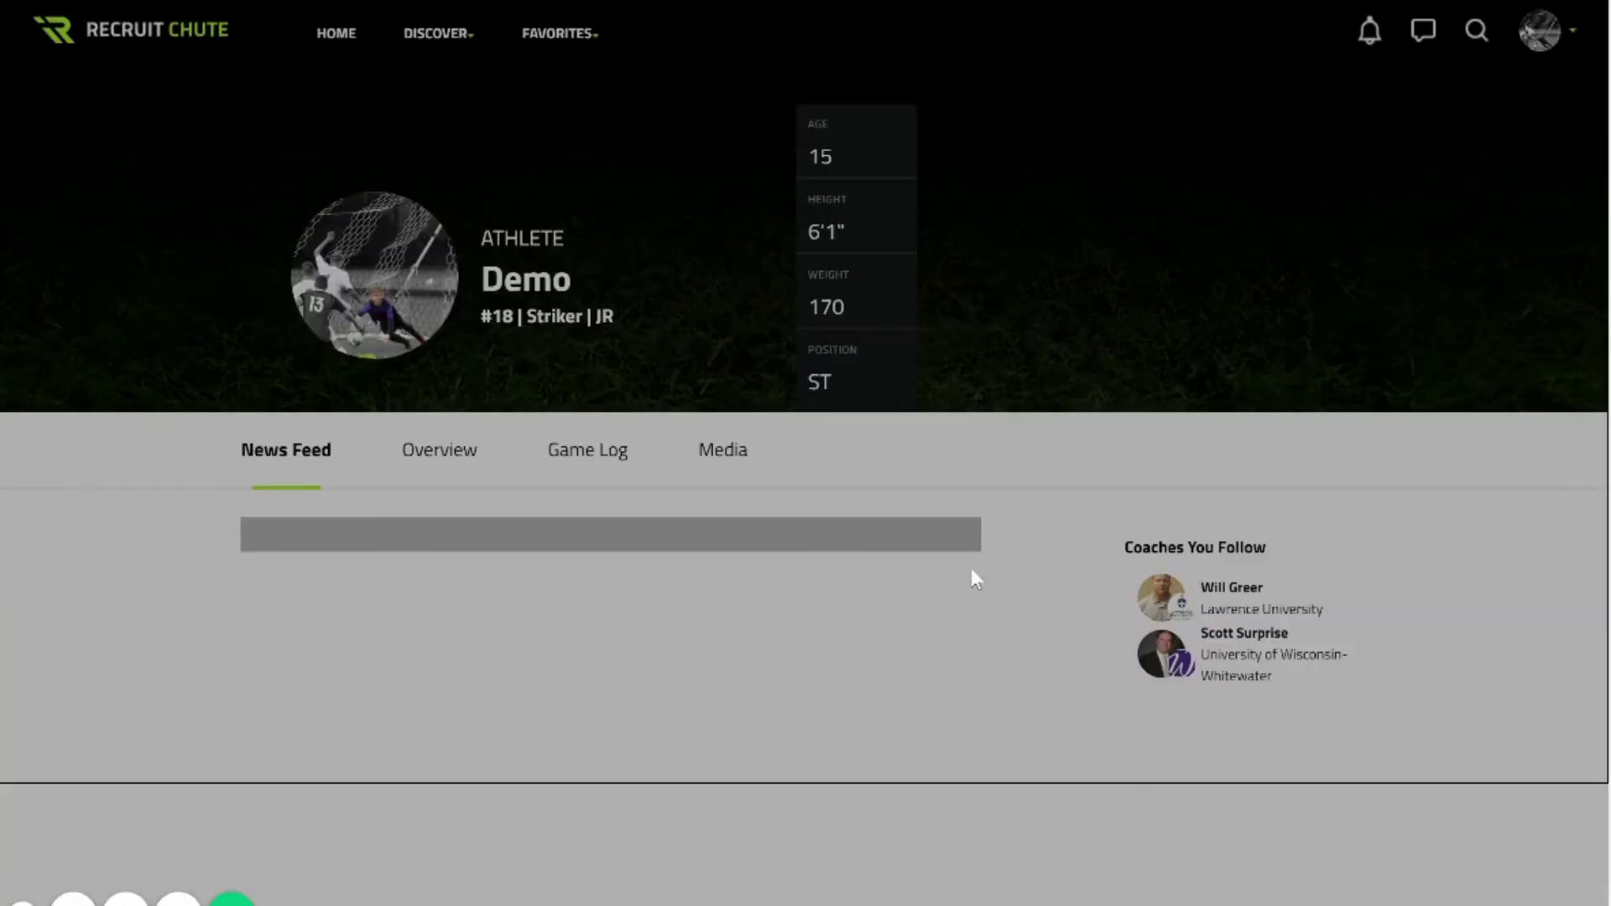
Filter the coach search to the state of Wisconsin.
scroll(1440, 875, "down", 15)
scroll(1440, 875, "up", 15)
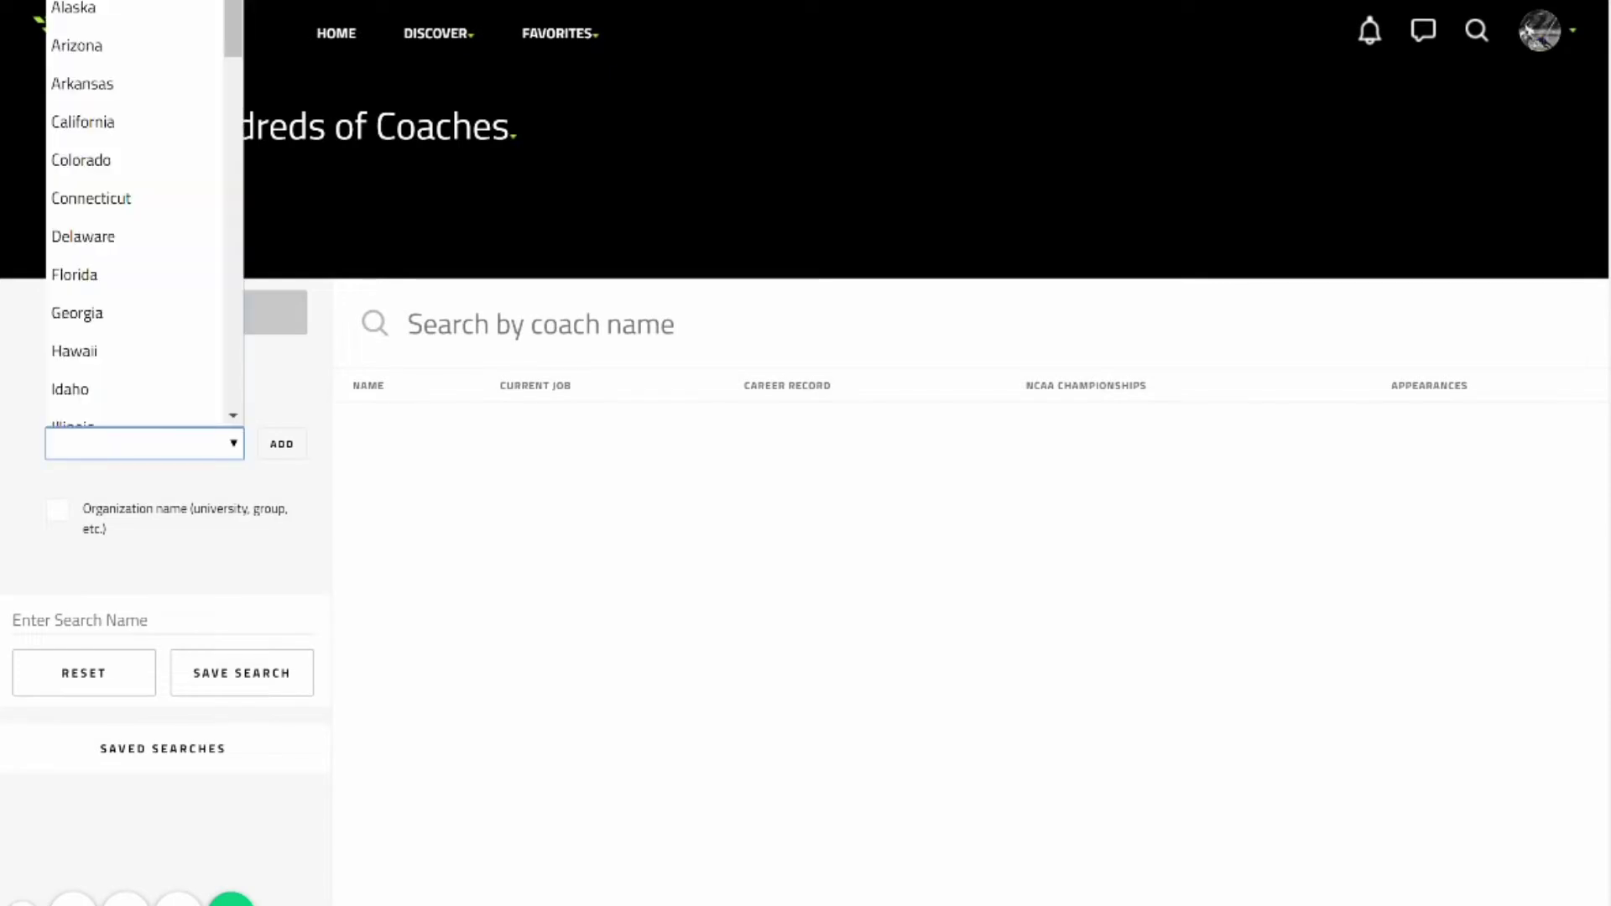
key("Down")
key("Down")
key("Down")
key("Down")
key("Down")
key("Down")
key("Down")
key("Down")
key("Down")
key("Down")
key("Down")
key("Down")
key("Down")
key("Down")
key("Down")
key("Down")
key("Down")
key("Down")
key("Down")
key("Down")
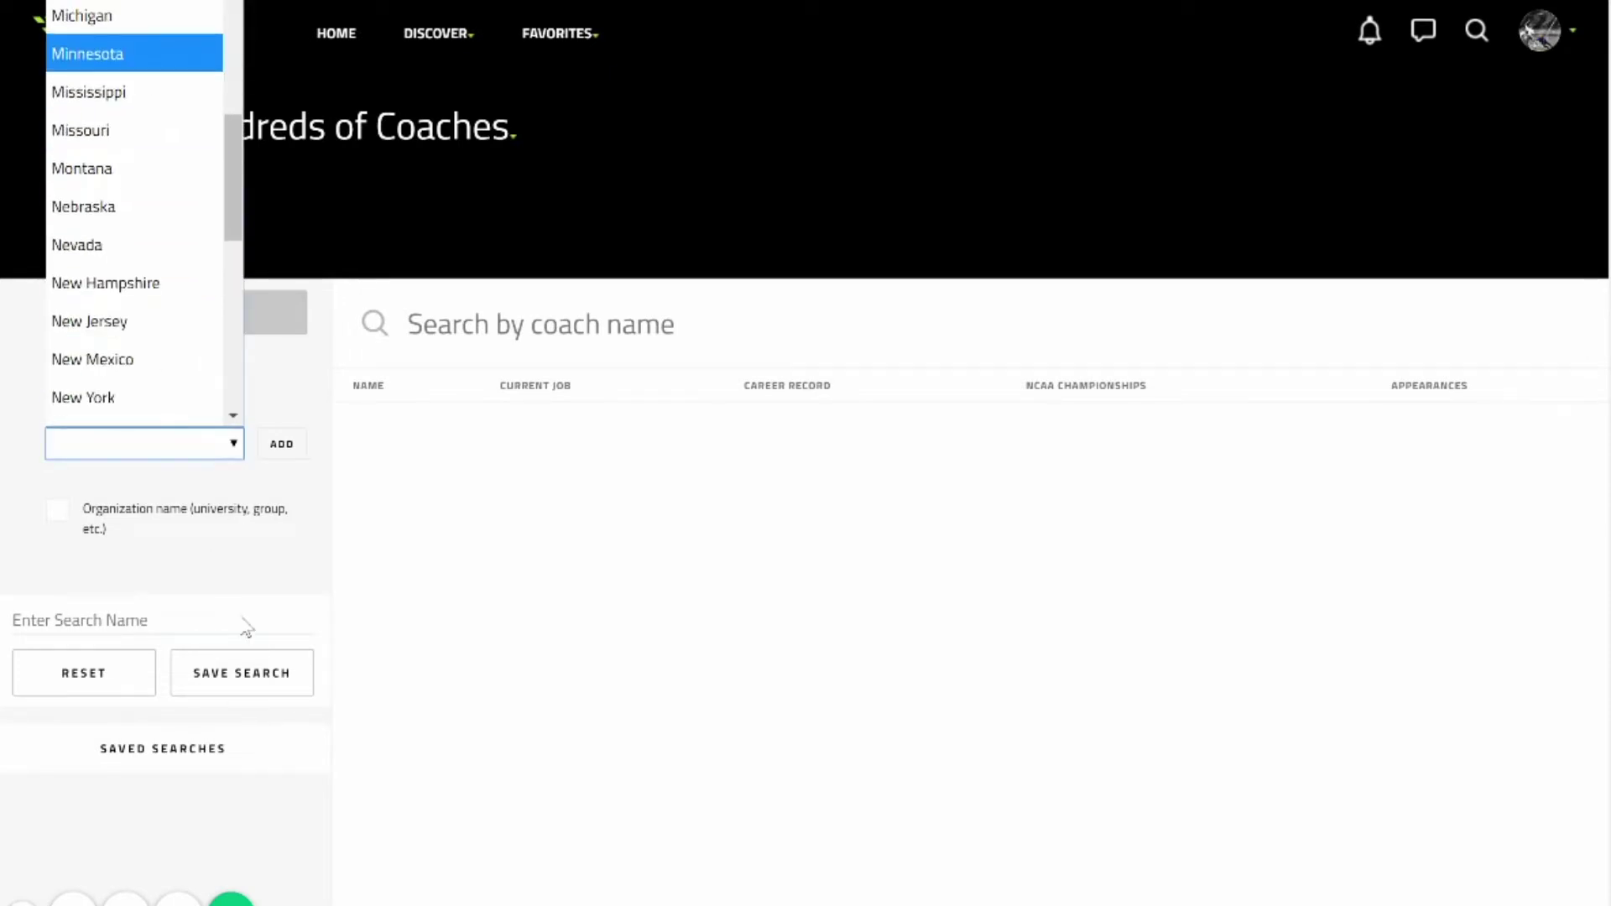
key("Return")
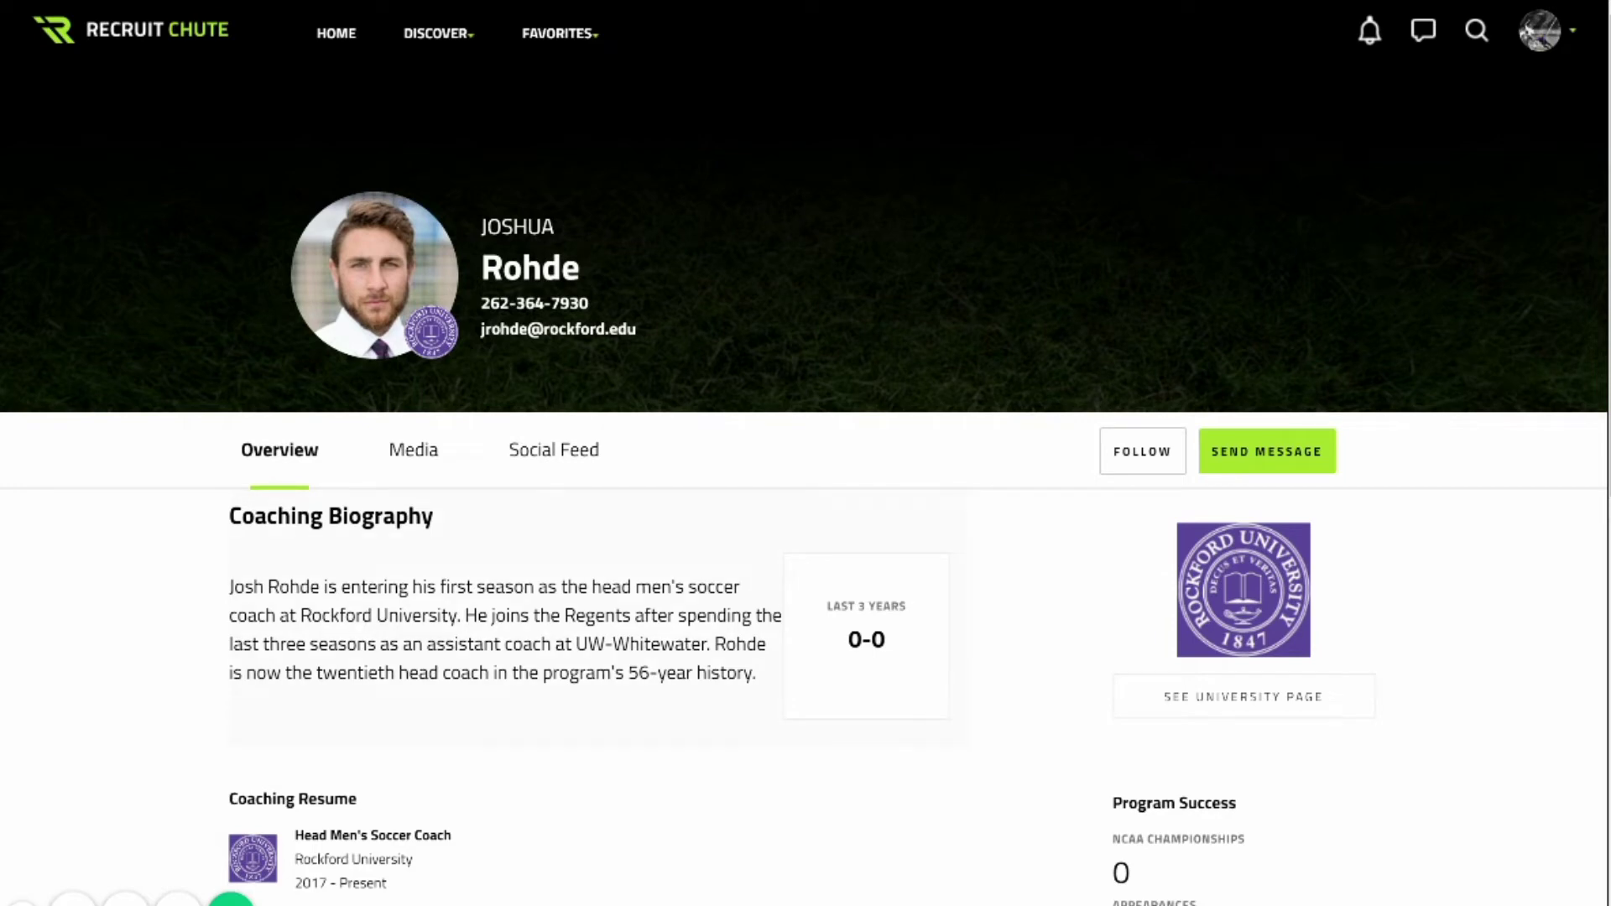
Follow the Rockford University head coach and browse his Social Feed and Overview.
scroll(806, 453, "down", 8)
scroll(805, 453, "up", 8)
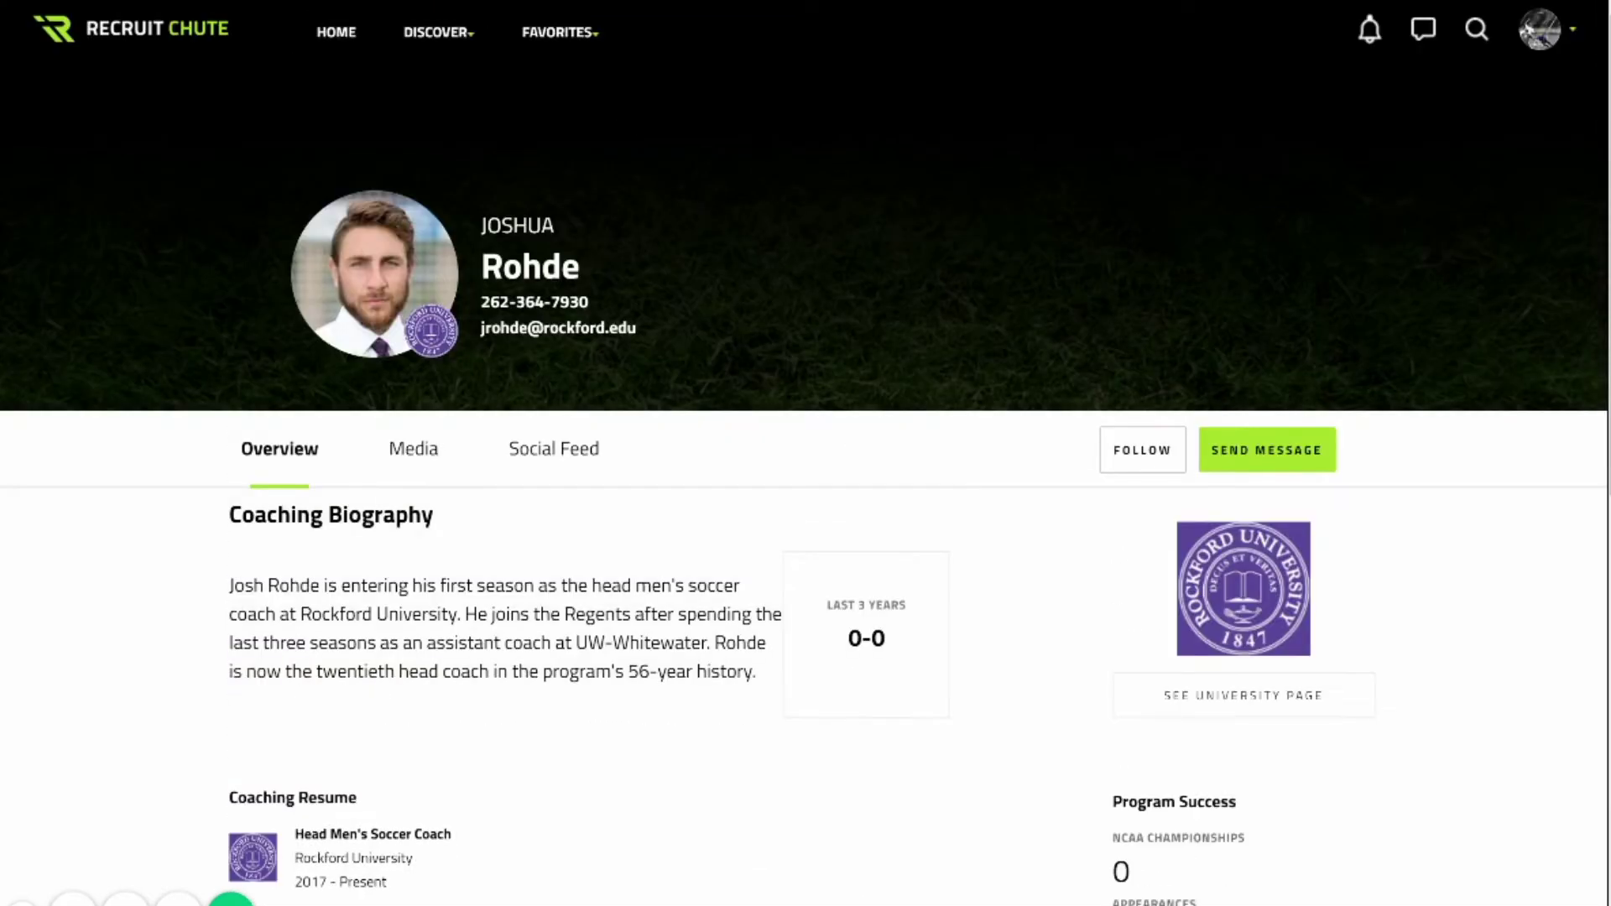
left_click(1141, 450)
left_click(553, 449)
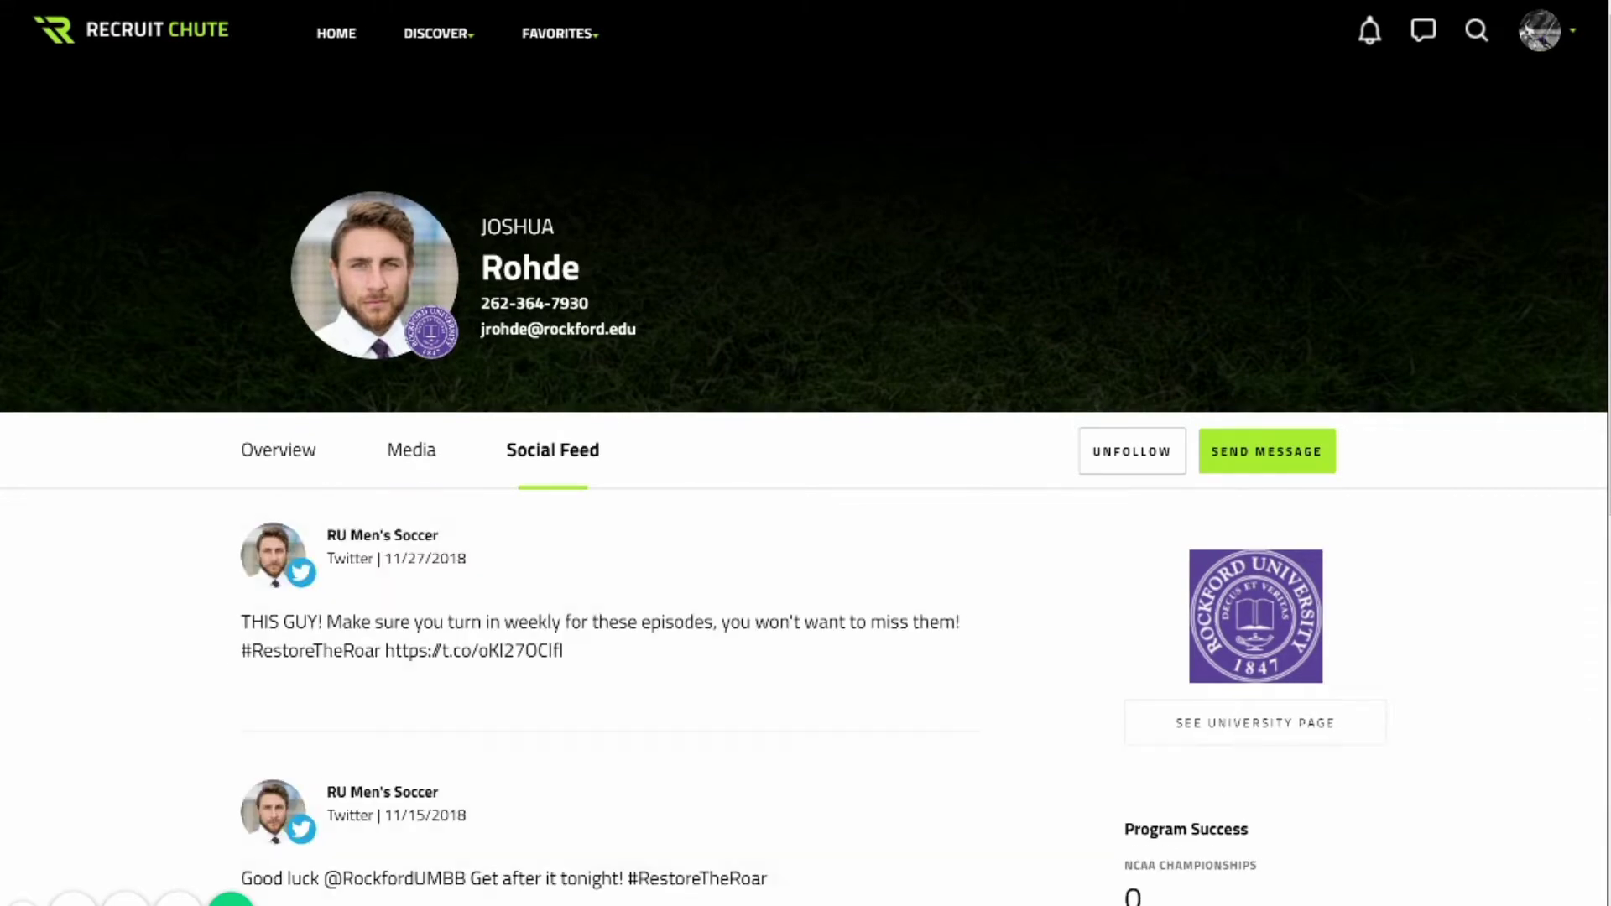
scroll(805, 453, "down", 9)
scroll(806, 453, "up", 9)
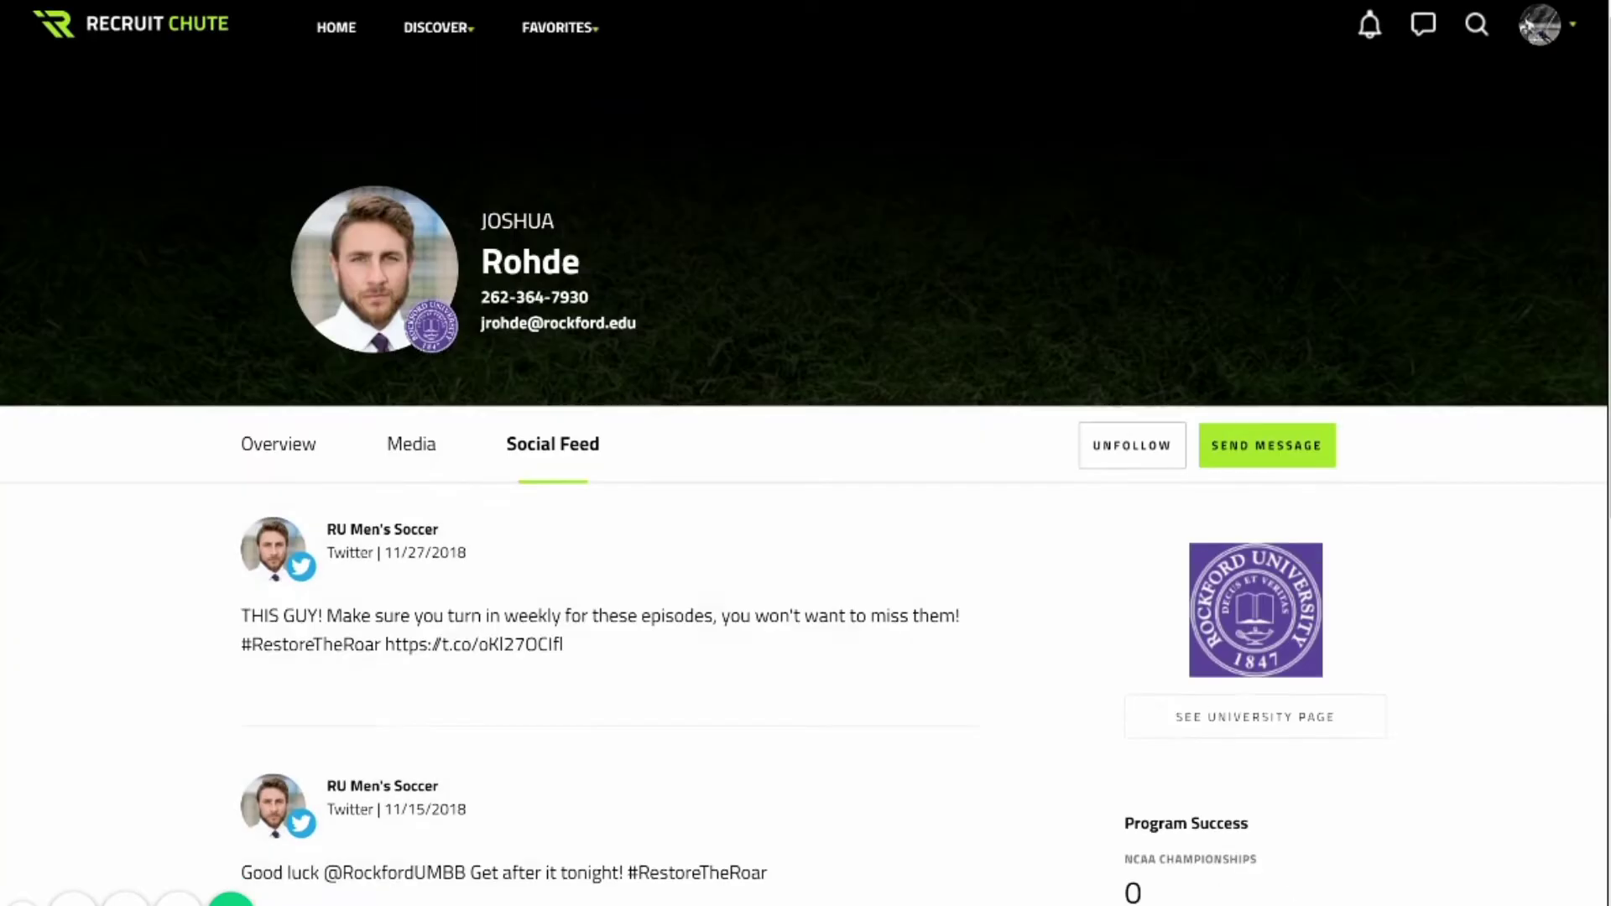
left_click(278, 444)
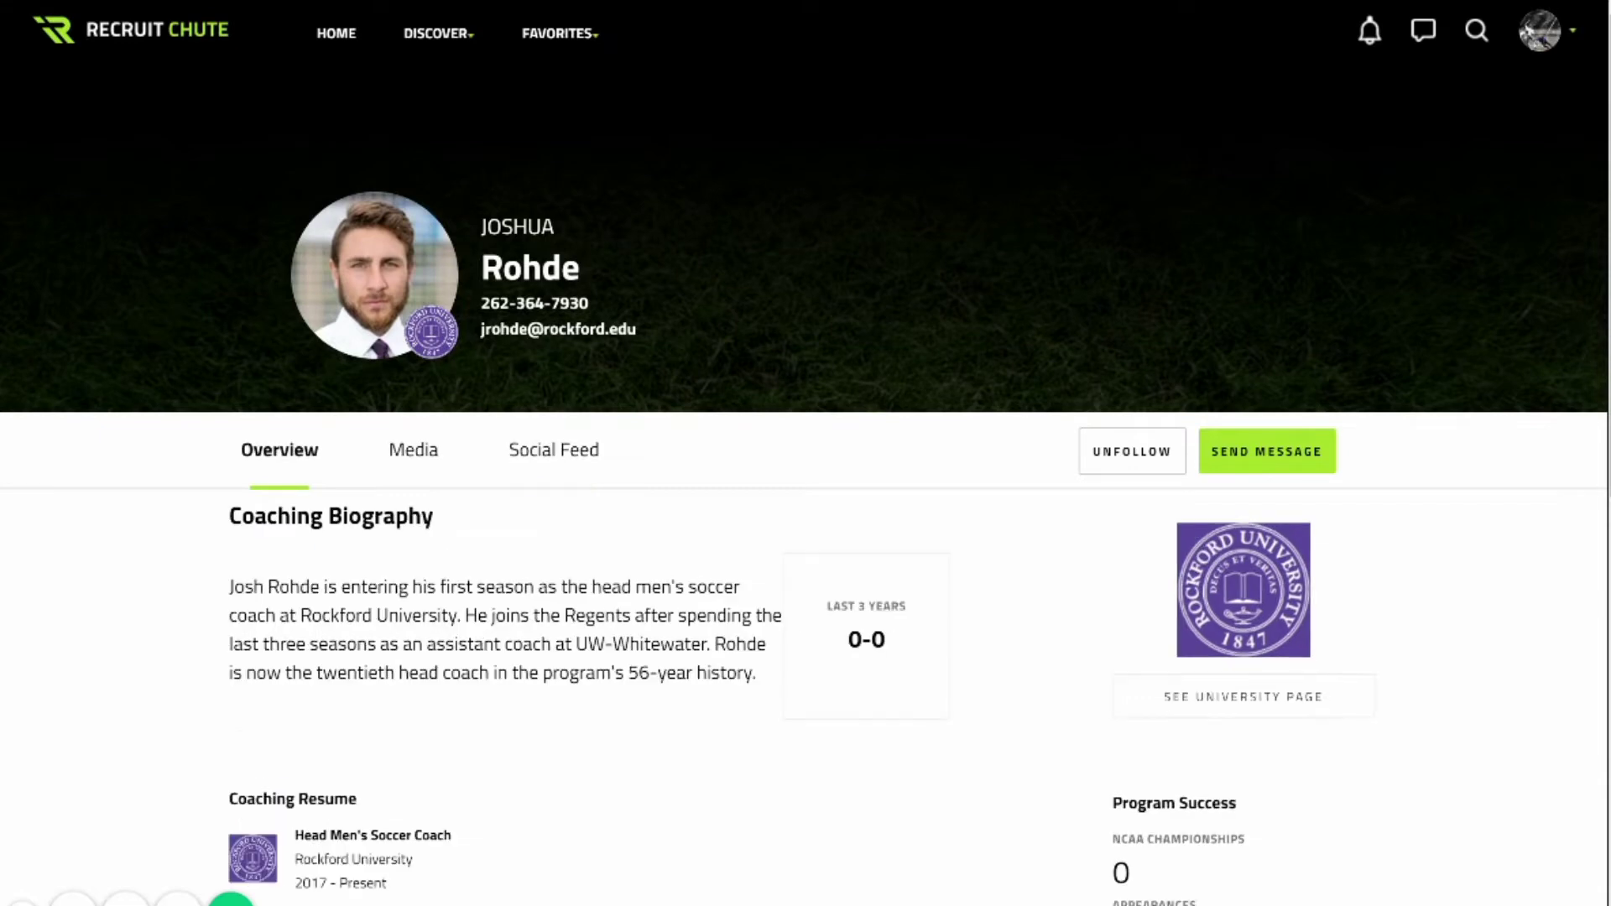
scroll(805, 453, "down", 10)
scroll(805, 453, "up", 10)
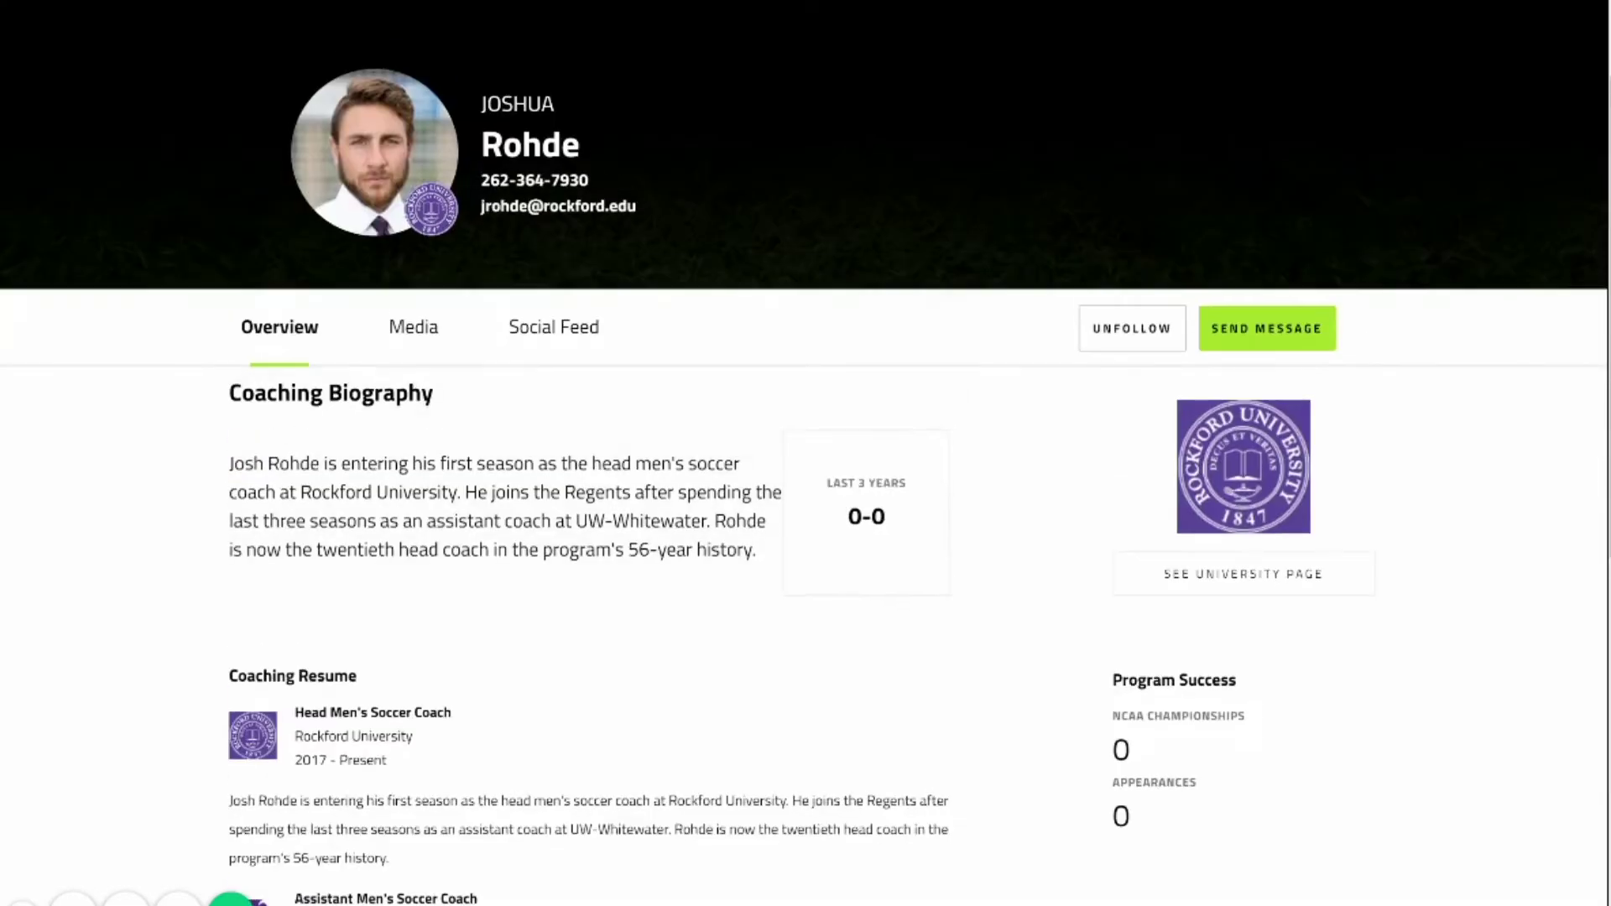
Look over the Rockford University page, then start a new message to the coach.
left_click(1243, 590)
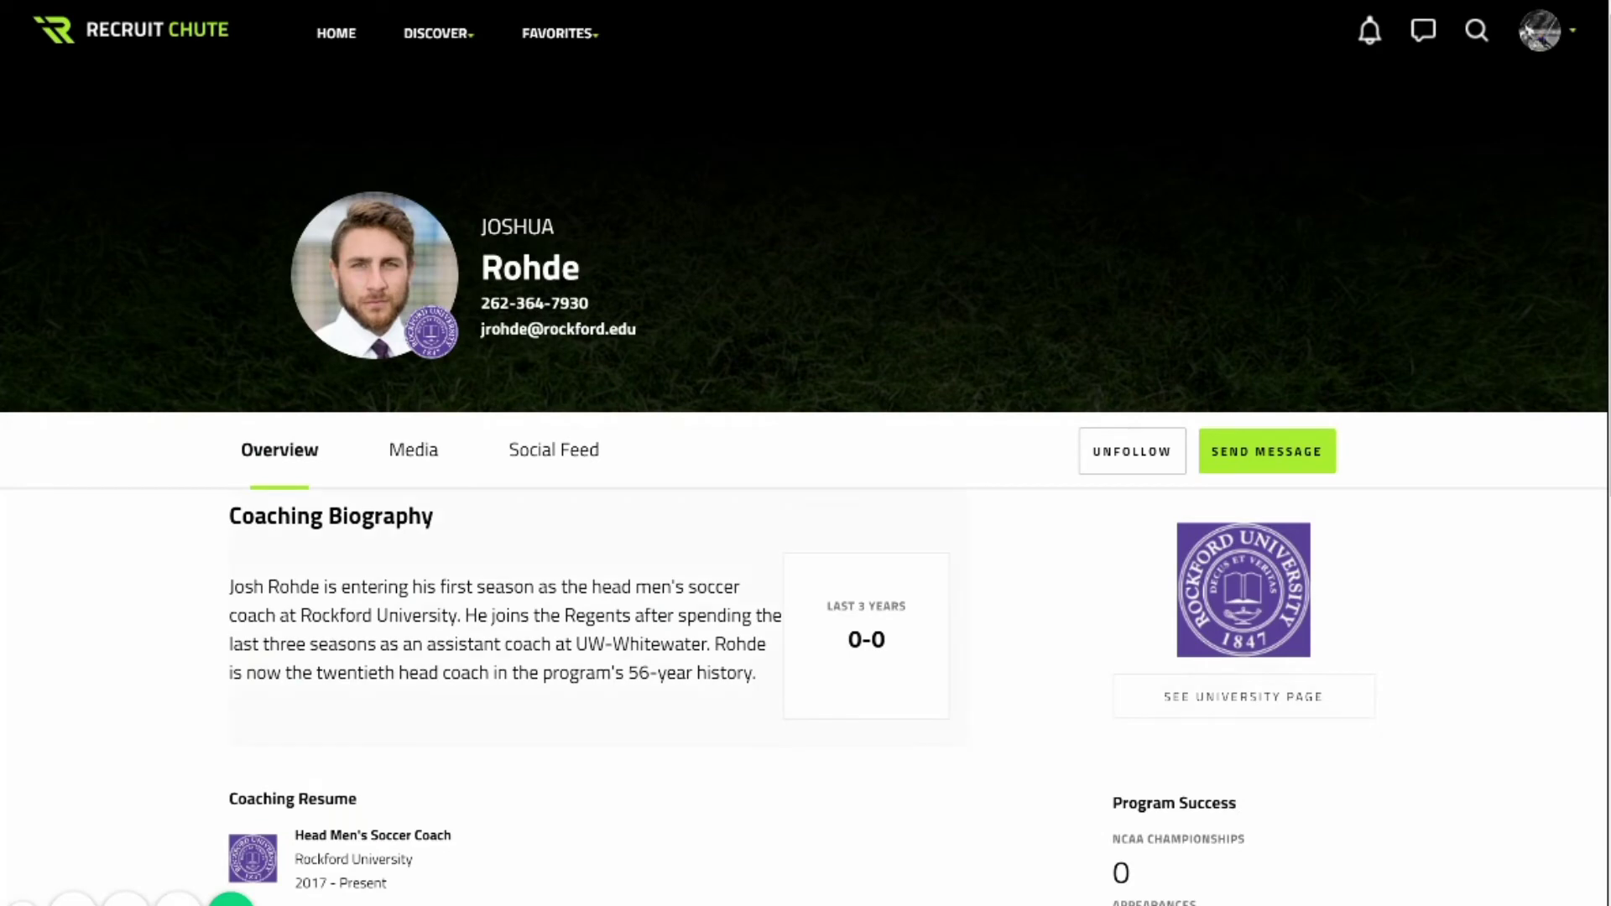
scroll(889, 361, "down", 10)
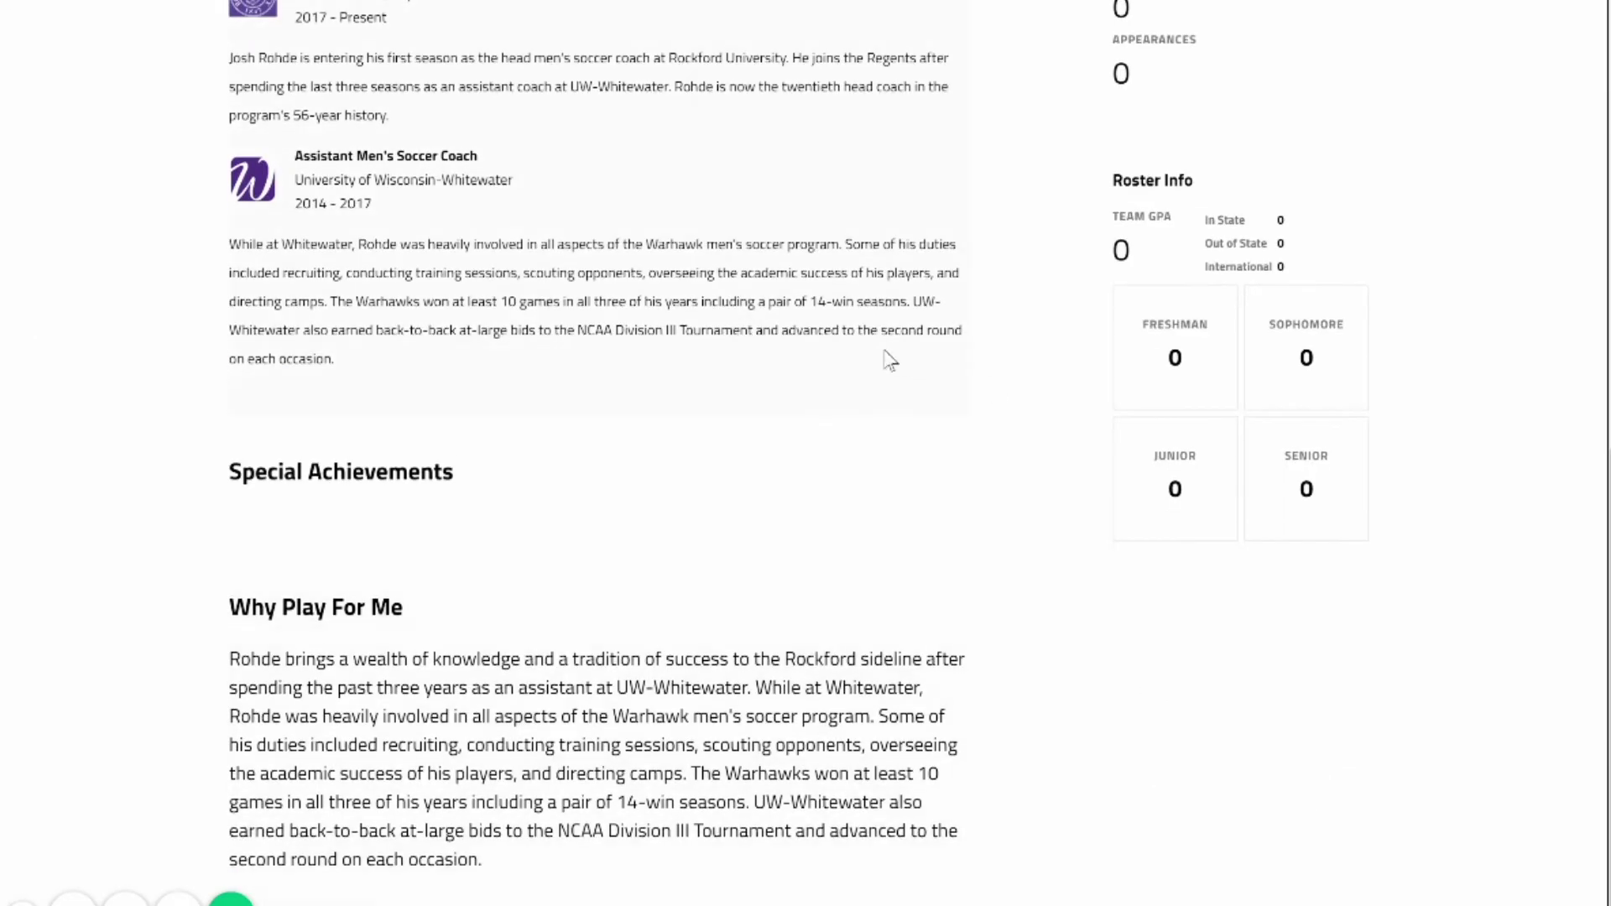
scroll(877, 568, "up", 5)
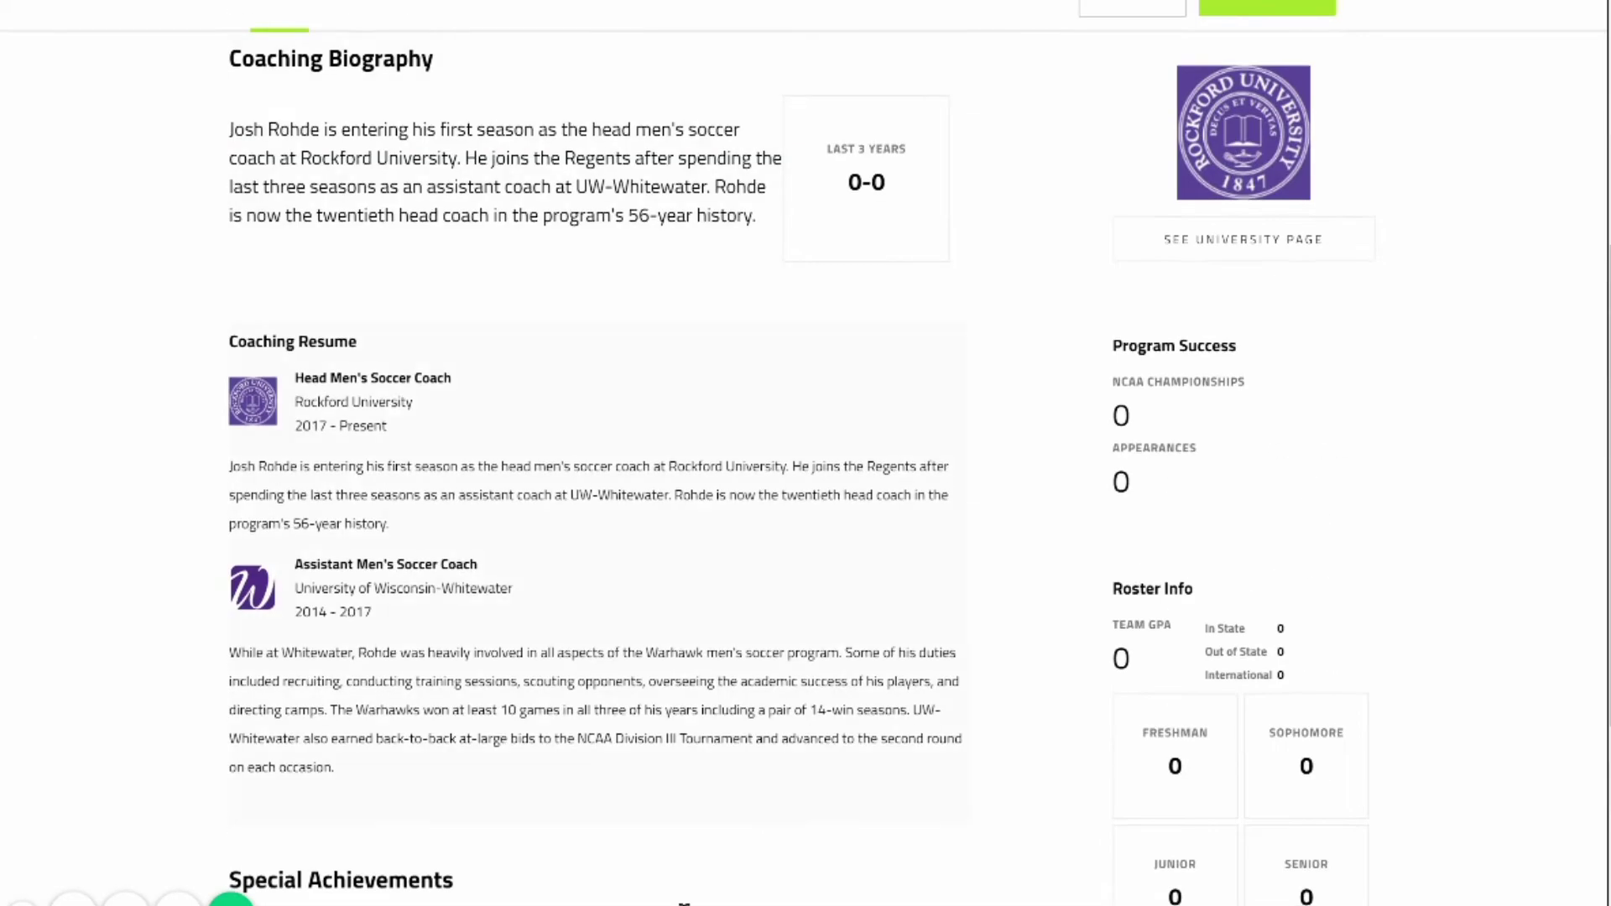
scroll(684, 902, "up", 5)
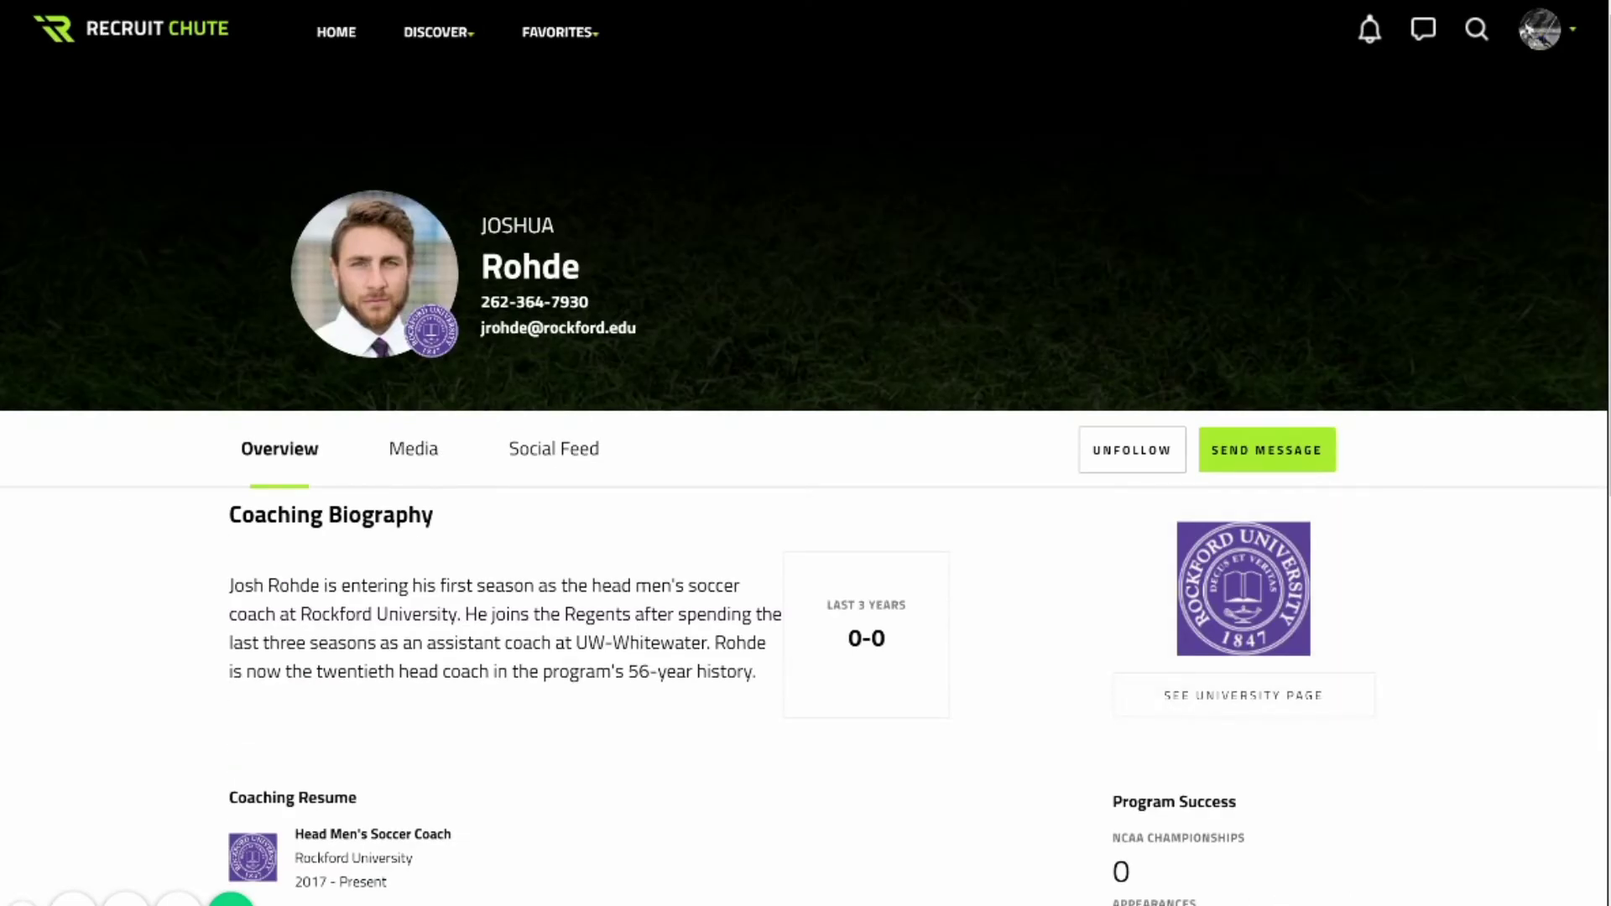
left_click(1267, 450)
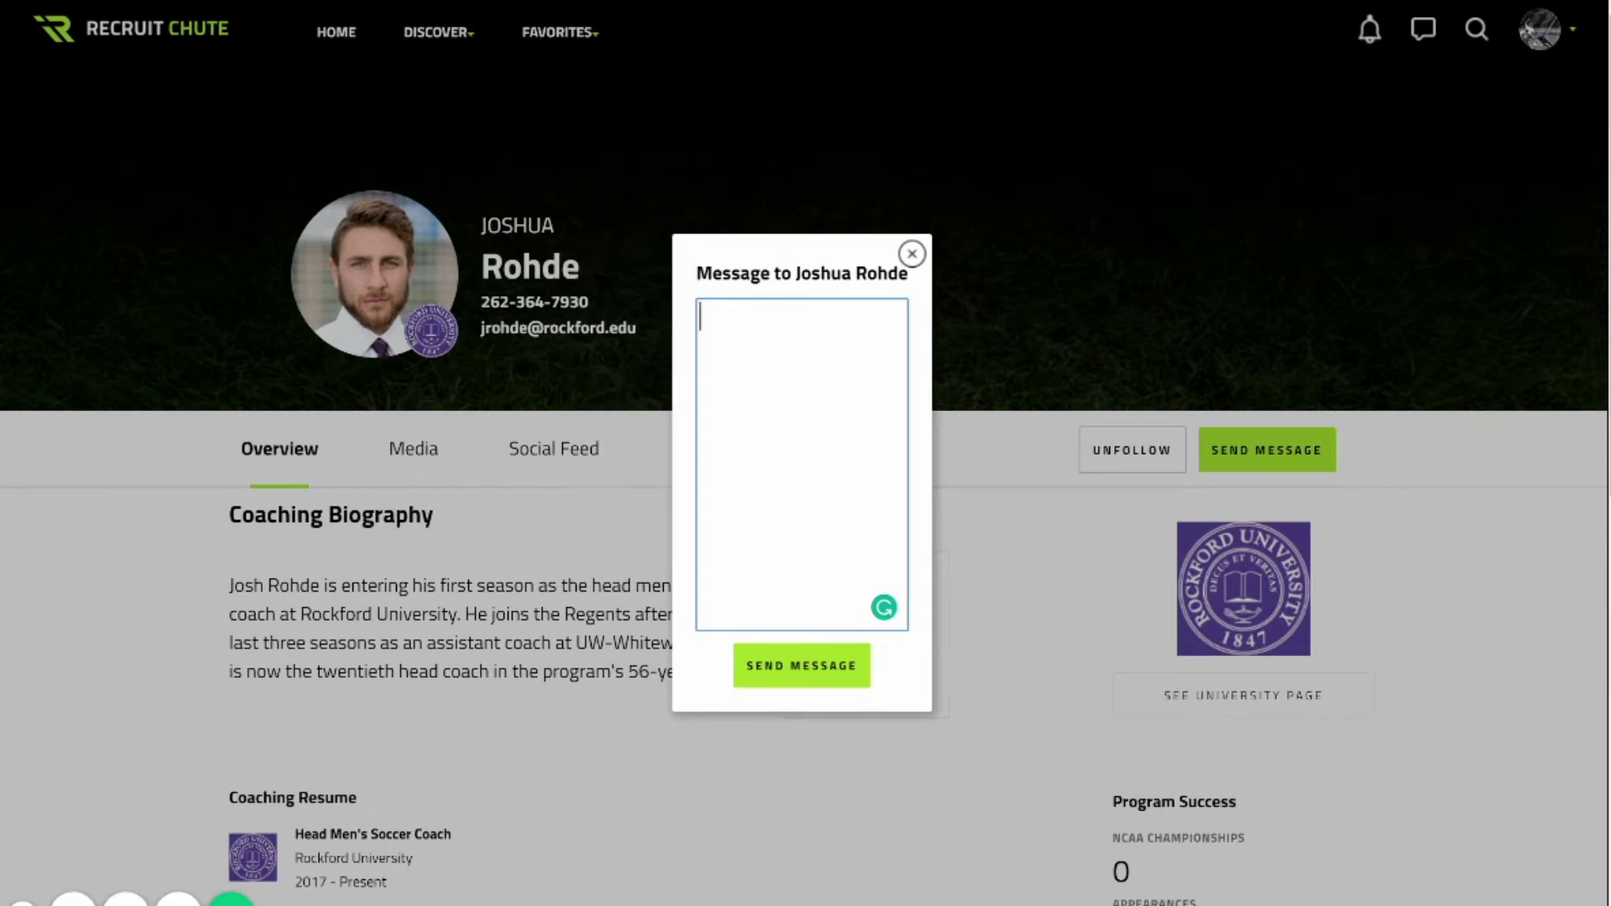
Close the Send Message window and messaging panel without sending anything.
key("Escape")
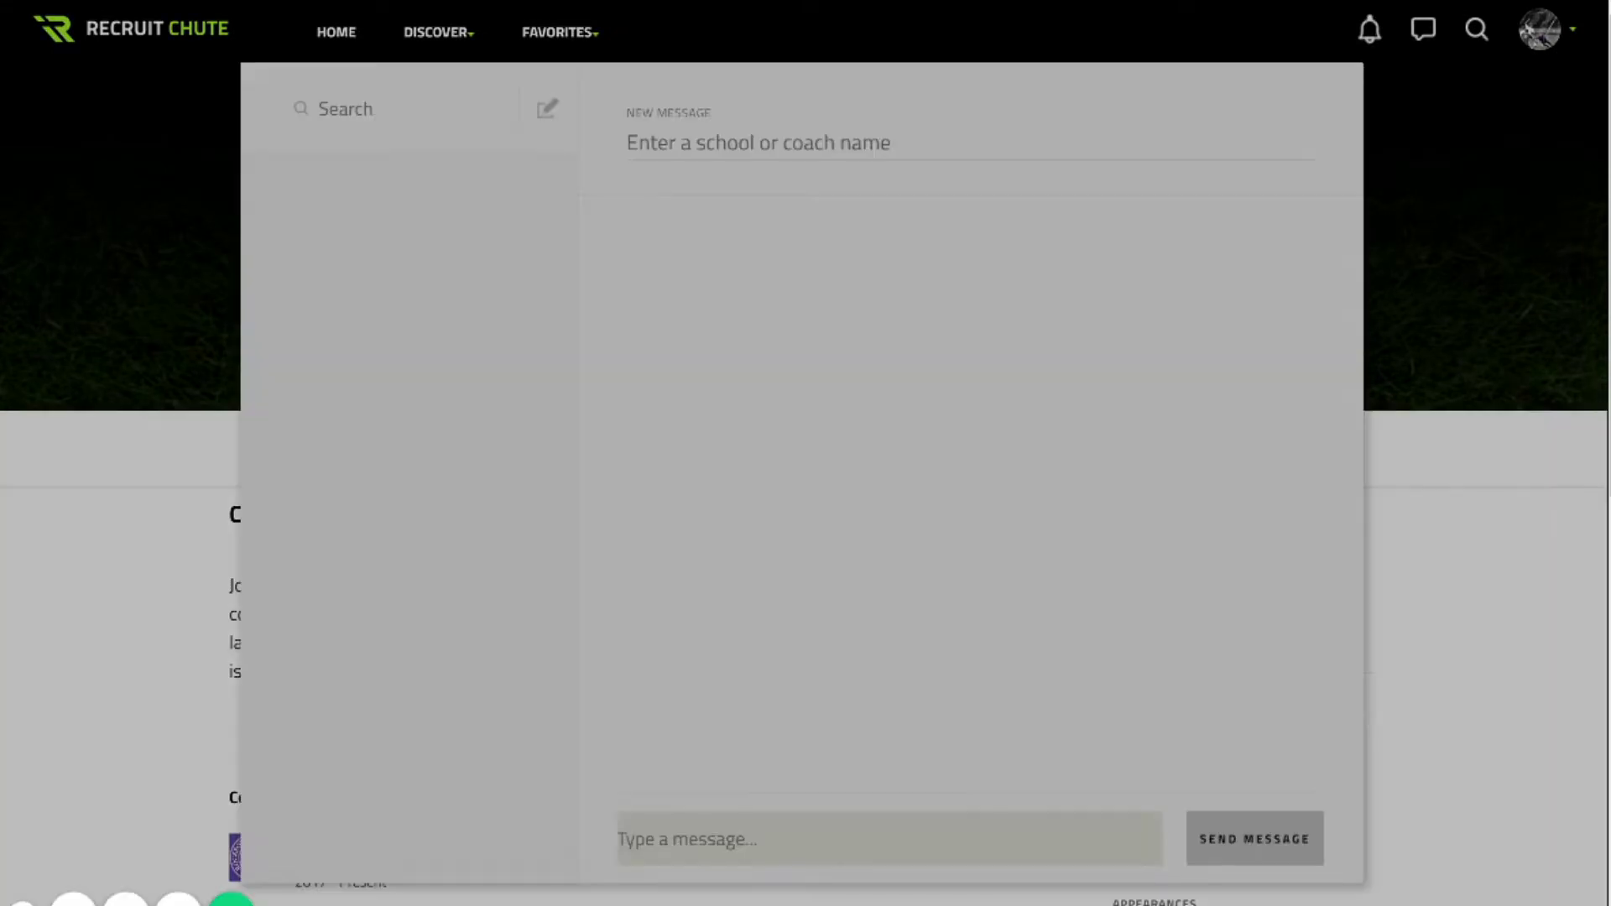
key("Escape")
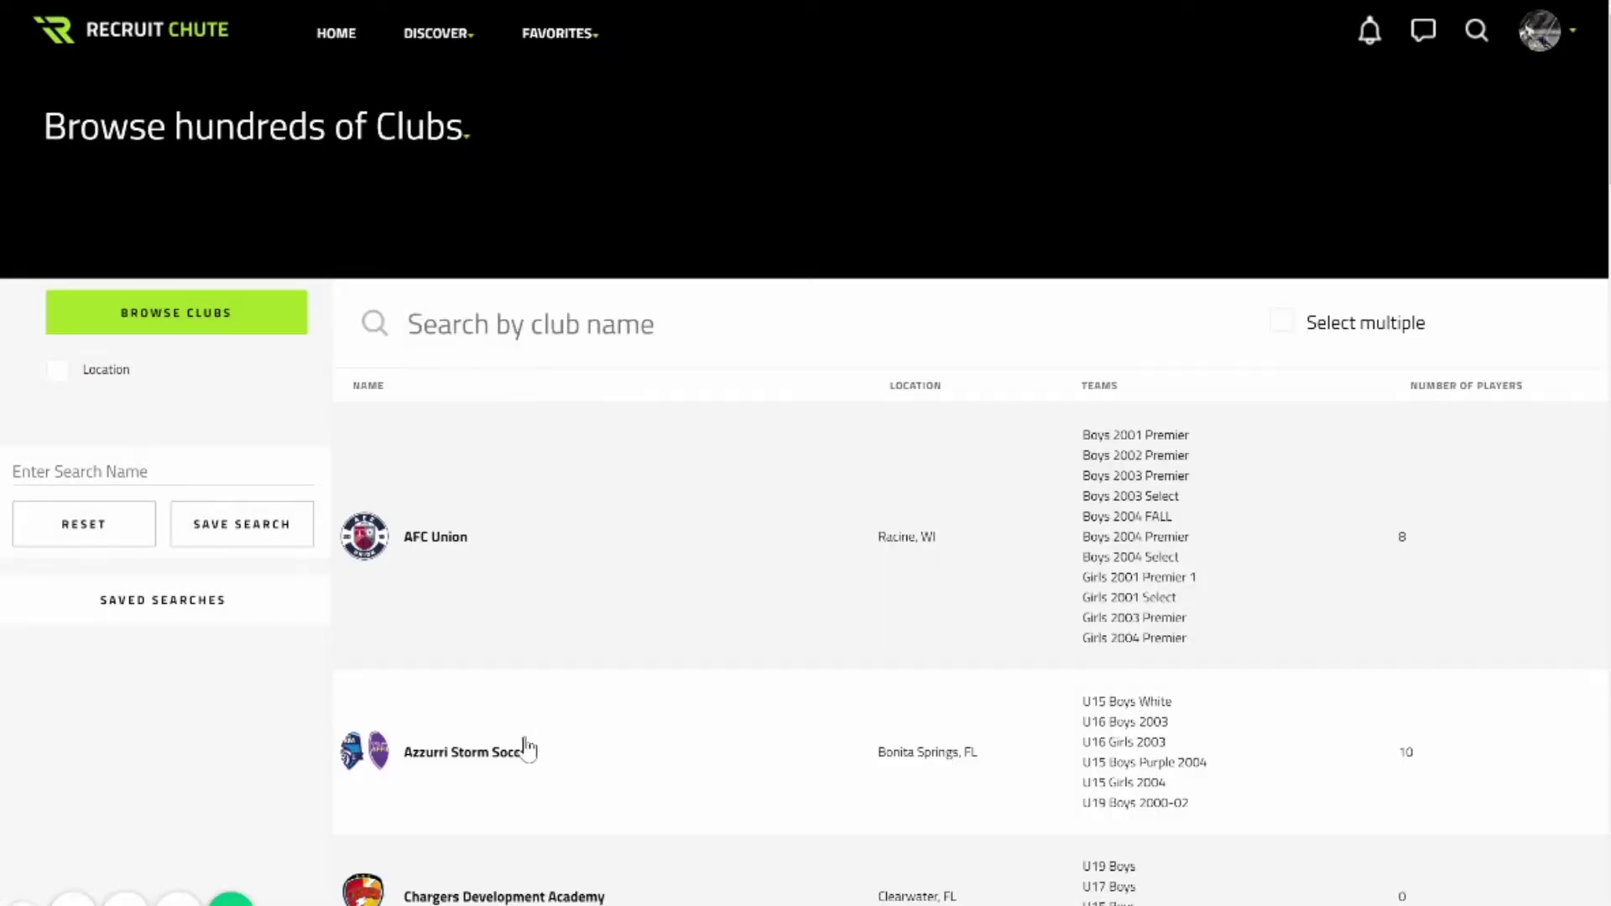
Scroll the club list down to Tonka United and open its club page.
scroll(805, 453, "down", 15)
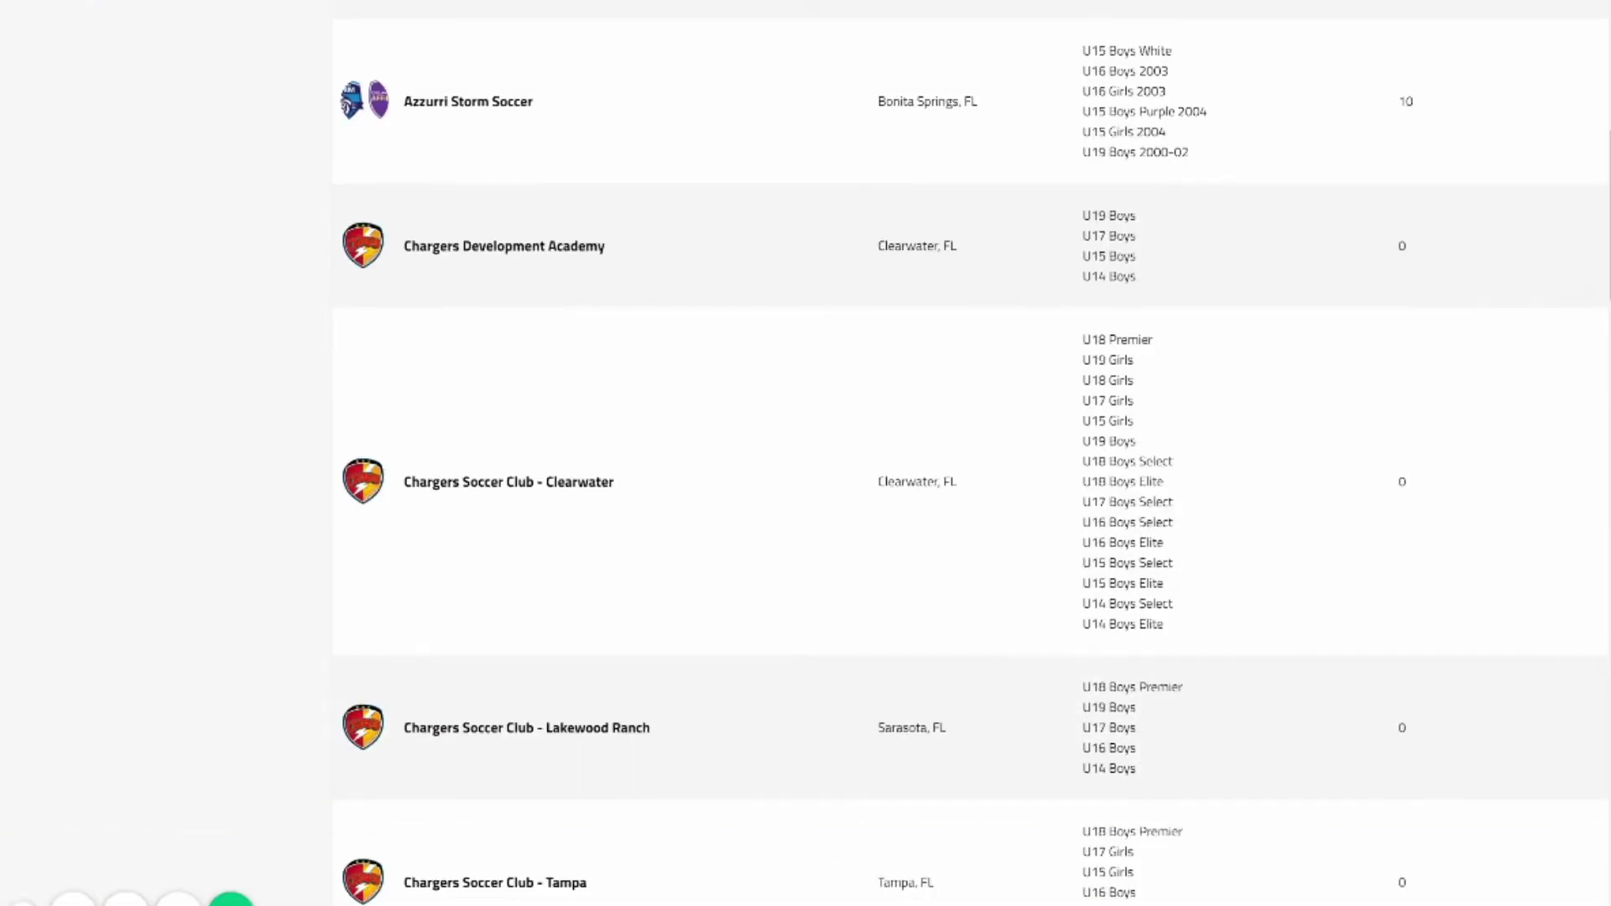
scroll(969, 453, "down", 20)
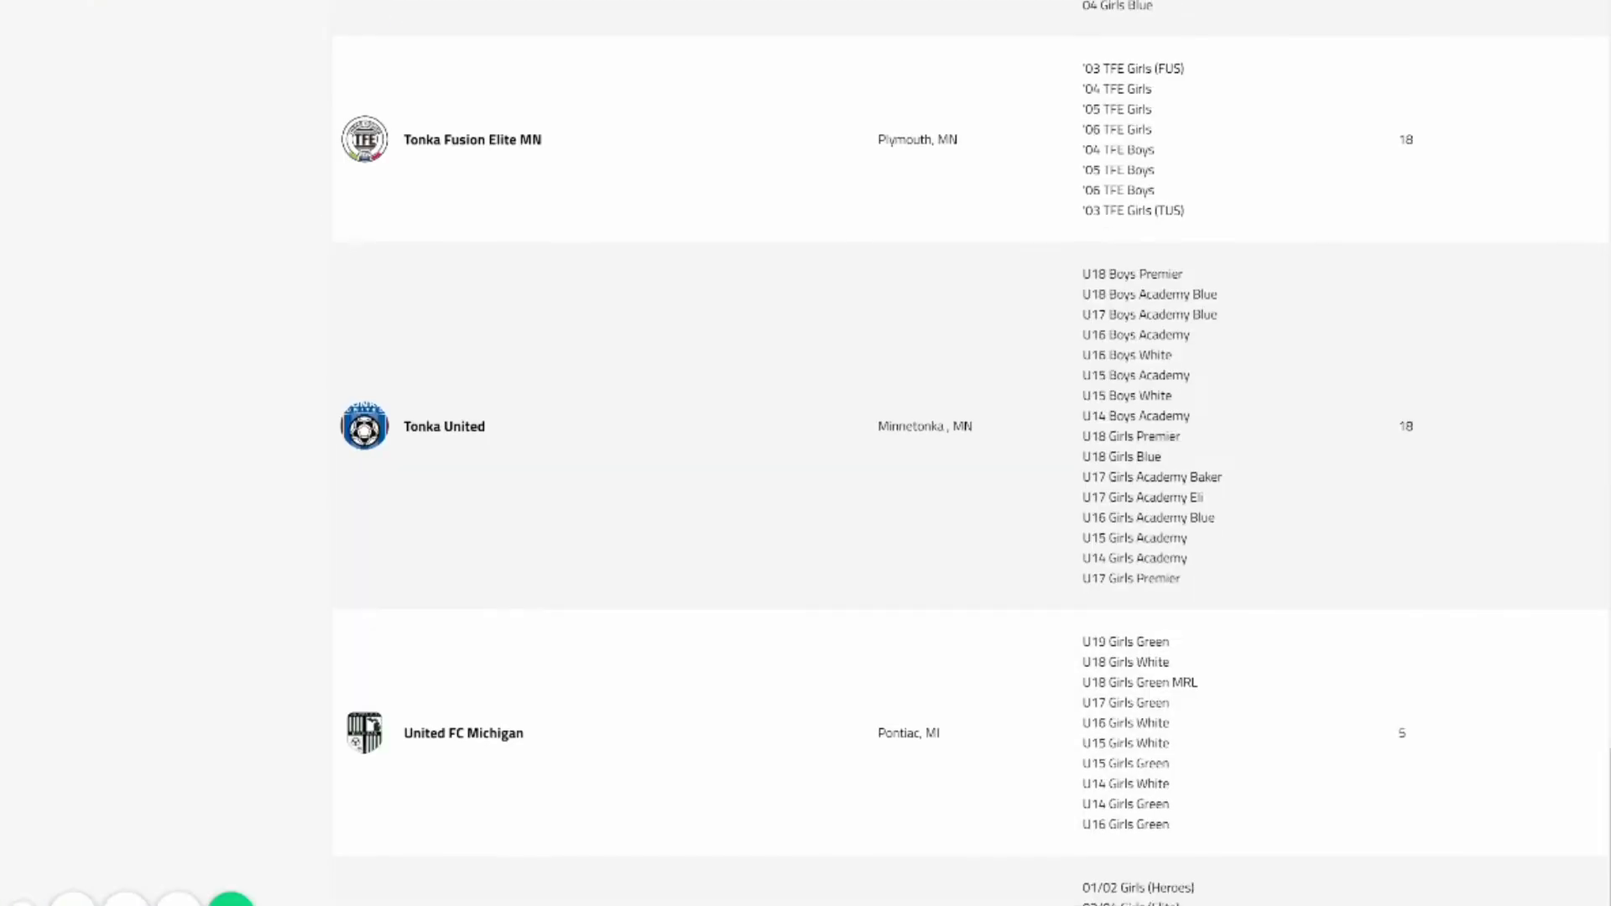
left_click(444, 426)
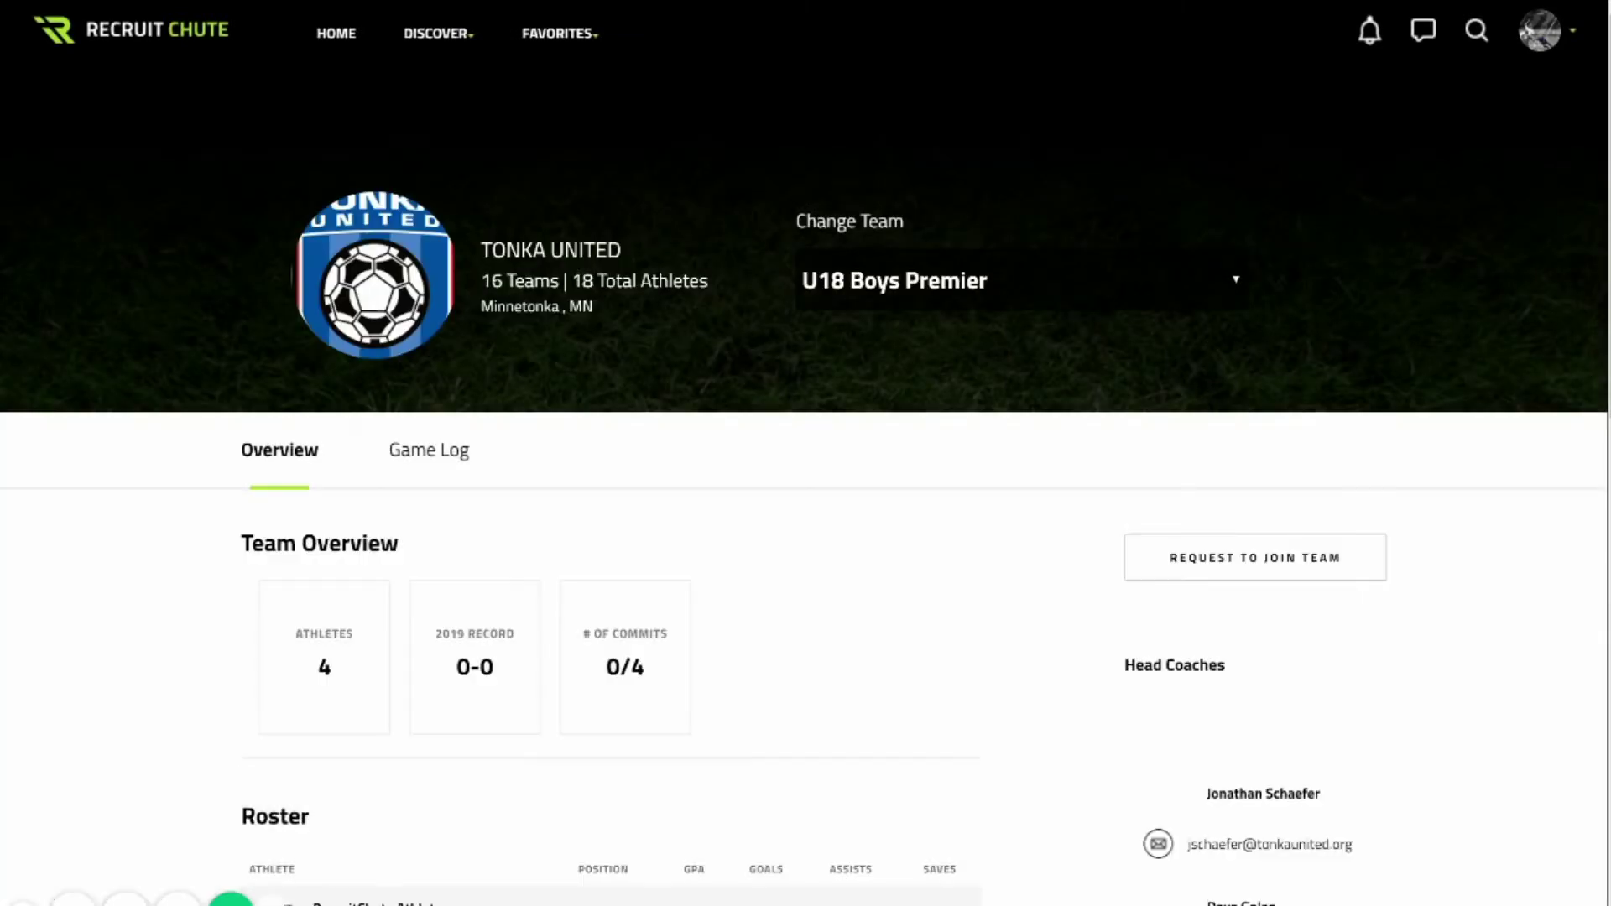
Switch to Tonka United's U16 Boys Academy team and request to join it.
left_click(1019, 280)
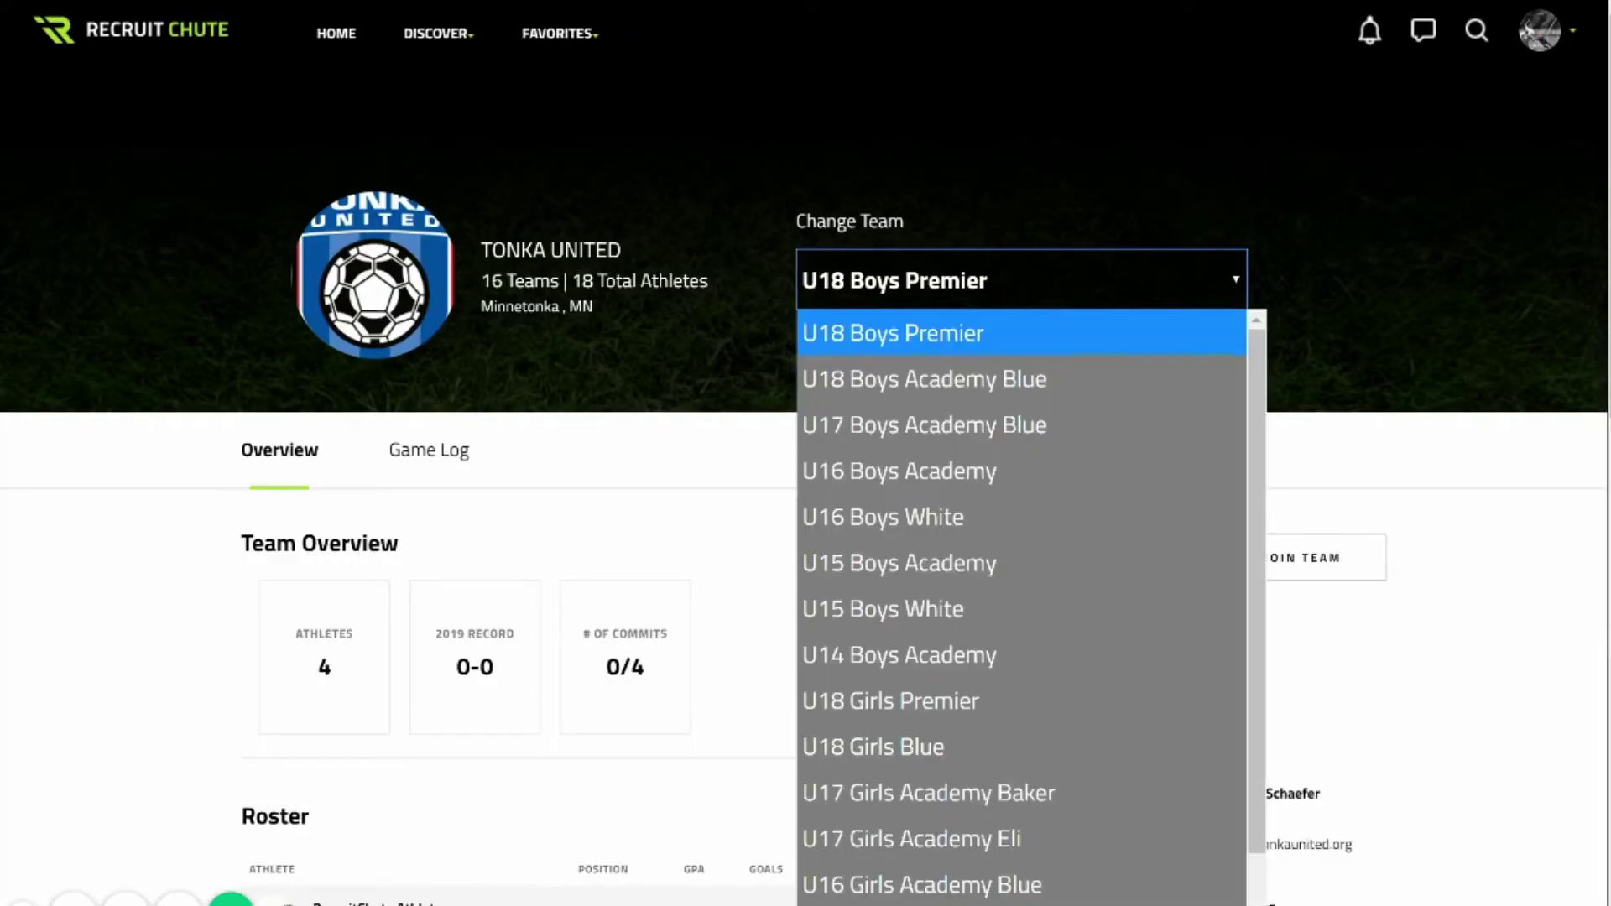
scroll(1019, 604, "down", 1)
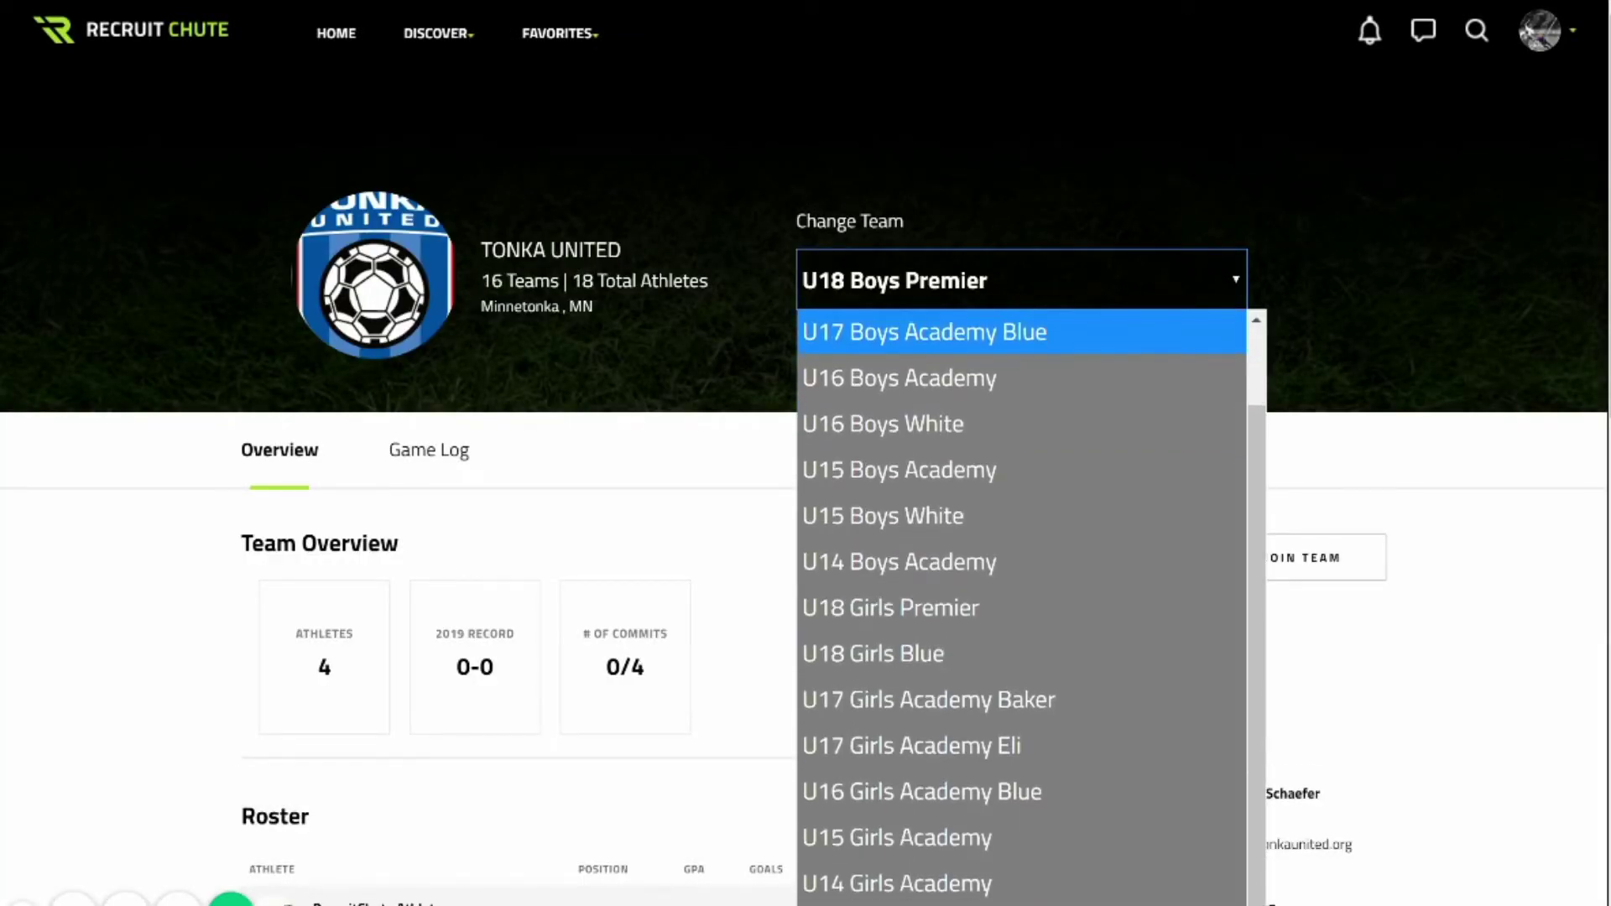
scroll(1019, 608, "up", 1)
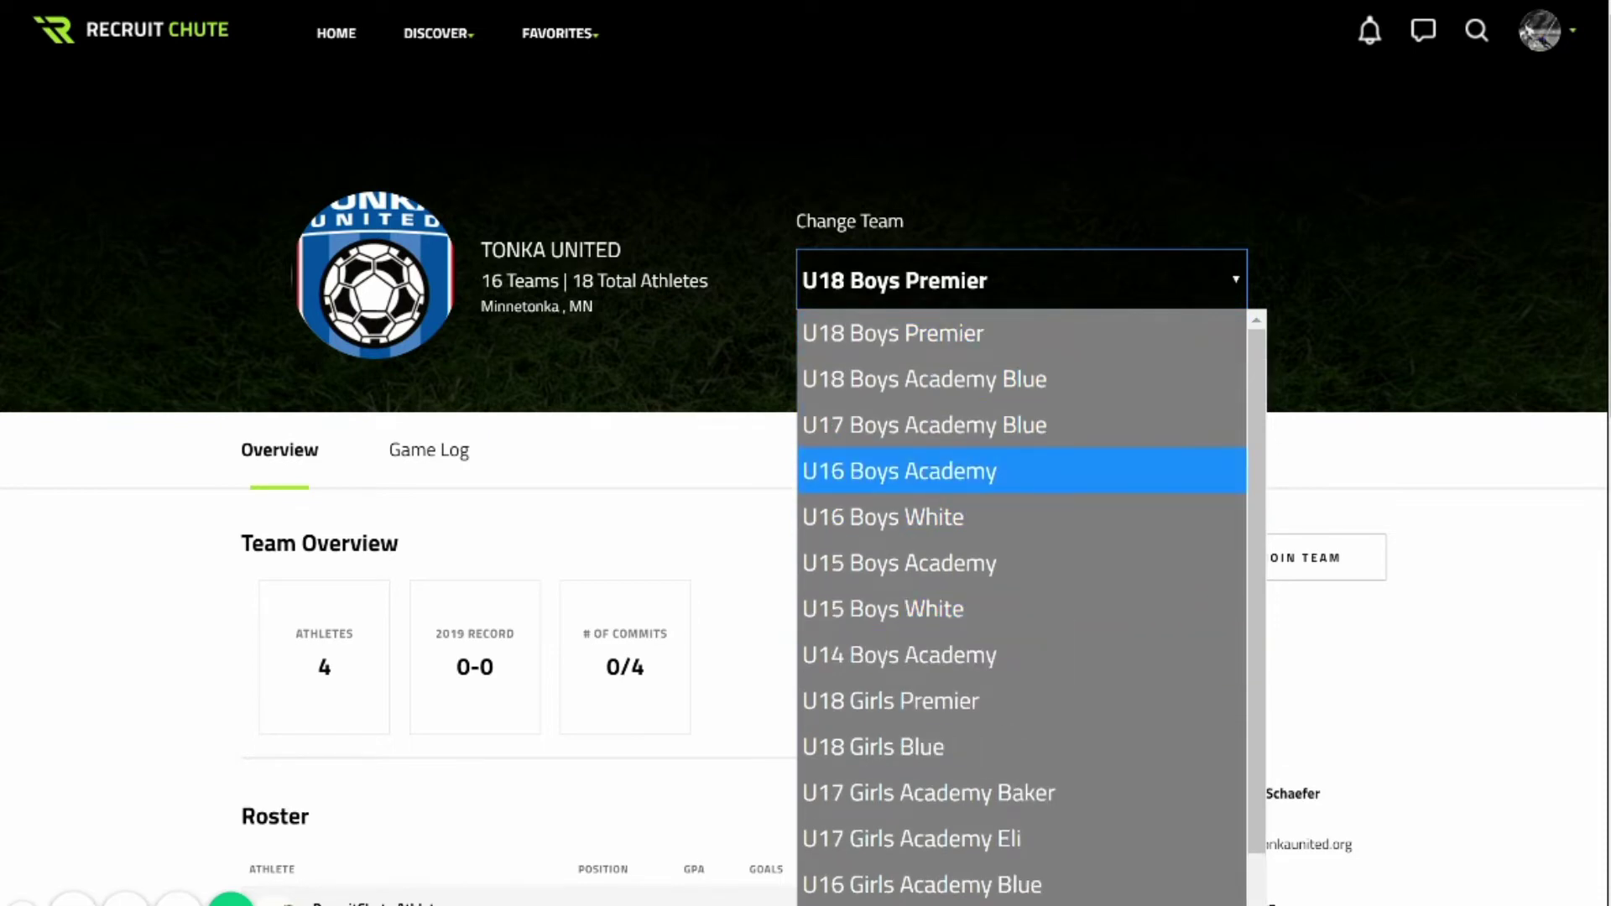
left_click(899, 470)
scroll(953, 738, "down", 7)
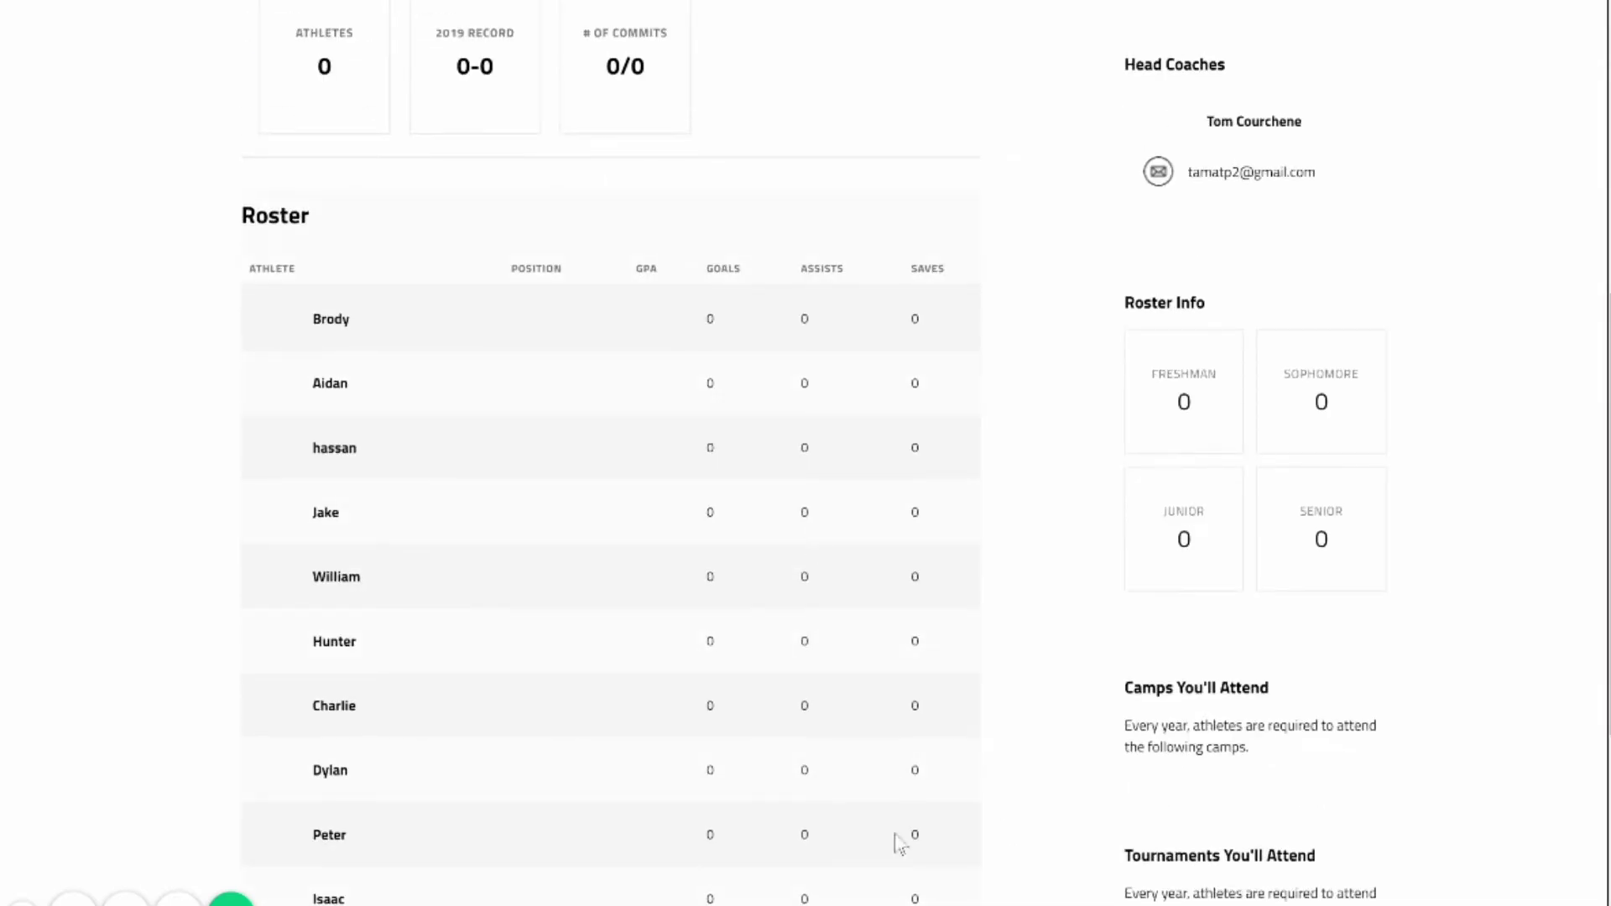
scroll(805, 453, "up", 7)
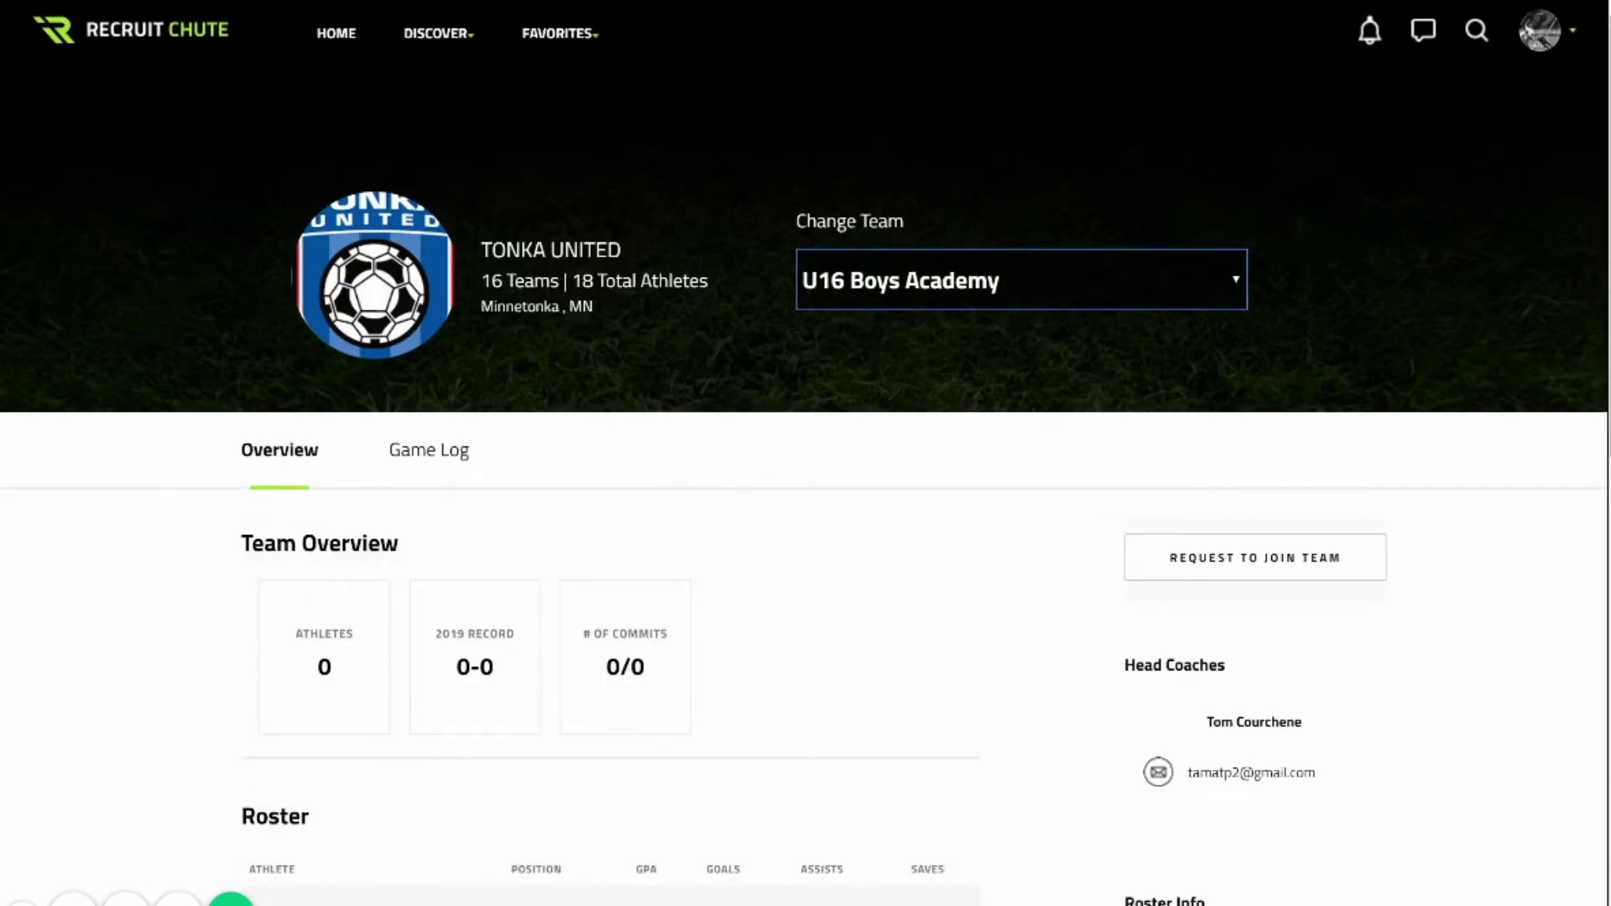
left_click(1255, 557)
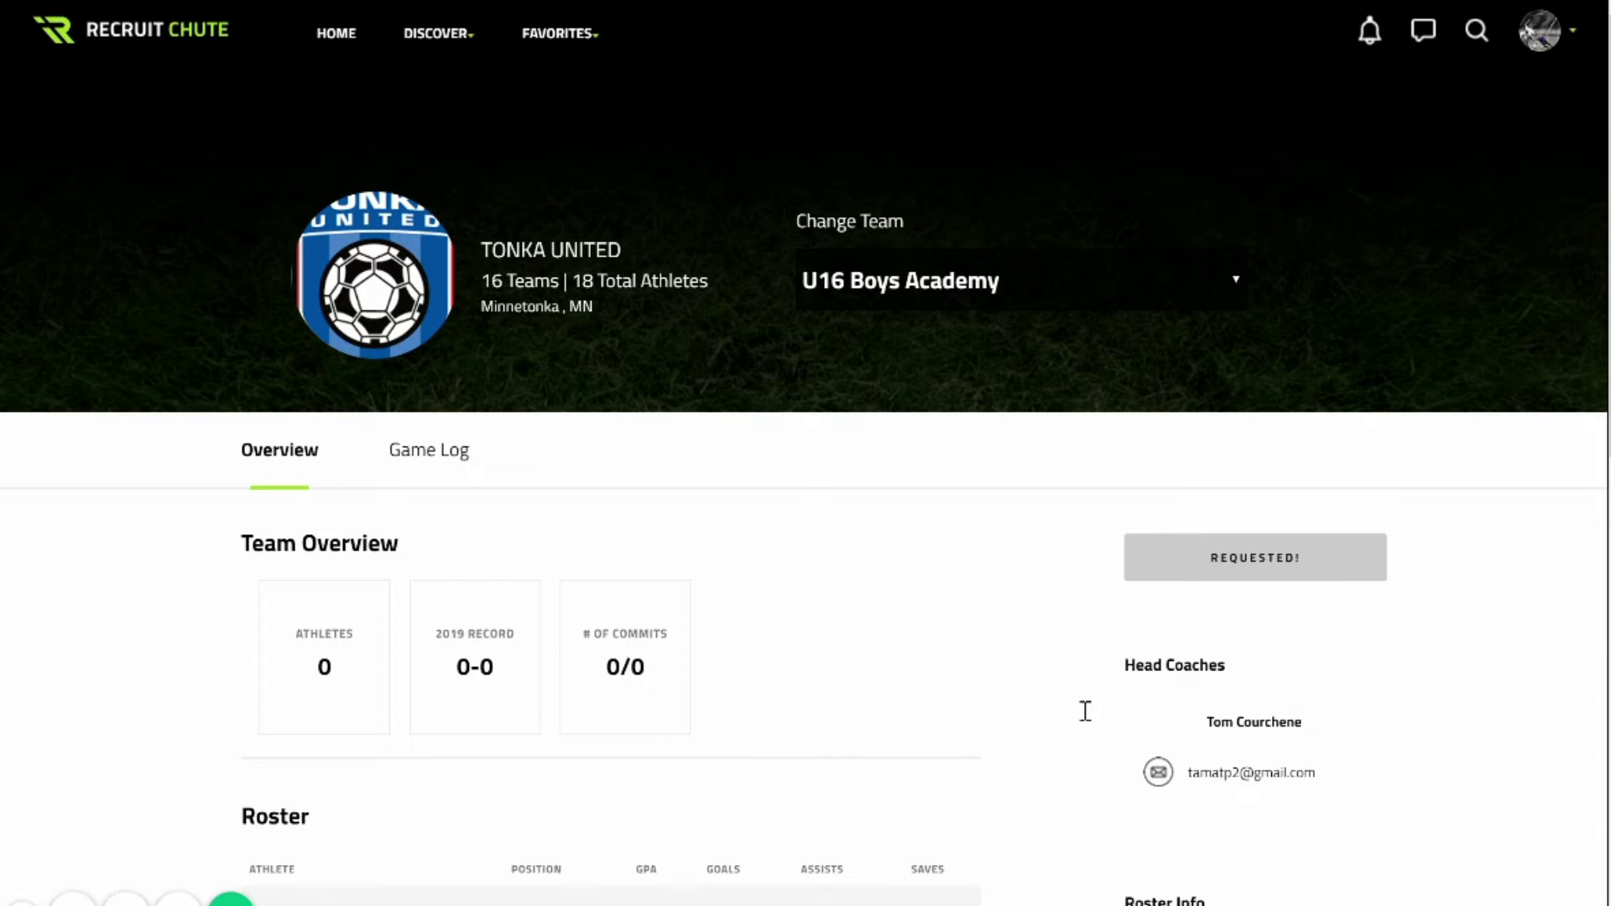
scroll(1085, 710, "down", 8)
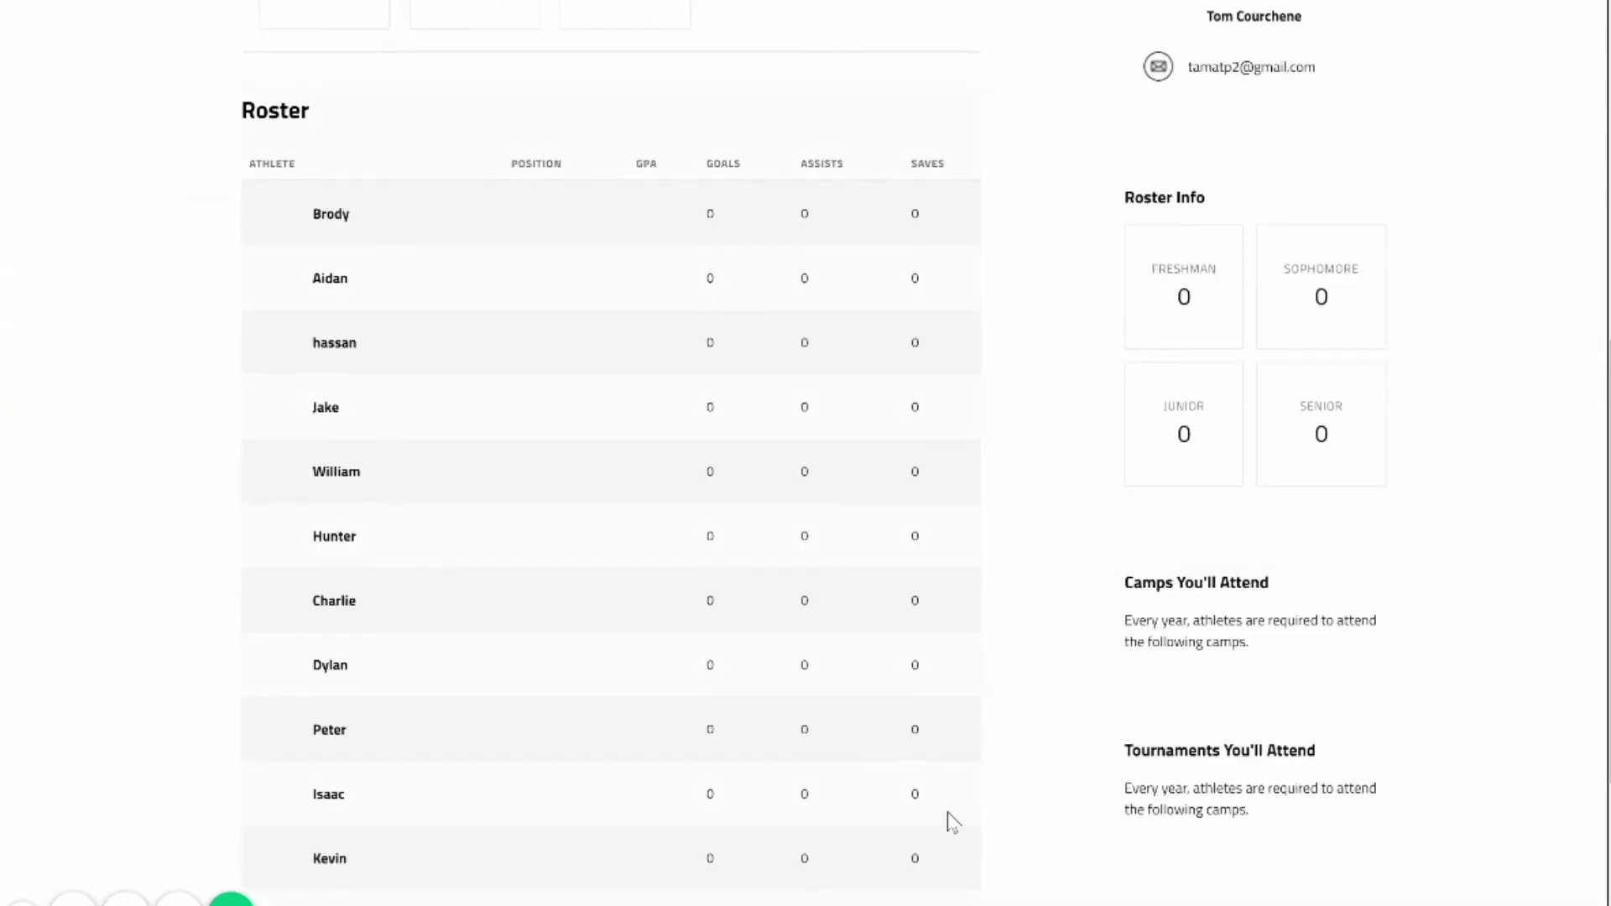
scroll(971, 881, "up", 8)
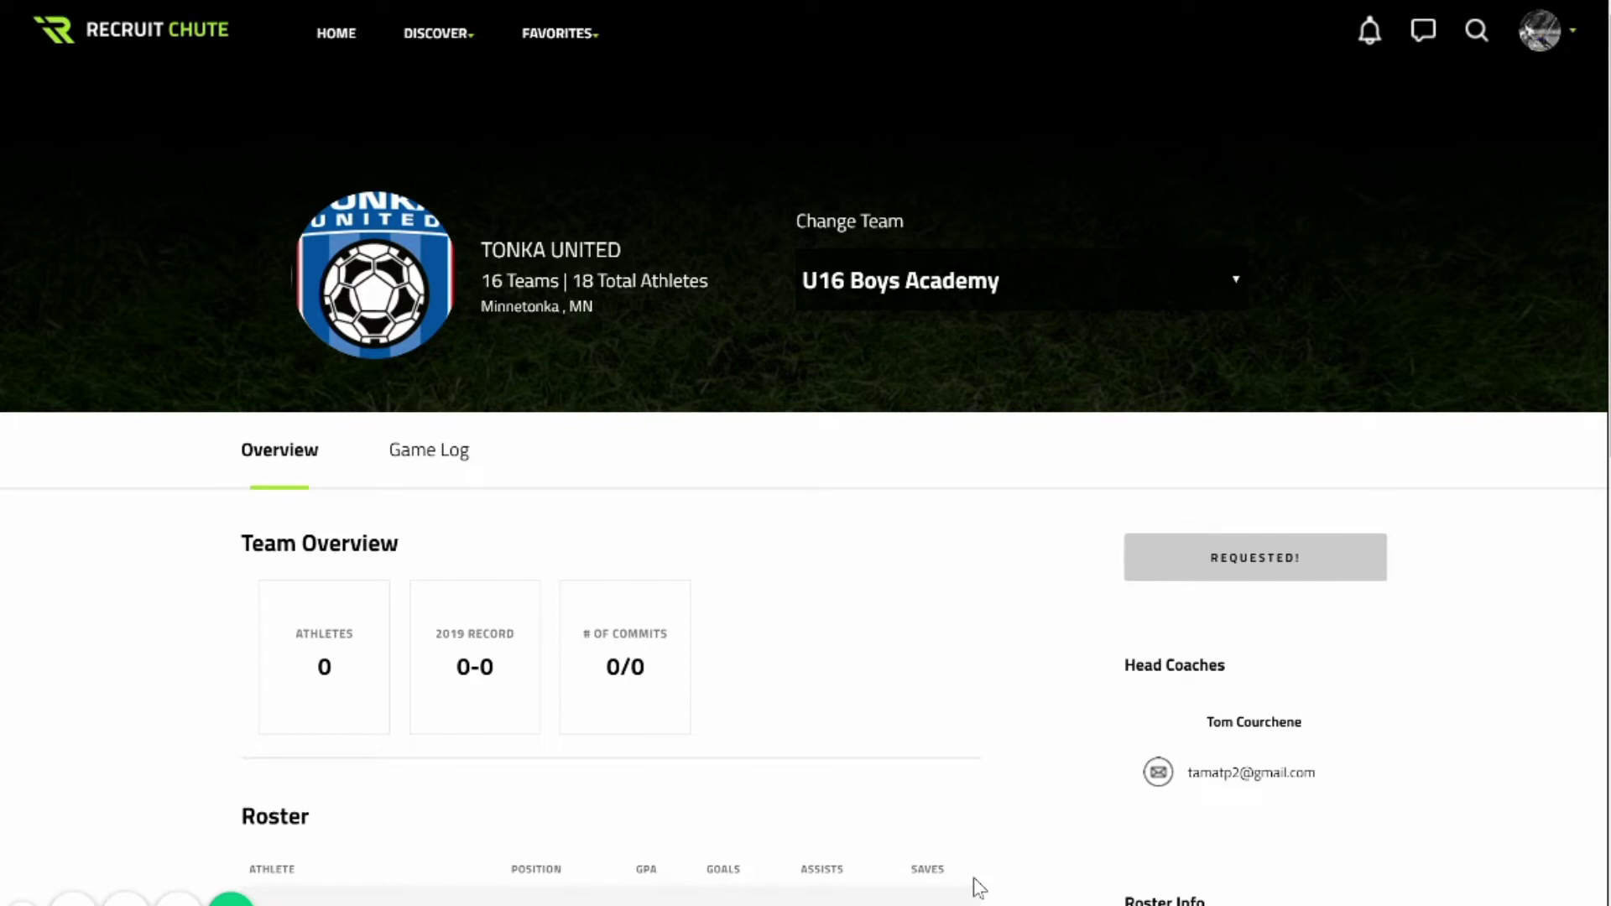
left_click(1542, 31)
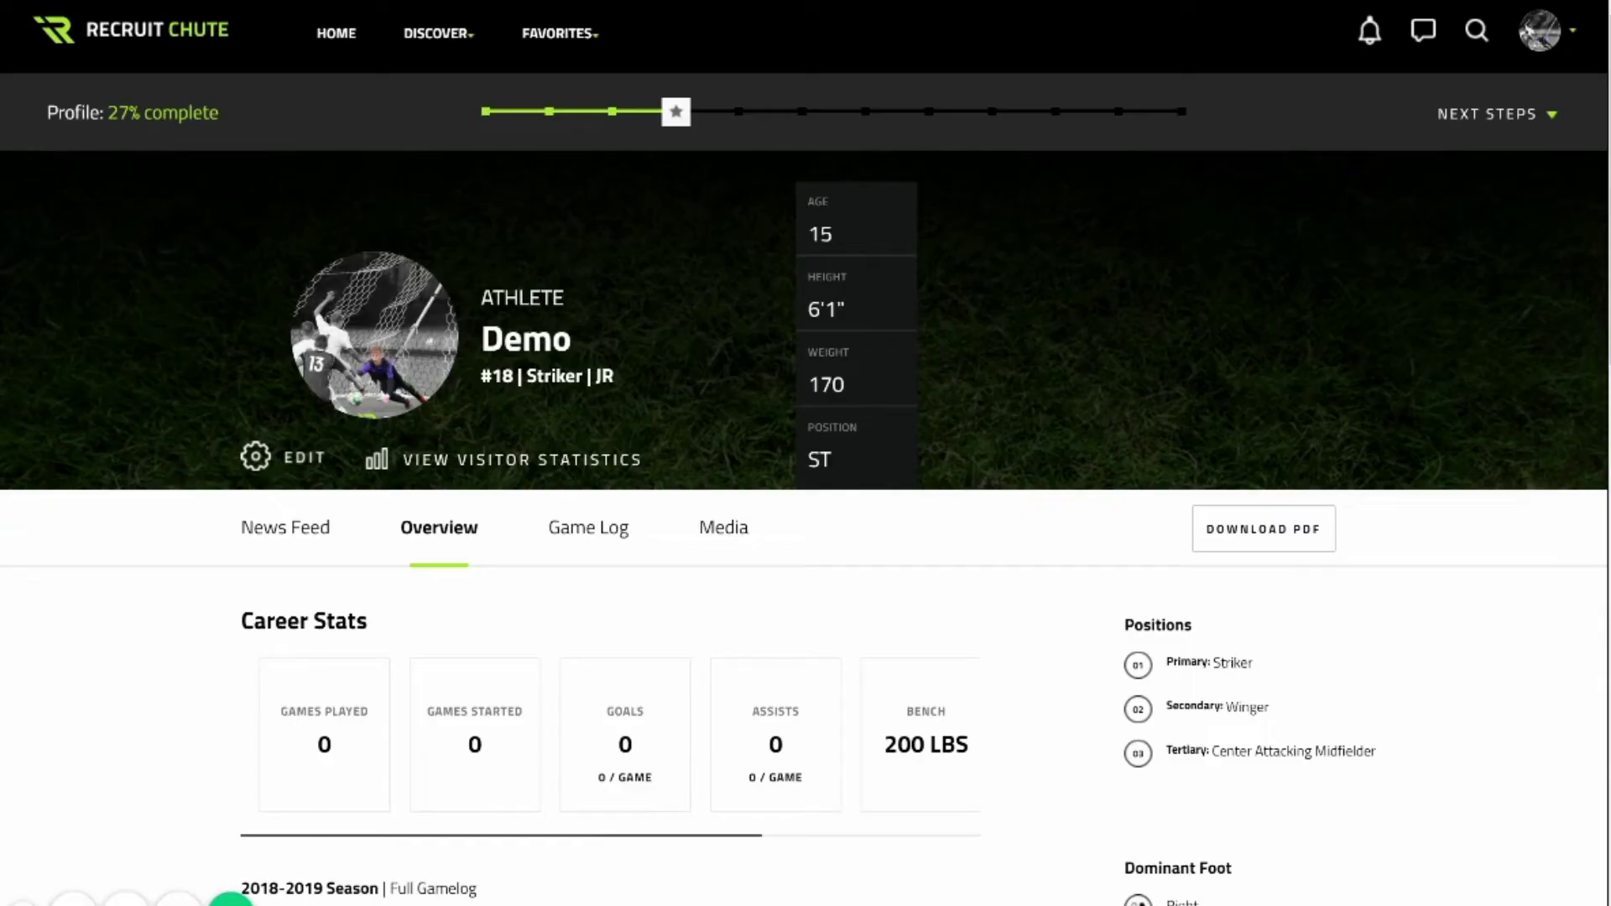
Append 'I would like to study marketing.' to the athletic biography and save it.
scroll(806, 453, "down", 15)
scroll(611, 453, "down", 4)
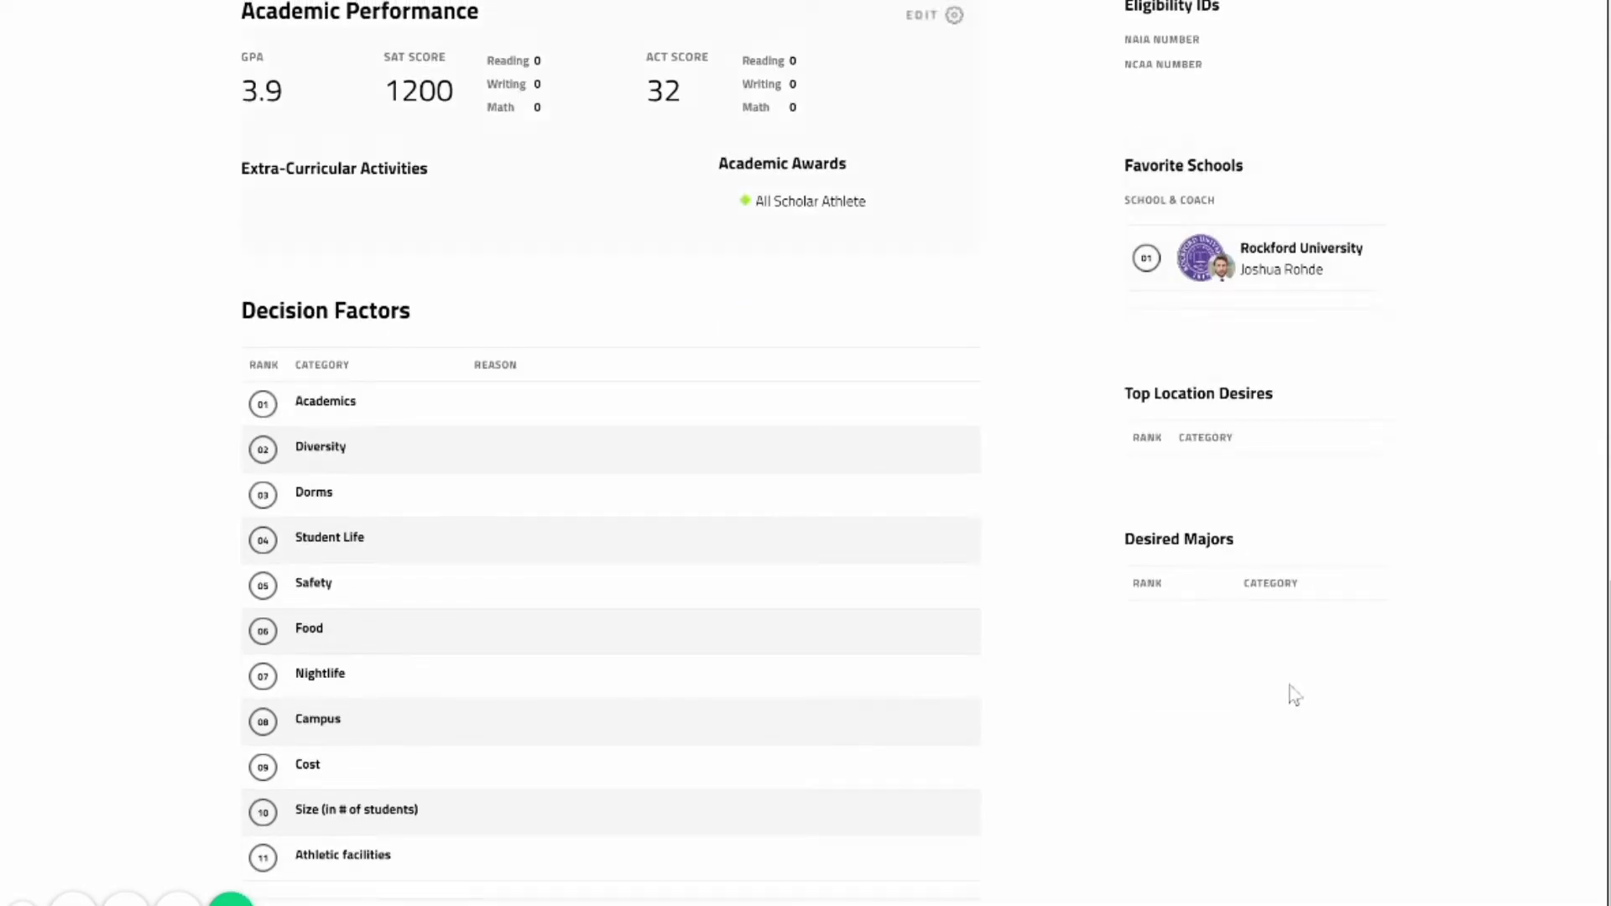
scroll(953, 319, "up", 6)
scroll(954, 529, "up", 8)
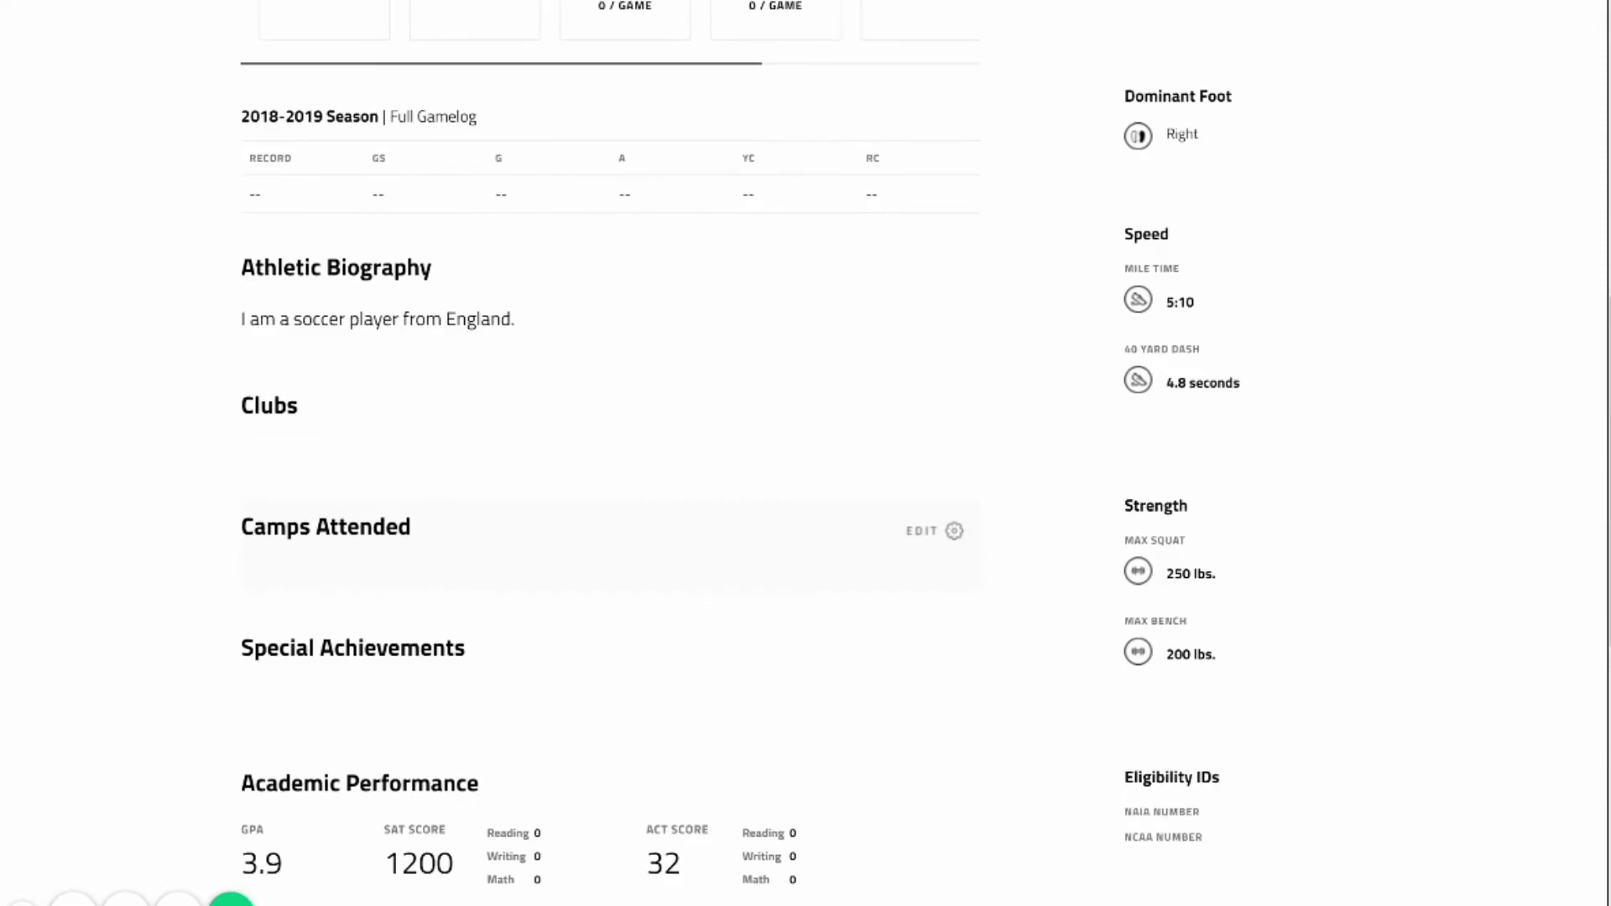
scroll(954, 529, "down", 6)
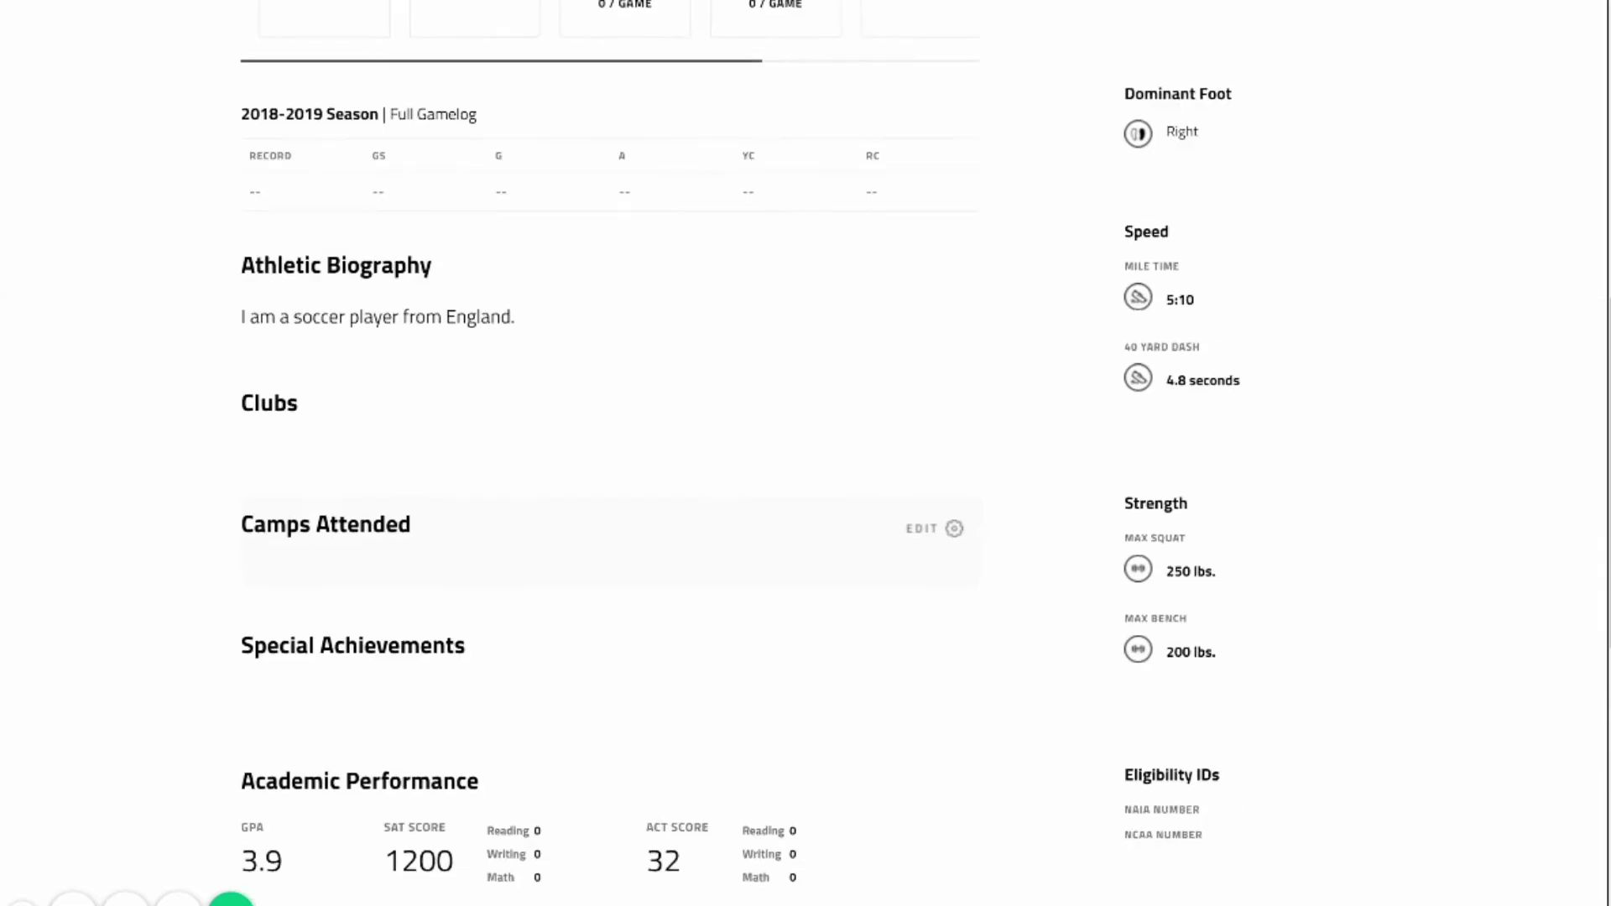
left_click(931, 268)
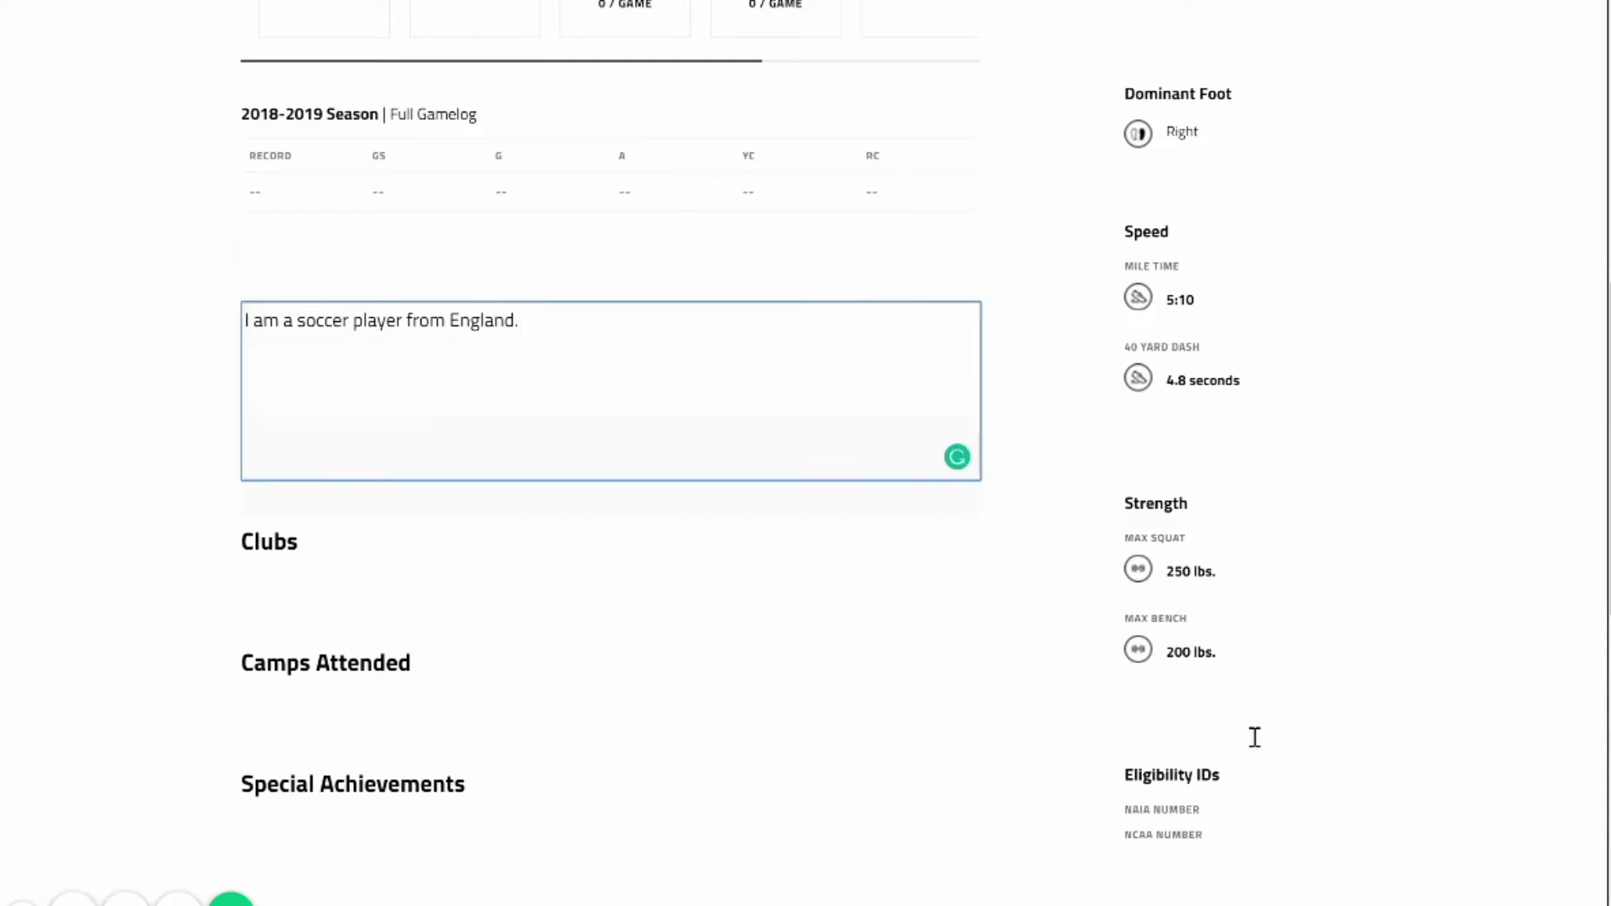
type("I ou")
key("BackSpace")
key("BackSpace")
type("w")
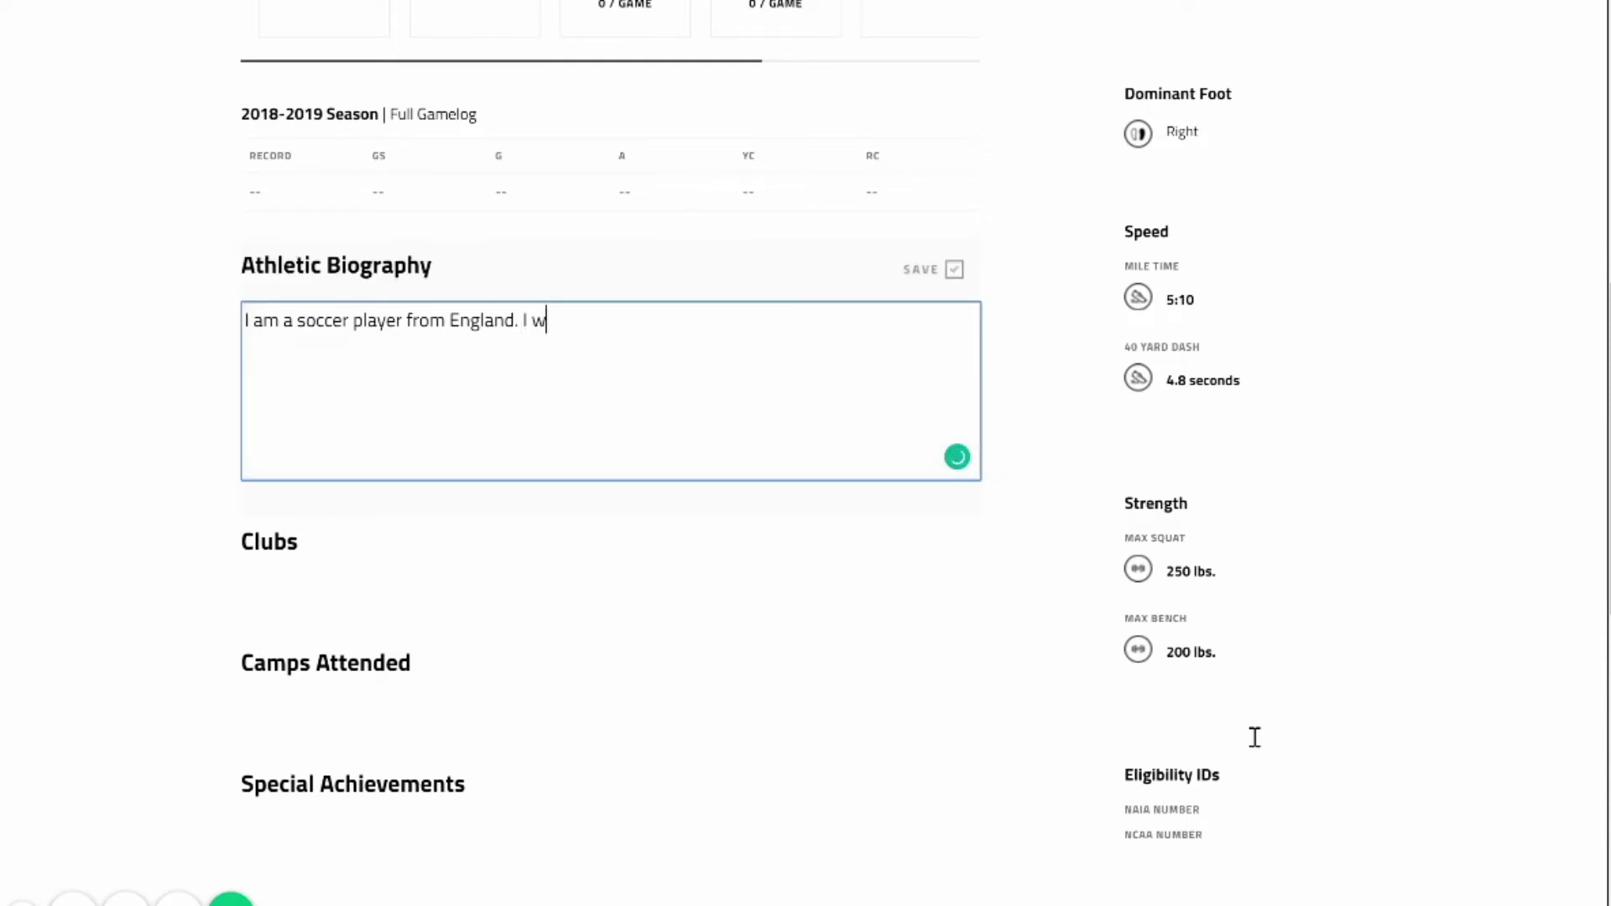
type("ould like to study marekt")
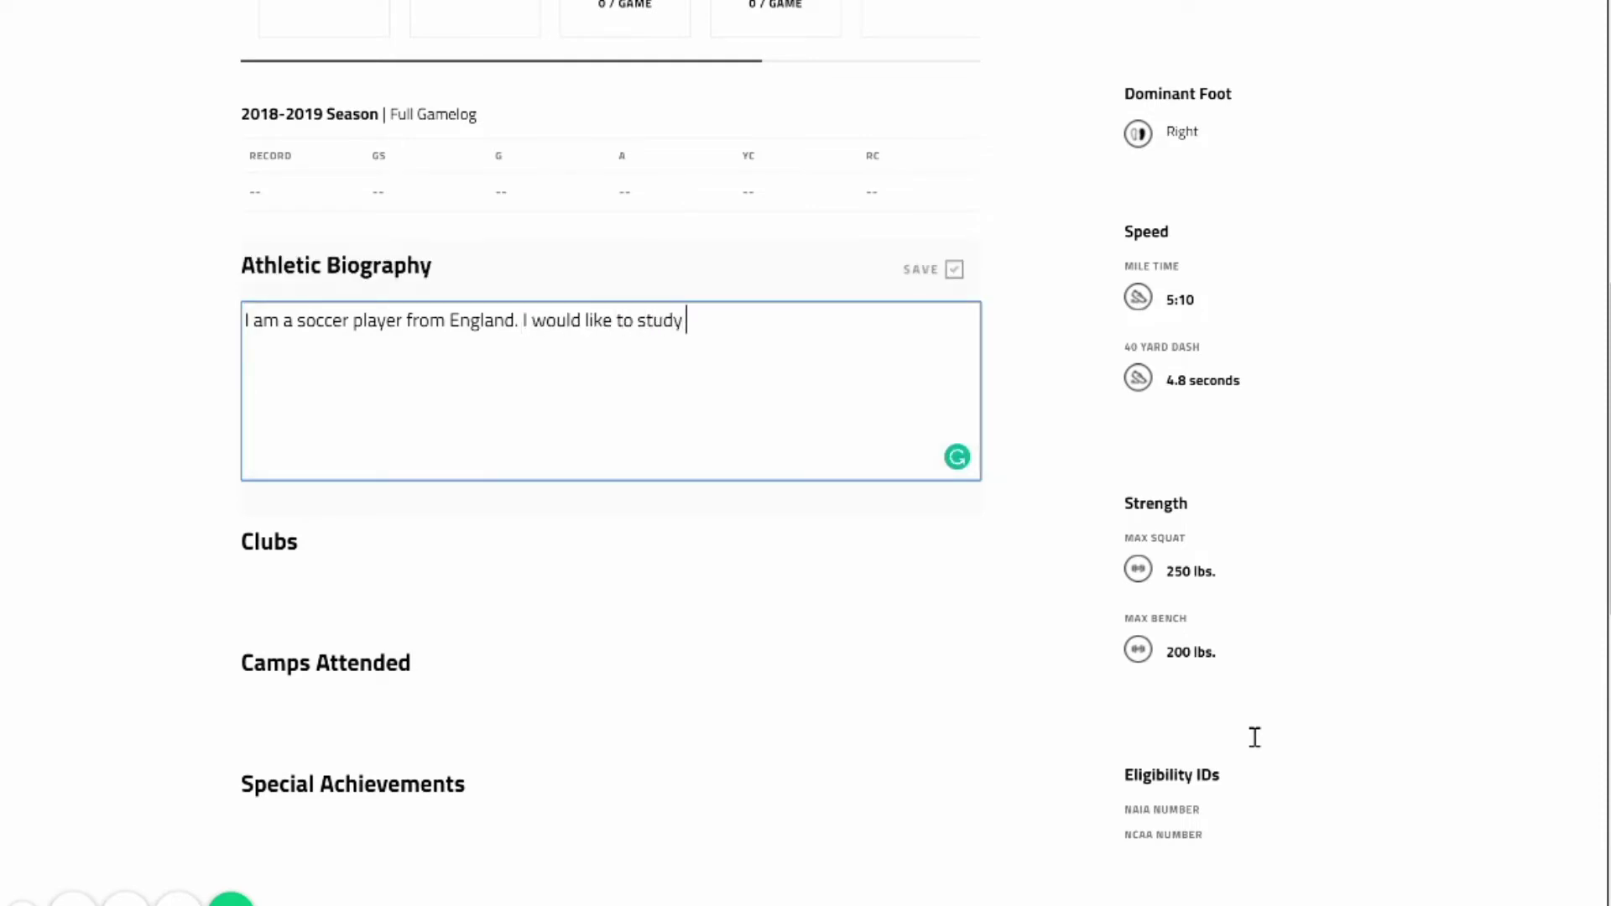
key("BackSpace")
key("BackSpace")
key("BackSpace")
type("keting, and")
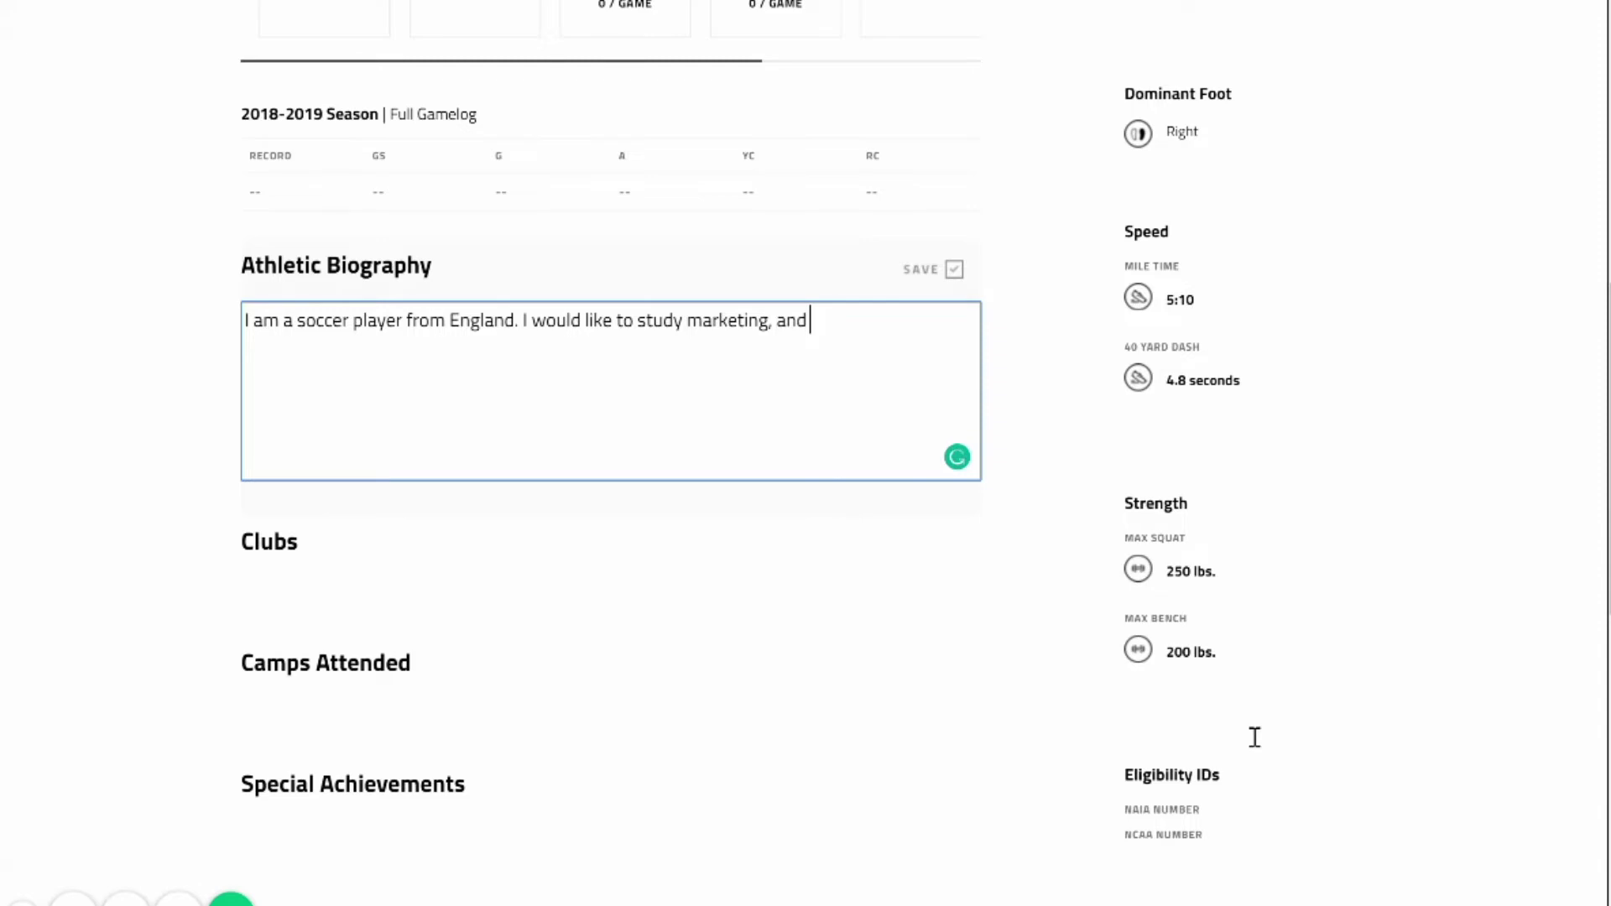
key("BackSpace")
key("BackSpace")
key("BackSpace")
key("BackSpace")
key("BackSpace")
key("BackSpace")
type(".")
left_click(948, 269)
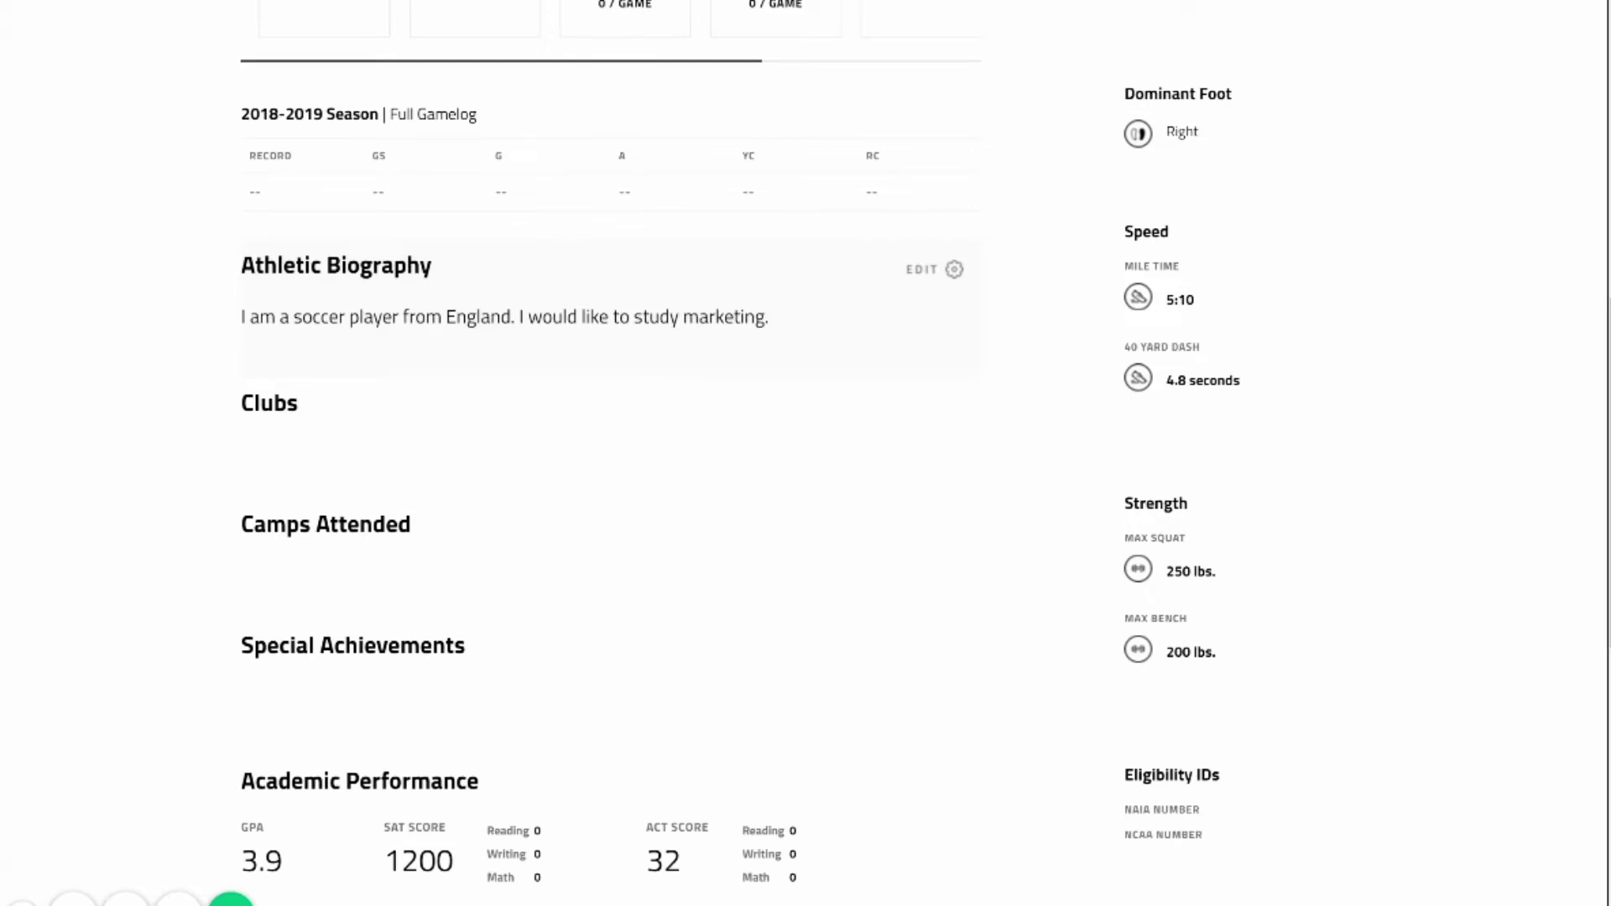
Cancel the pending Tonka United join request in the Clubs section.
left_click(954, 407)
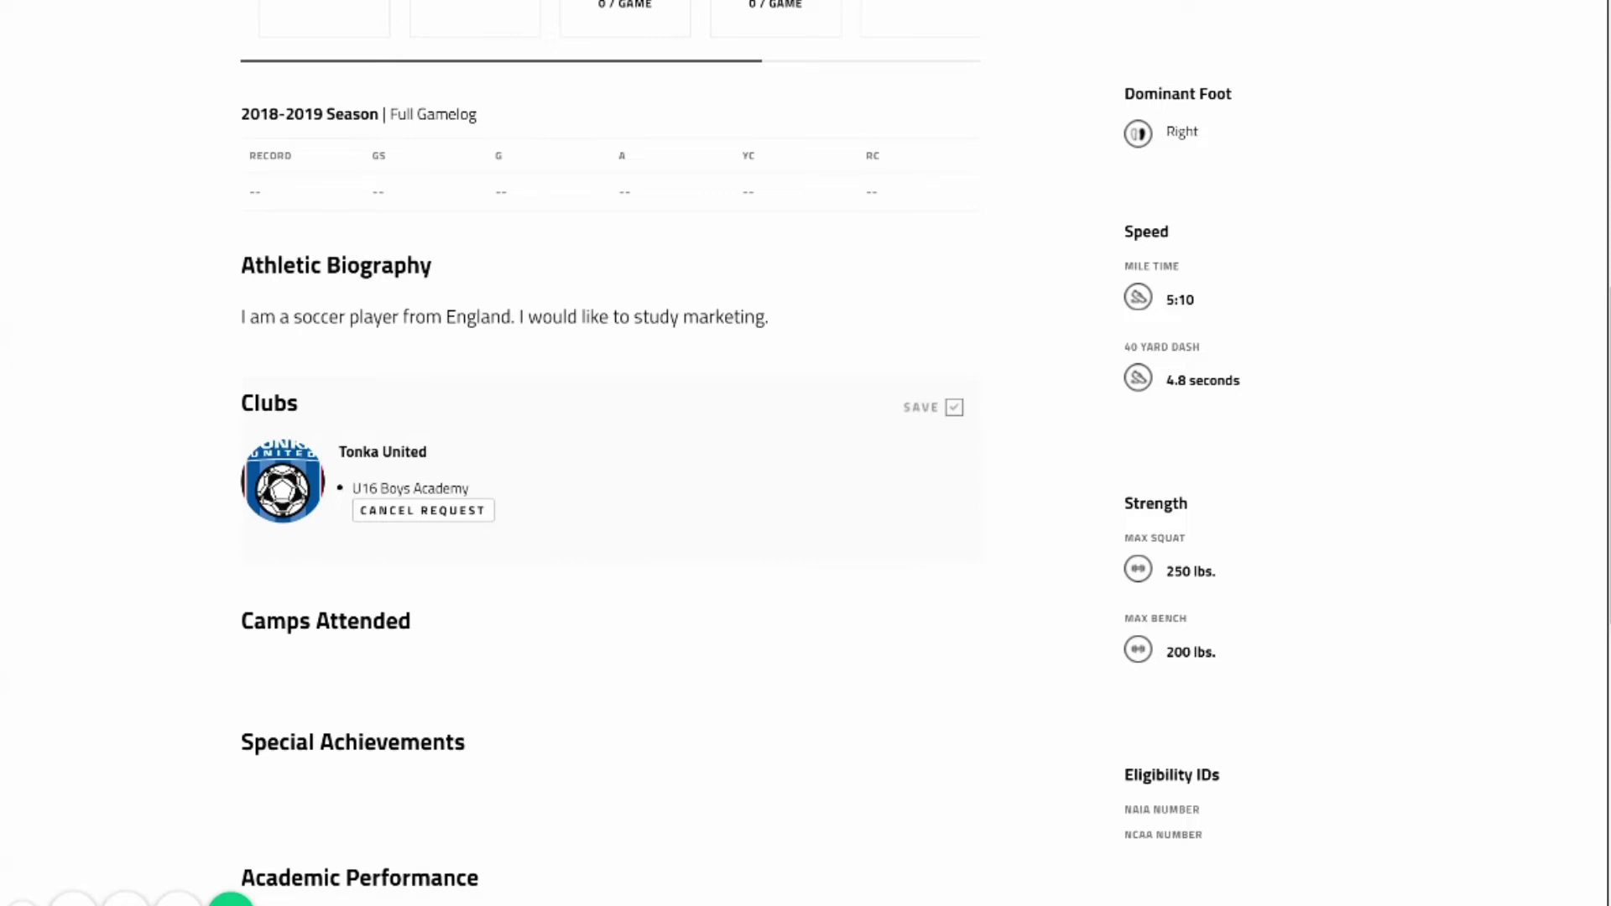
left_click(954, 407)
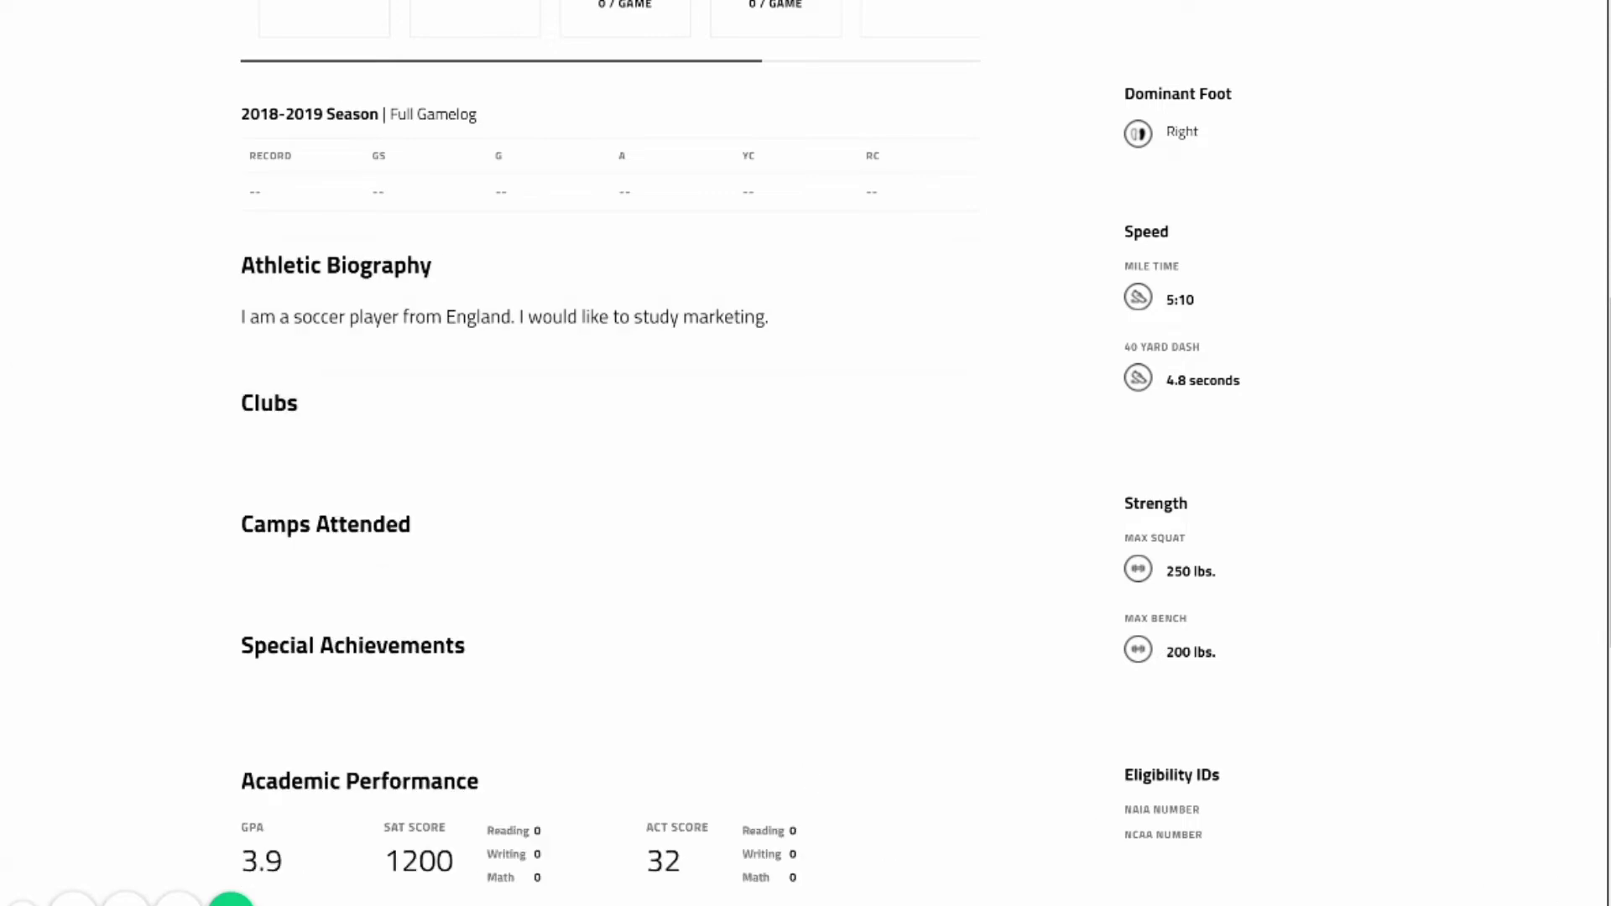
scroll(611, 403, "down", 2)
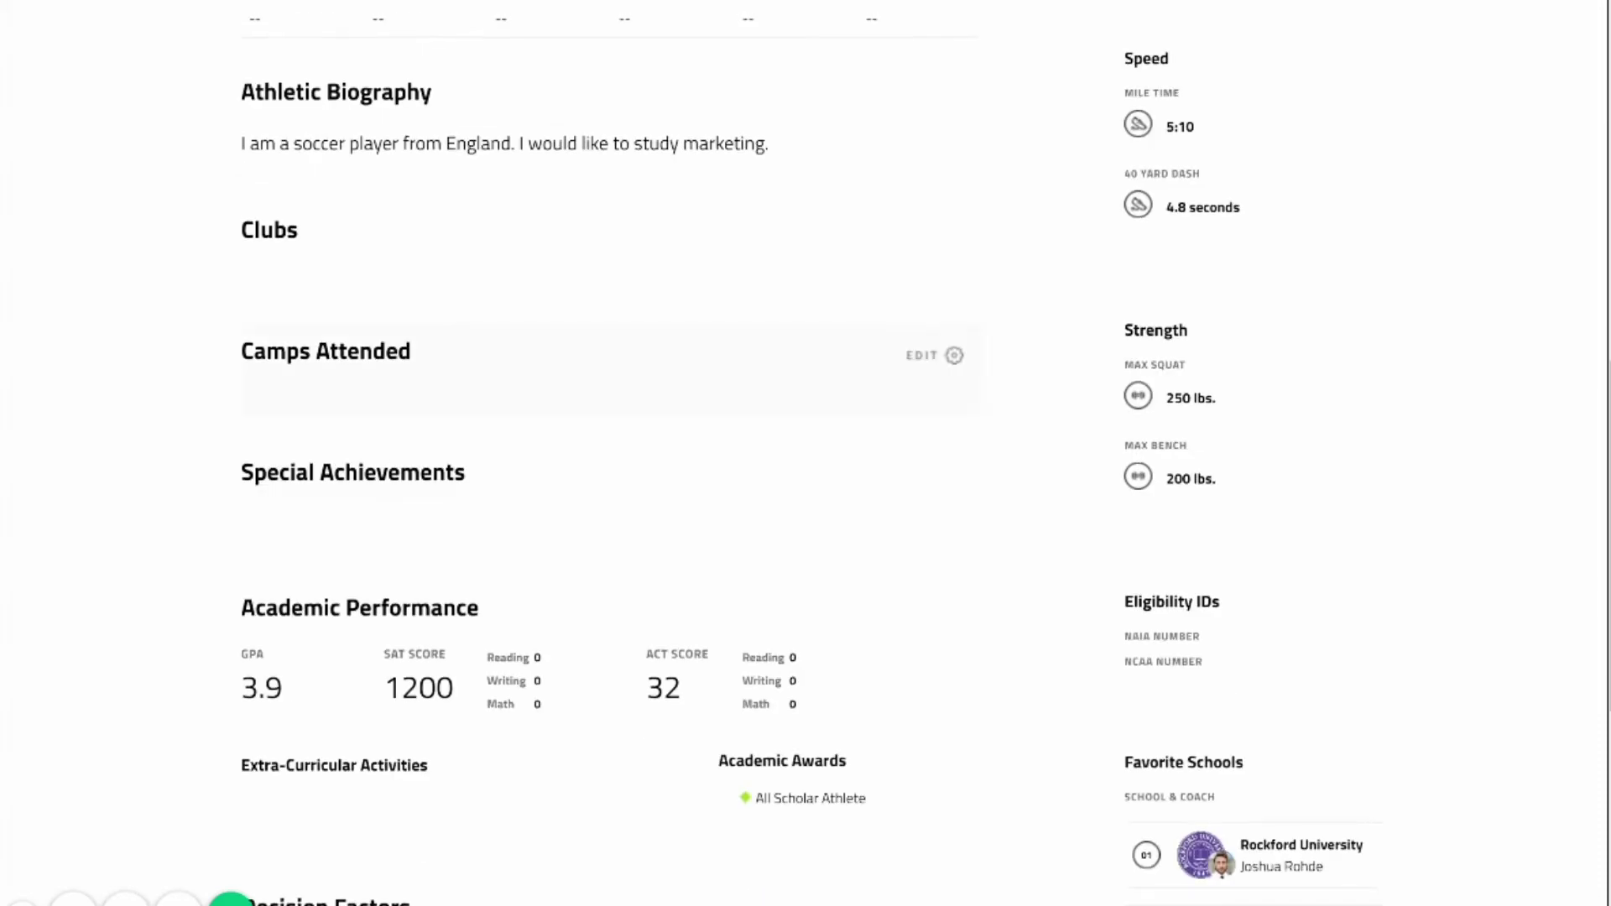
Add 'RecruitChute ID CAMP' with the ENTERPRISE SELECT logo to Camps Attended.
left_click(954, 355)
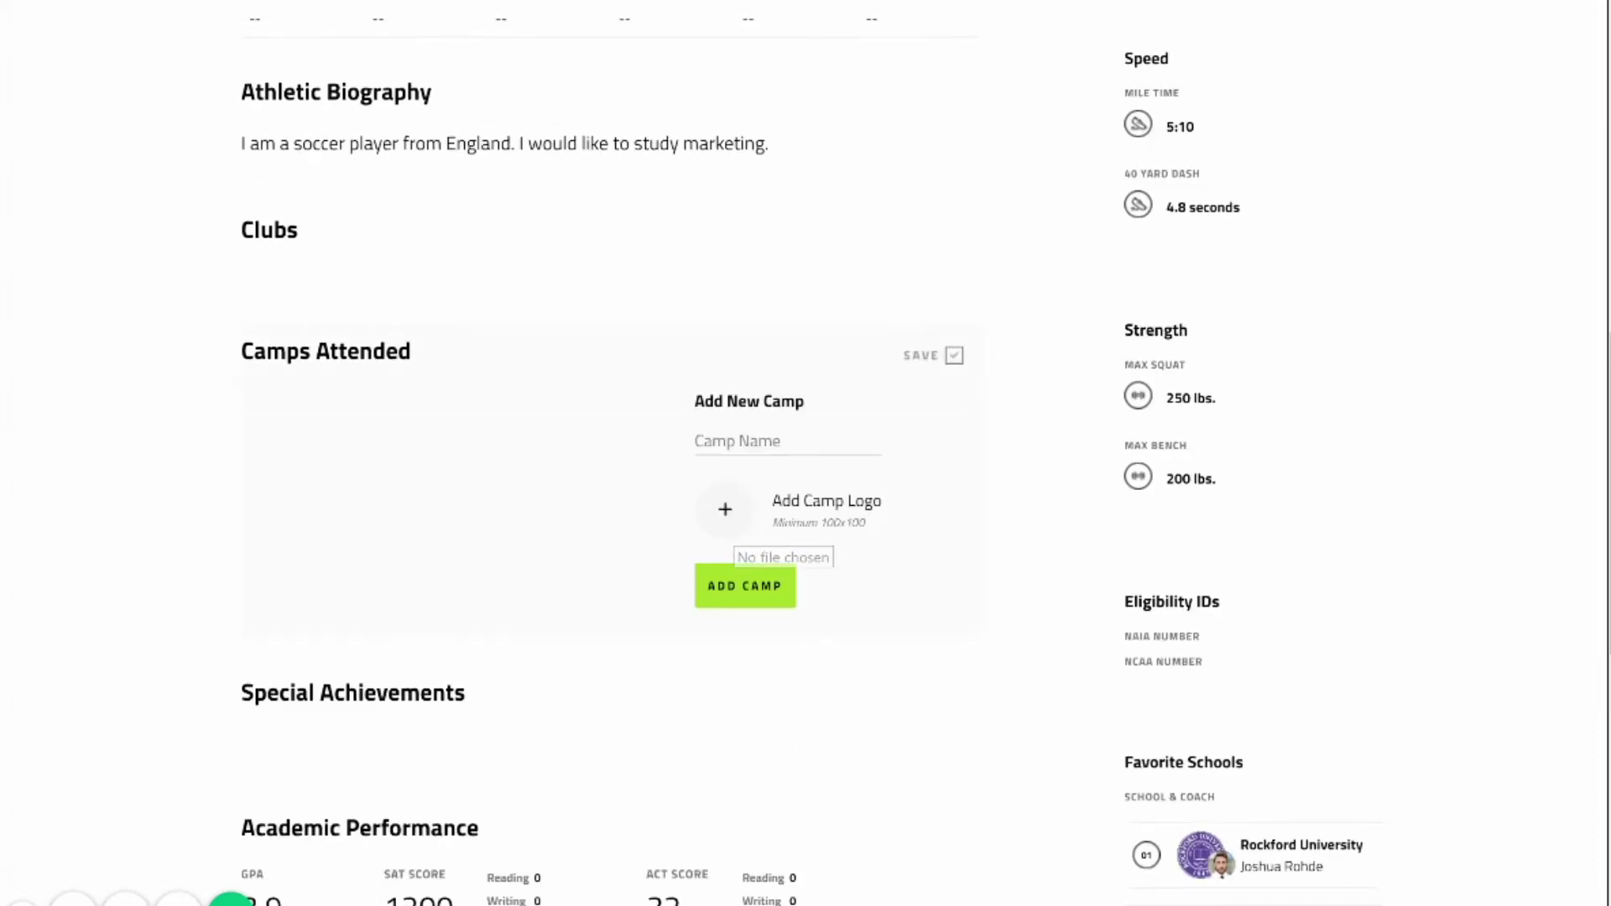
left_click(725, 509)
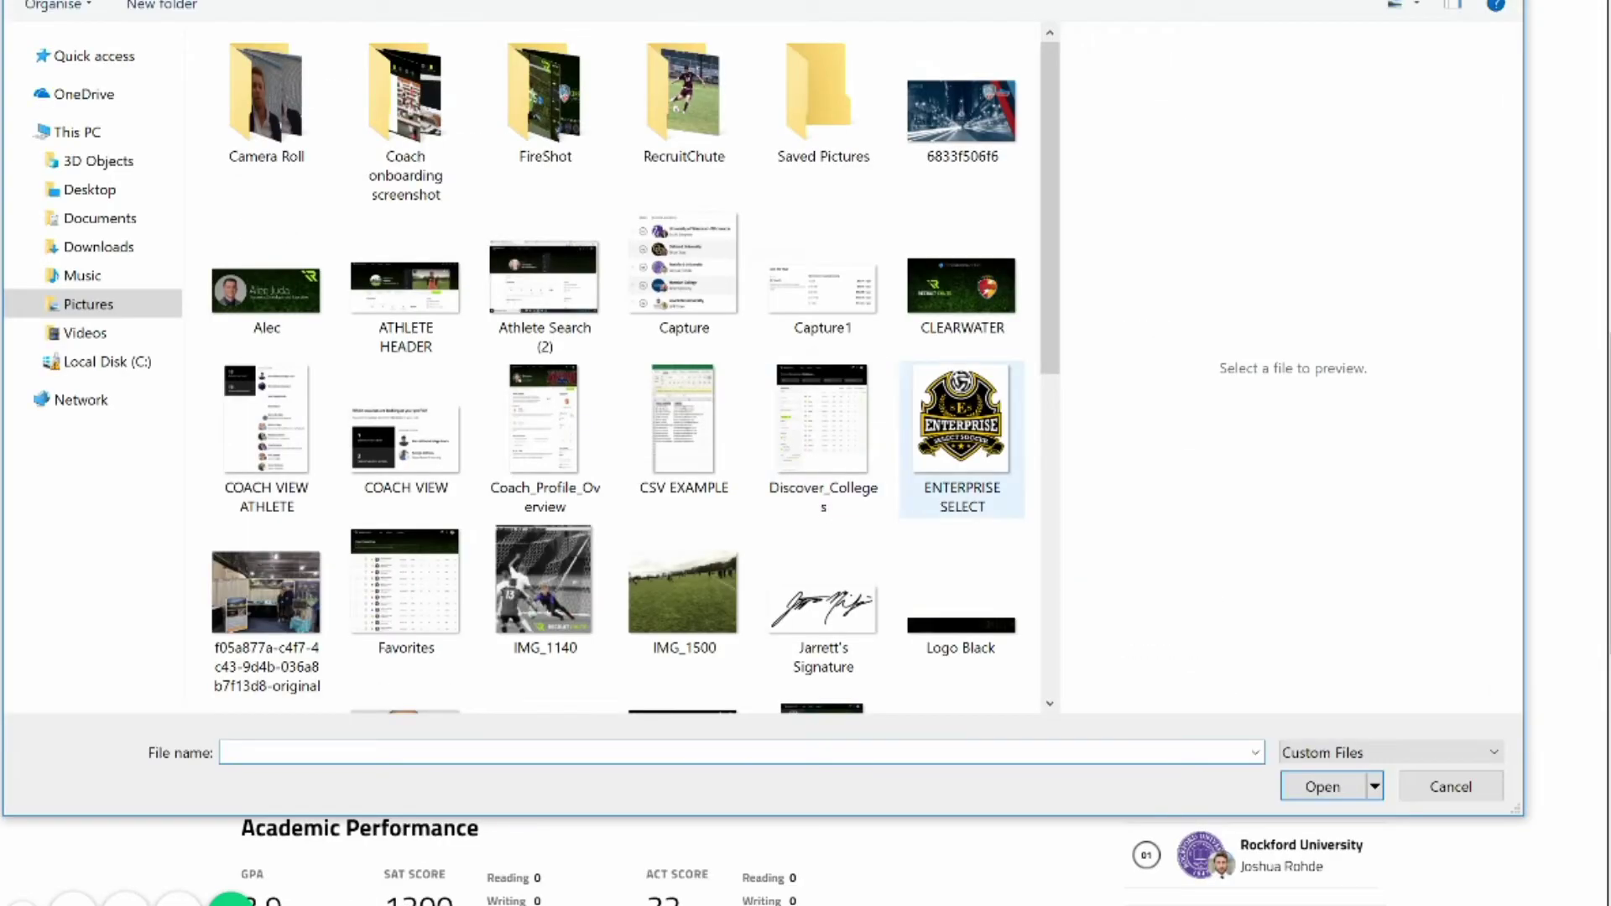
double_click(962, 415)
type("R")
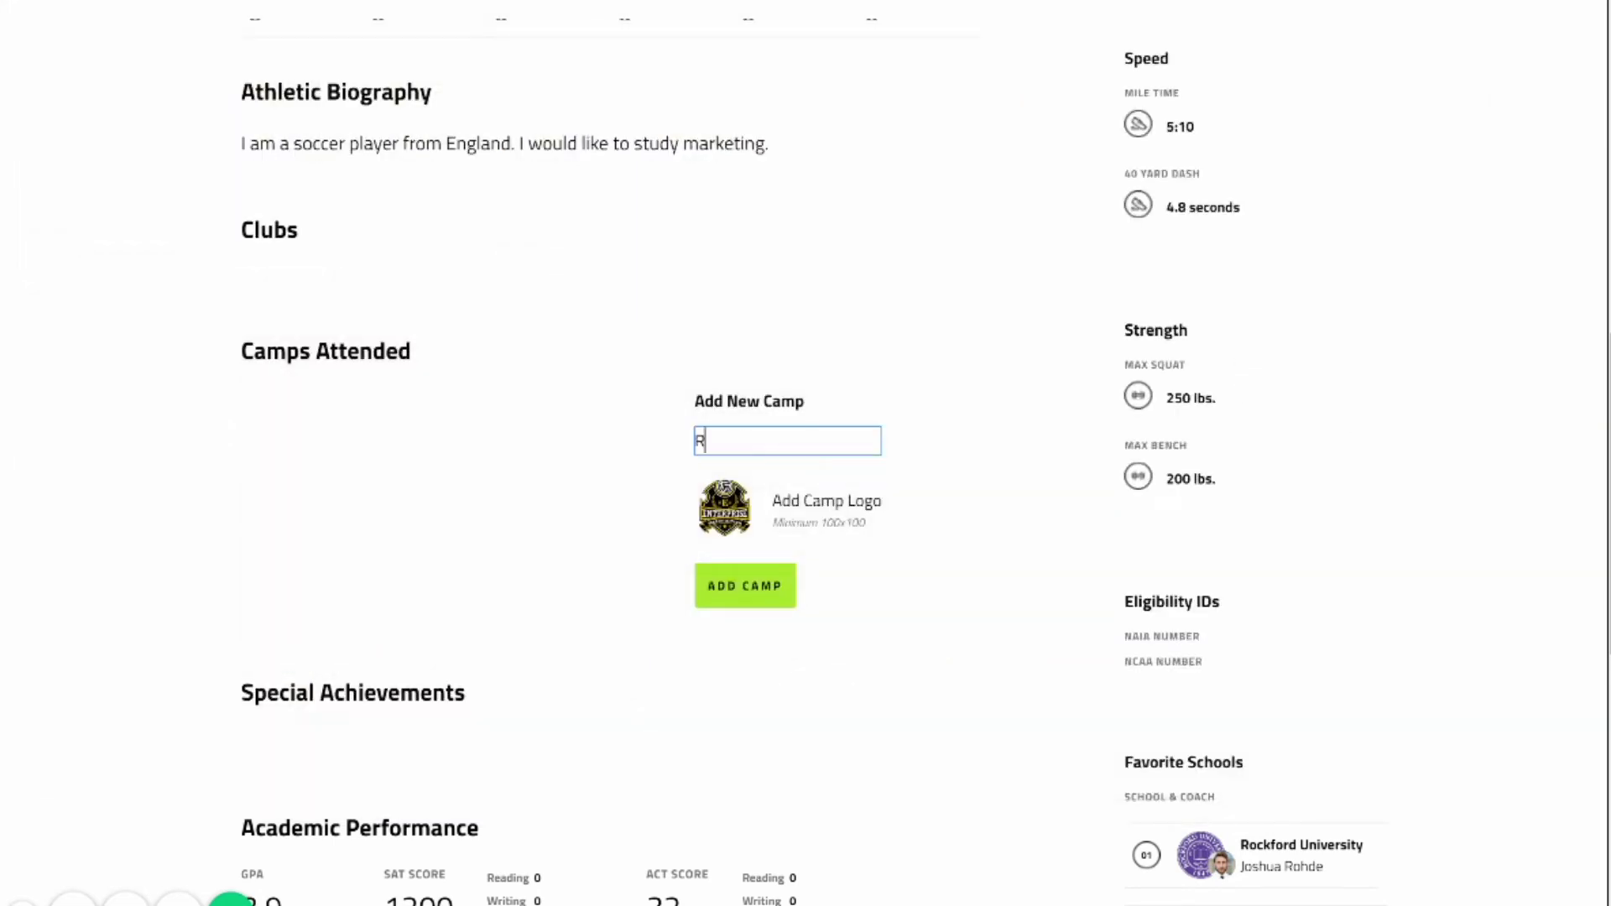
type("ecruitChute ID CAMP")
key("Return")
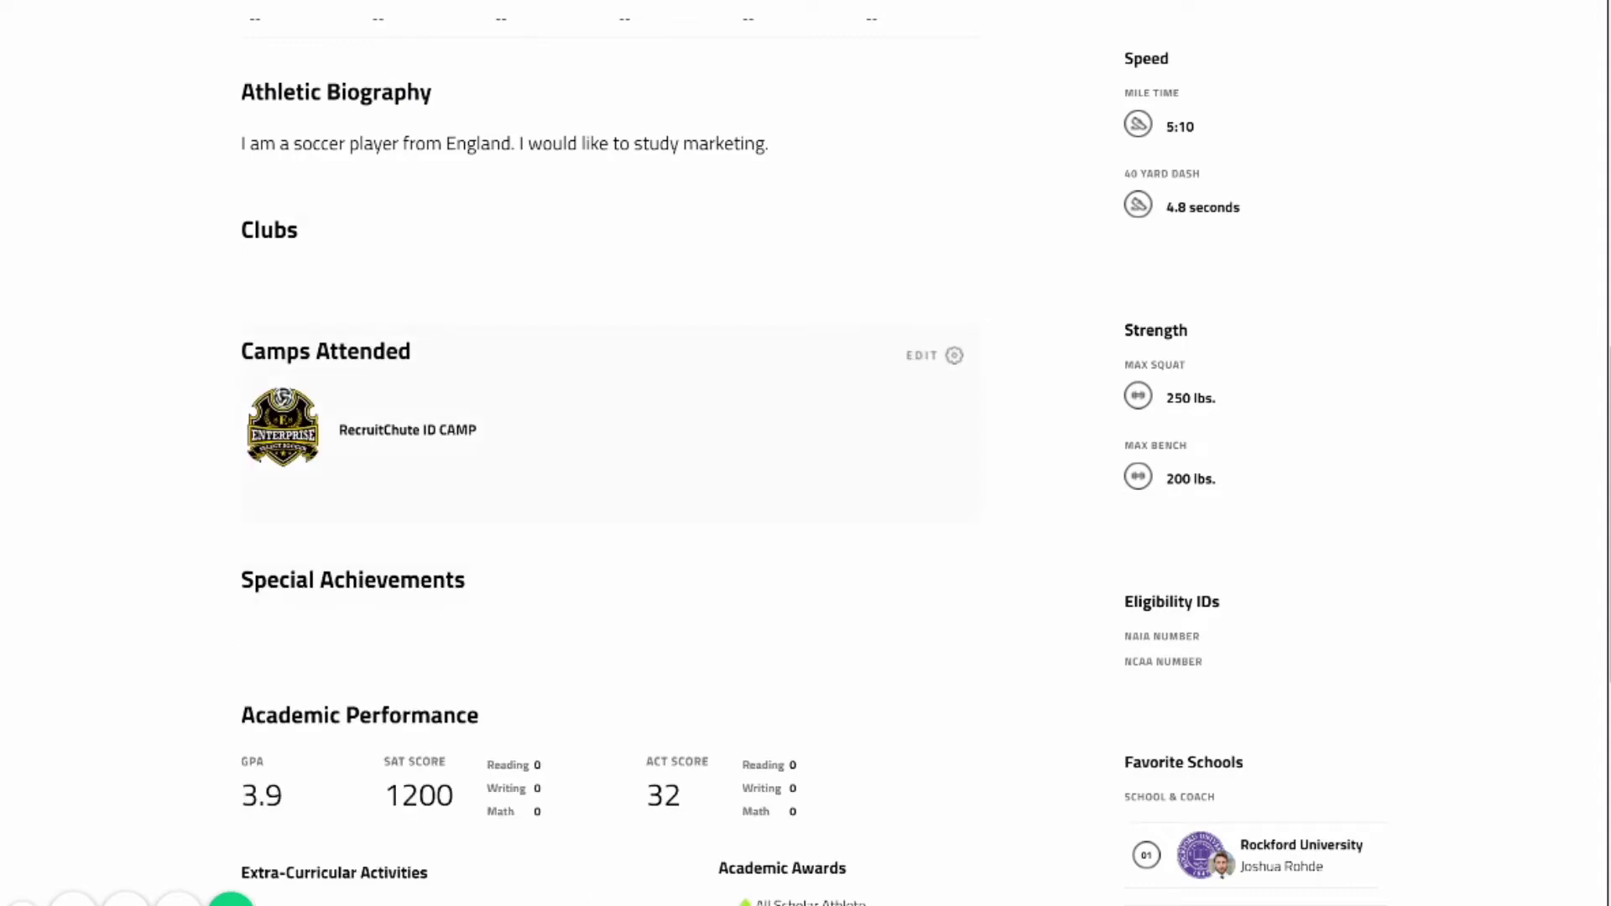
scroll(922, 369, "down", 3)
Add 'Captain of my High School Team' as a special achievement.
left_click(923, 371)
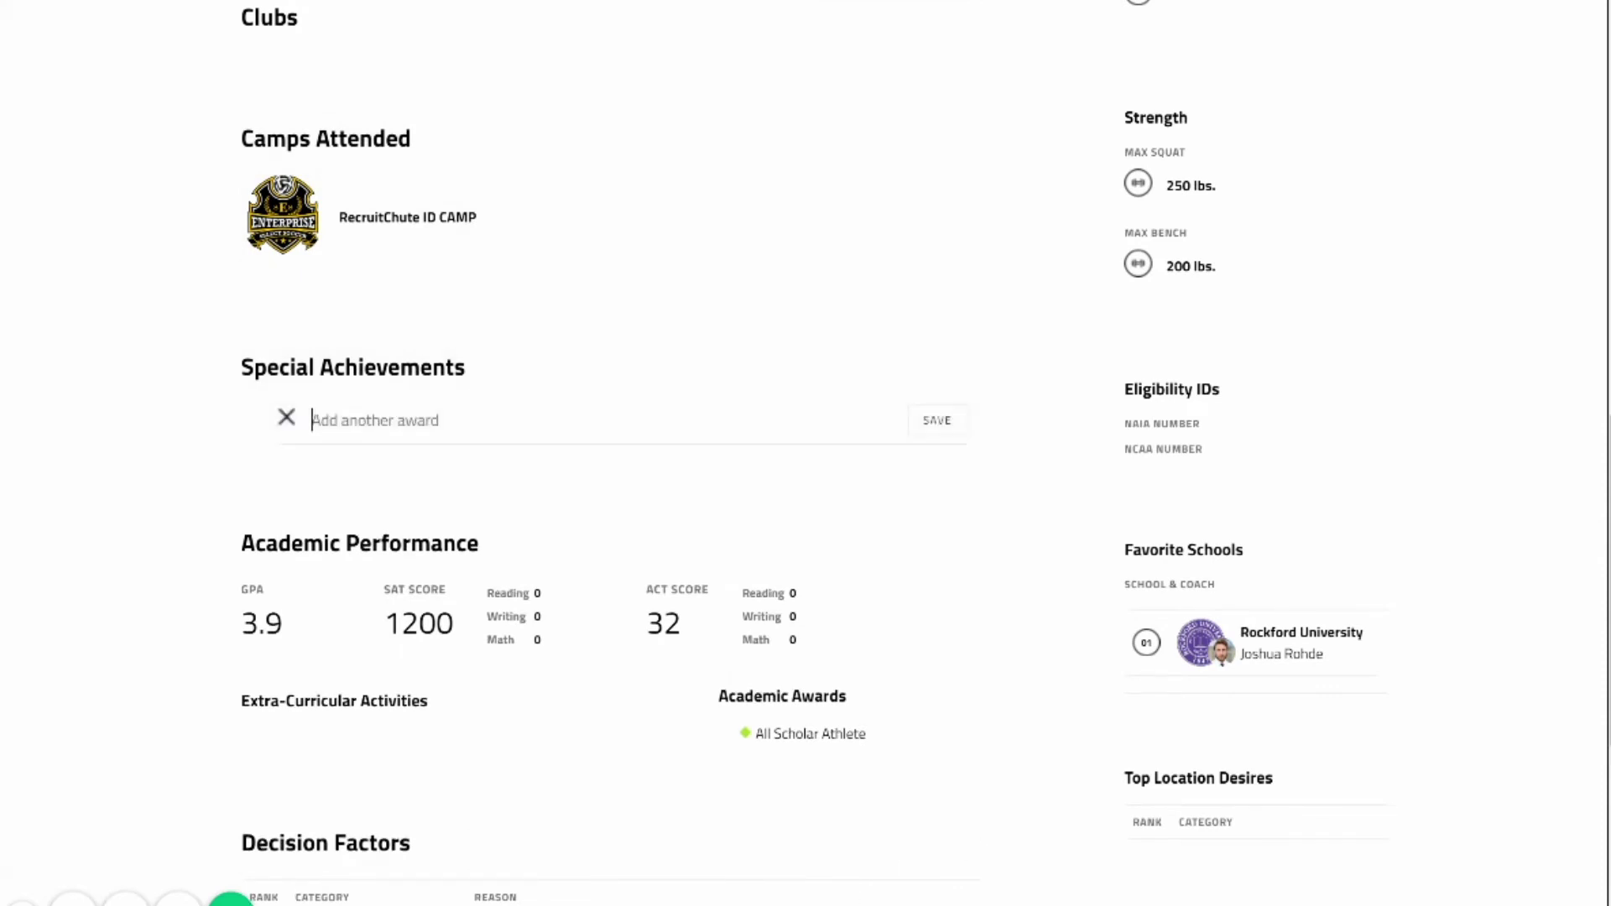
type("Captain o")
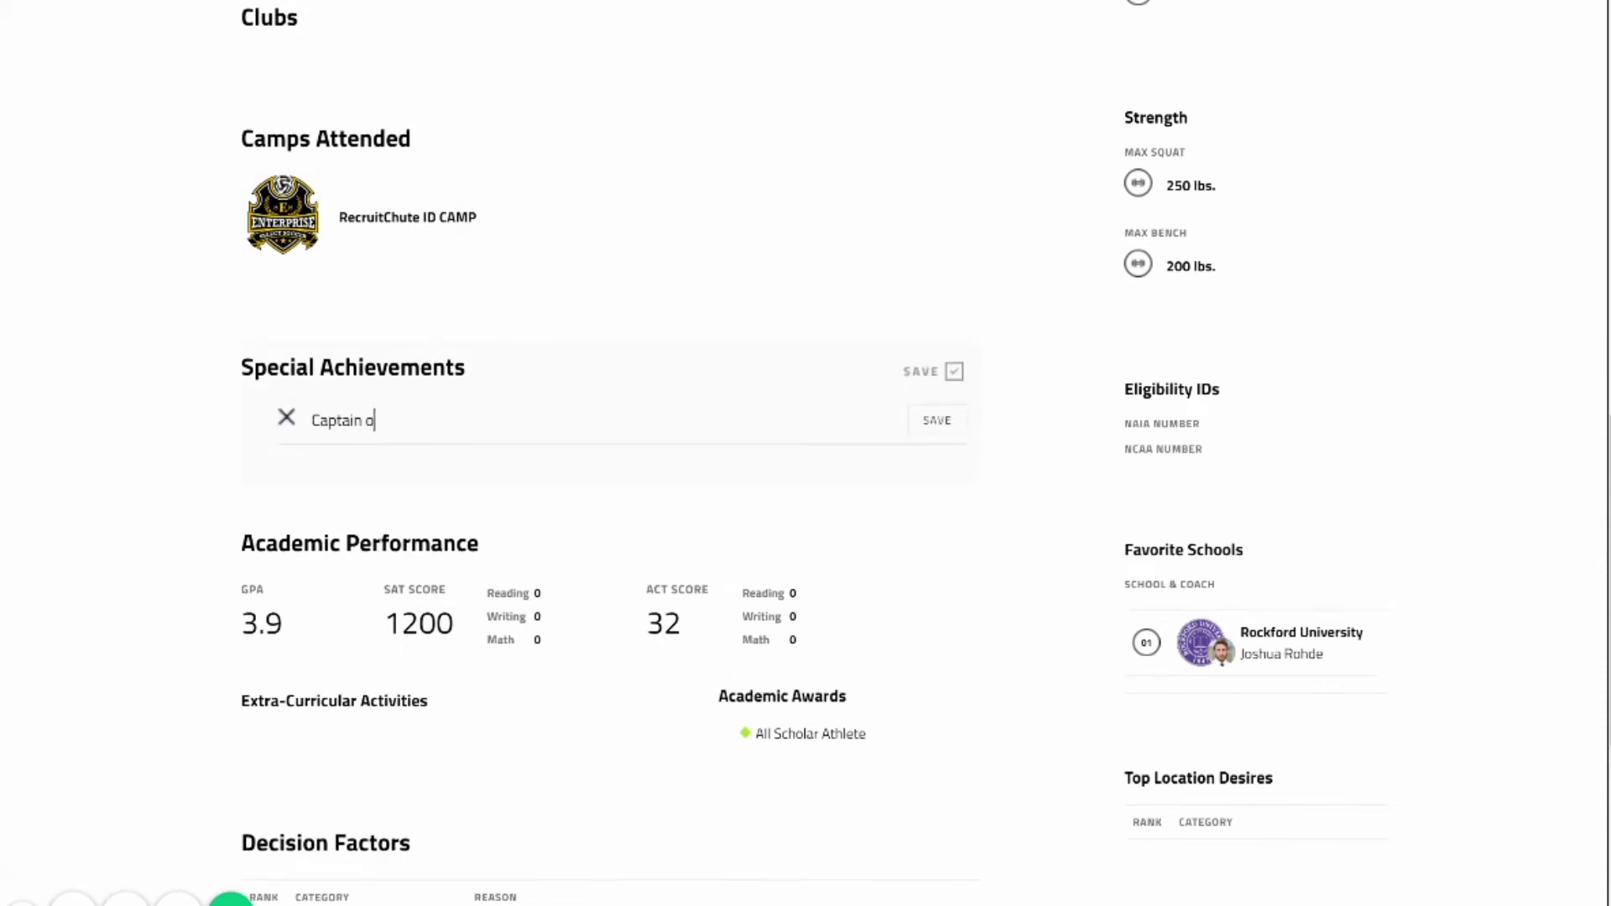
type("f my High School Team")
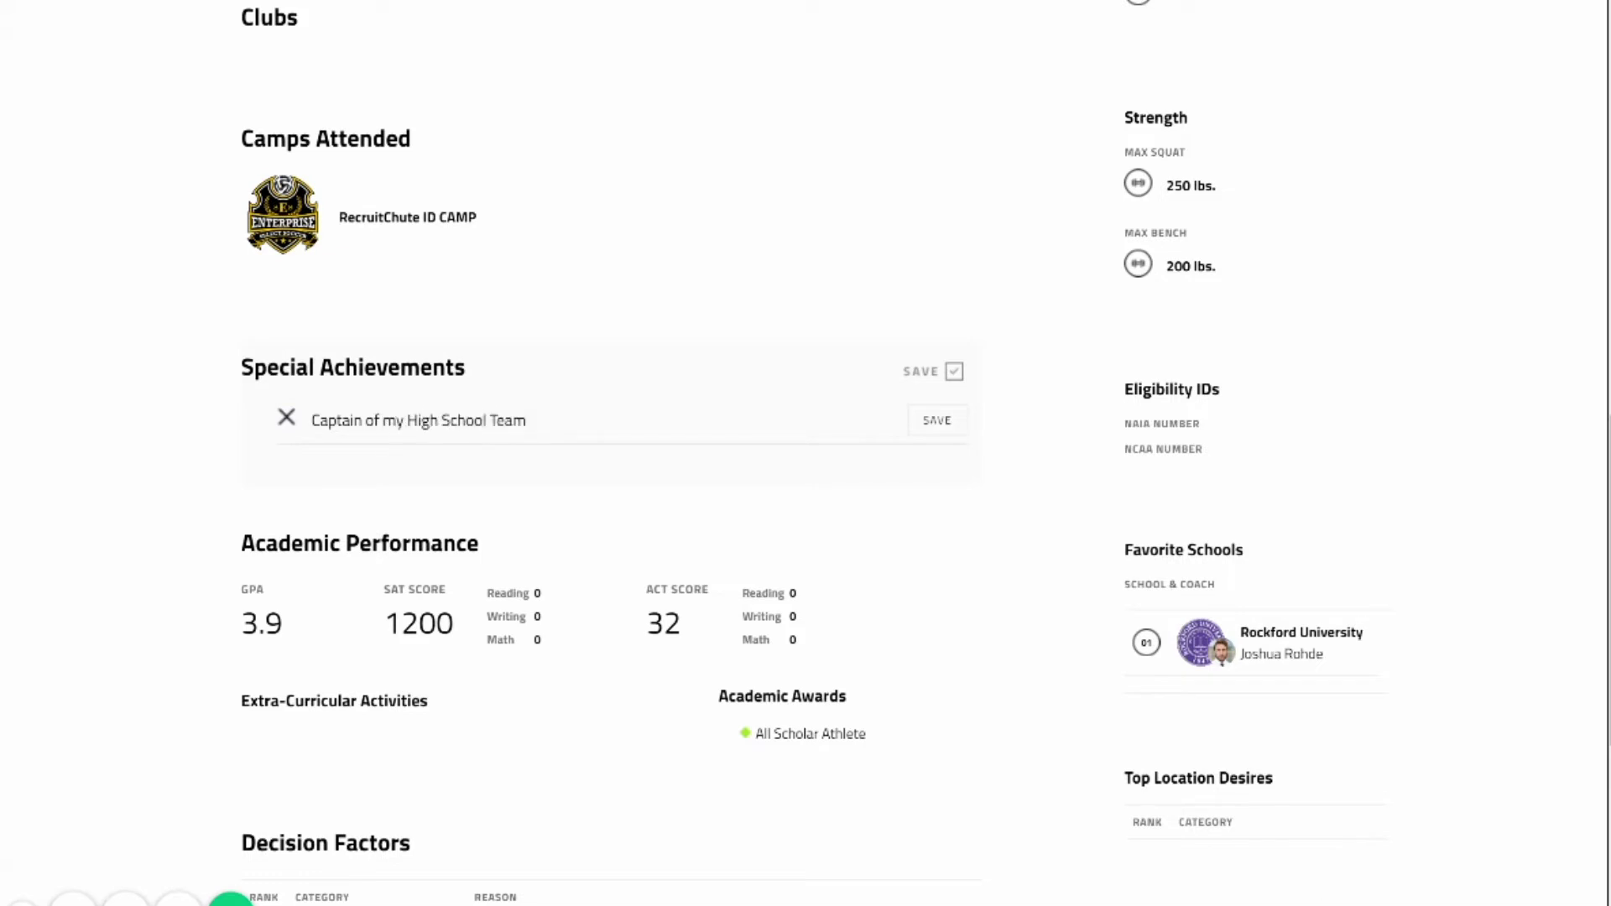
key("Return")
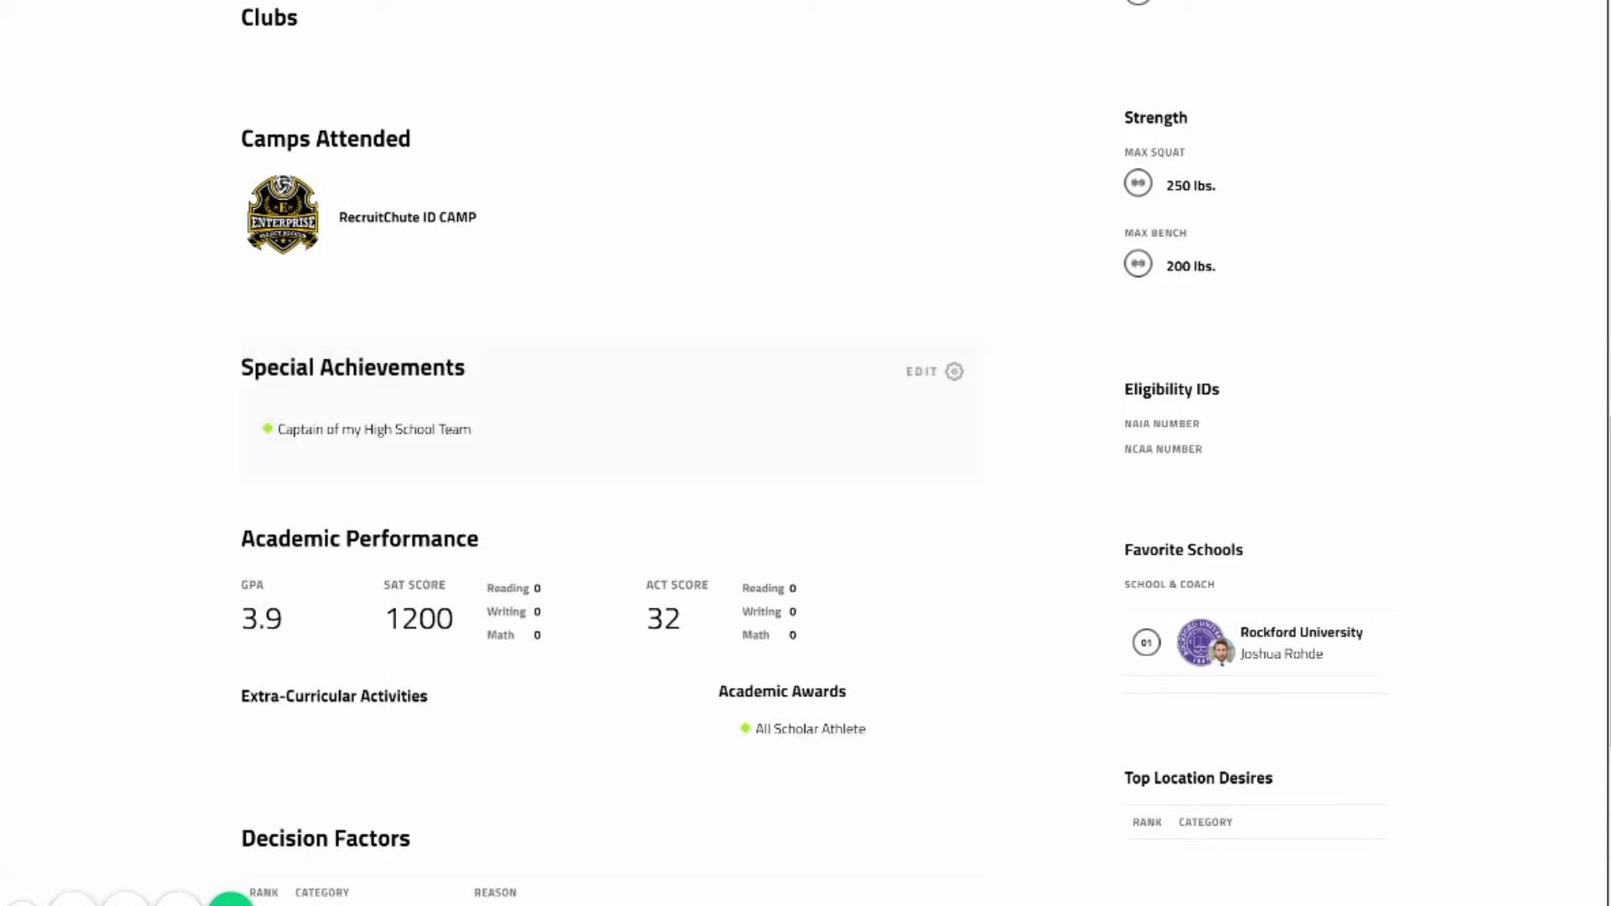
scroll(1021, 671, "down", 5)
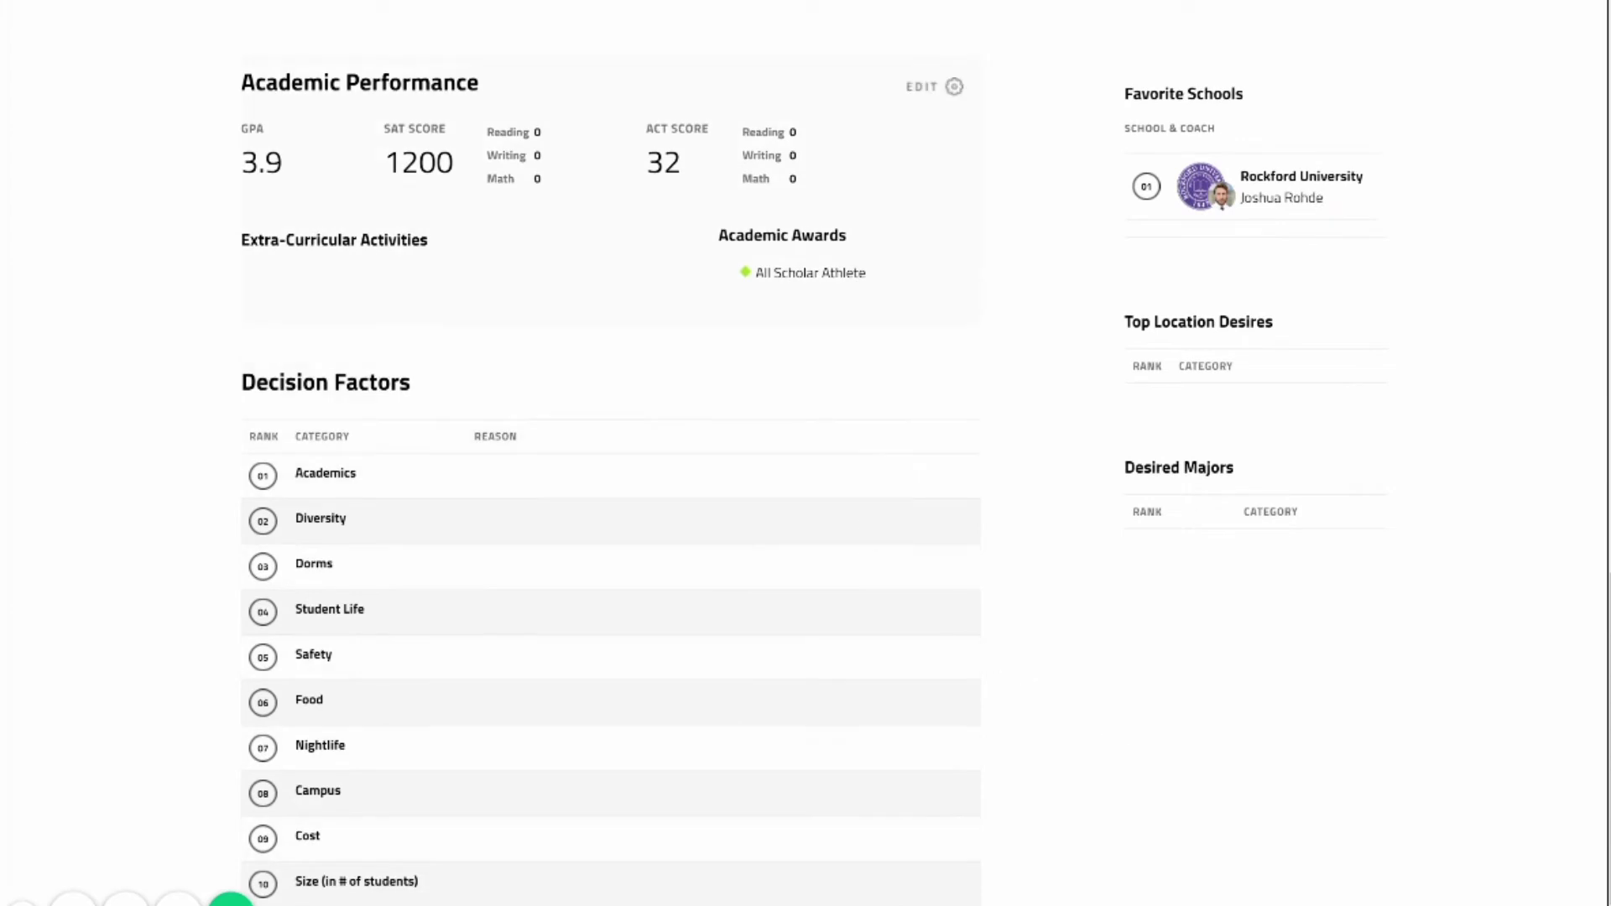
Enter 'I volunteer once a week' as the extra-curricular activity and save Academic Performance.
left_click(953, 86)
left_click(520, 377)
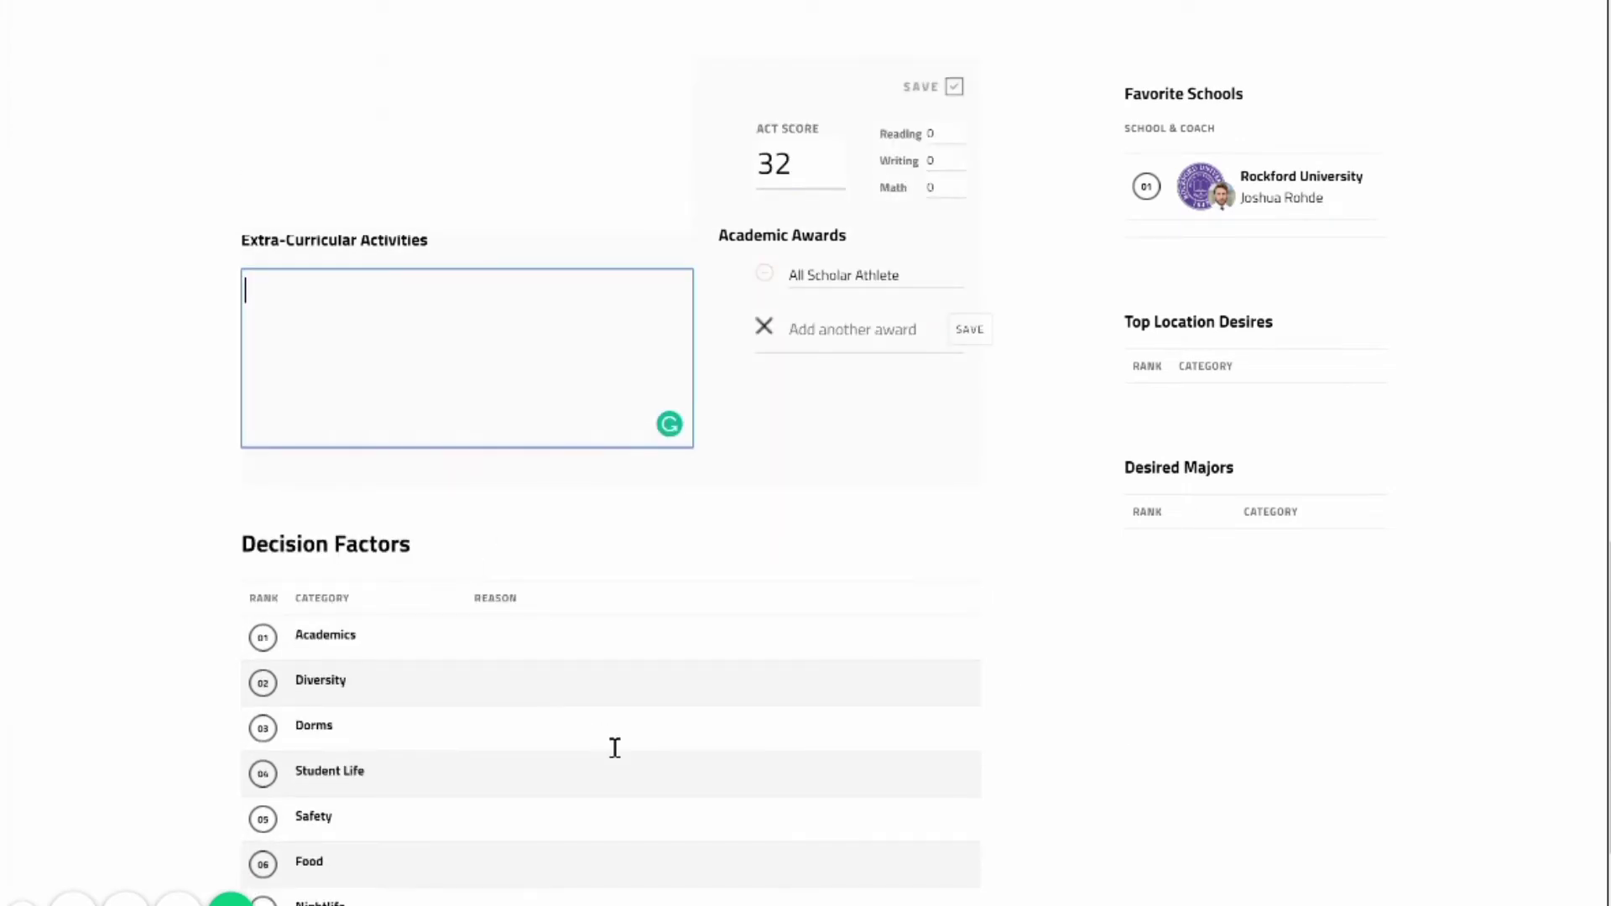
type("I vol")
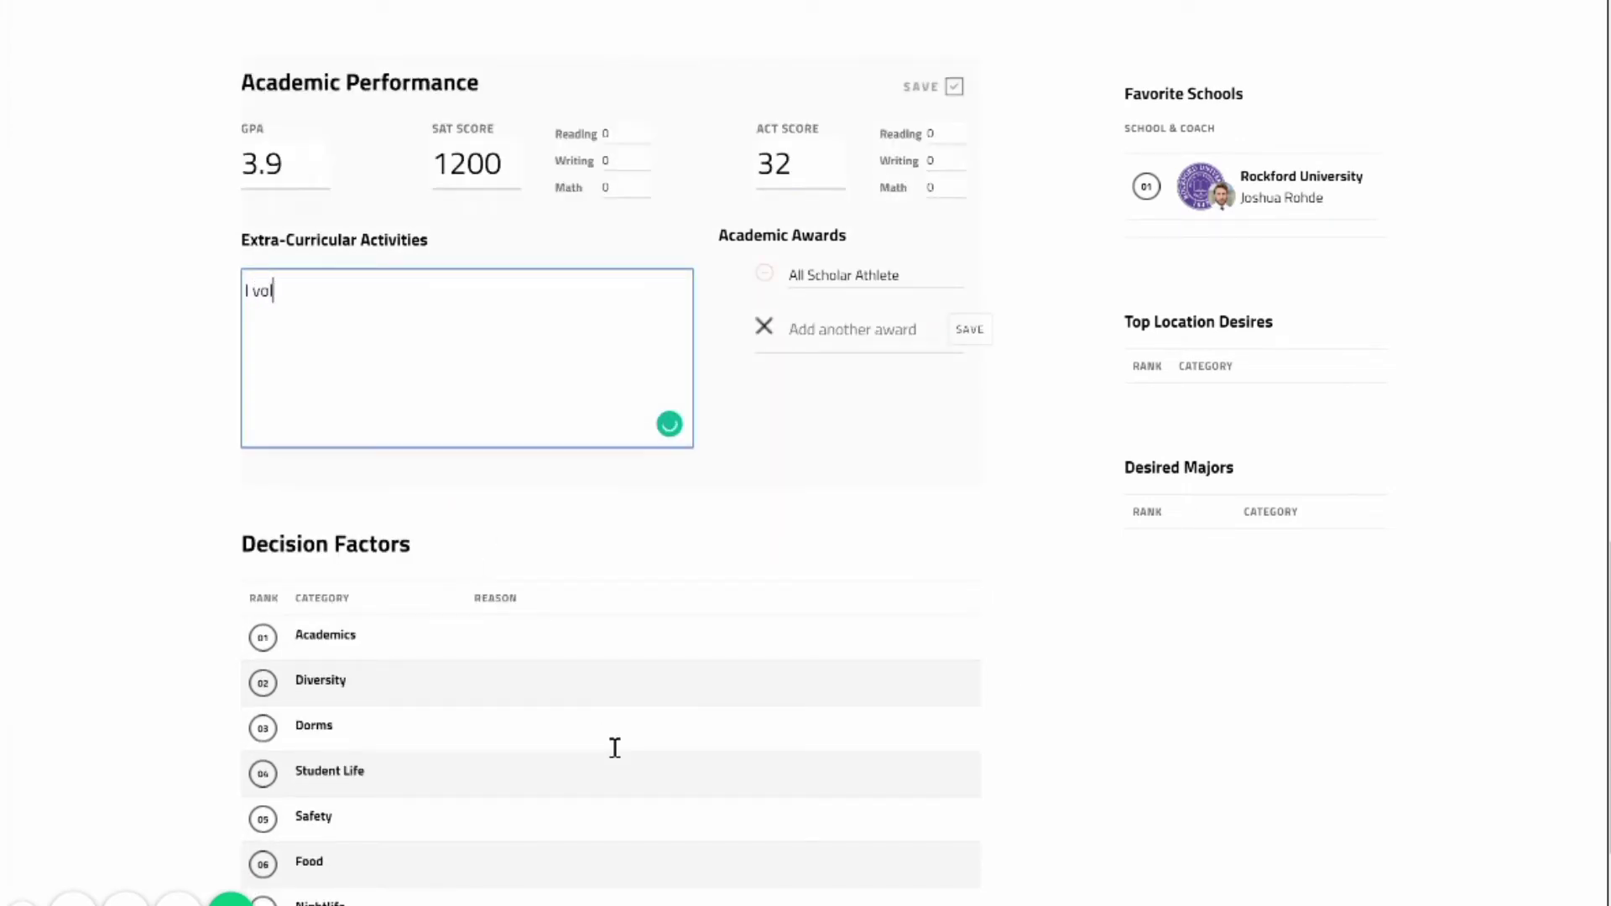
type("unteer once a week")
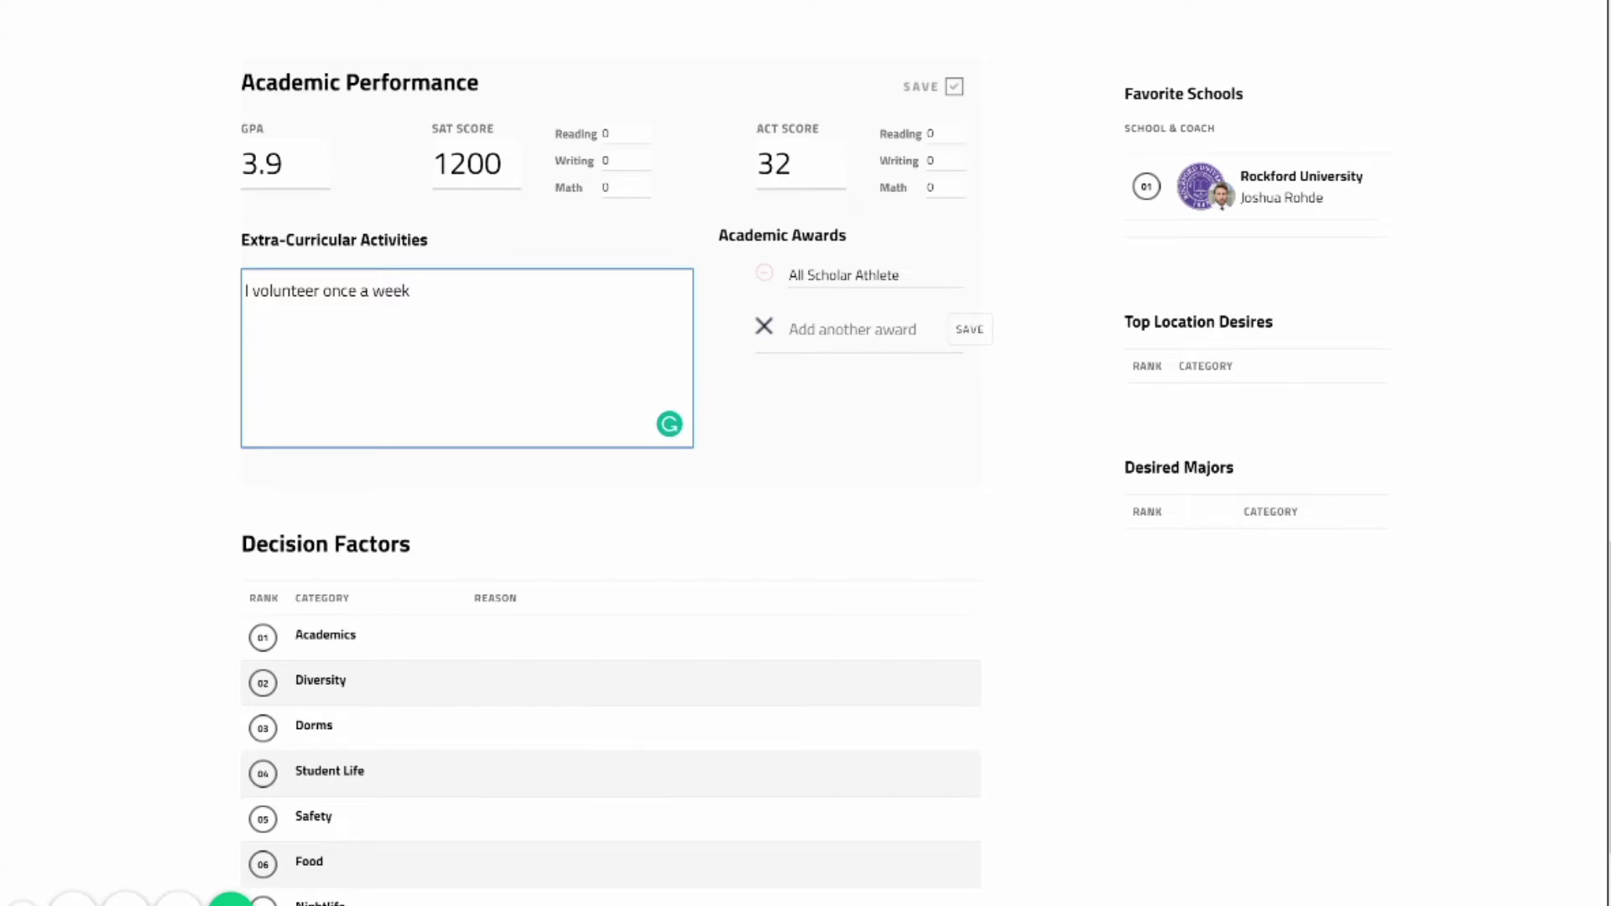
left_click(953, 87)
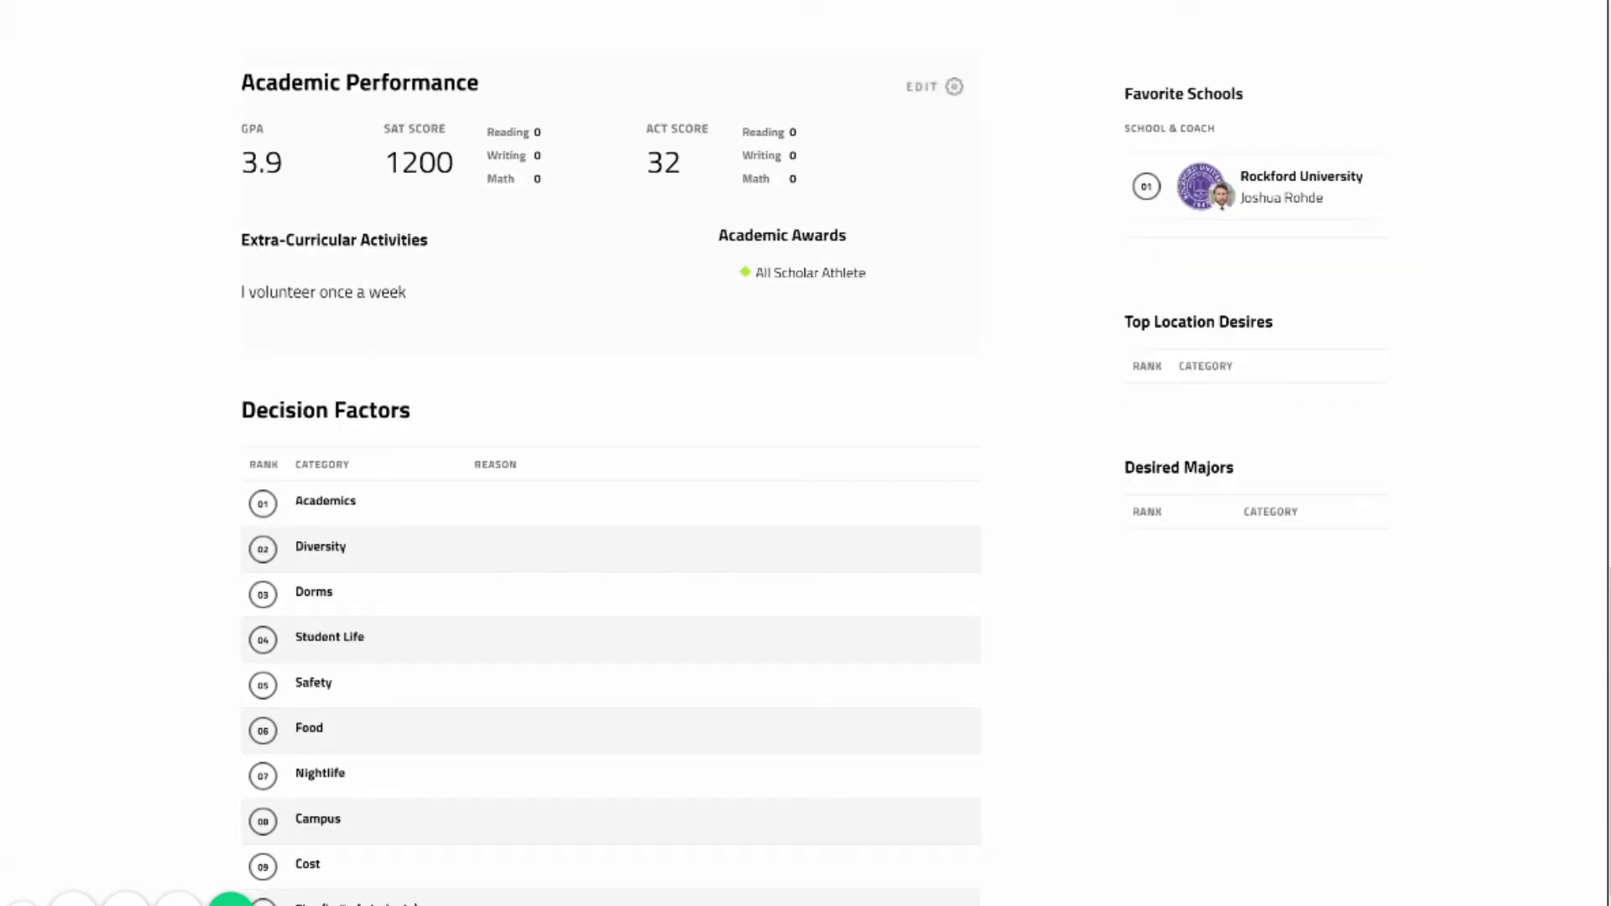
scroll(802, 460, "down", 1)
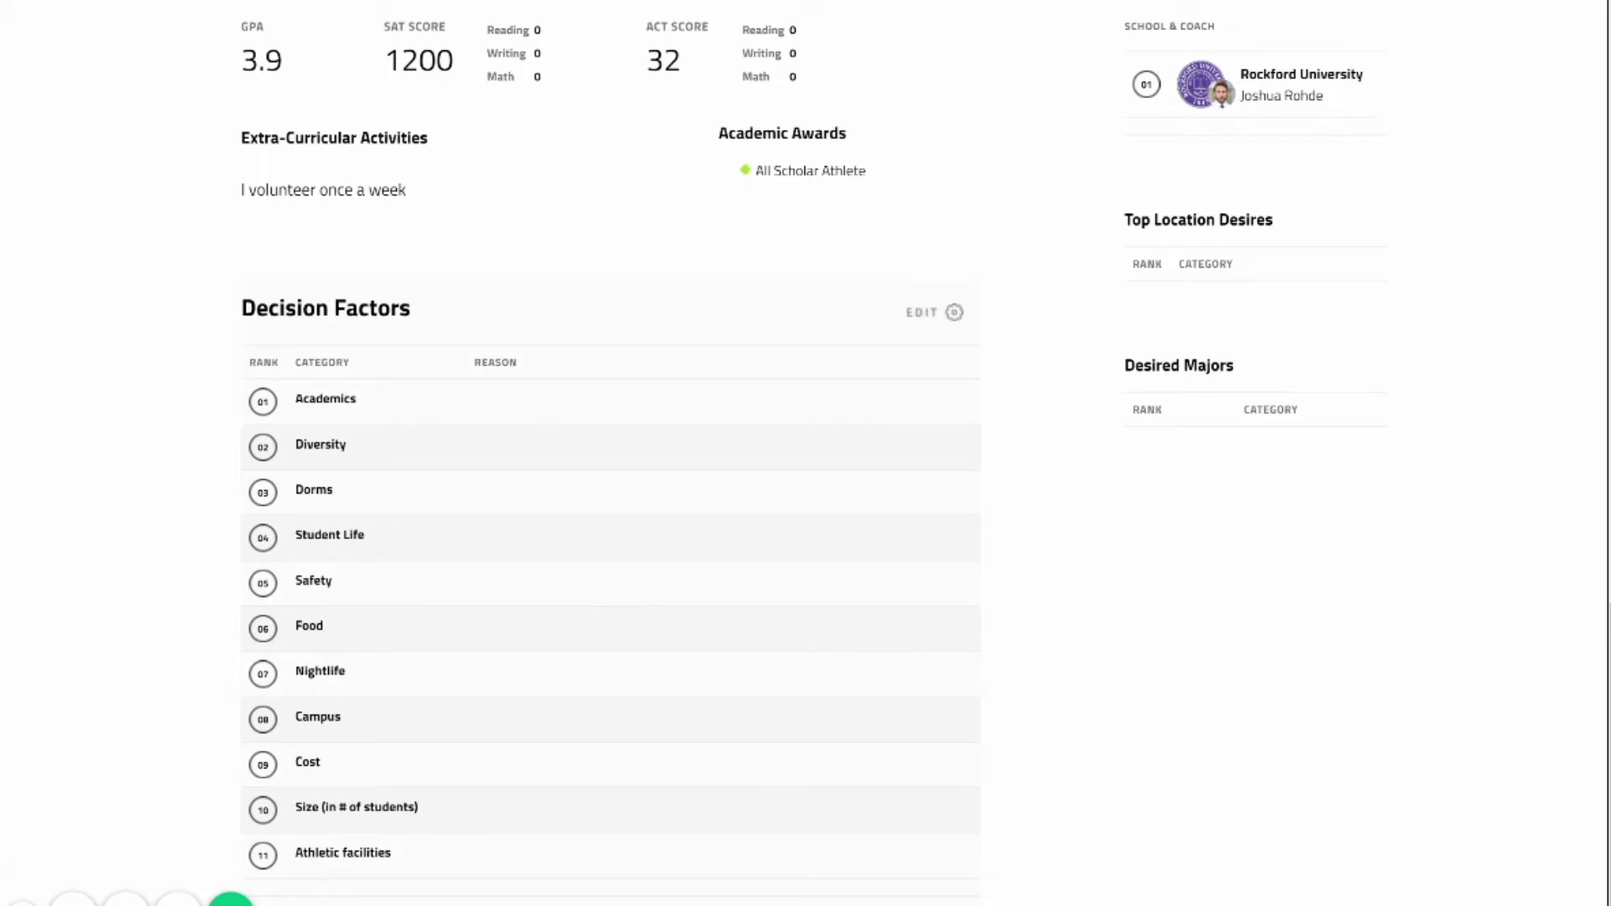
Begin reordering the Decision Factors ranking, moving Cost up to rank 02.
left_click(934, 312)
scroll(611, 453, "down", 3)
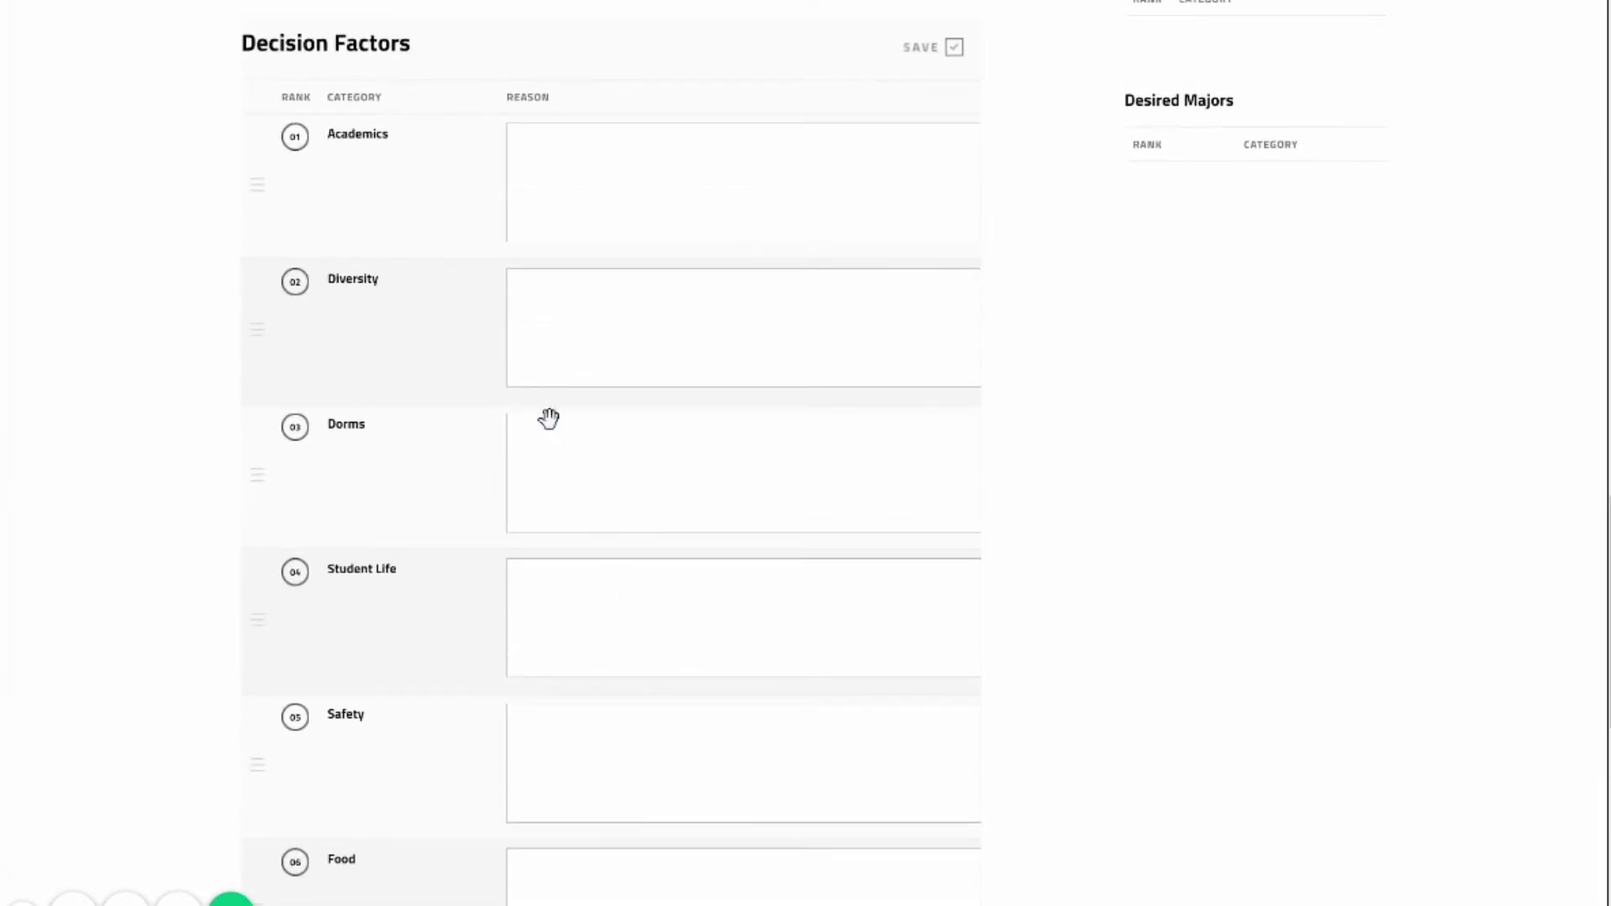
scroll(557, 431, "down", 5)
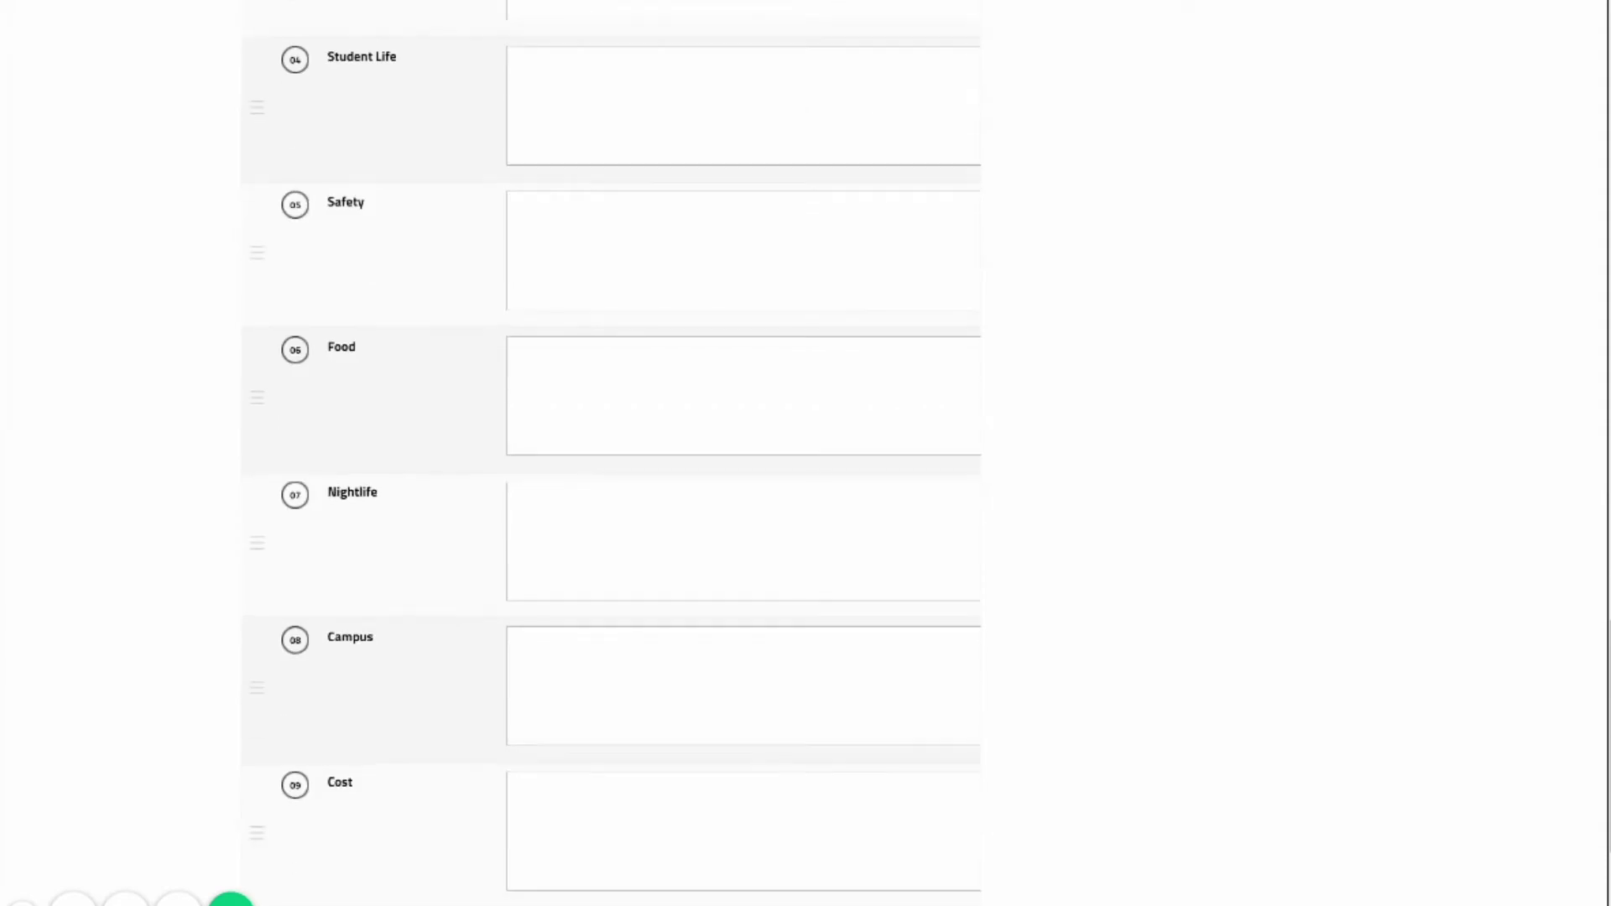
scroll(610, 453, "down", 3)
left_click_drag(629, 469, 632, 230)
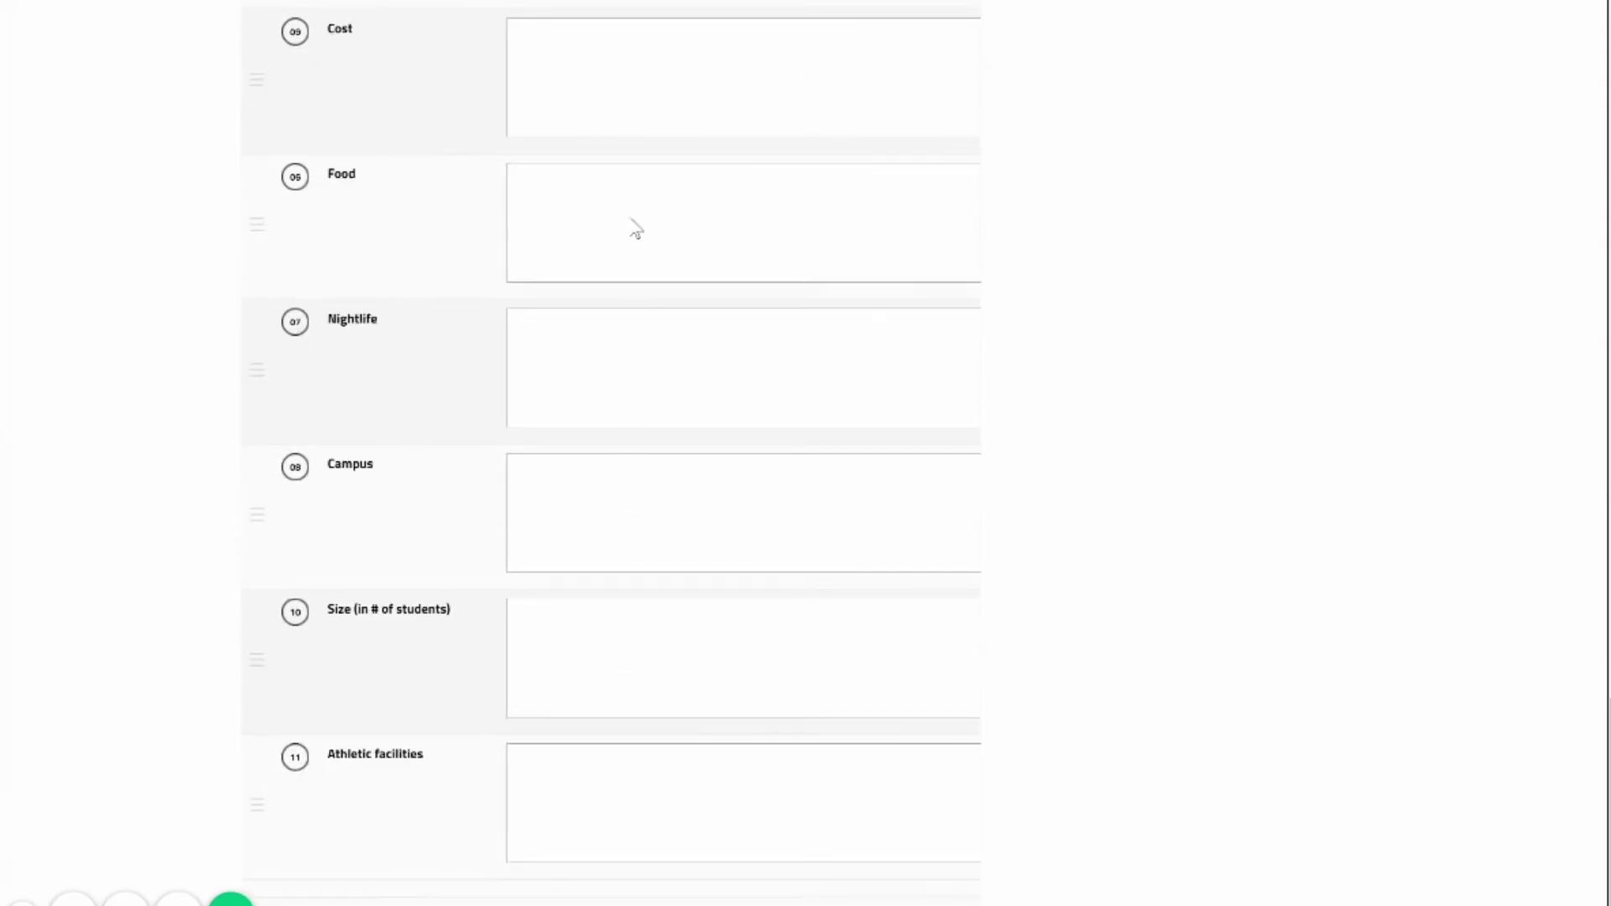
scroll(691, 572, "up", 5)
scroll(690, 571, "up", 2)
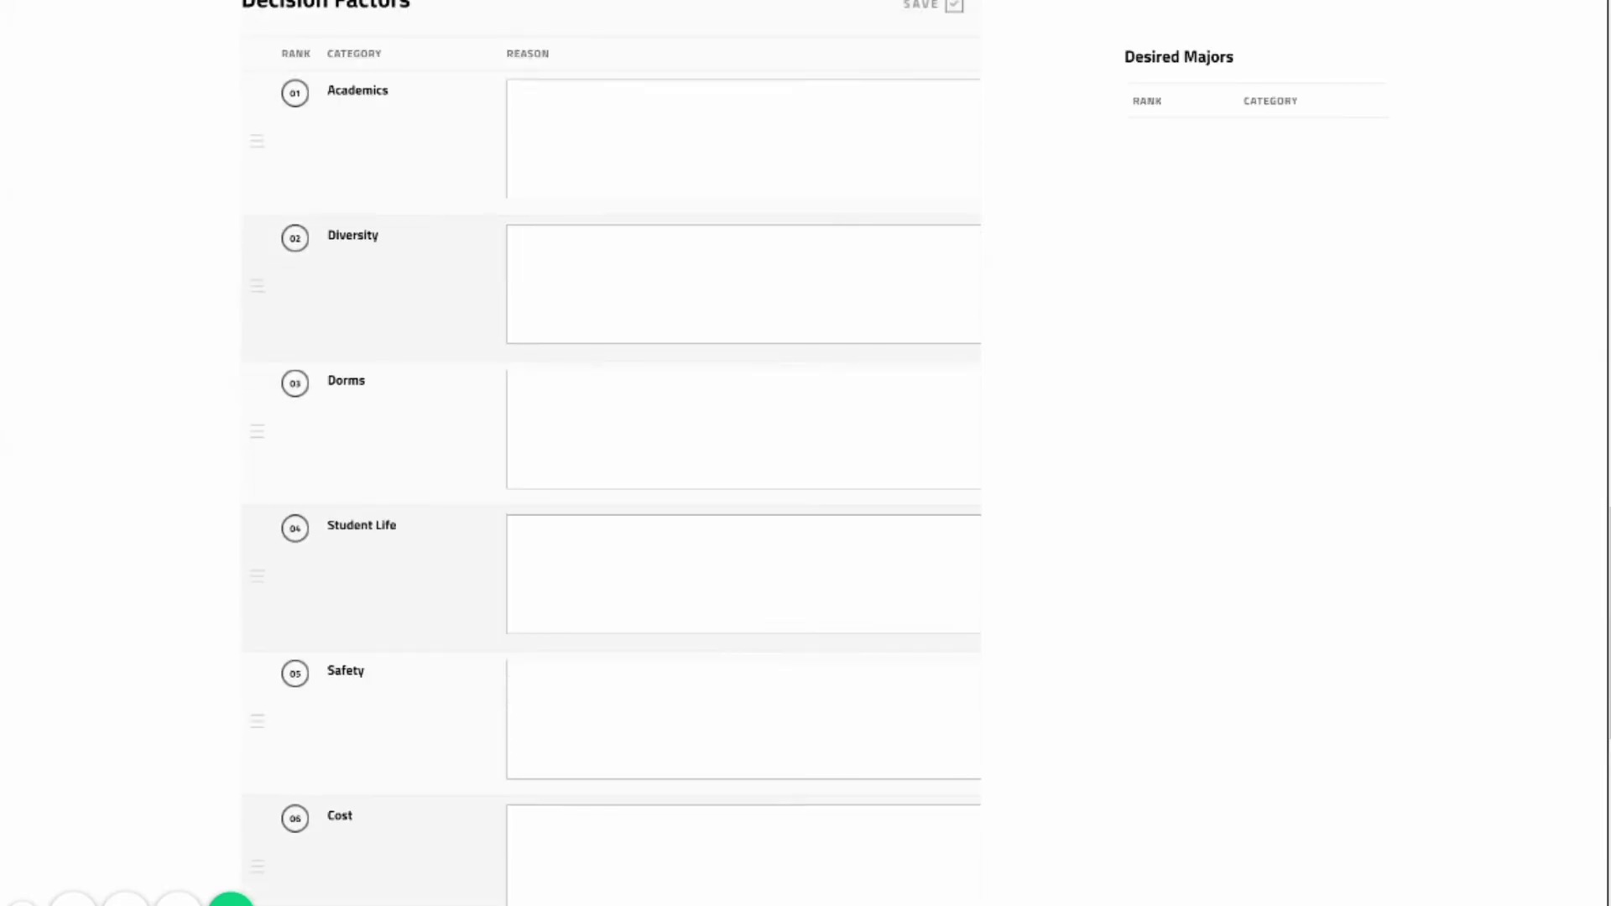
left_click_drag(629, 848, 630, 243)
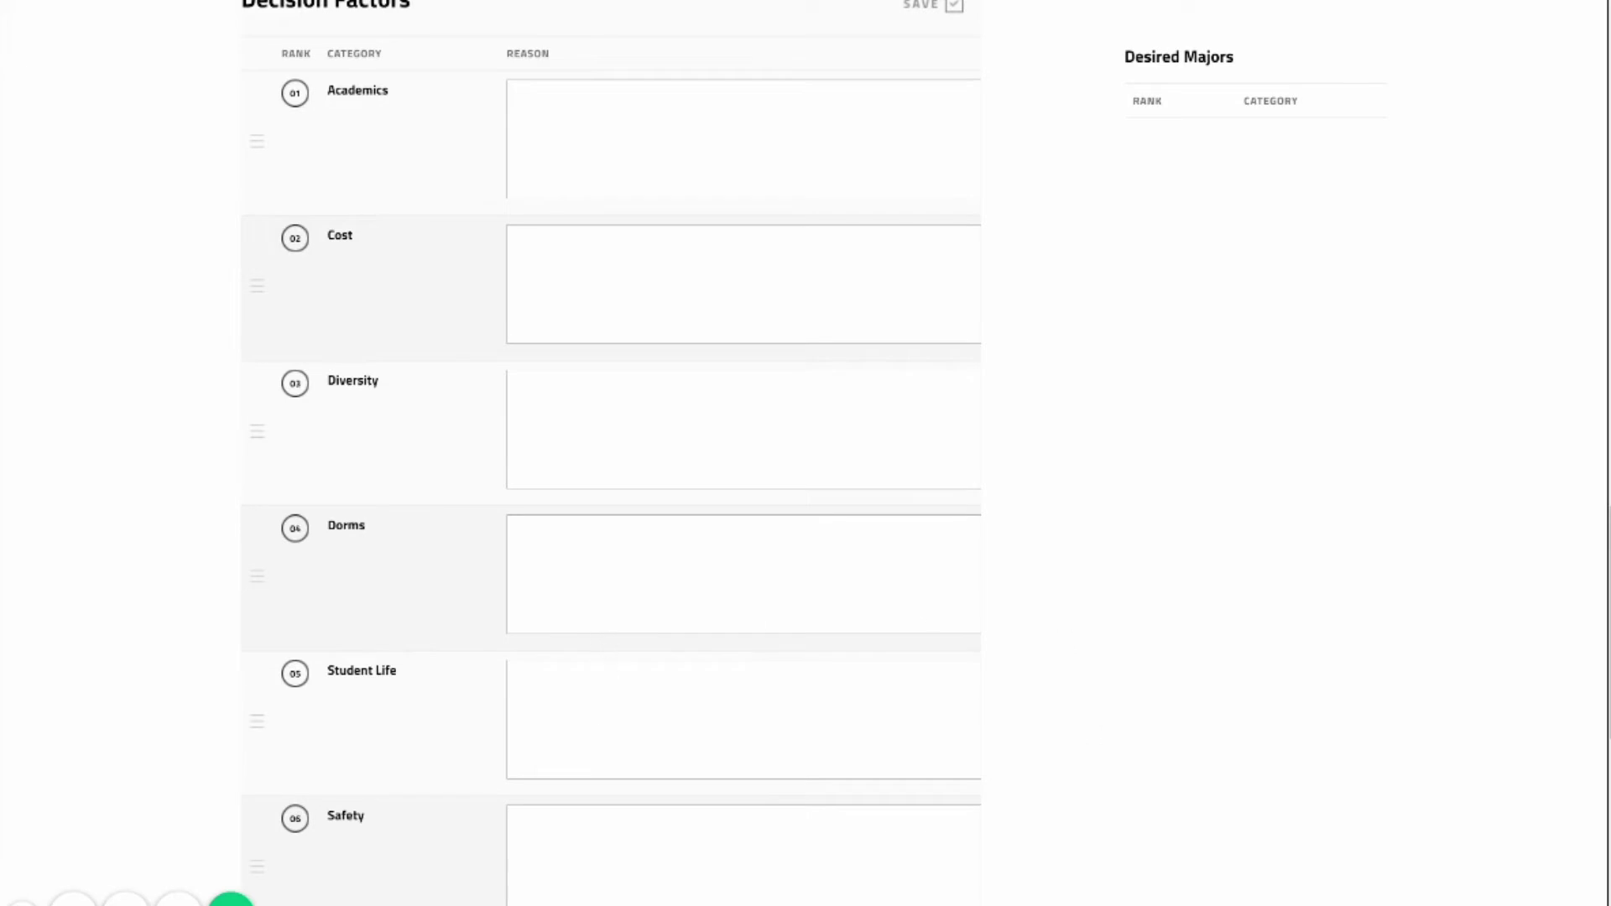
Rearrange Student Life, Diversity and Dorms so the ranking ends Student Life, Diversity, Dorms.
left_click_drag(629, 574, 629, 430)
left_click_drag(629, 719, 629, 430)
scroll(1256, 887, "down", 9)
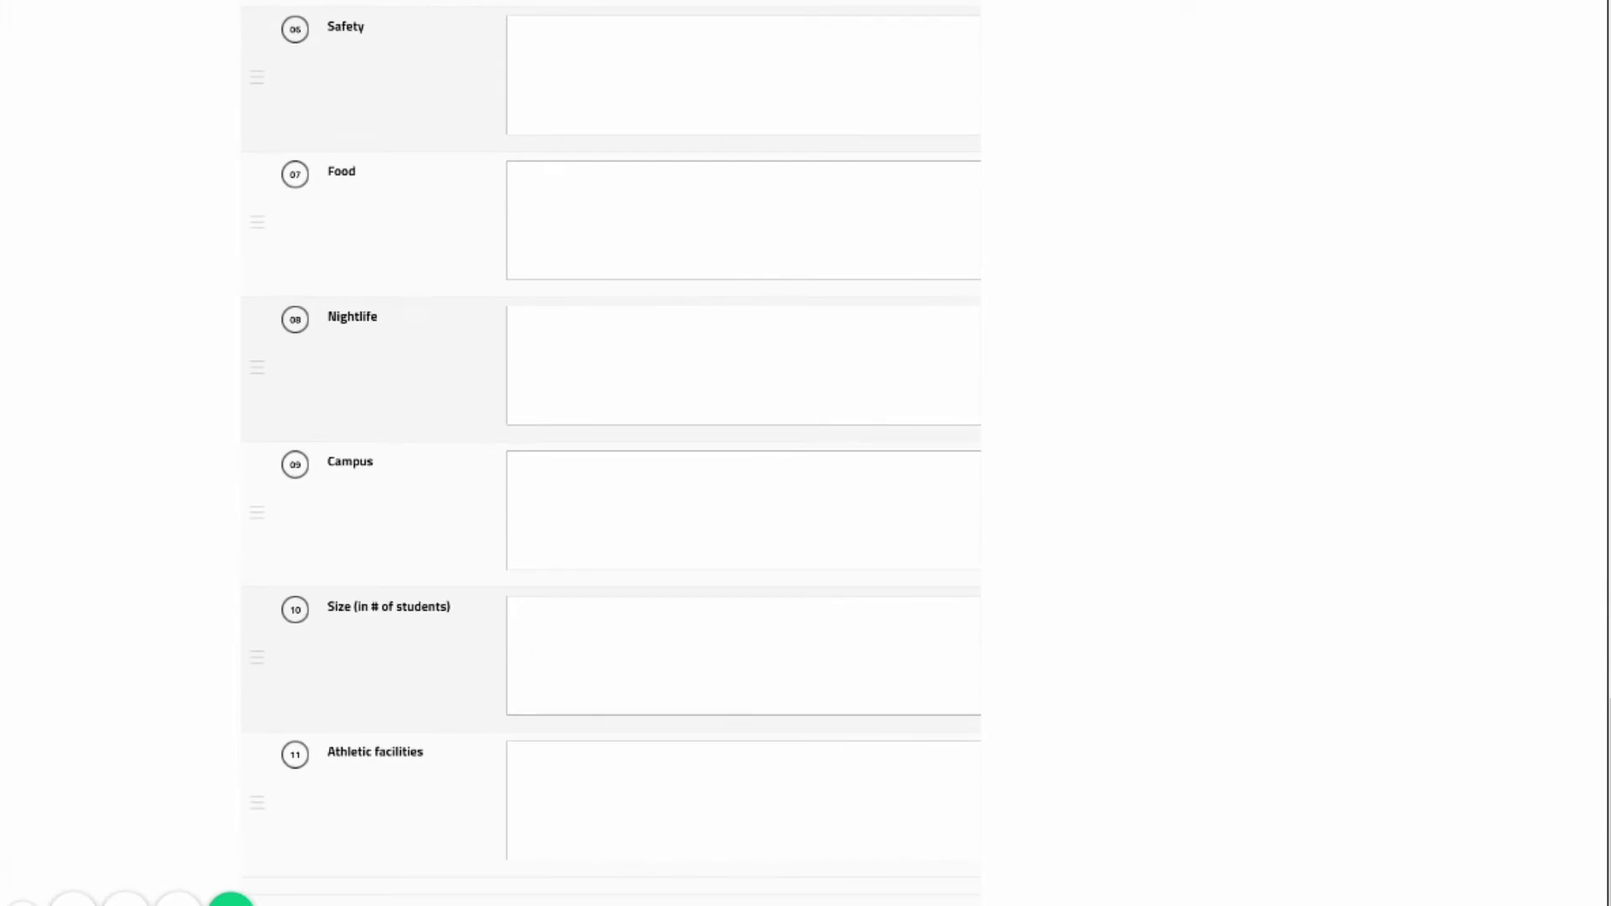
left_click_drag(654, 801, 665, 334)
scroll(665, 334, "up", 6)
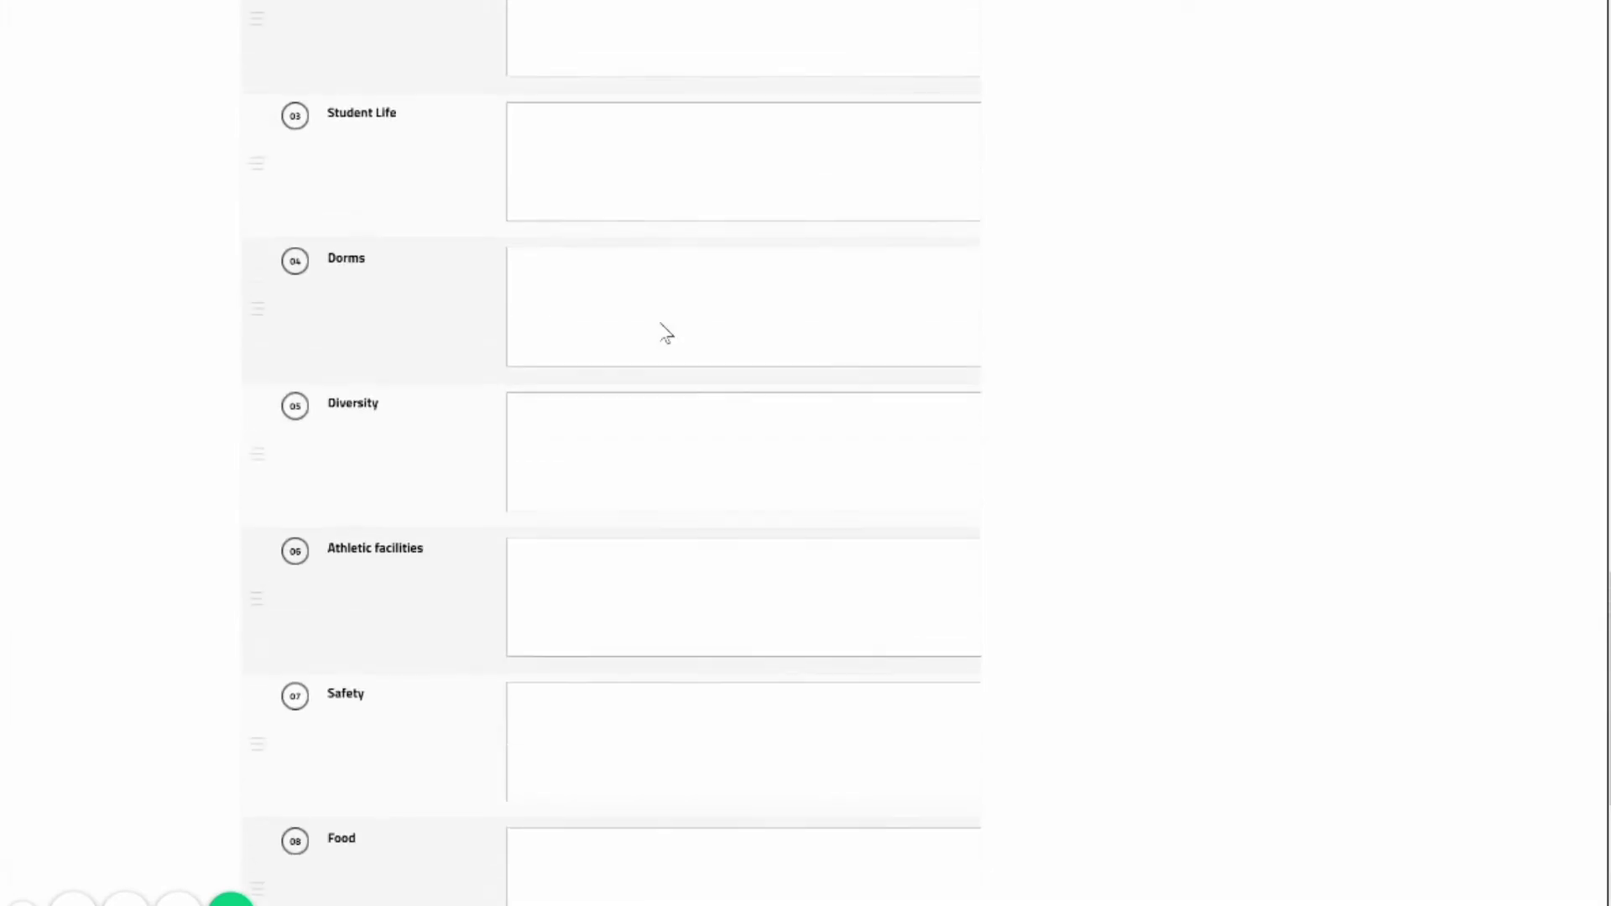
scroll(666, 334, "up", 3)
left_click_drag(574, 755, 677, 500)
scroll(567, 834, "down", 3)
scroll(677, 500, "up", 4)
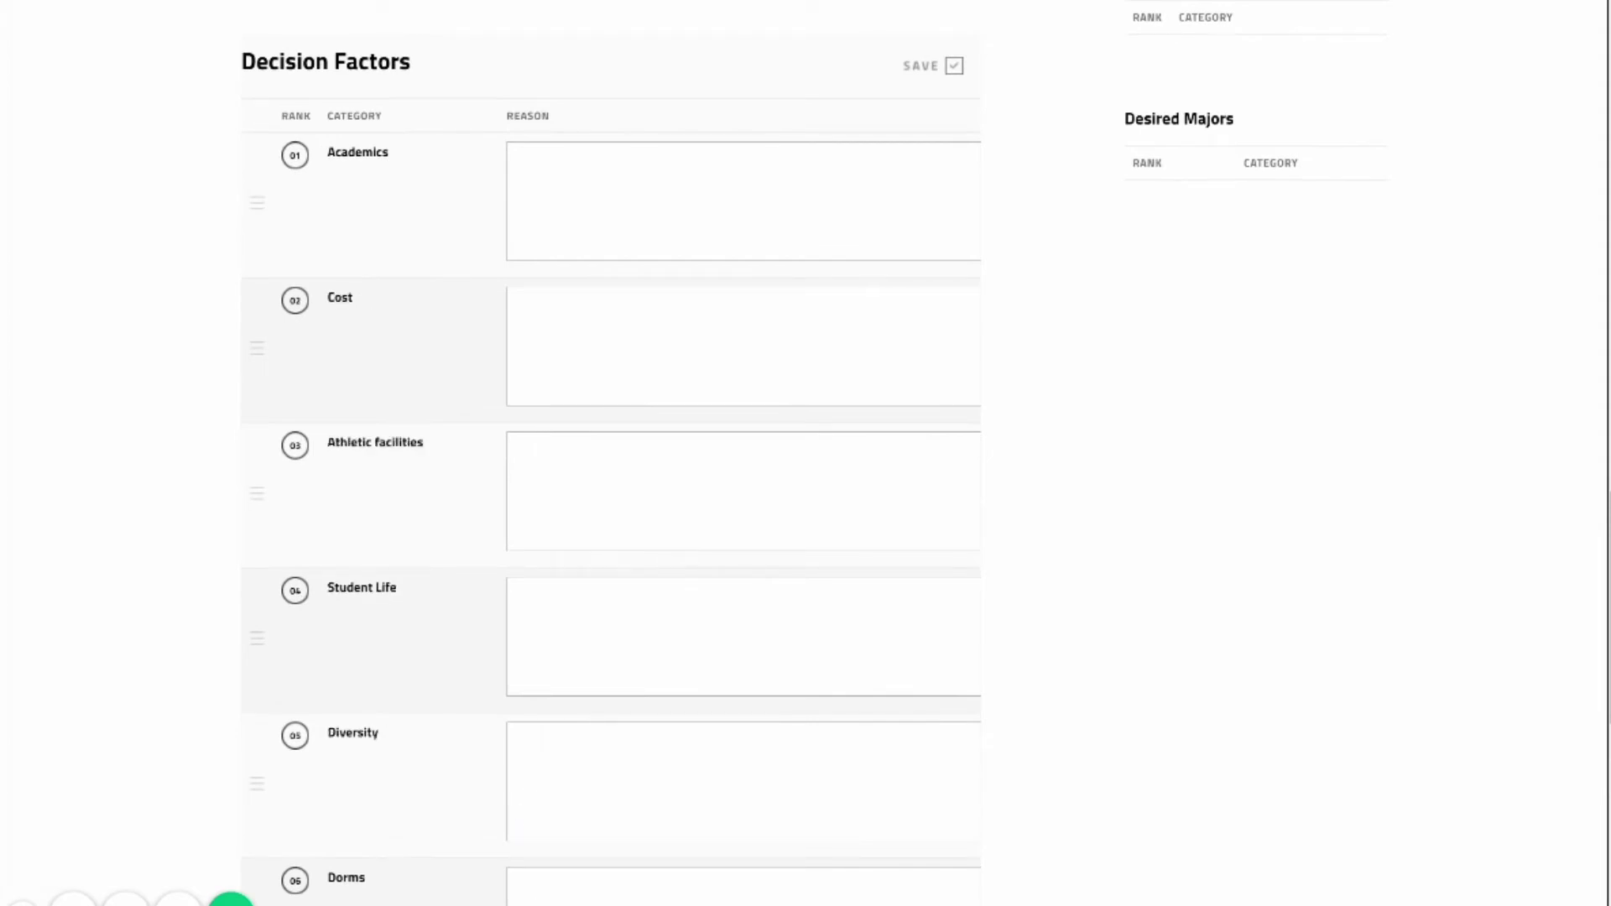
Write the Academics reason about studying marketing at a school with a strong business program.
key("Tab")
type("I would ")
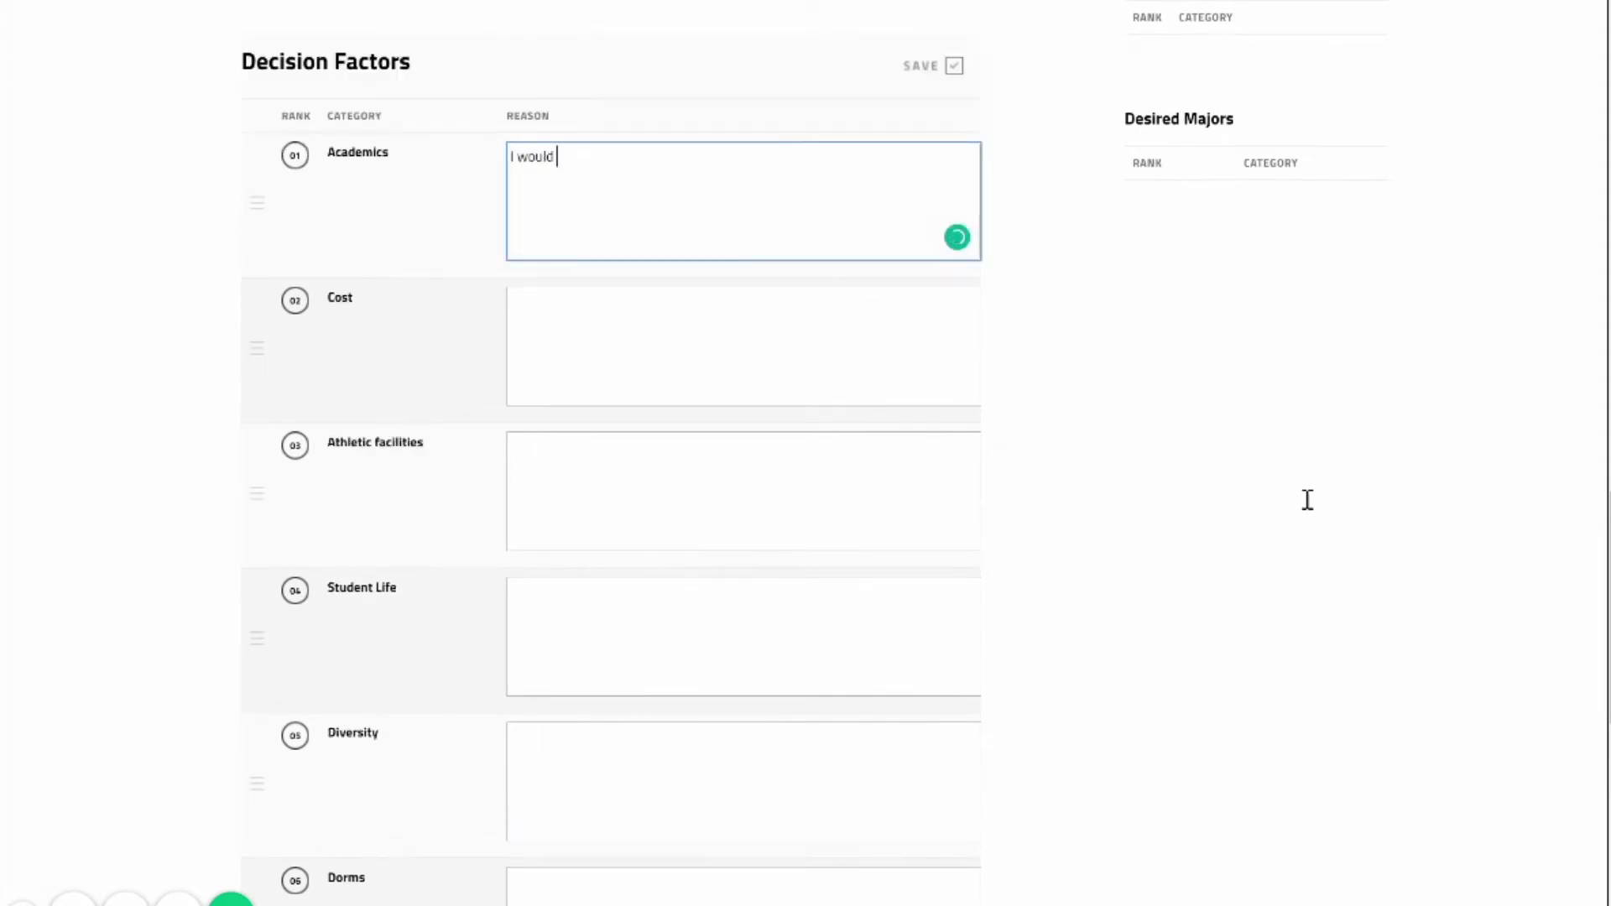
type("like to study marektting, thid")
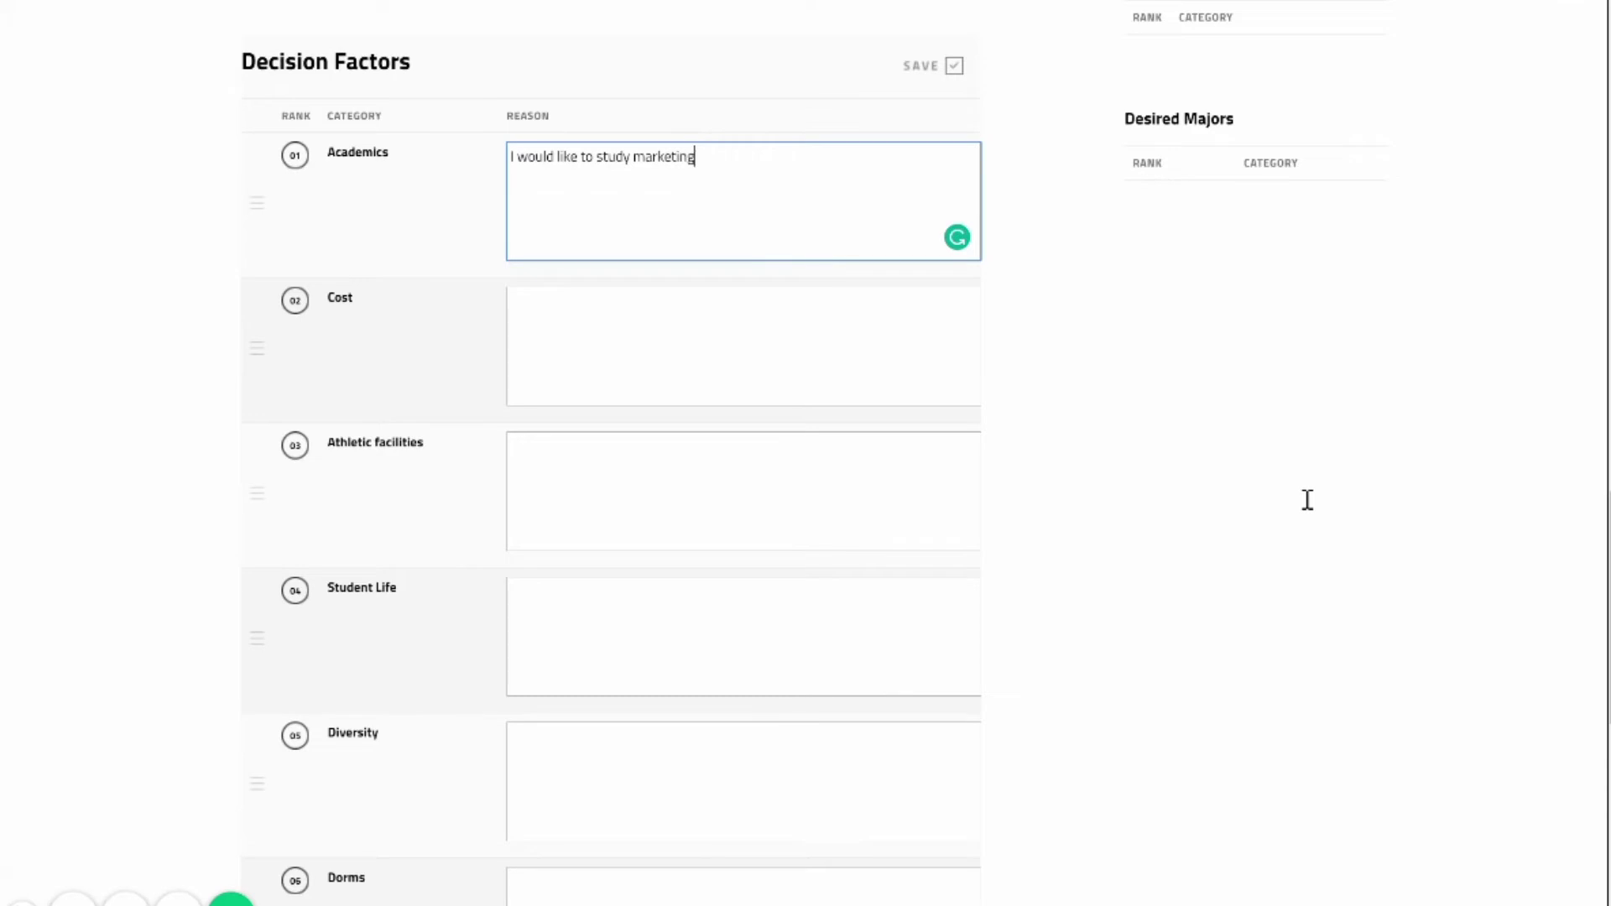
key("BackSpace")
key("BackSpace")
type("e school I chose will have a strong bu")
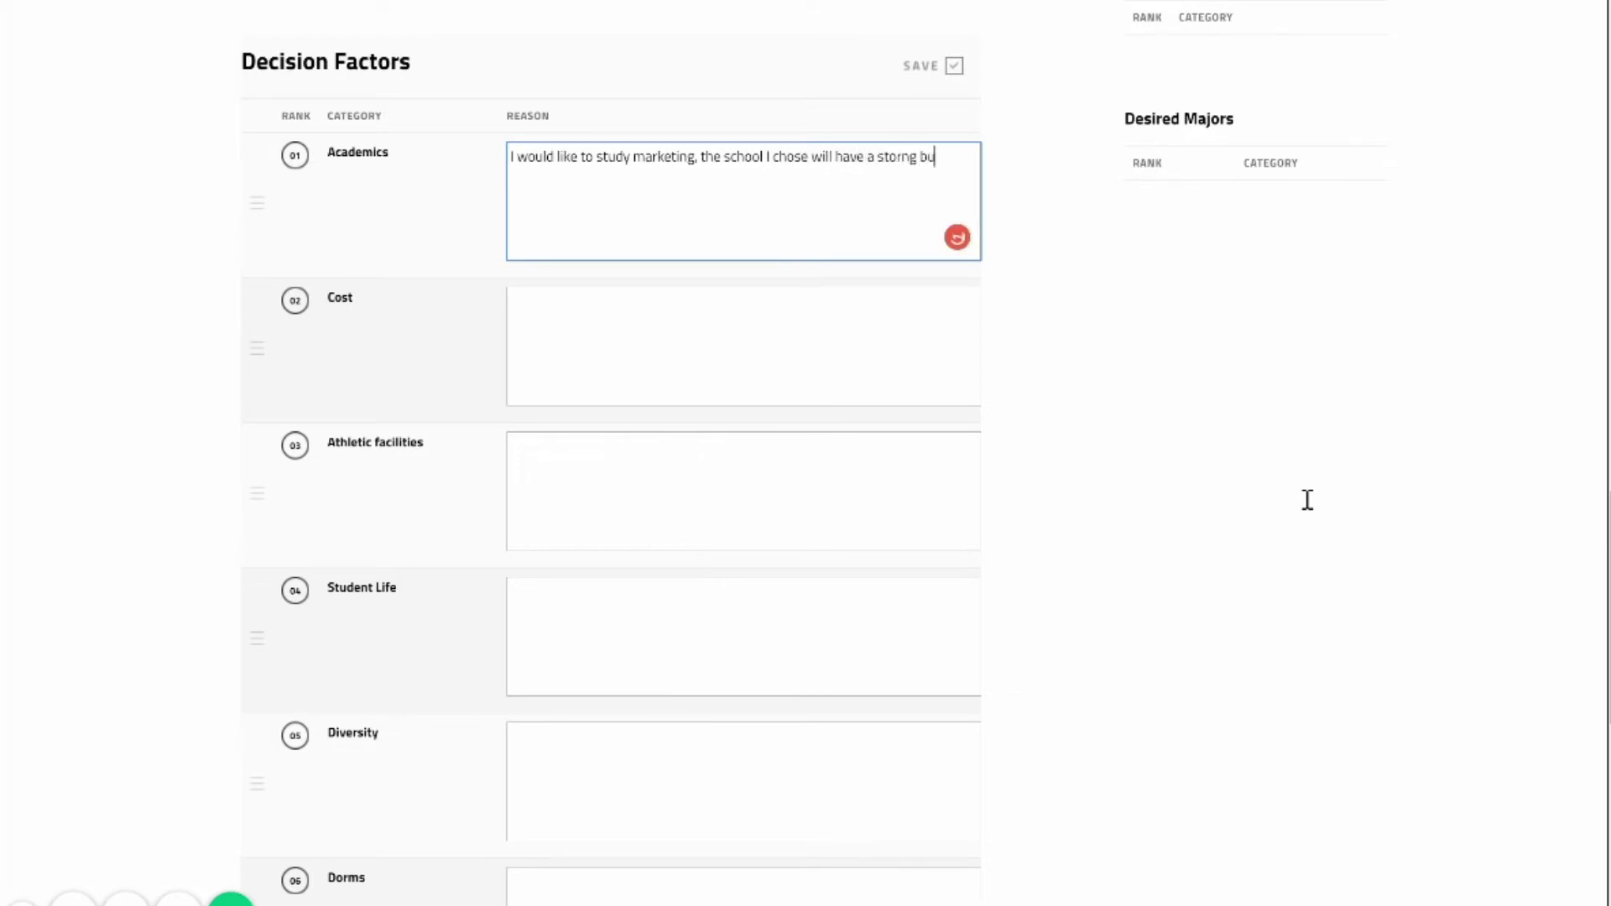
key("BackSpace")
key("BackSpace")
key("BackSpace")
key("BackSpace")
key("BackSpace")
key("BackSpace")
type("o")
key("BackSpace")
type("rong business progra")
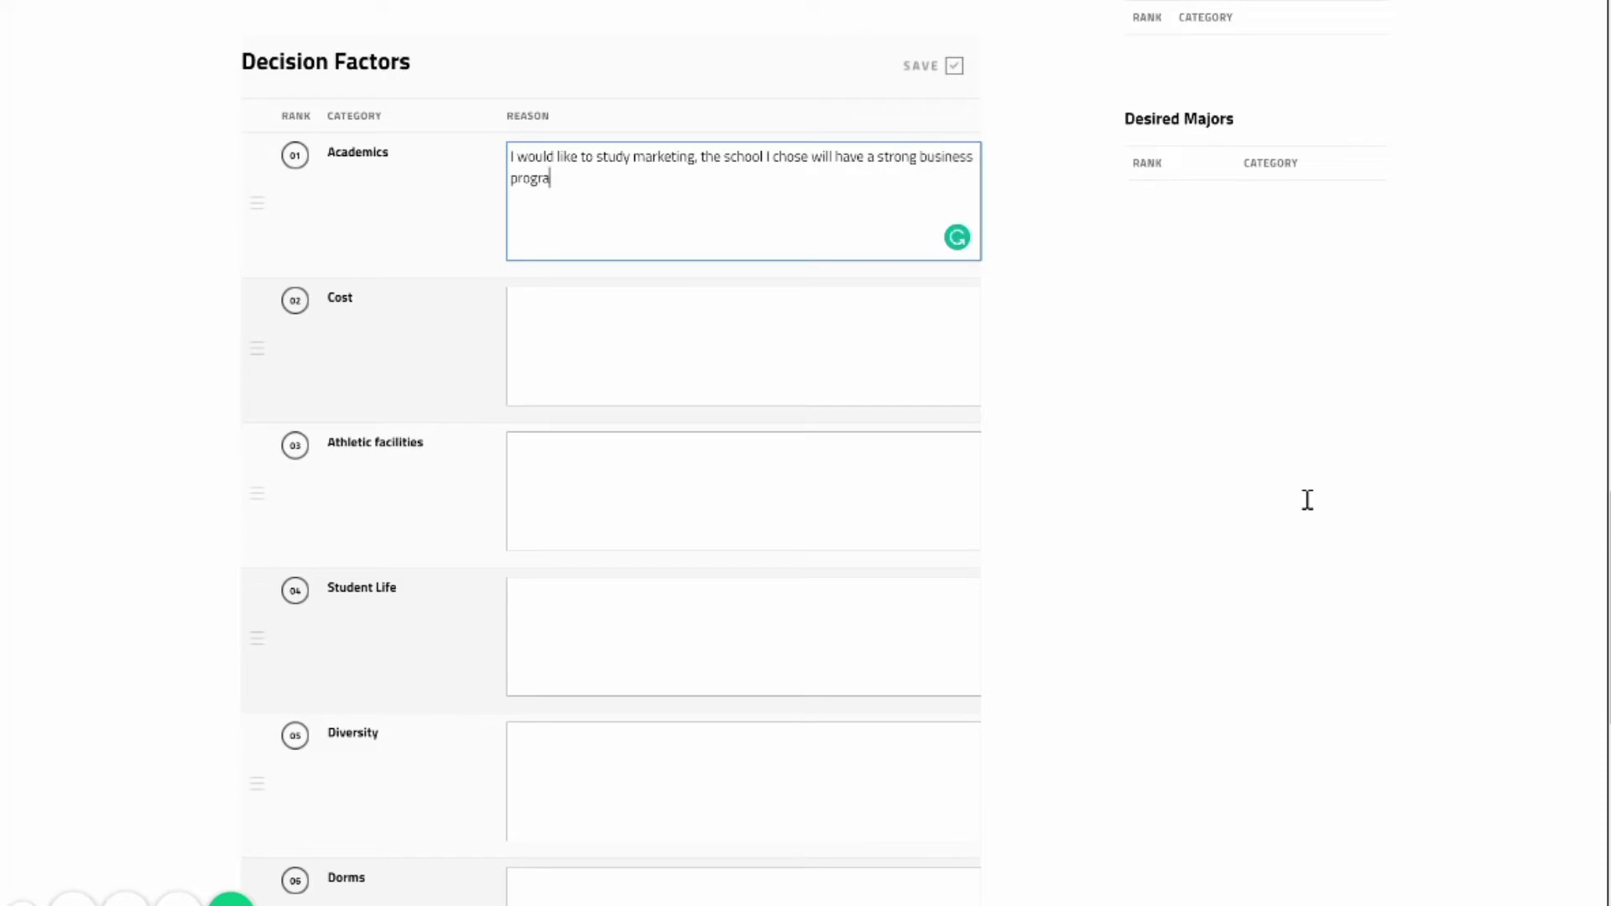
type("m.")
Enter the Cost reason 'Cost is a large factor for me when choosing a college.'.
key("Tab")
type("Co")
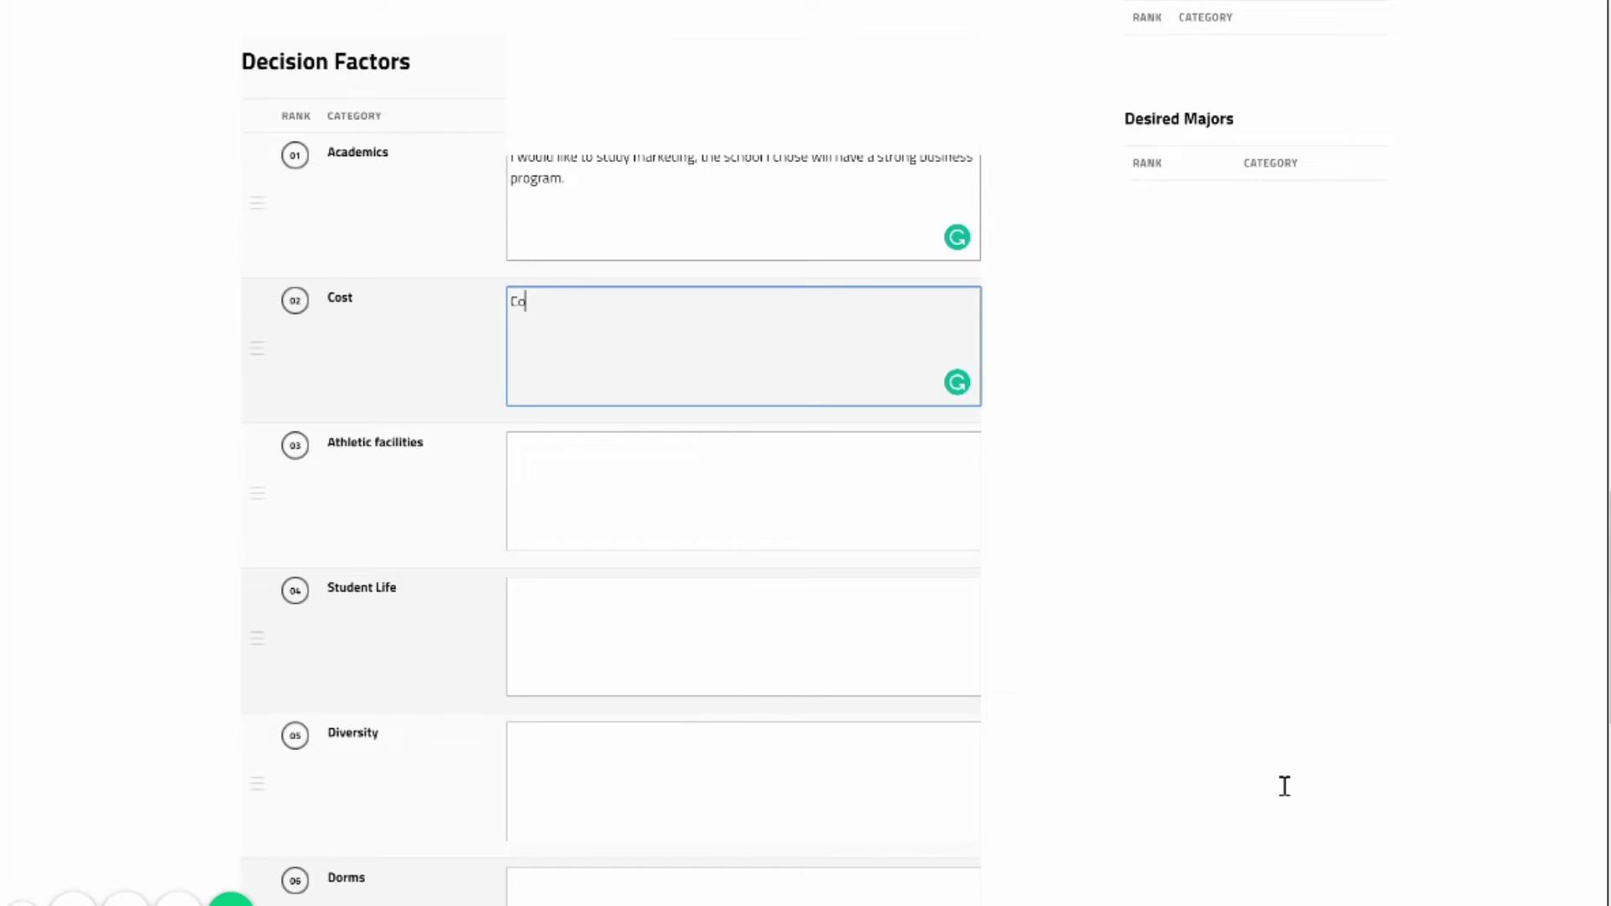
type("st is a large fac")
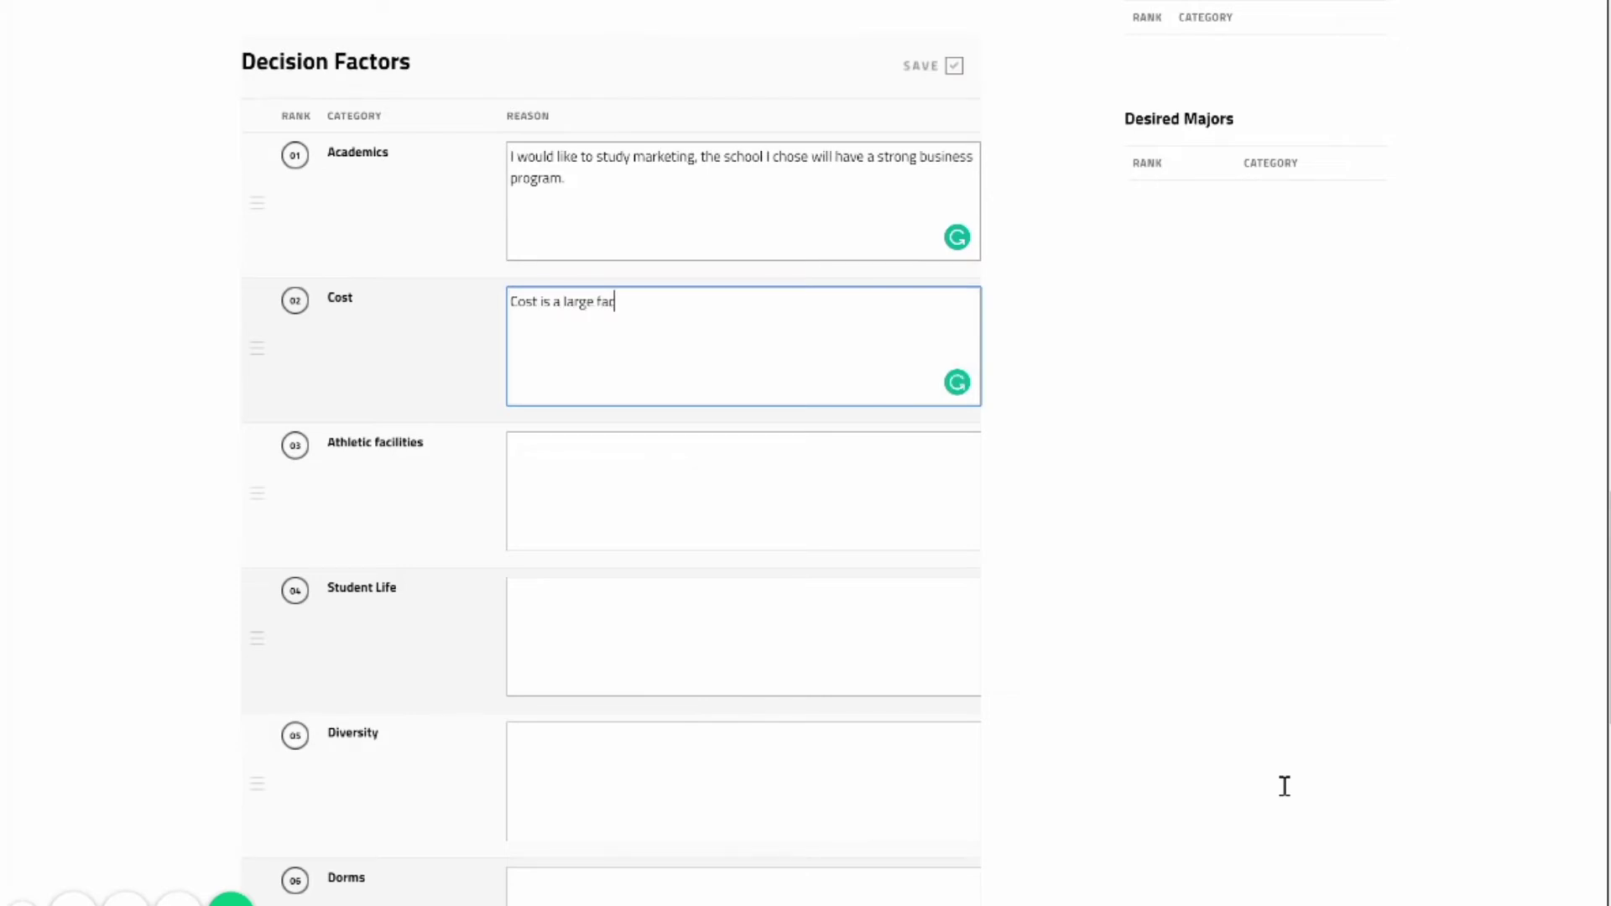
type("tor for me when chosing a college.")
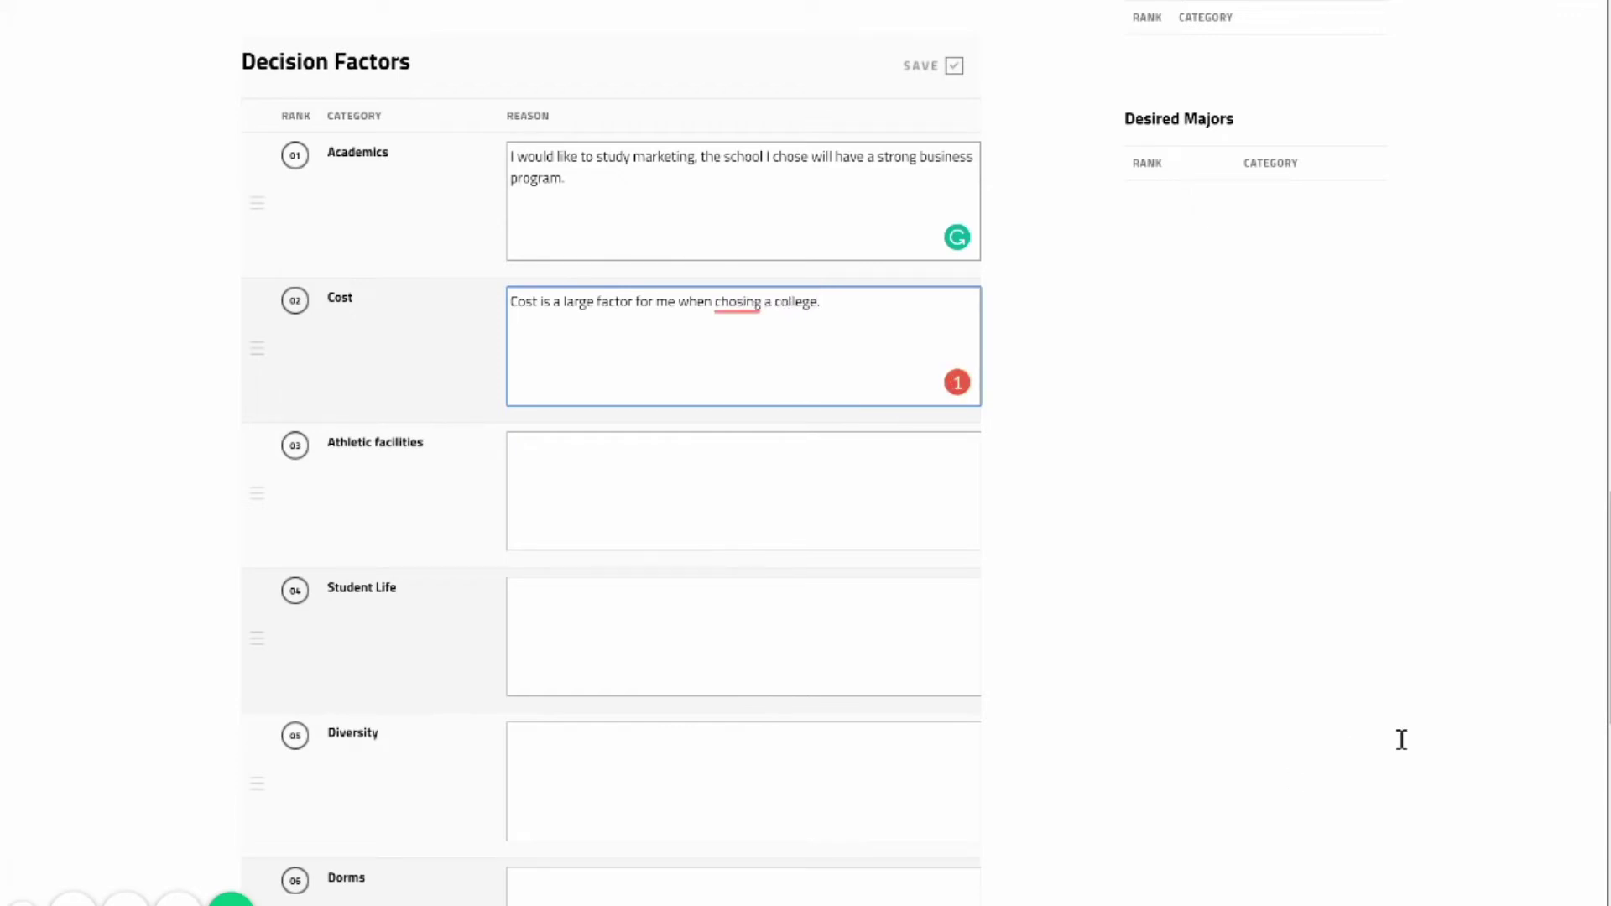
left_click(1497, 271)
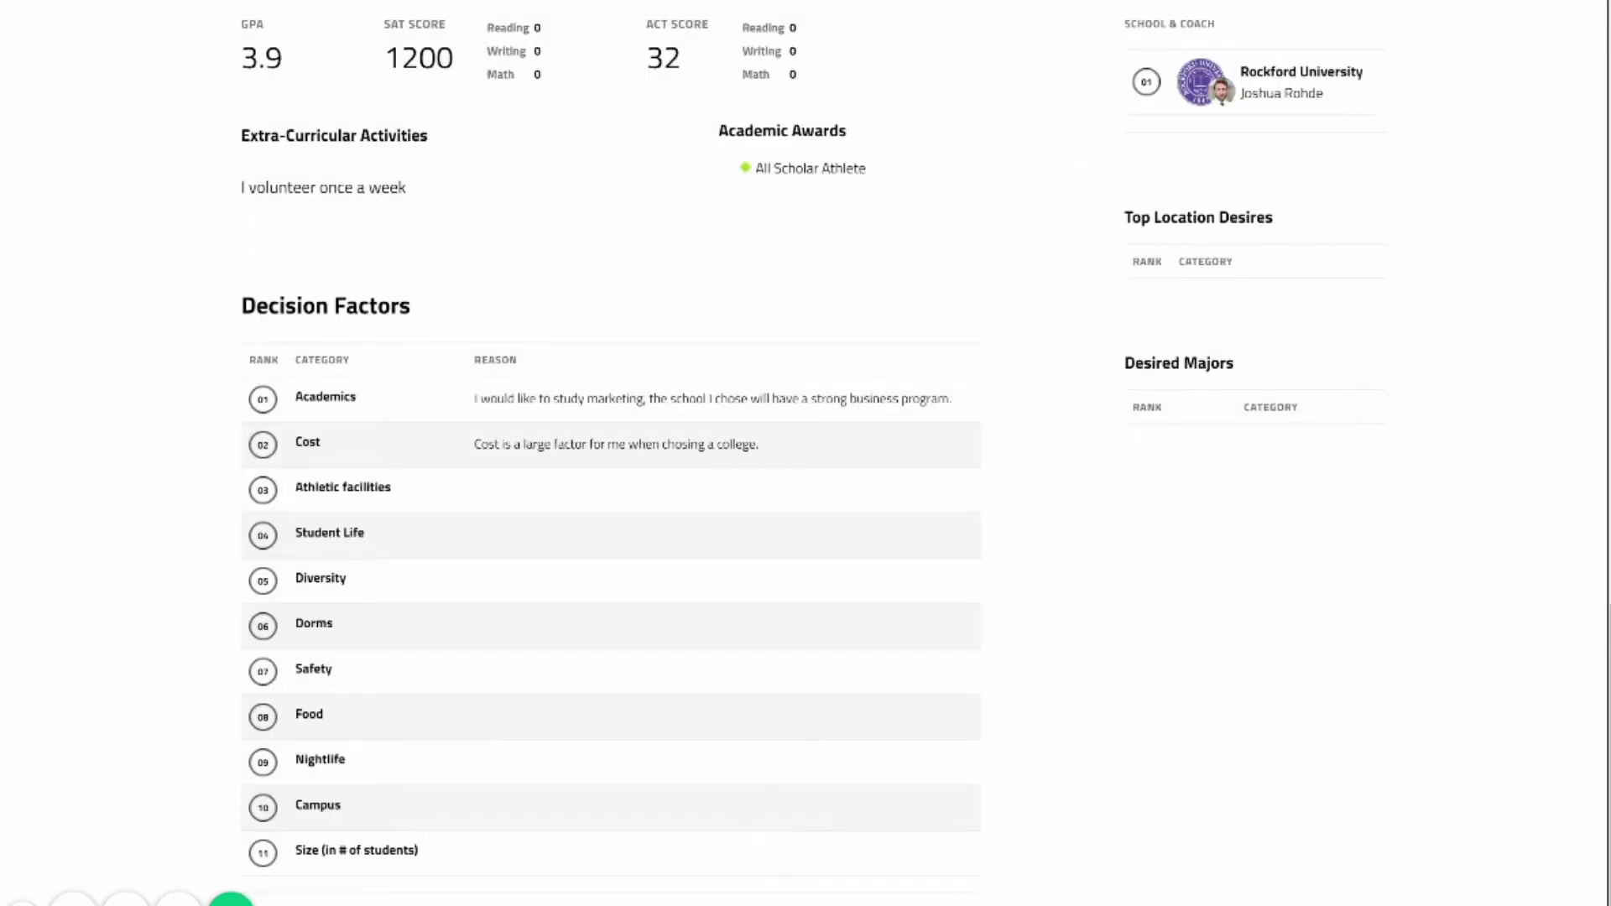
Add Wisconsin and Minnesota to Top Location Desires.
left_click(1359, 213)
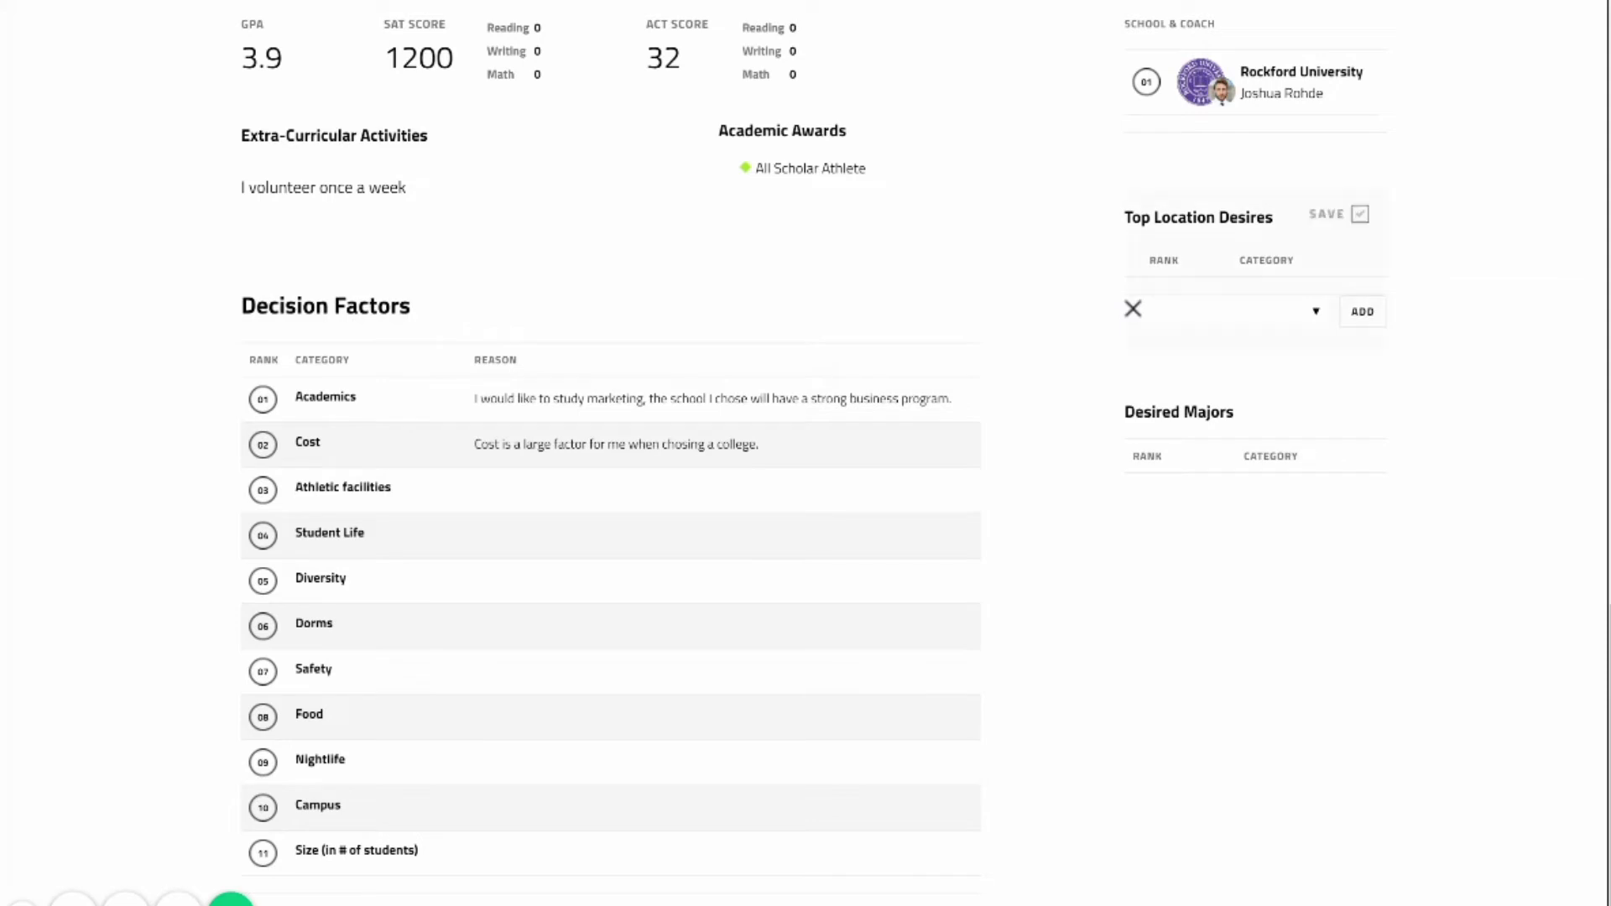
left_click(1233, 311)
type("wi")
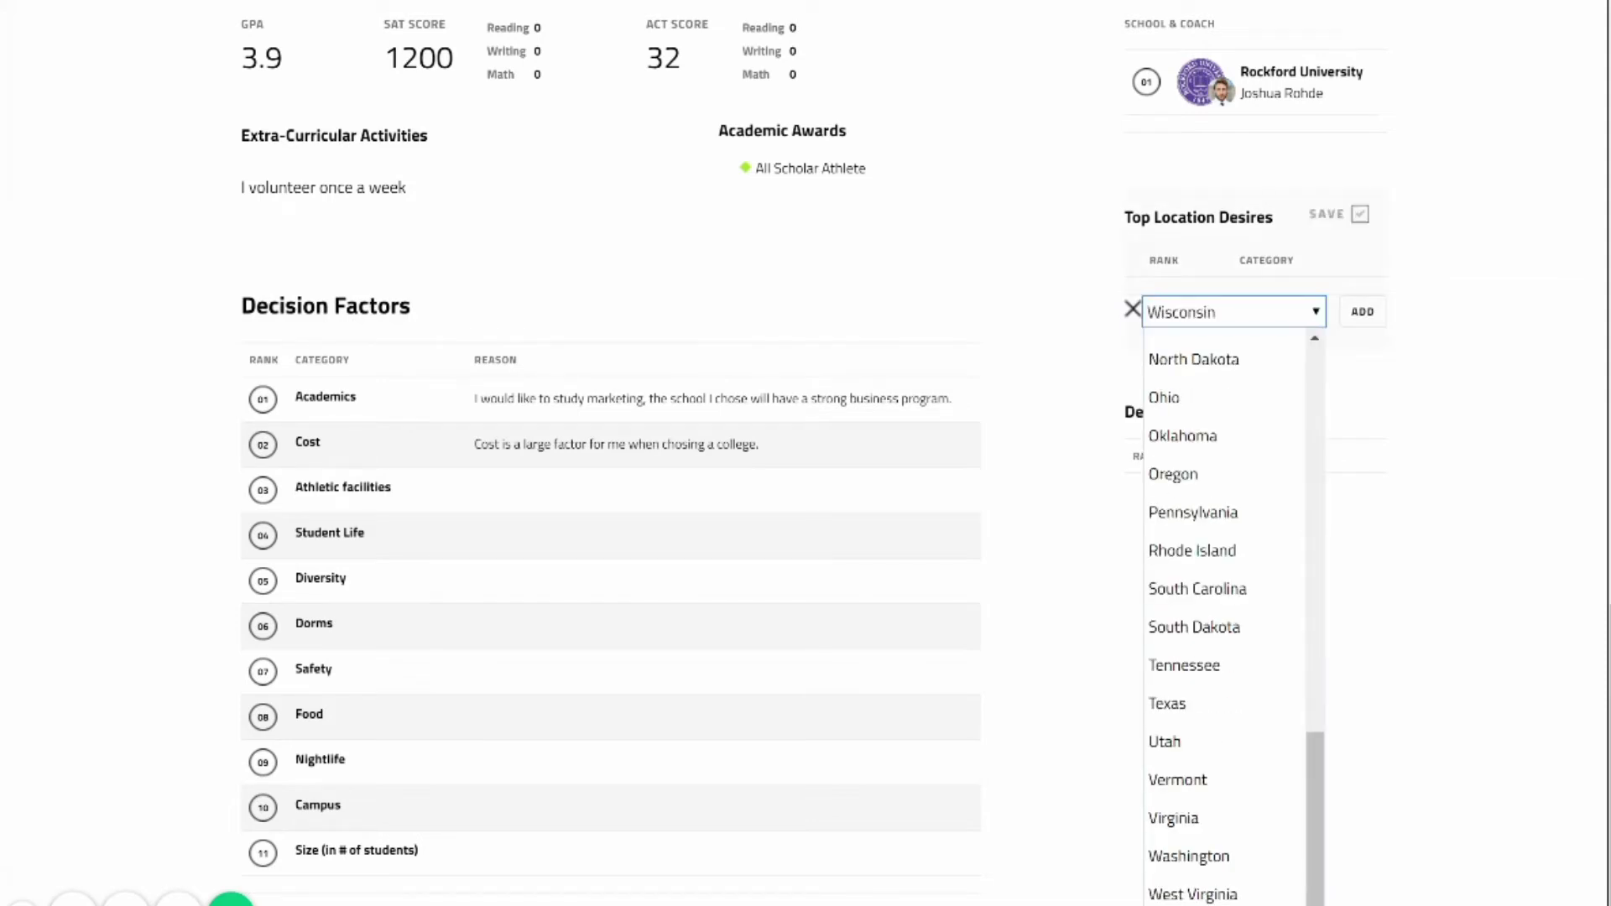
left_click(1183, 896)
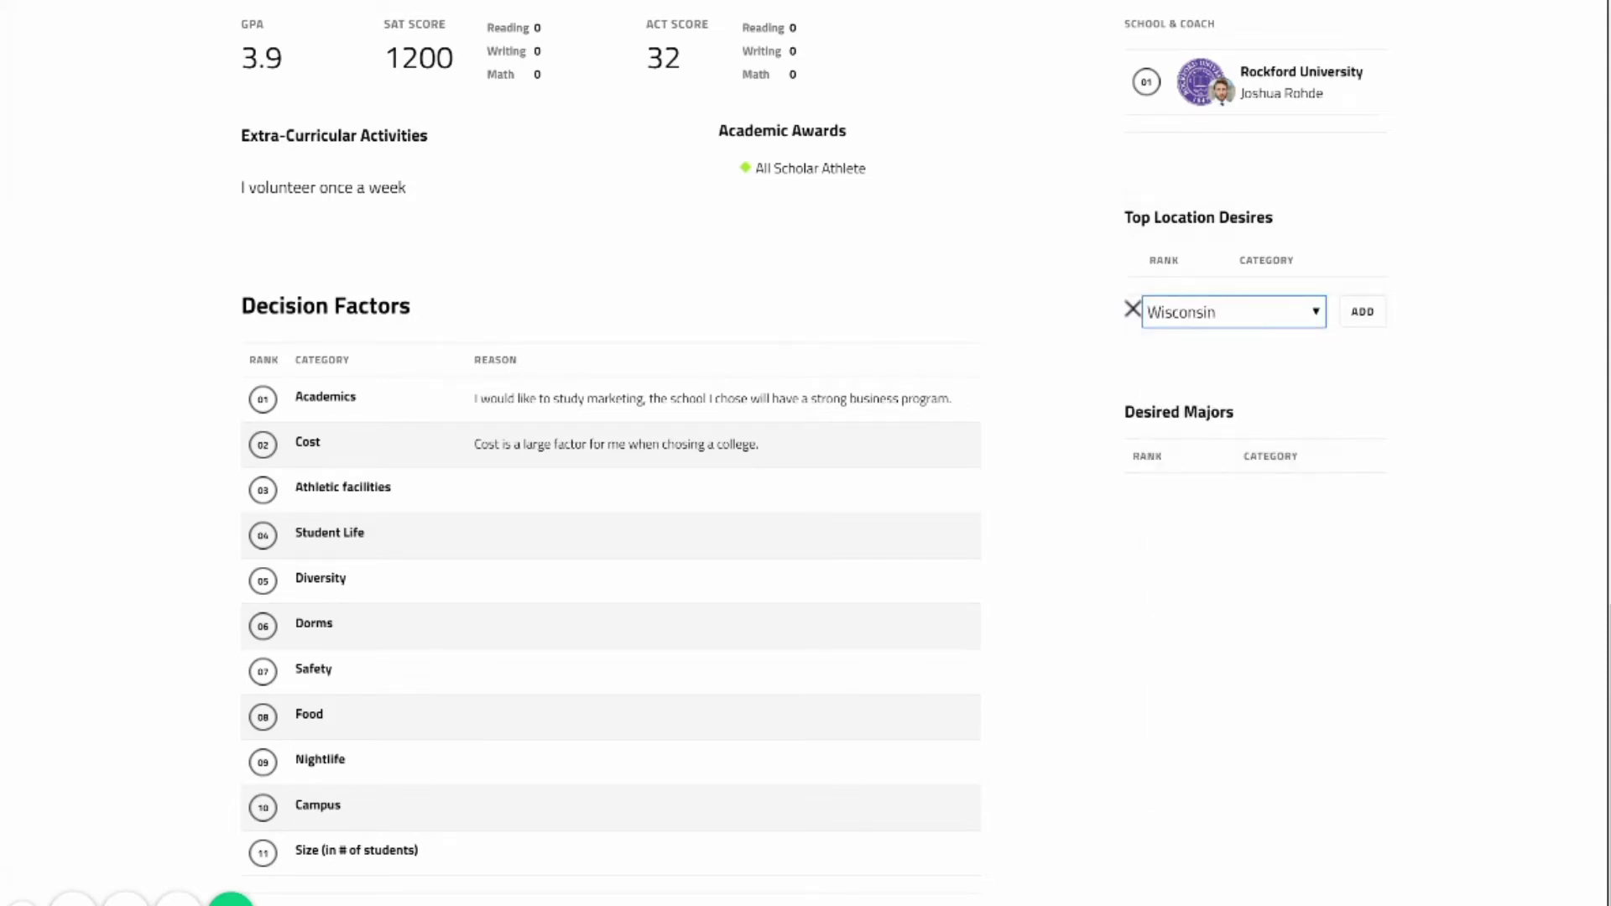
key("Return")
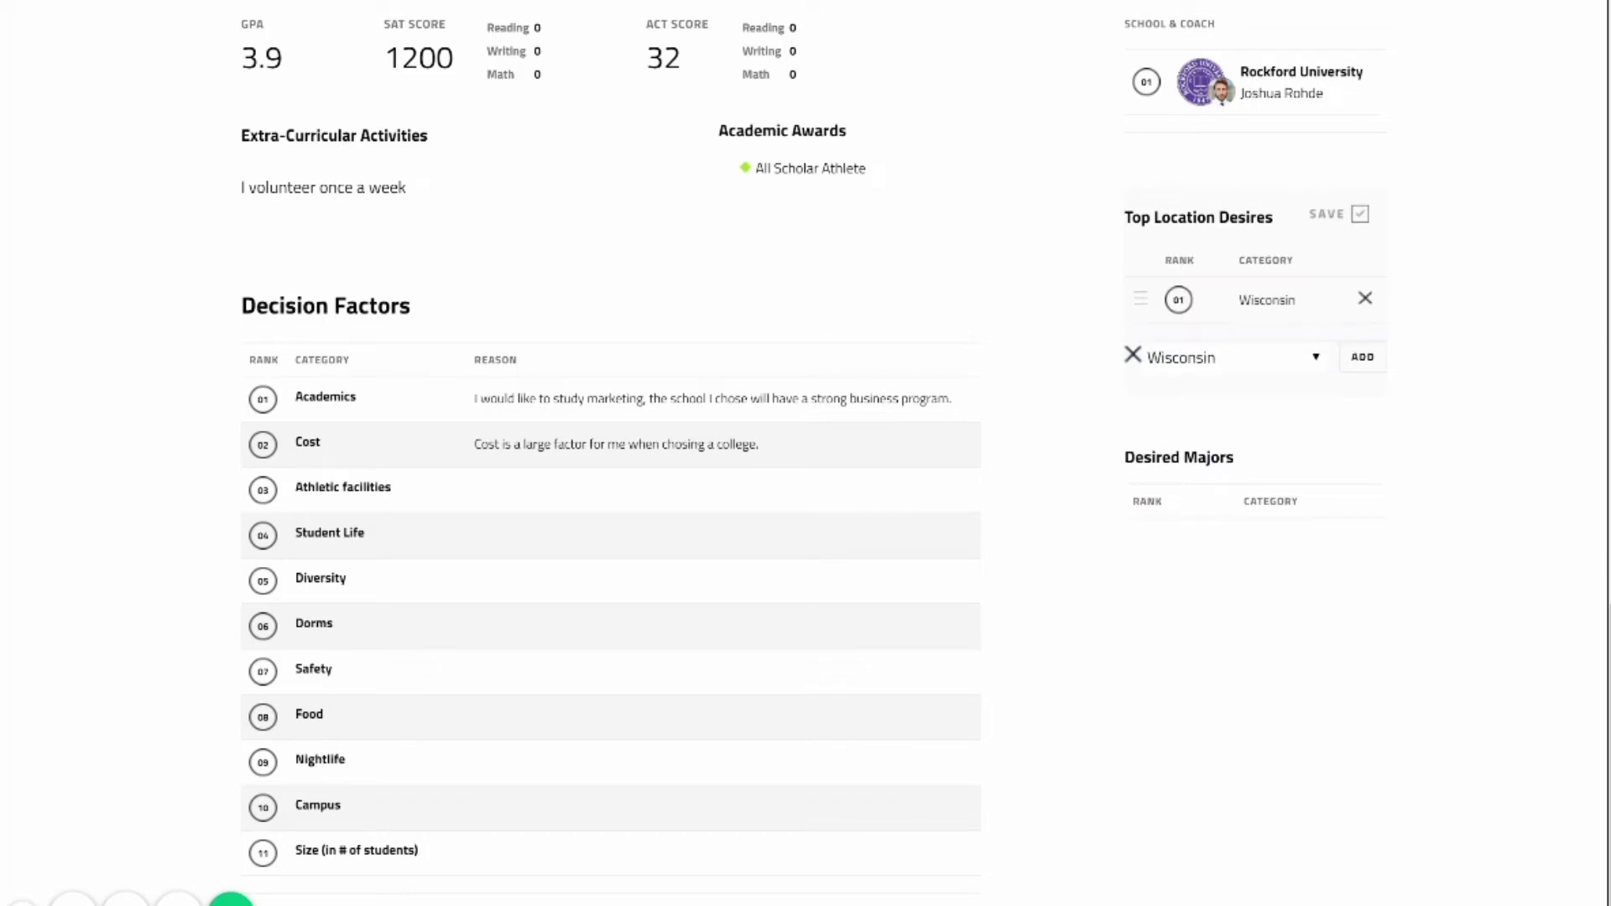
left_click(1229, 356)
scroll(1225, 671, "down", 1)
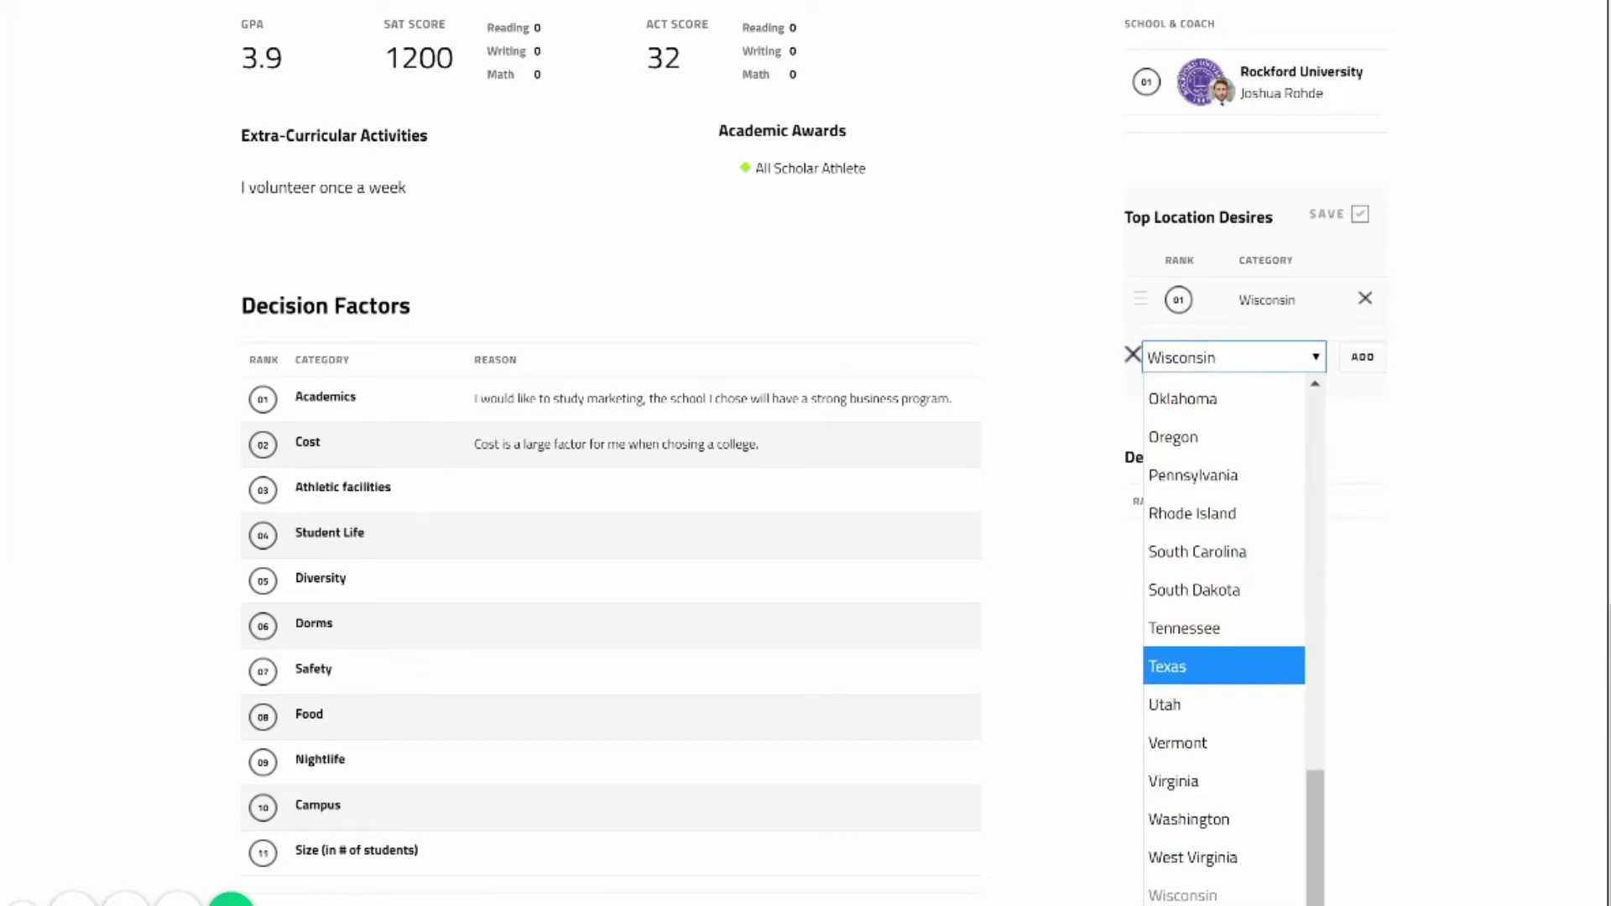
scroll(1225, 671, "up", 3)
scroll(1225, 637, "up", 5)
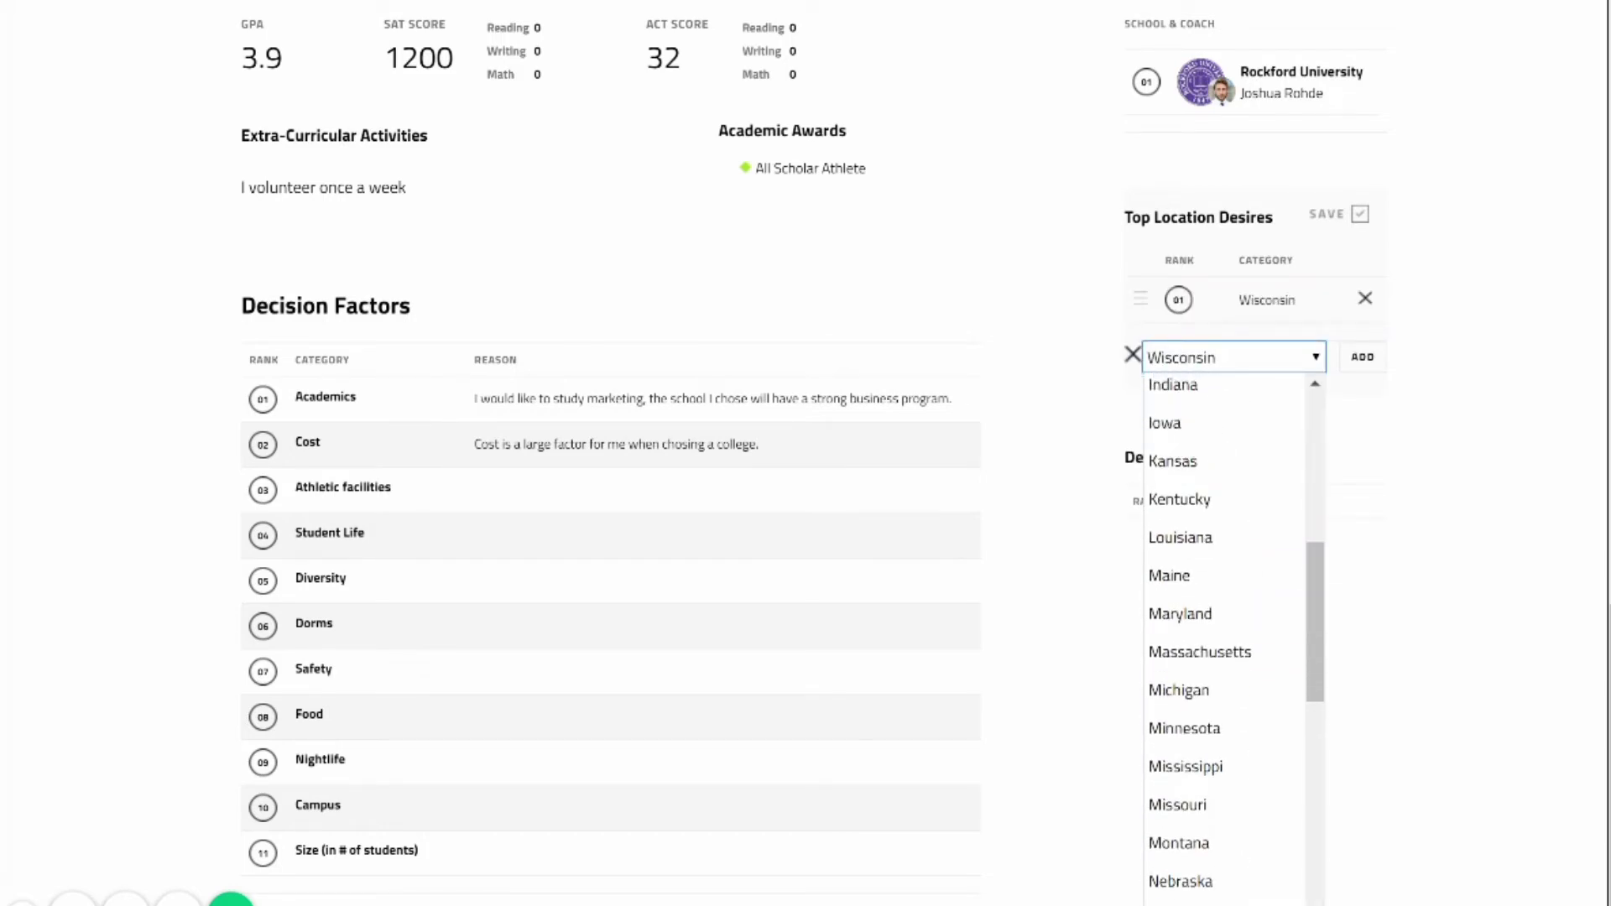
scroll(1225, 637, "down", 1)
left_click(1184, 740)
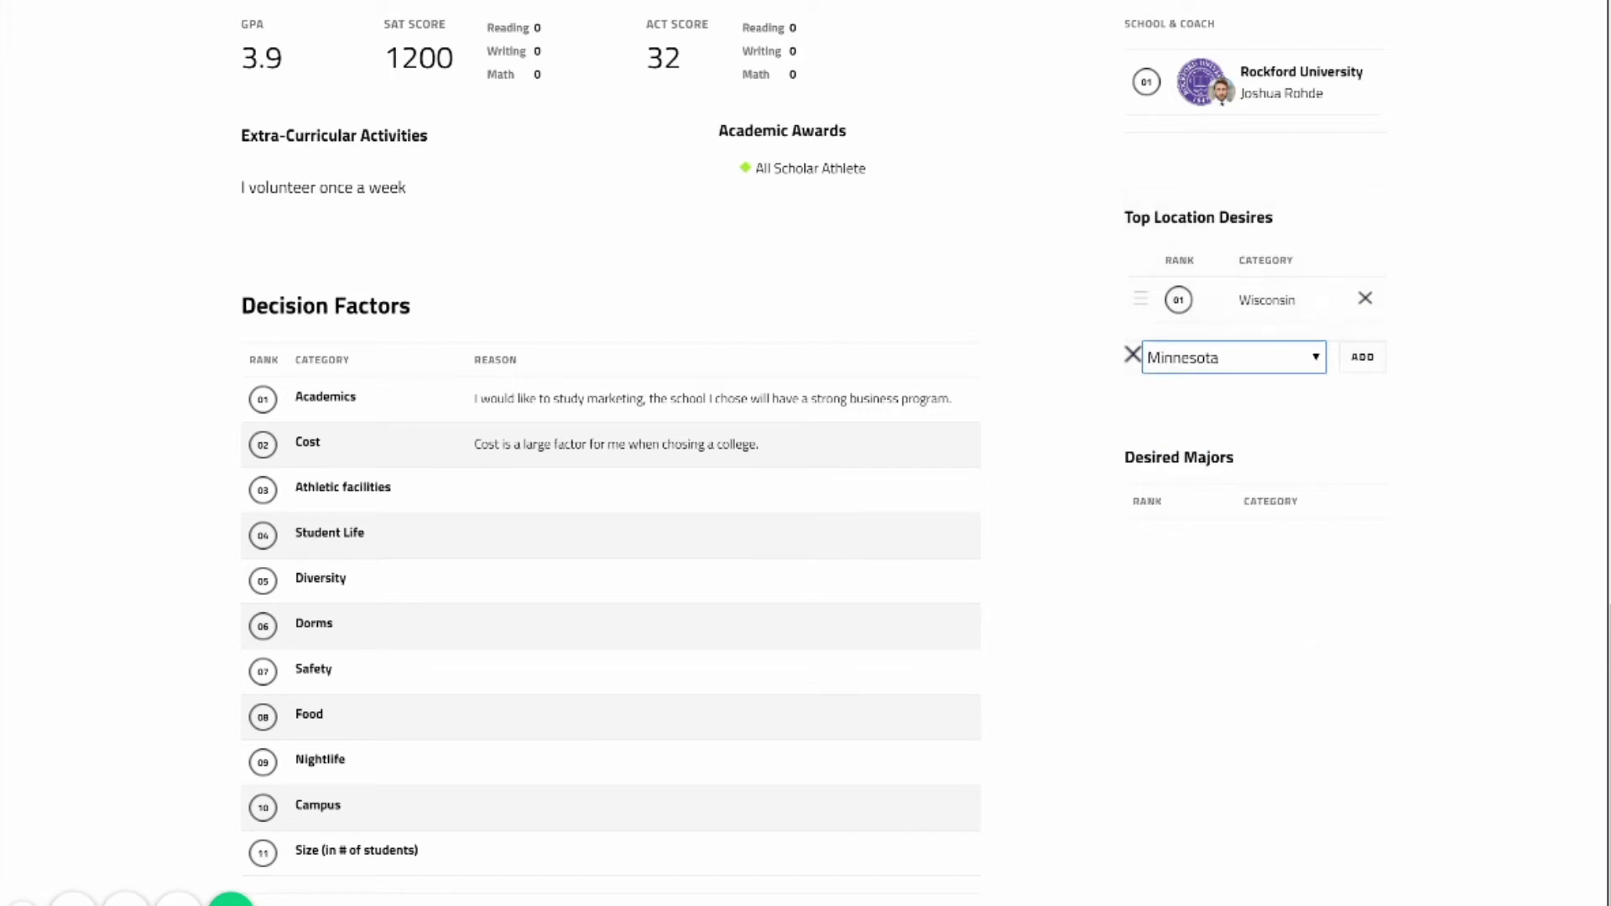
key("Return")
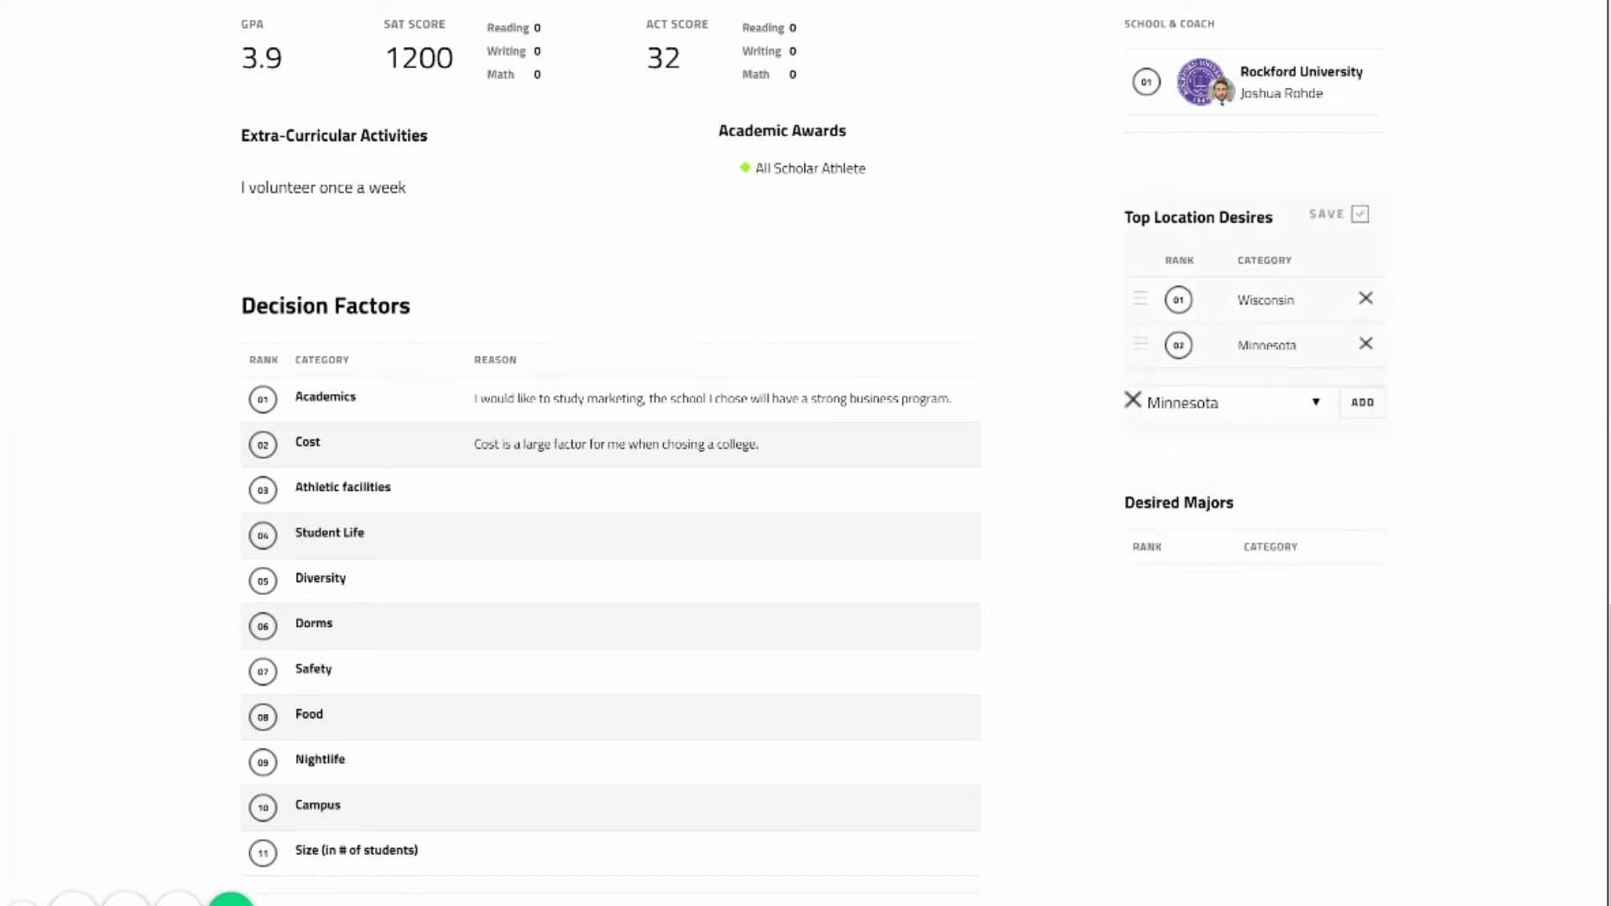
Add Illinois and Iowa as the third and fourth location desires.
left_click(1233, 403)
scroll(1184, 738, "up", 3)
scroll(1183, 738, "down", 2)
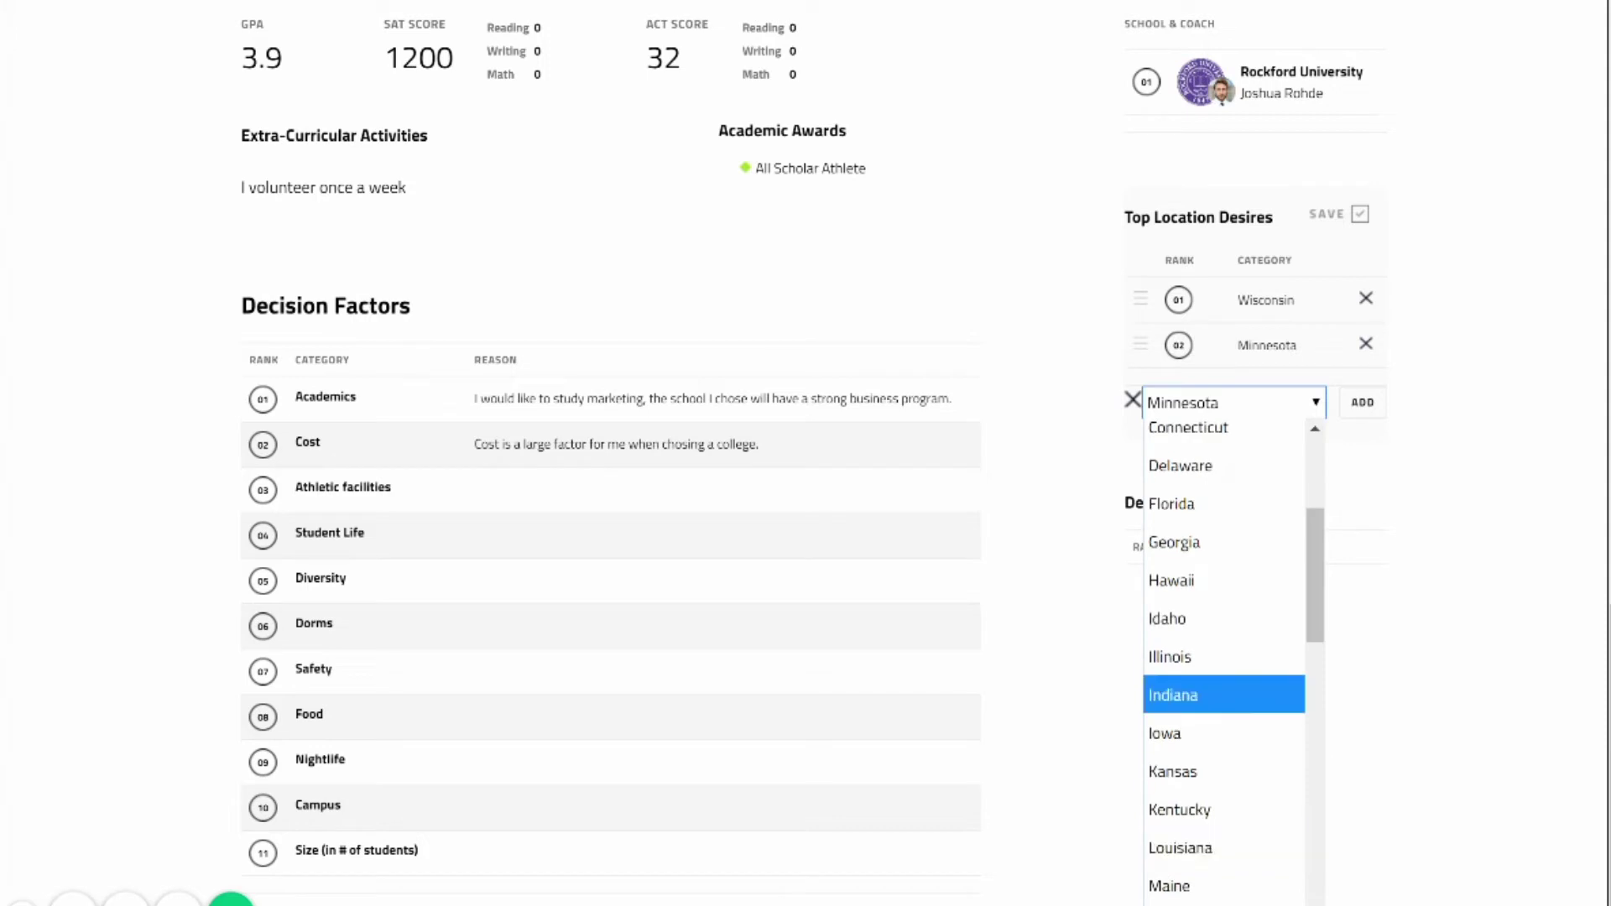
left_click(1169, 656)
key("Return")
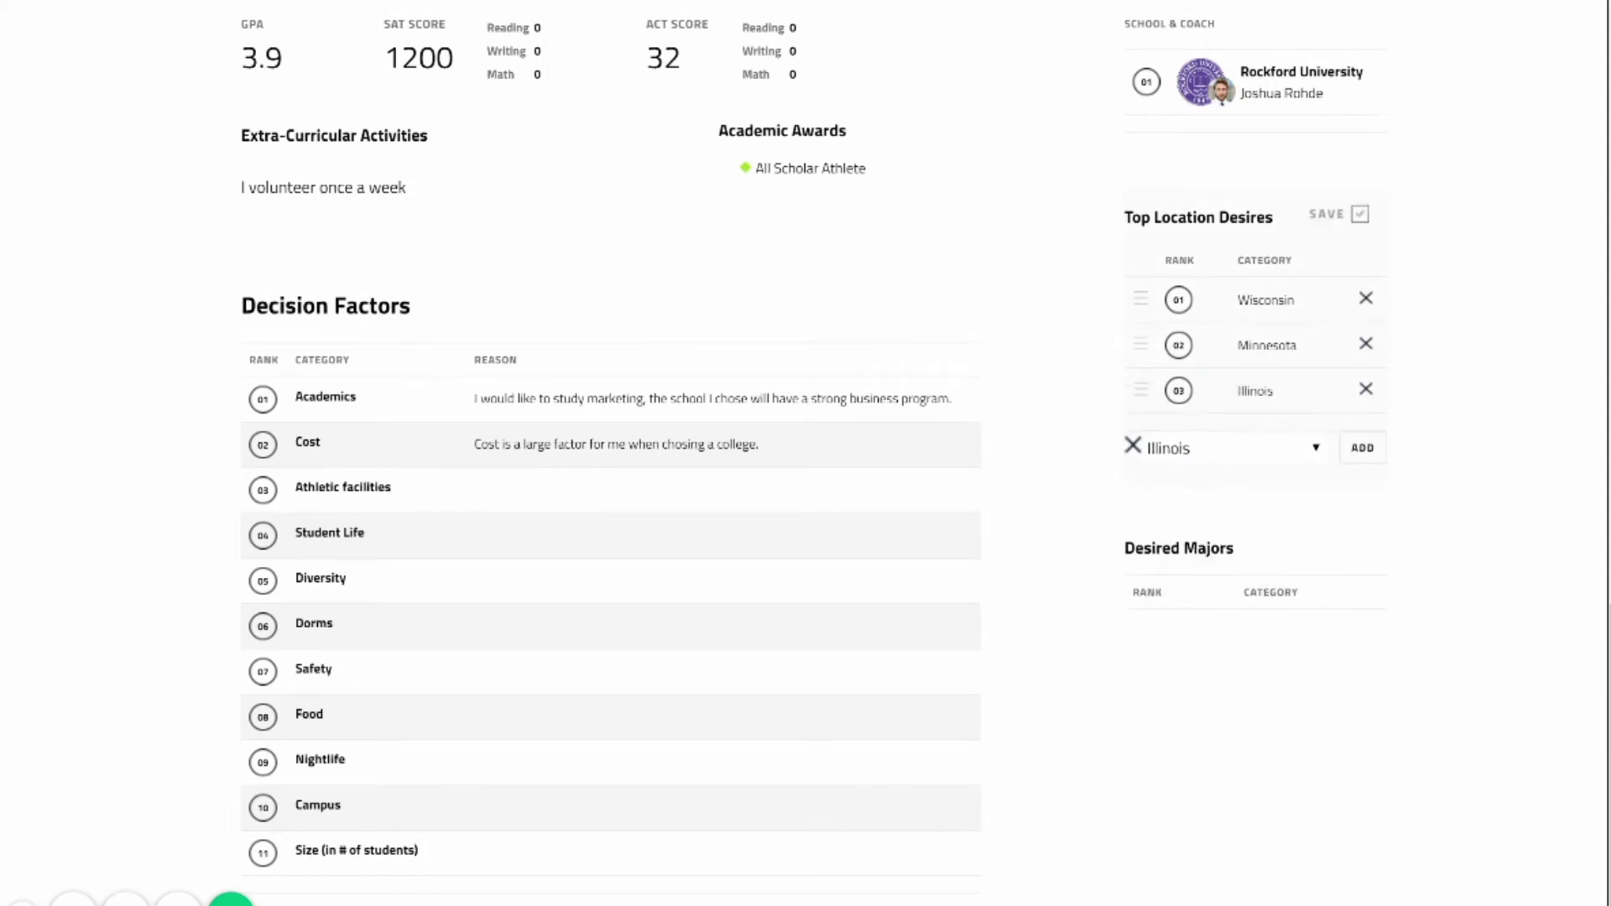
key("alt+Down")
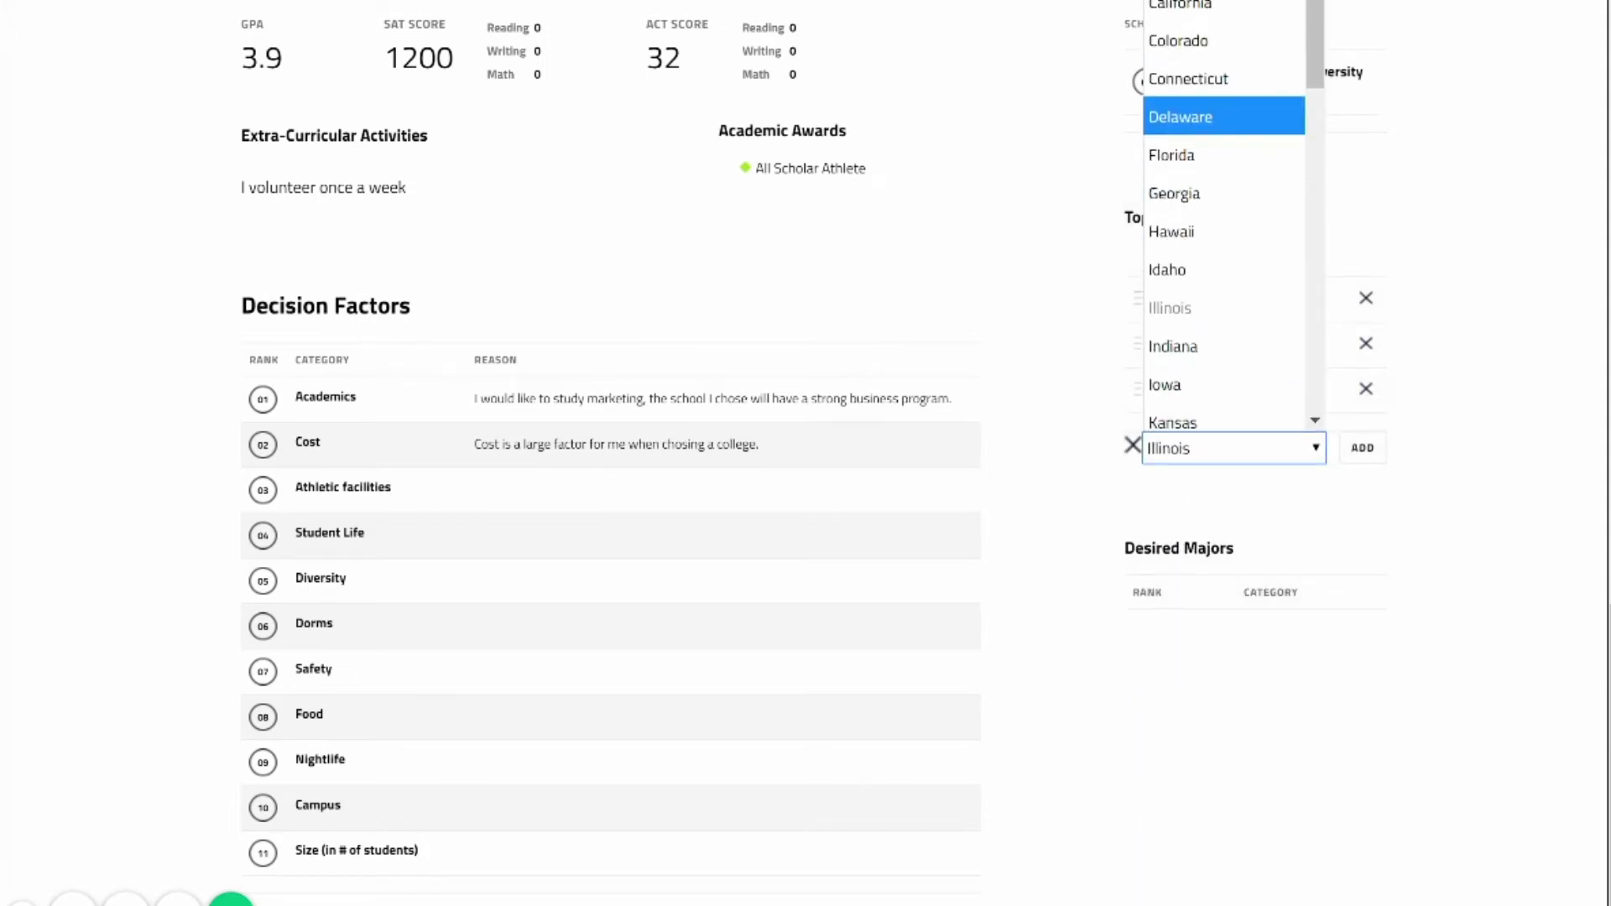
key("Down")
key("Down")
key("Down")
key("Down")
key("Down")
key("Down")
key("Down")
key("Return")
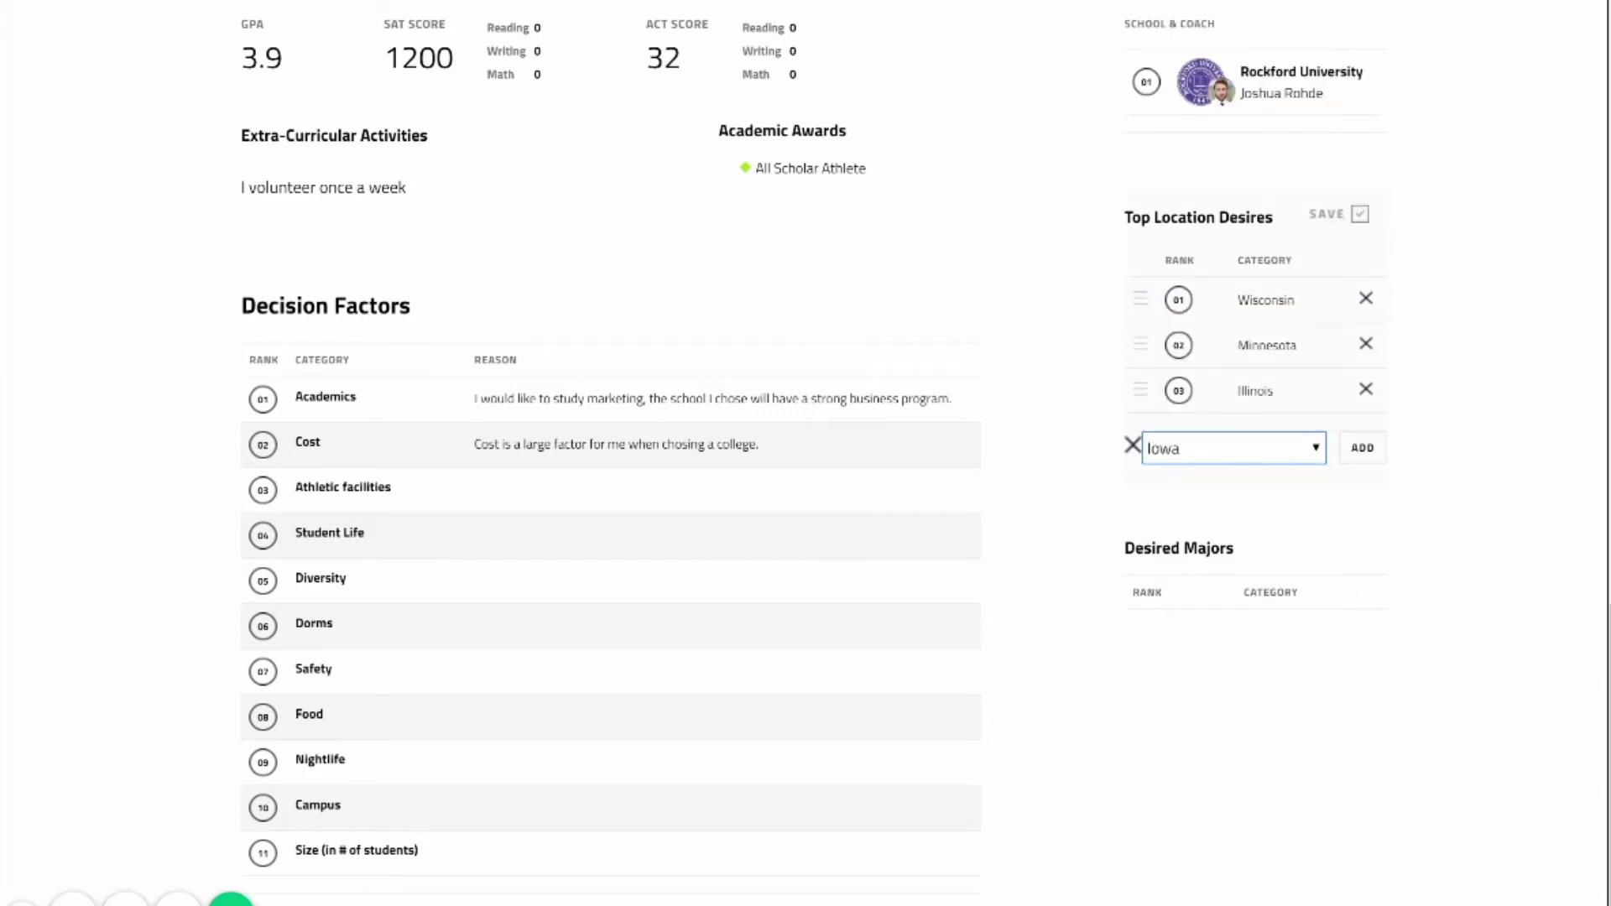
key("Return")
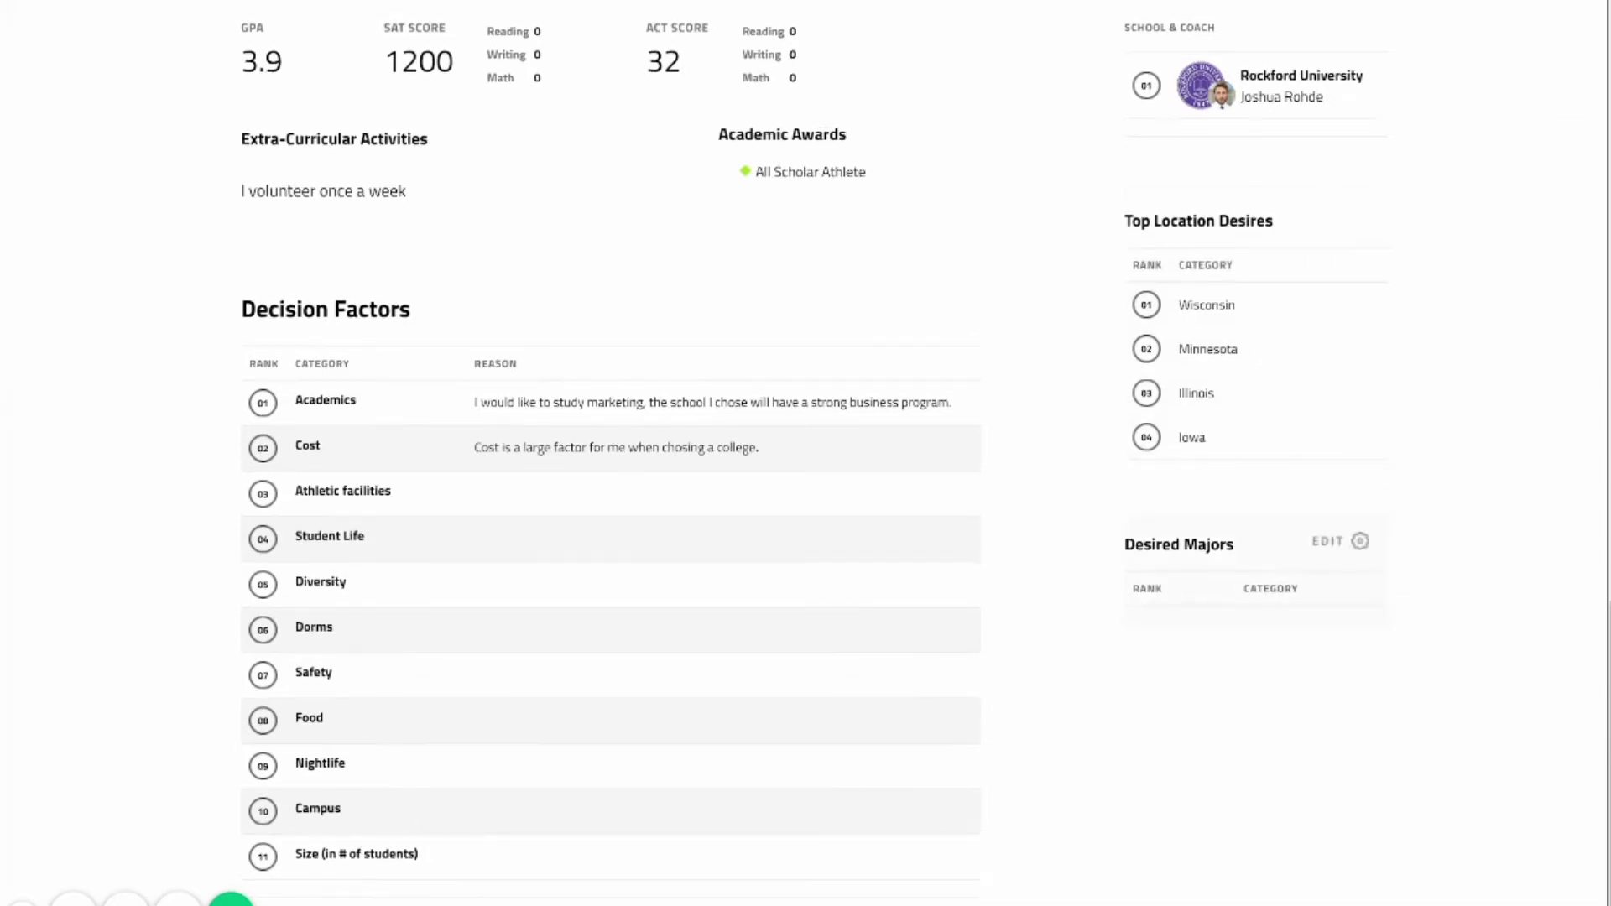
Add Business/Marketing as the rank 01 Desired Major.
left_click(1339, 542)
left_click(1233, 637)
scroll(1275, 319, "down", 10)
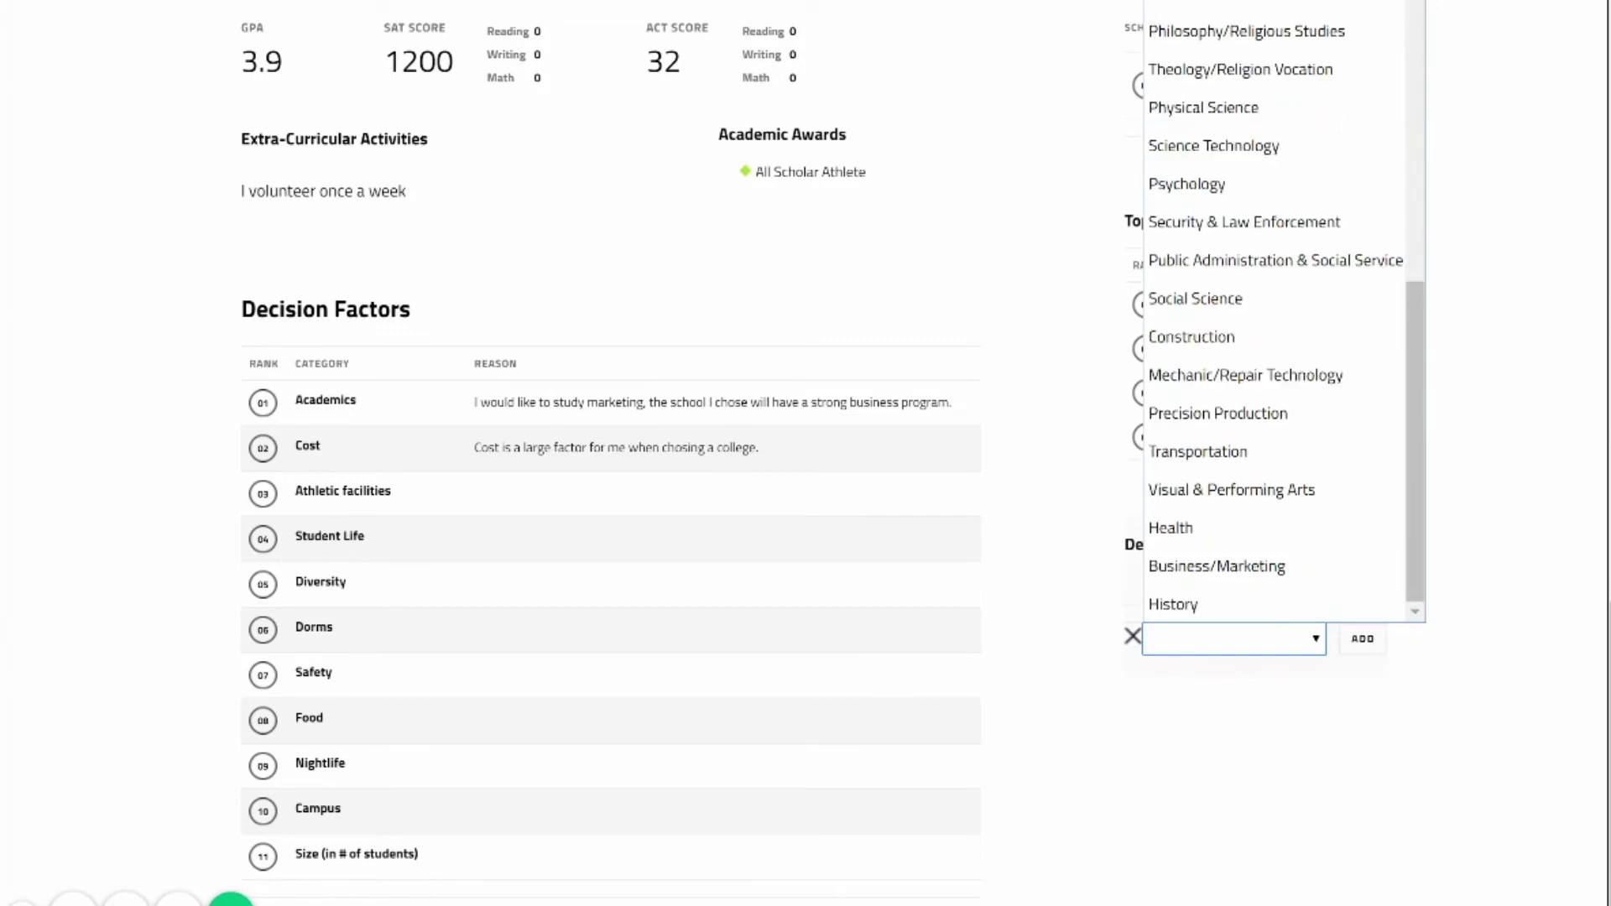
left_click(1216, 566)
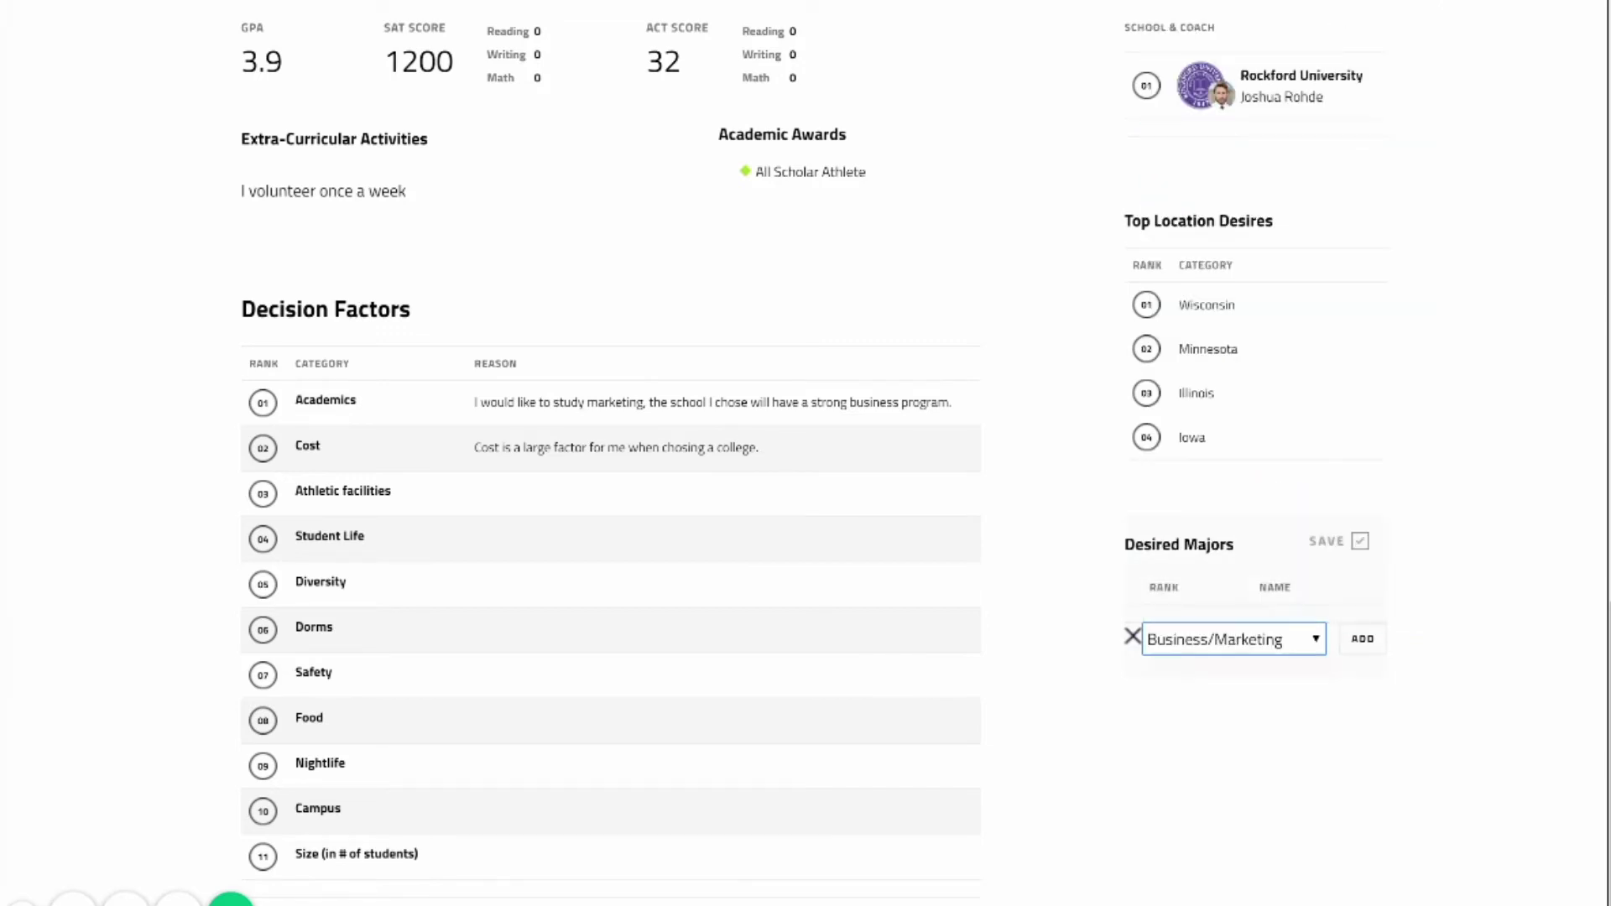
left_click(1363, 639)
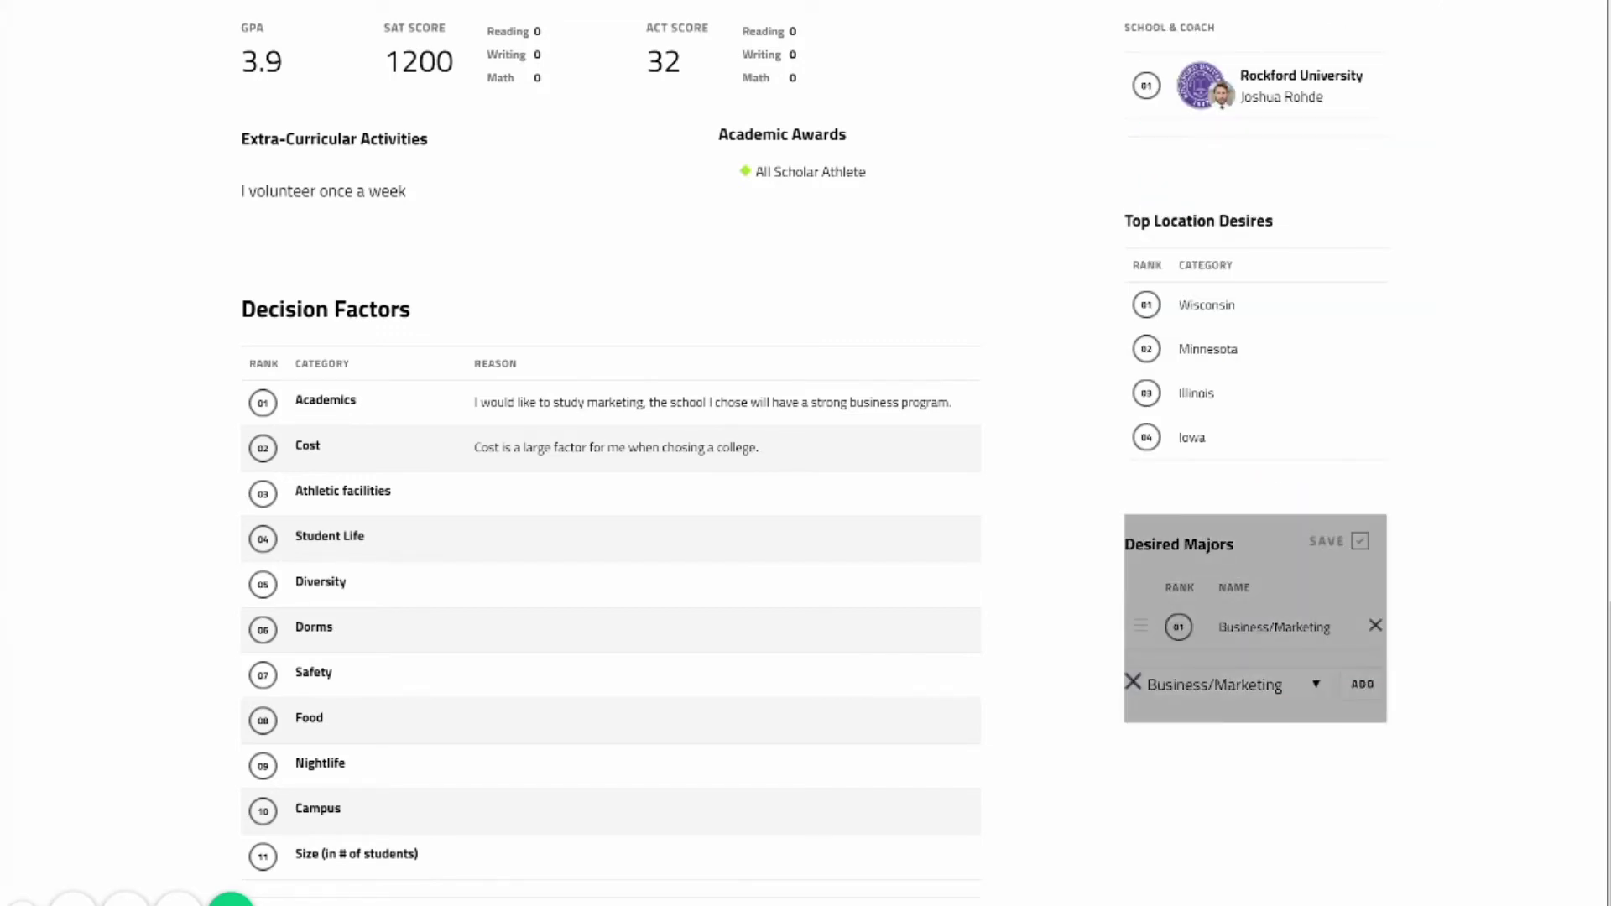
Edit the Media section and choose Set Highlight Reel Video to show the empty Video URL field.
scroll(611, 453, "up", 8)
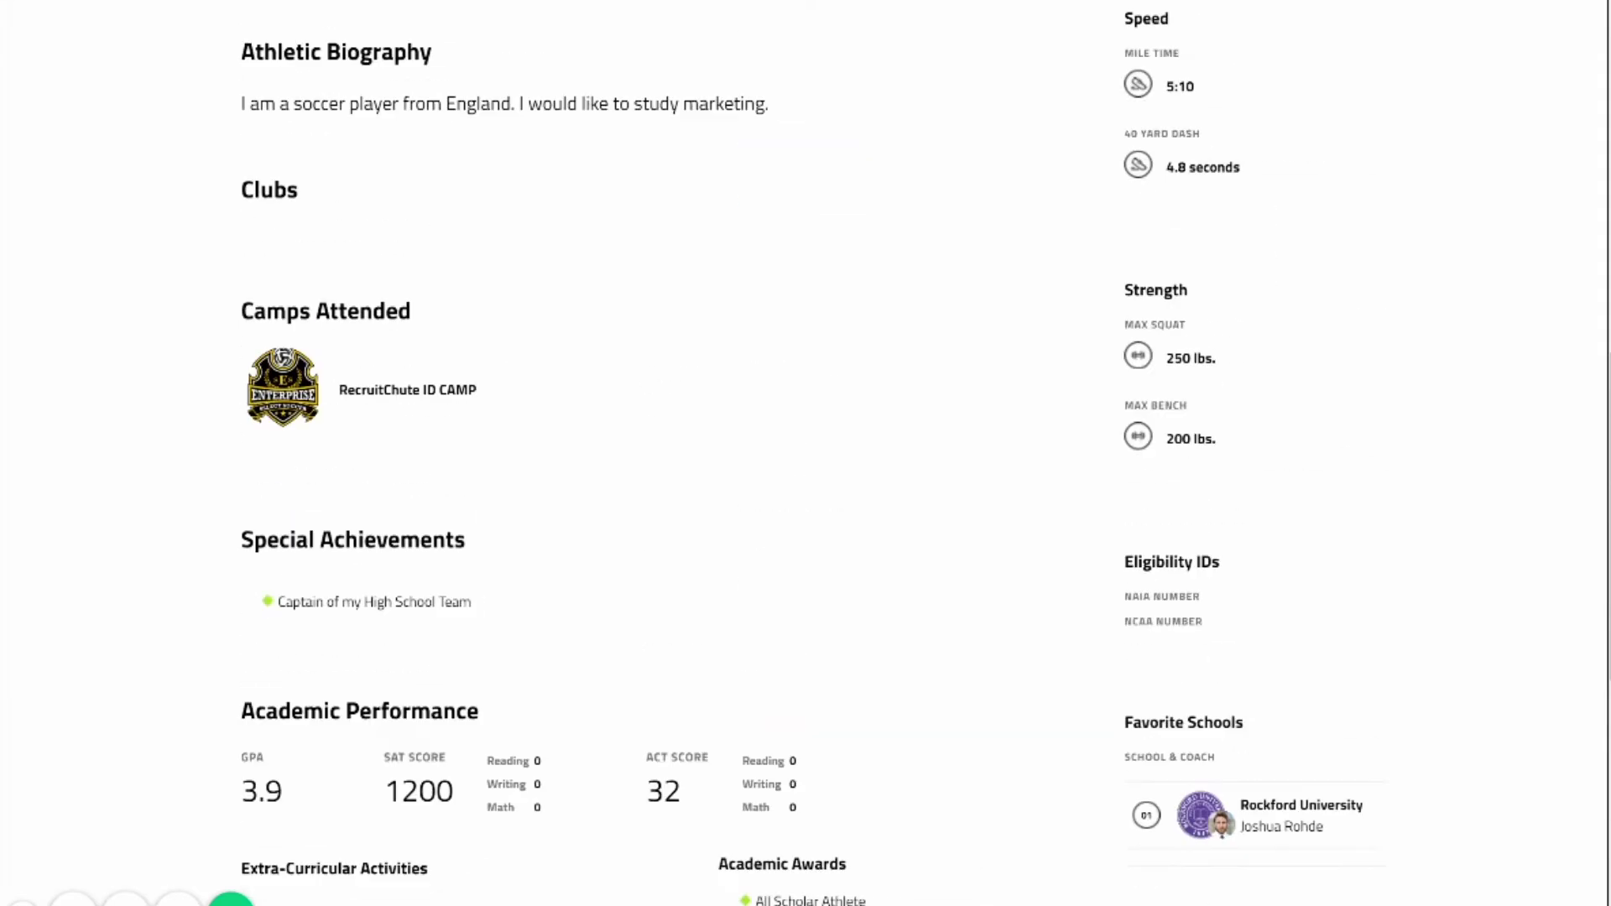
scroll(806, 453, "up", 10)
scroll(806, 453, "down", 4)
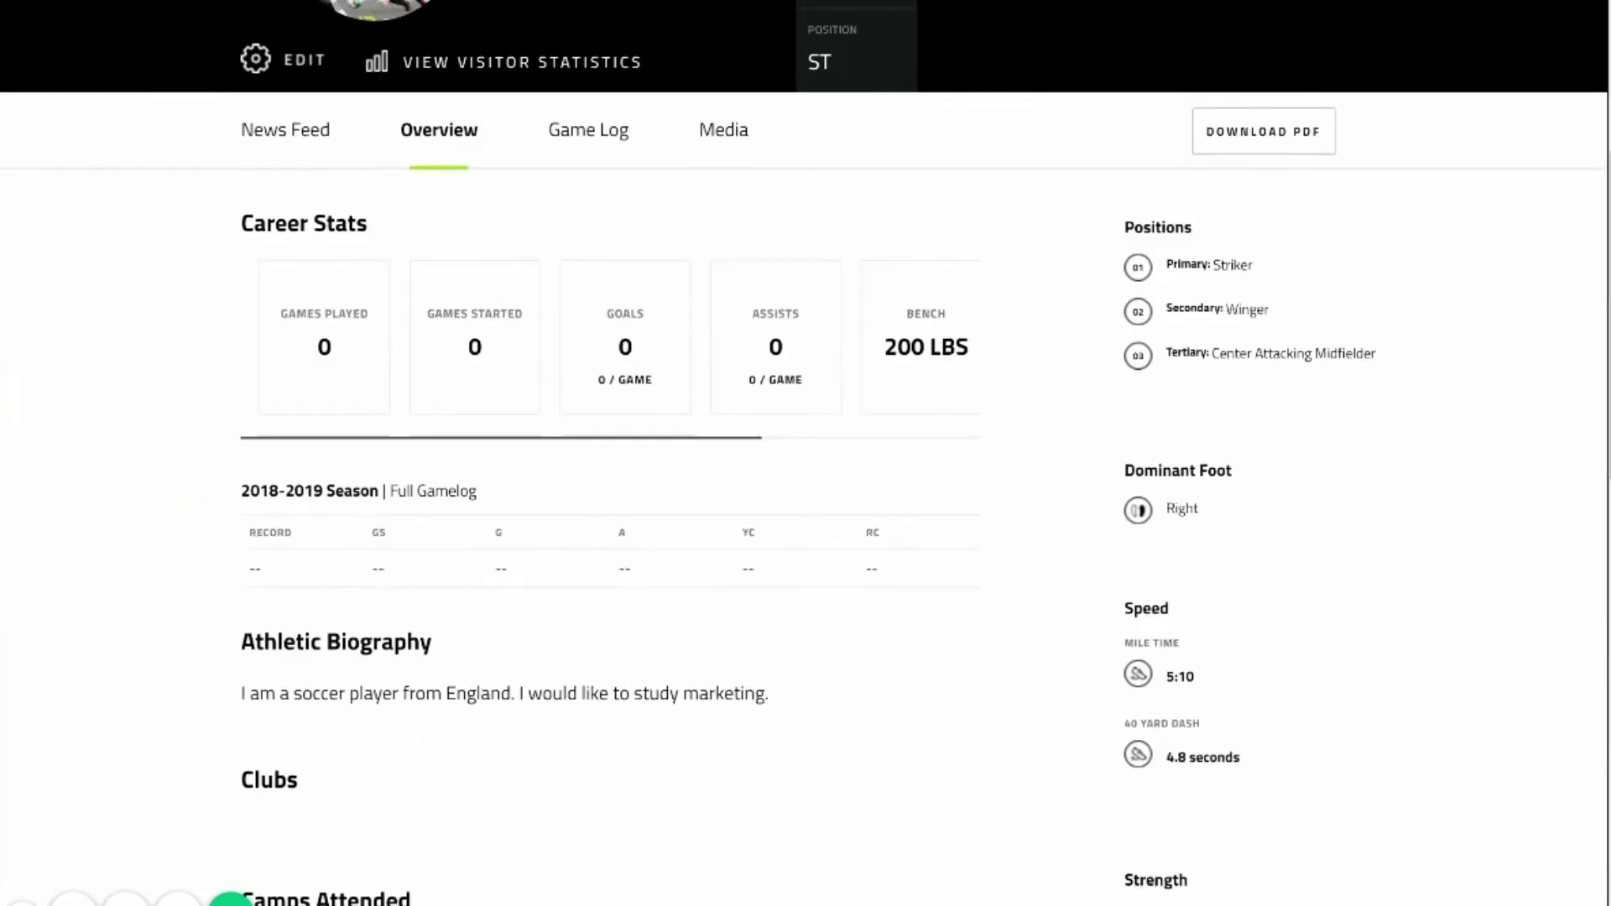
scroll(805, 453, "down", 7)
scroll(806, 453, "up", 9)
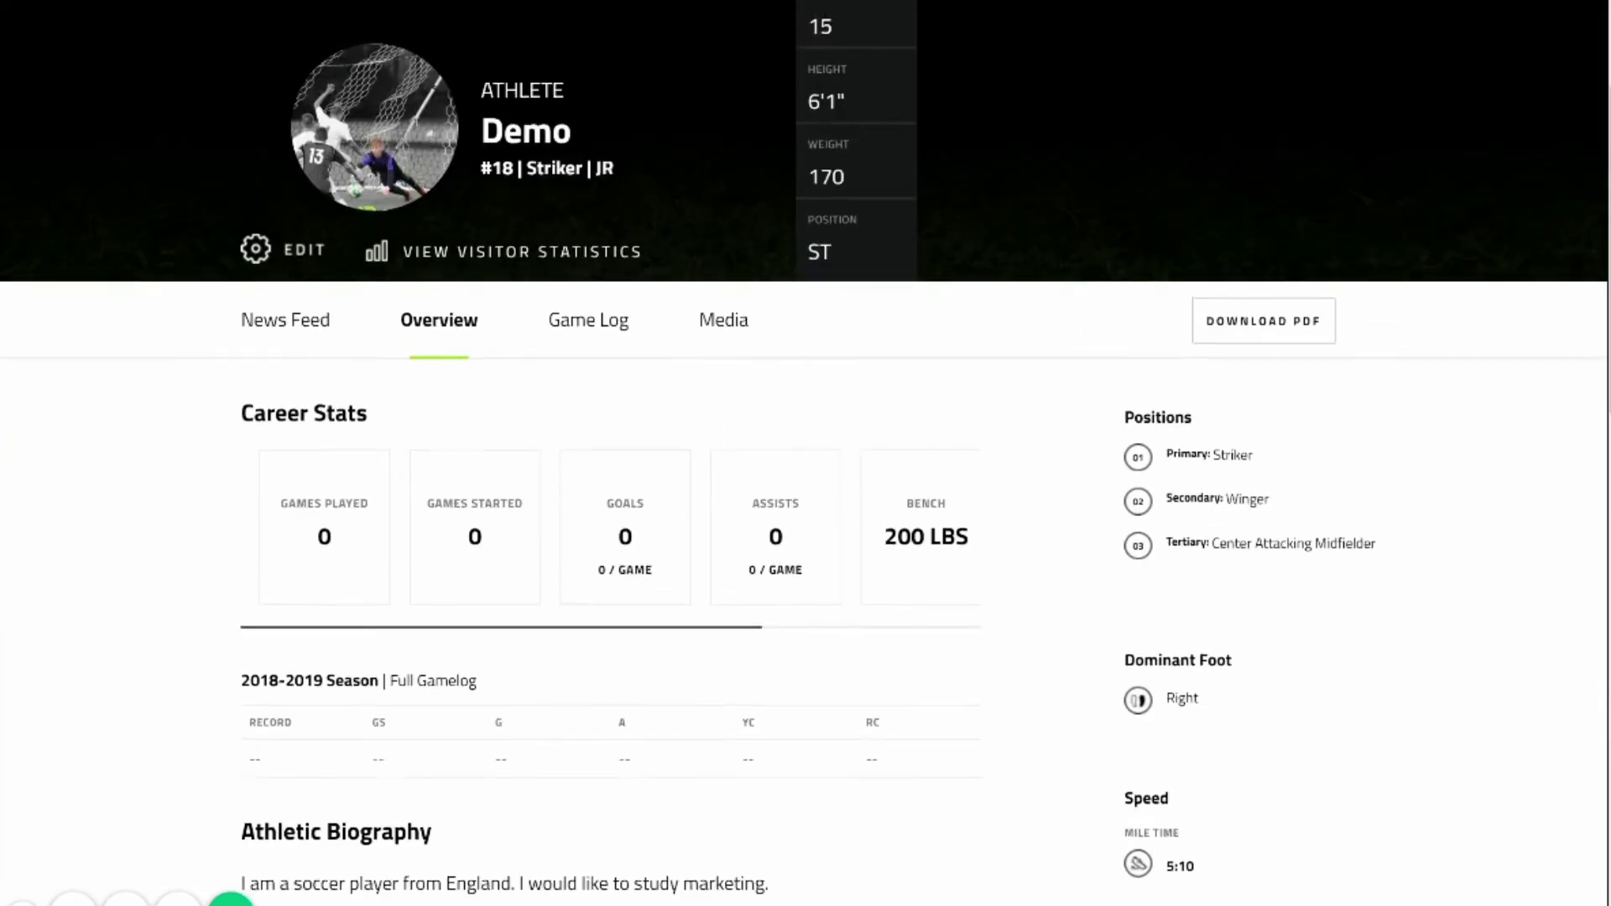
scroll(806, 453, "up", 3)
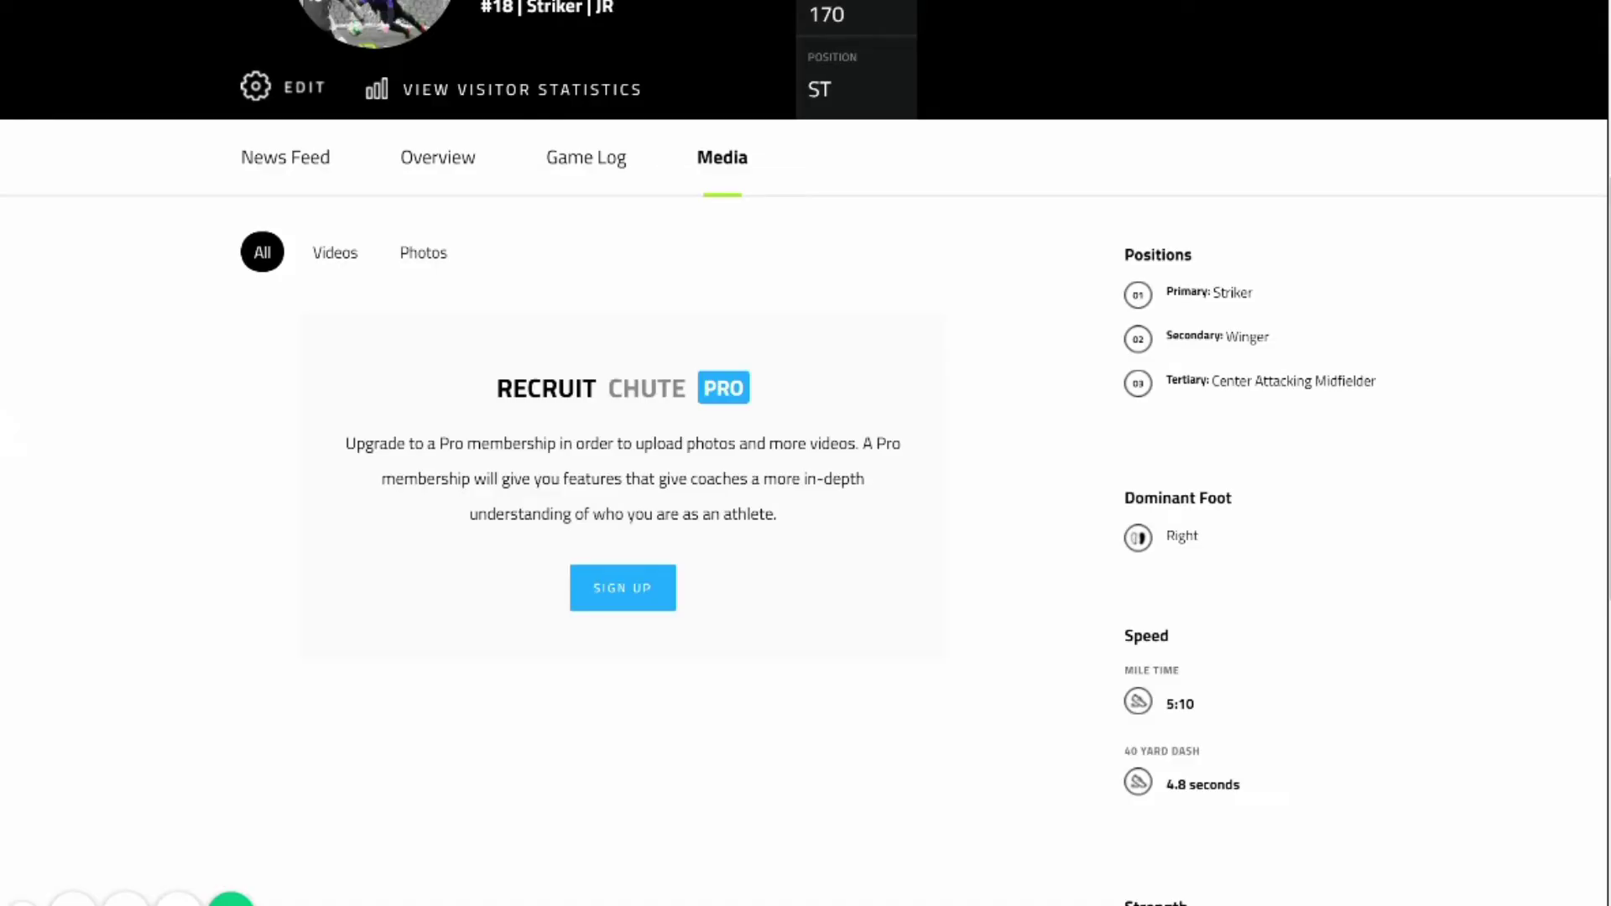
scroll(806, 453, "up", 3)
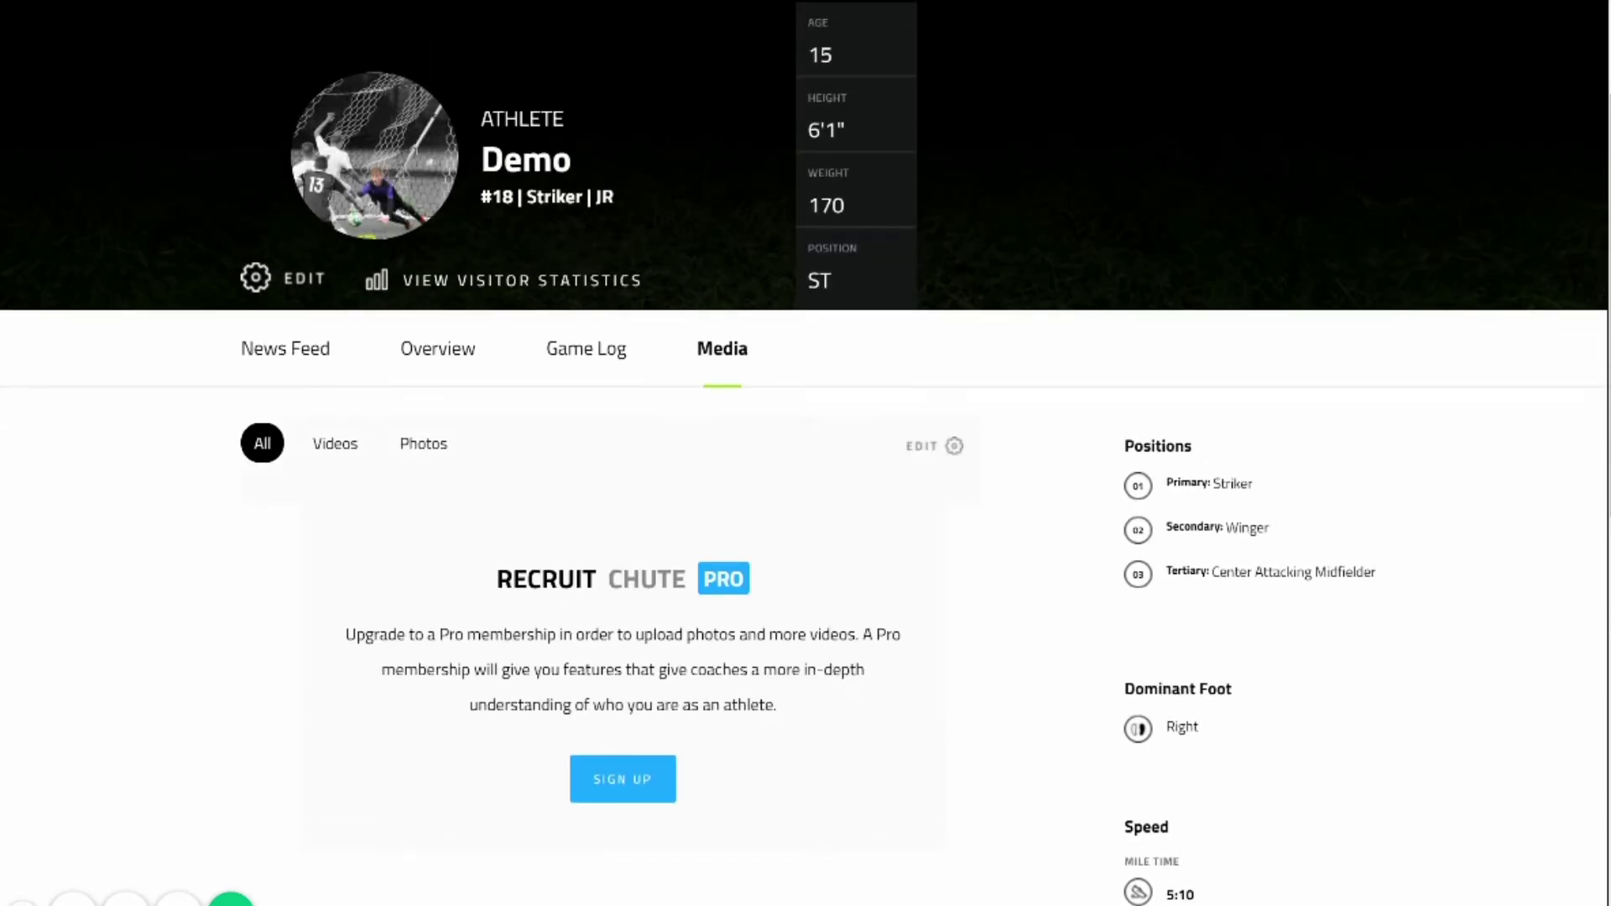
left_click(934, 446)
left_click(326, 630)
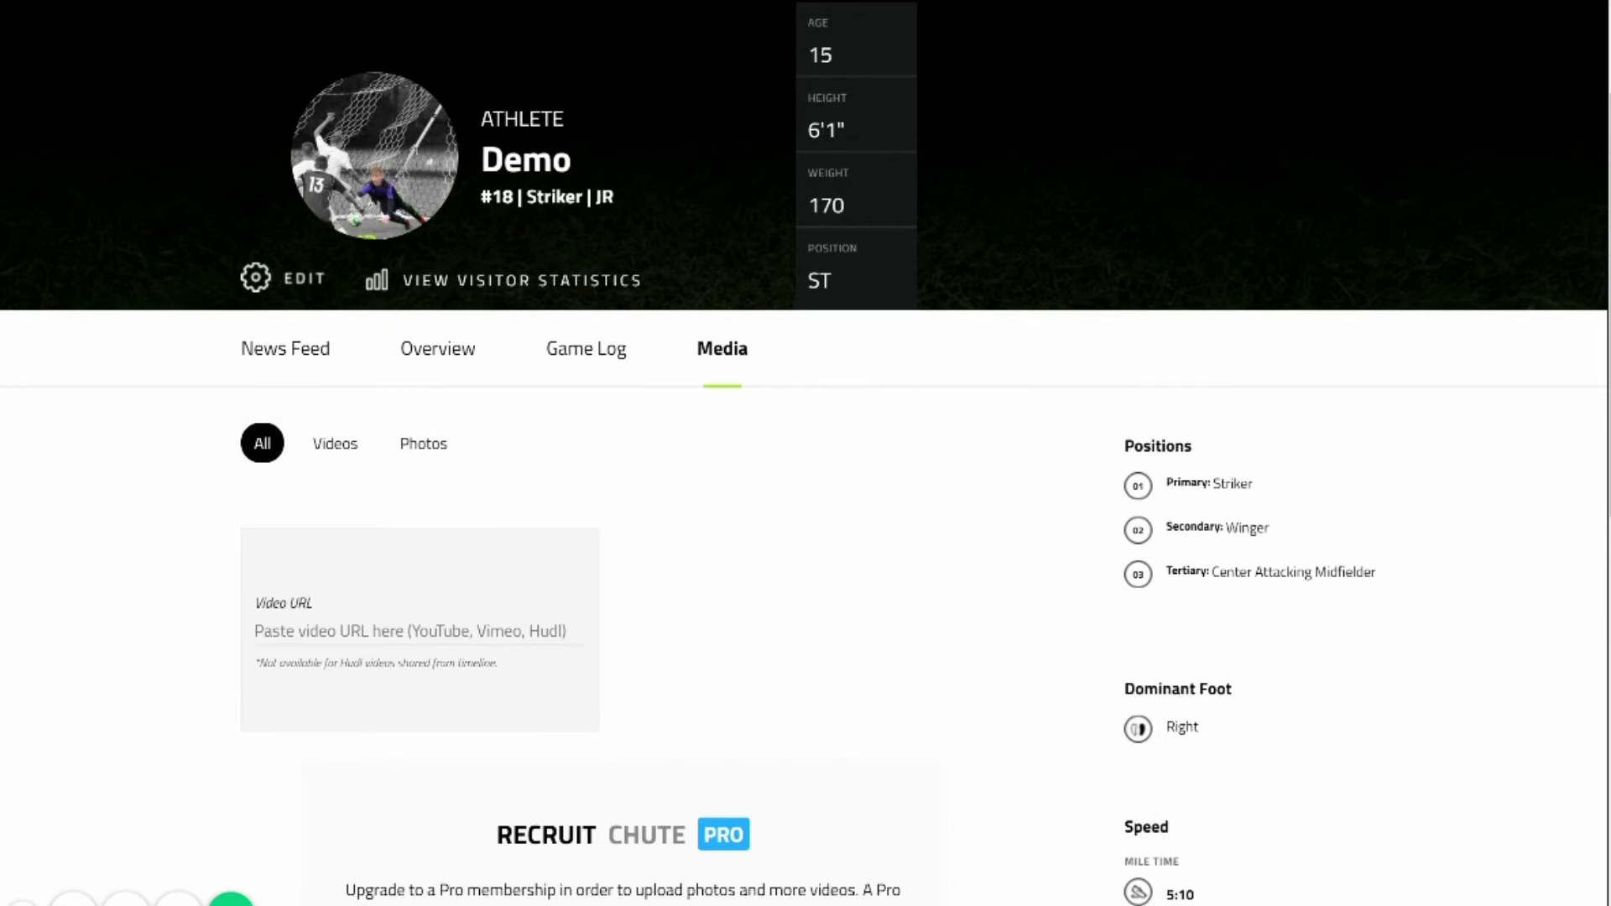
Go to youtube.com in a new tab and pause the RecruitChute Overview video.
key("ctrl+t")
type("youtube")
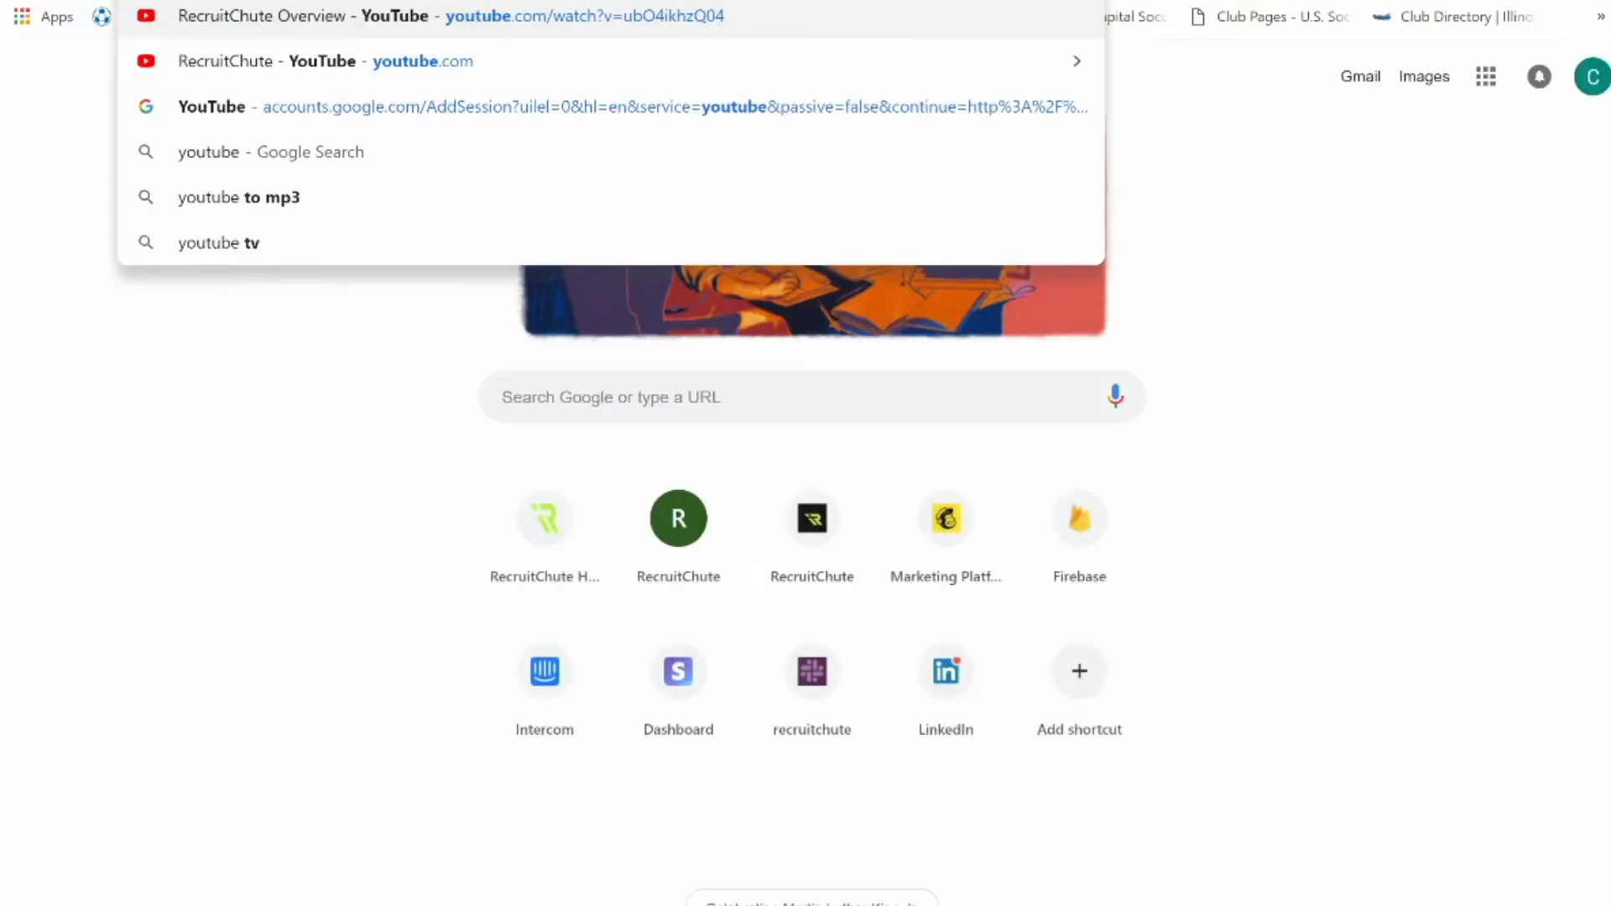
type(".com")
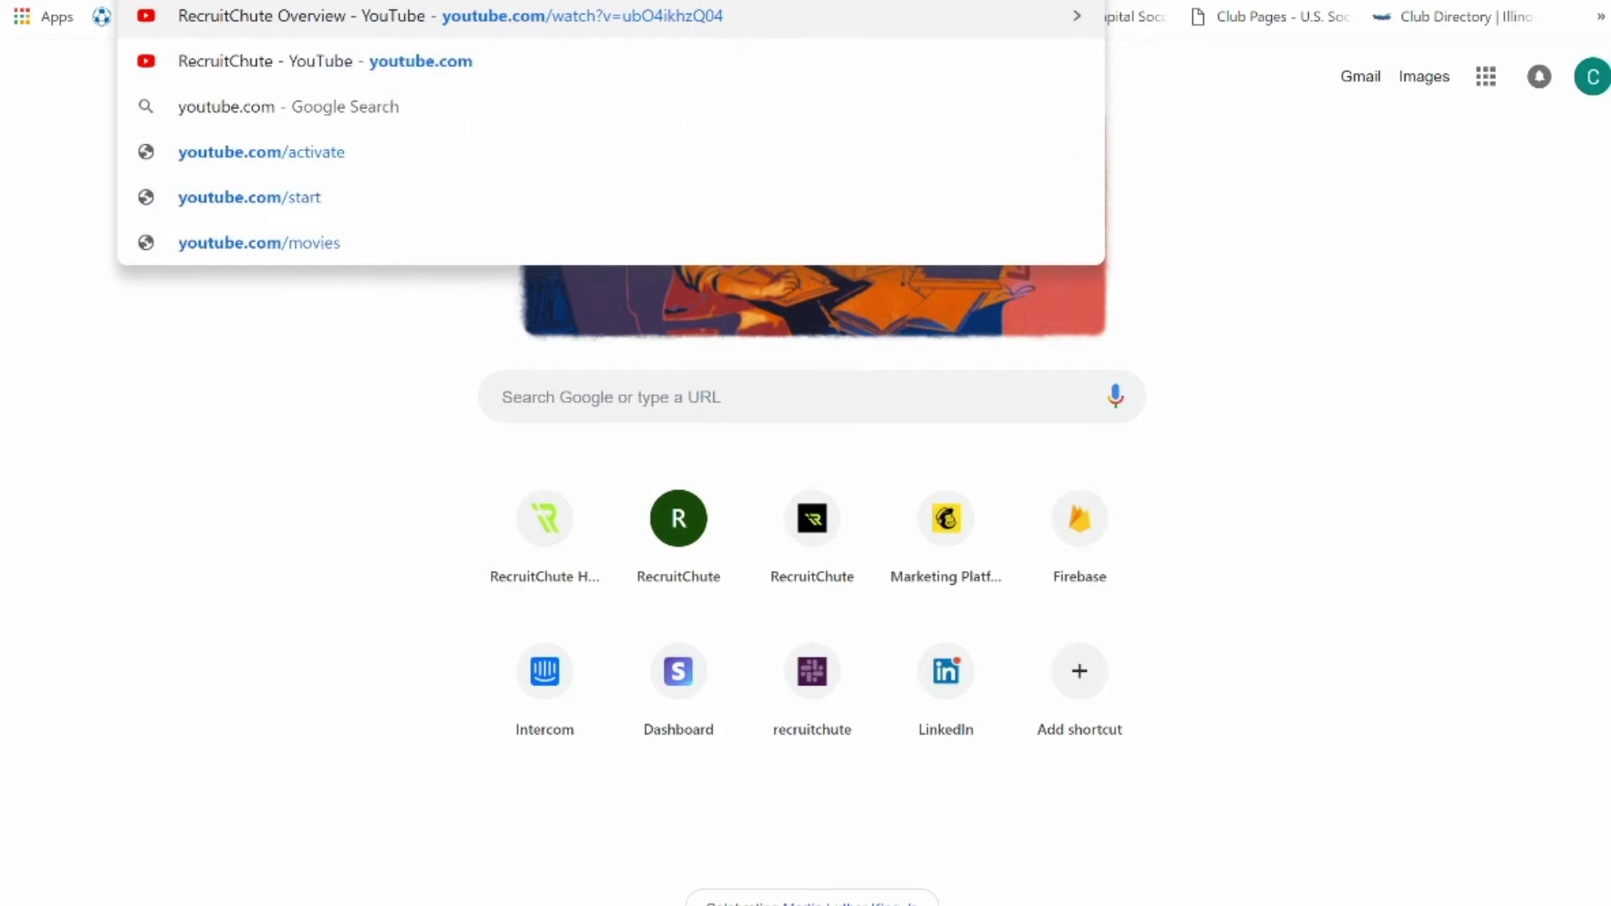
key("Return")
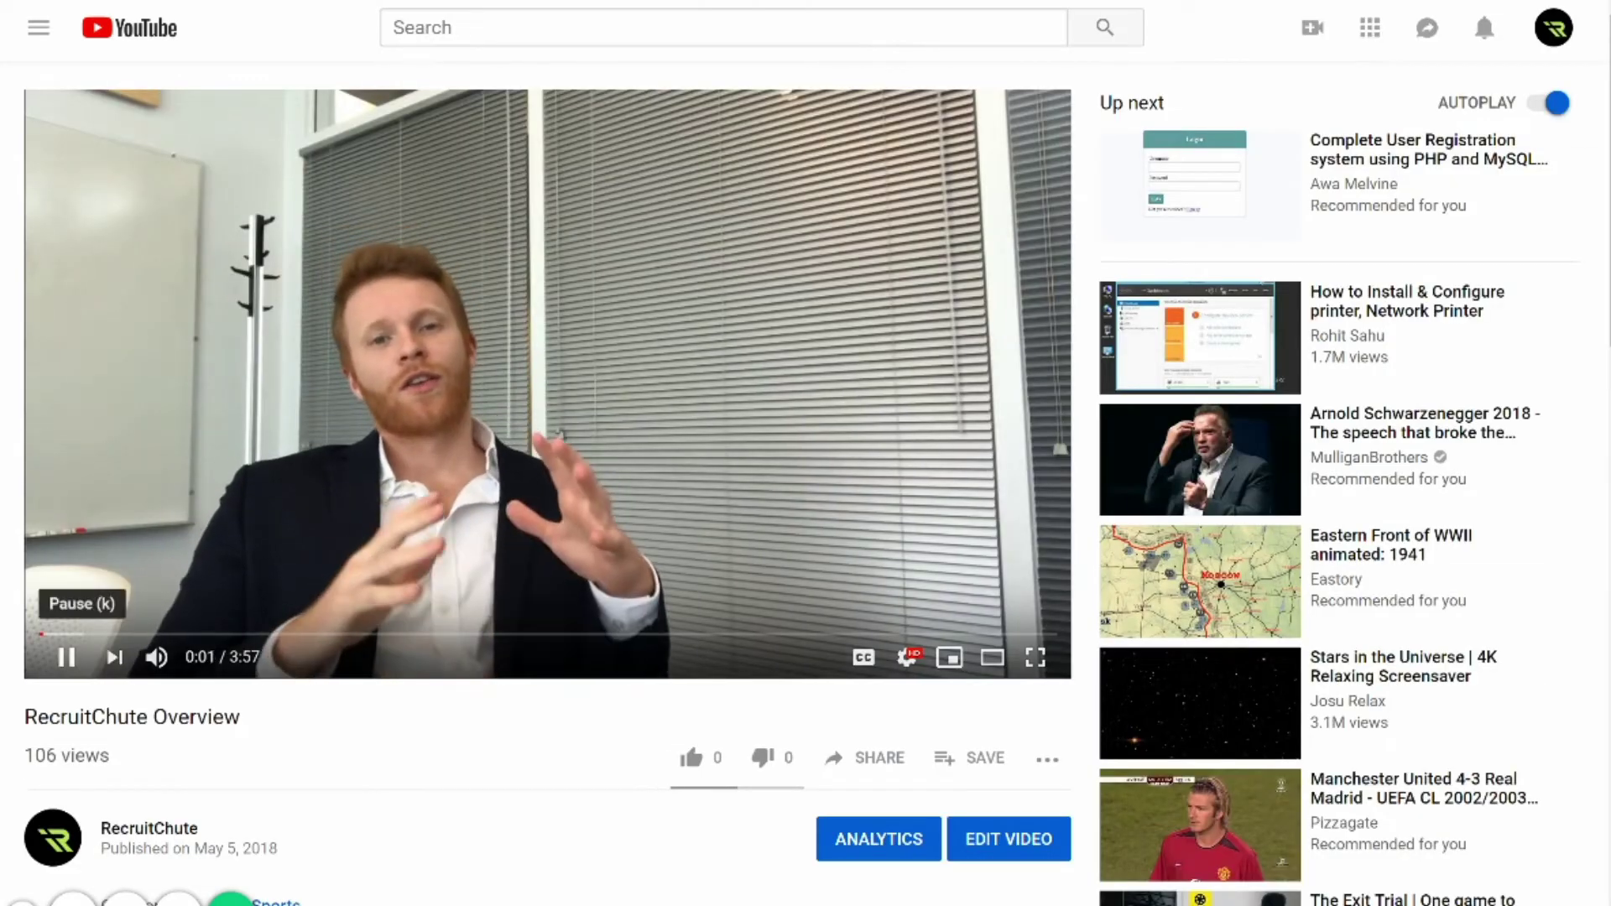
left_click(67, 657)
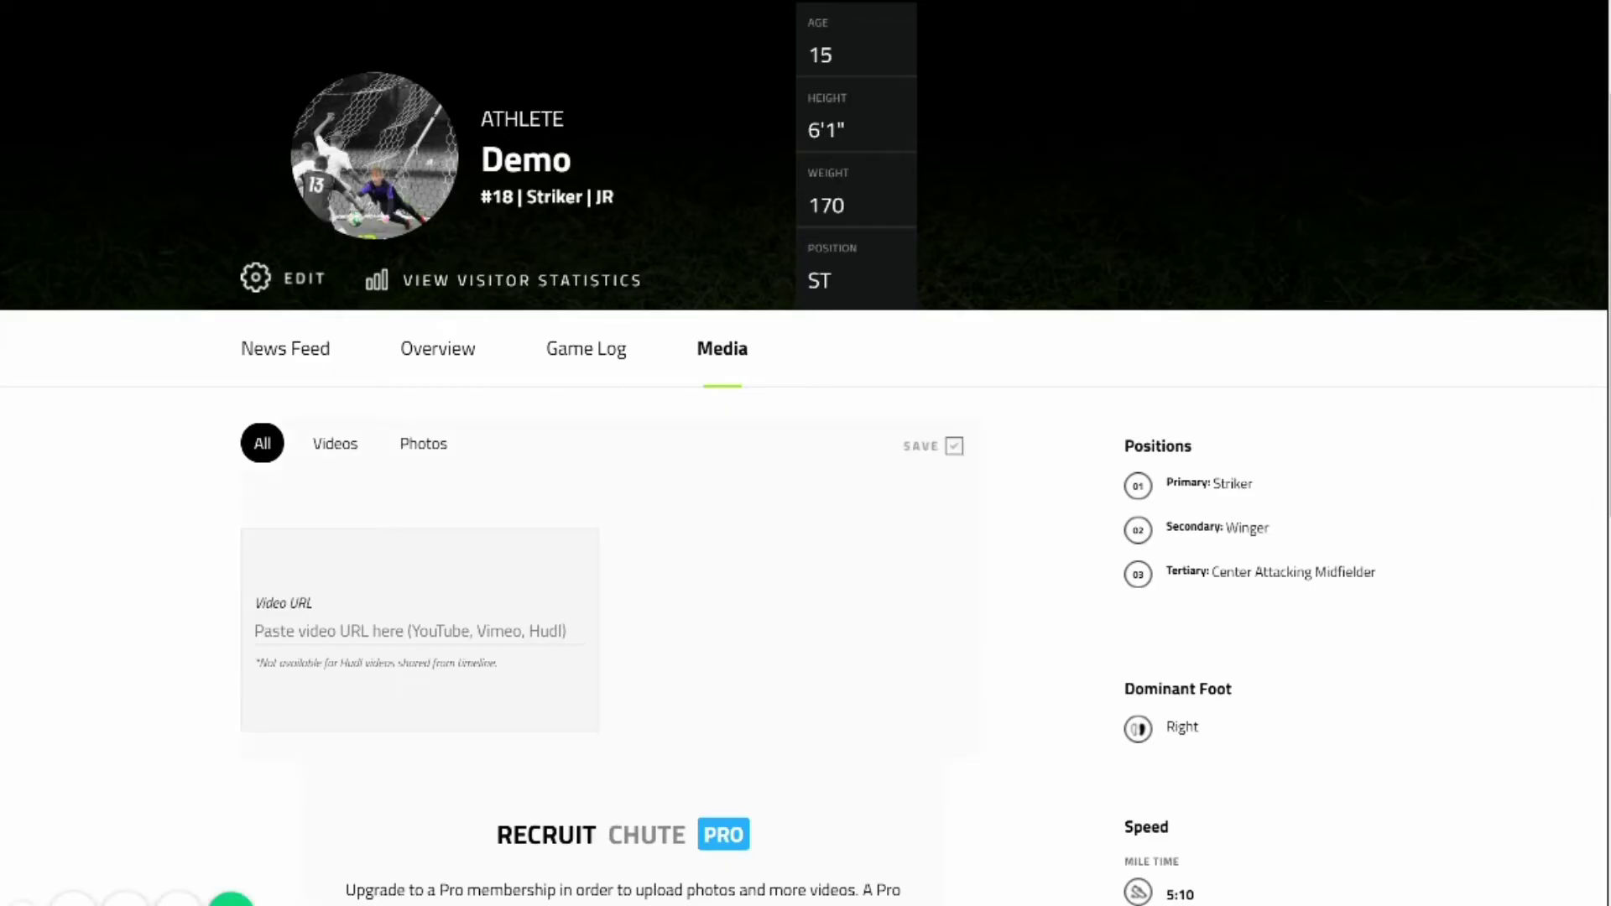
Set the RecruitChute Overview YouTube link as the highlight reel and confirm it in Media.
key("Down")
key("Down")
key("Return")
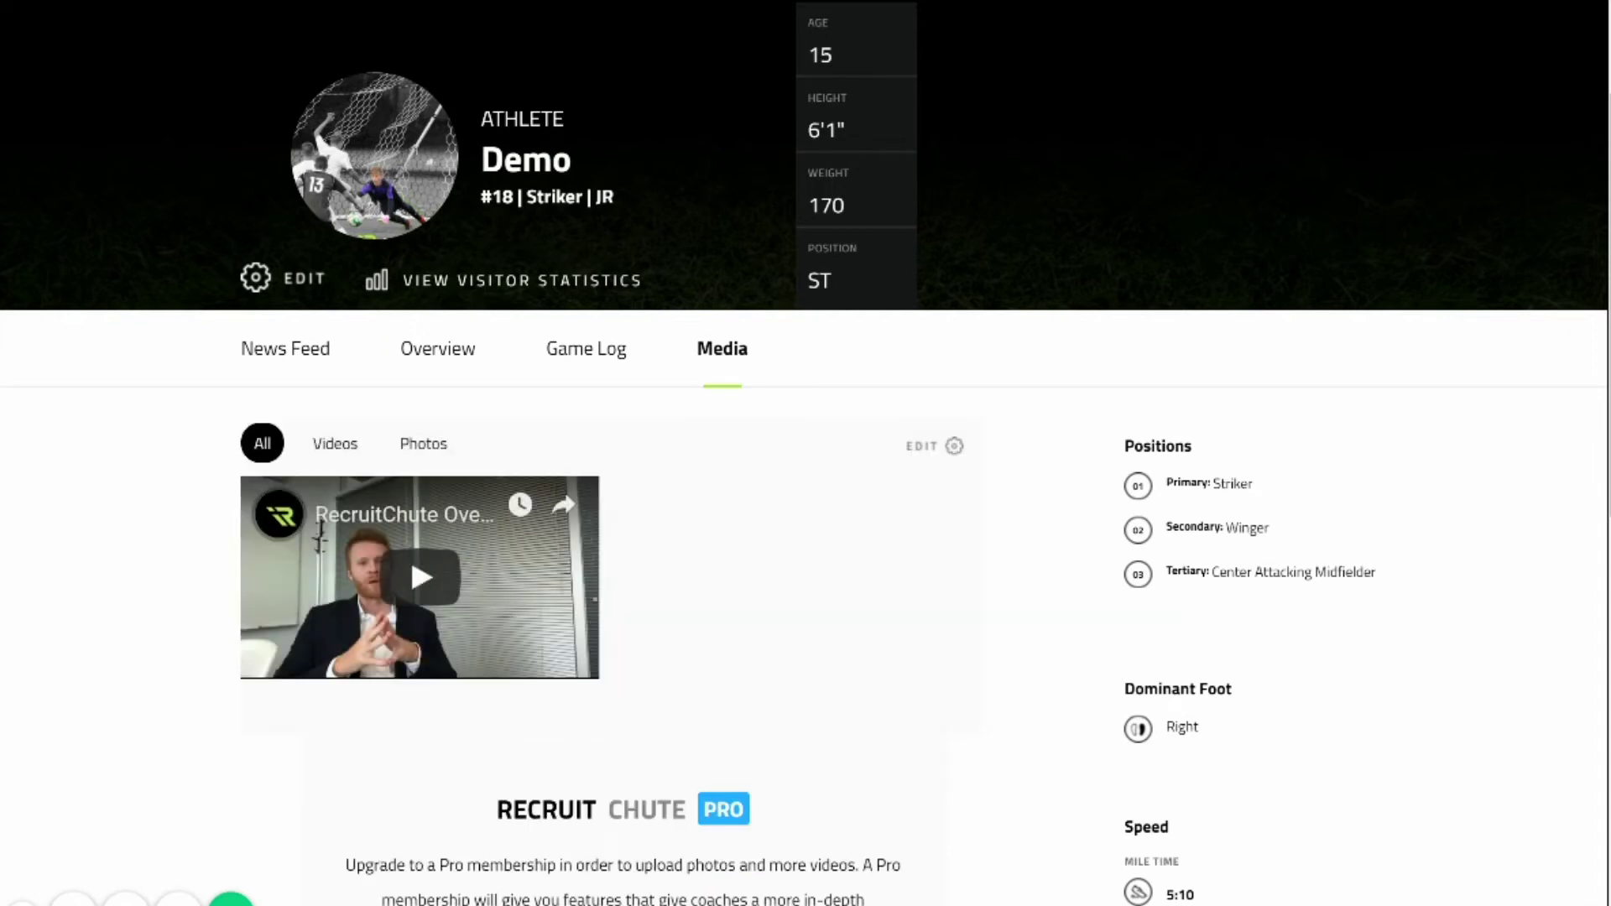
scroll(437, 264, "up", 2)
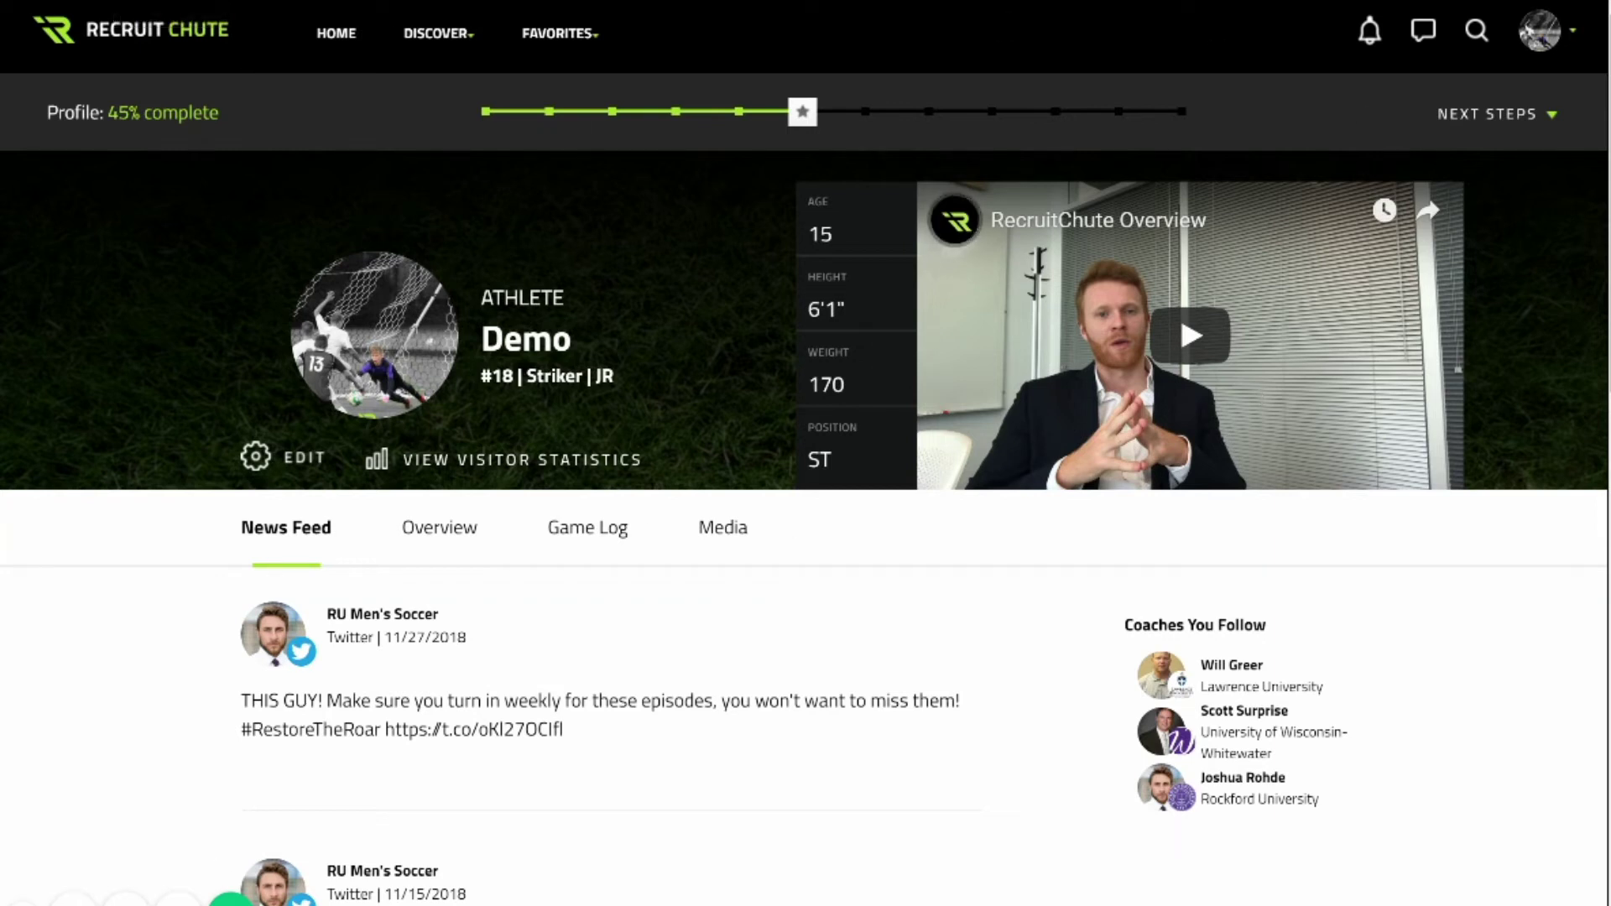
left_click(722, 527)
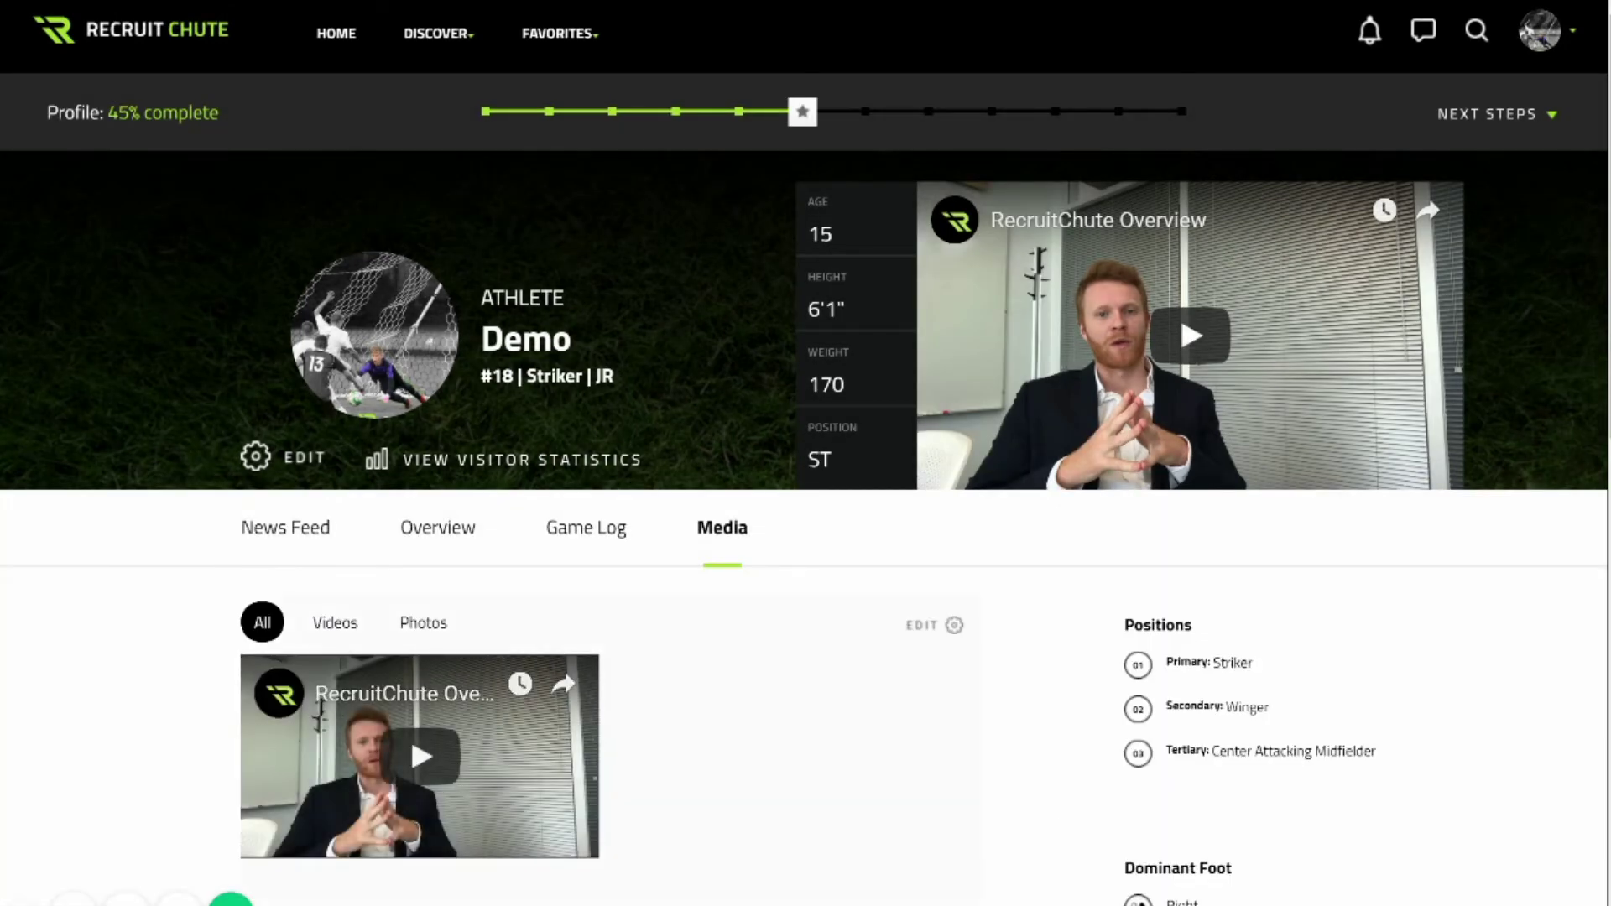
scroll(806, 453, "down", 5)
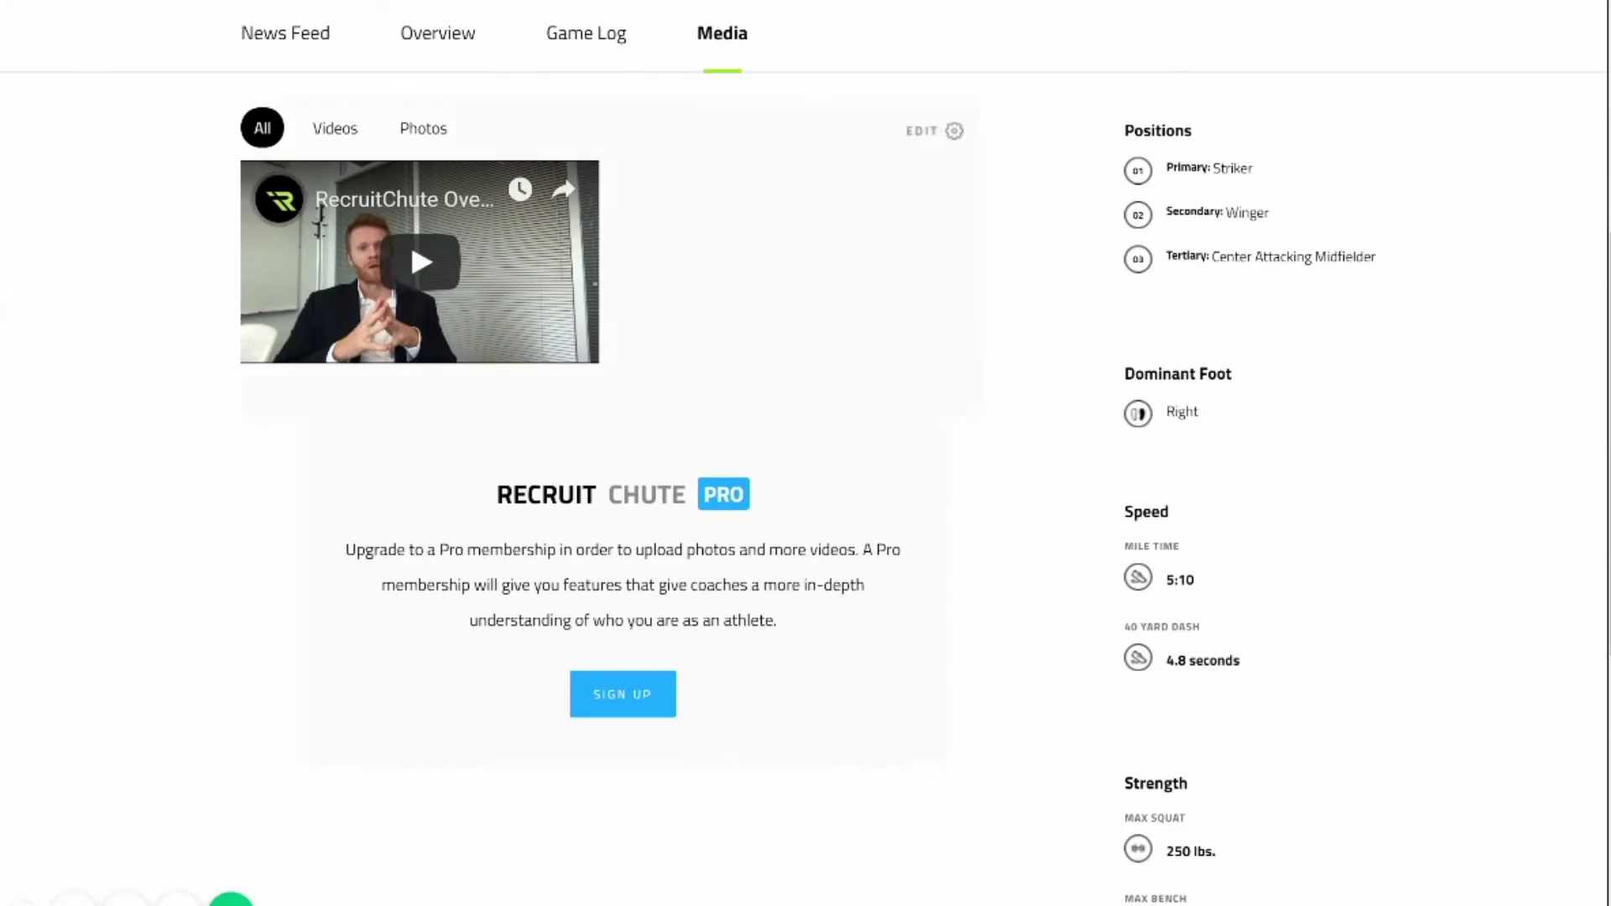
scroll(805, 453, "up", 5)
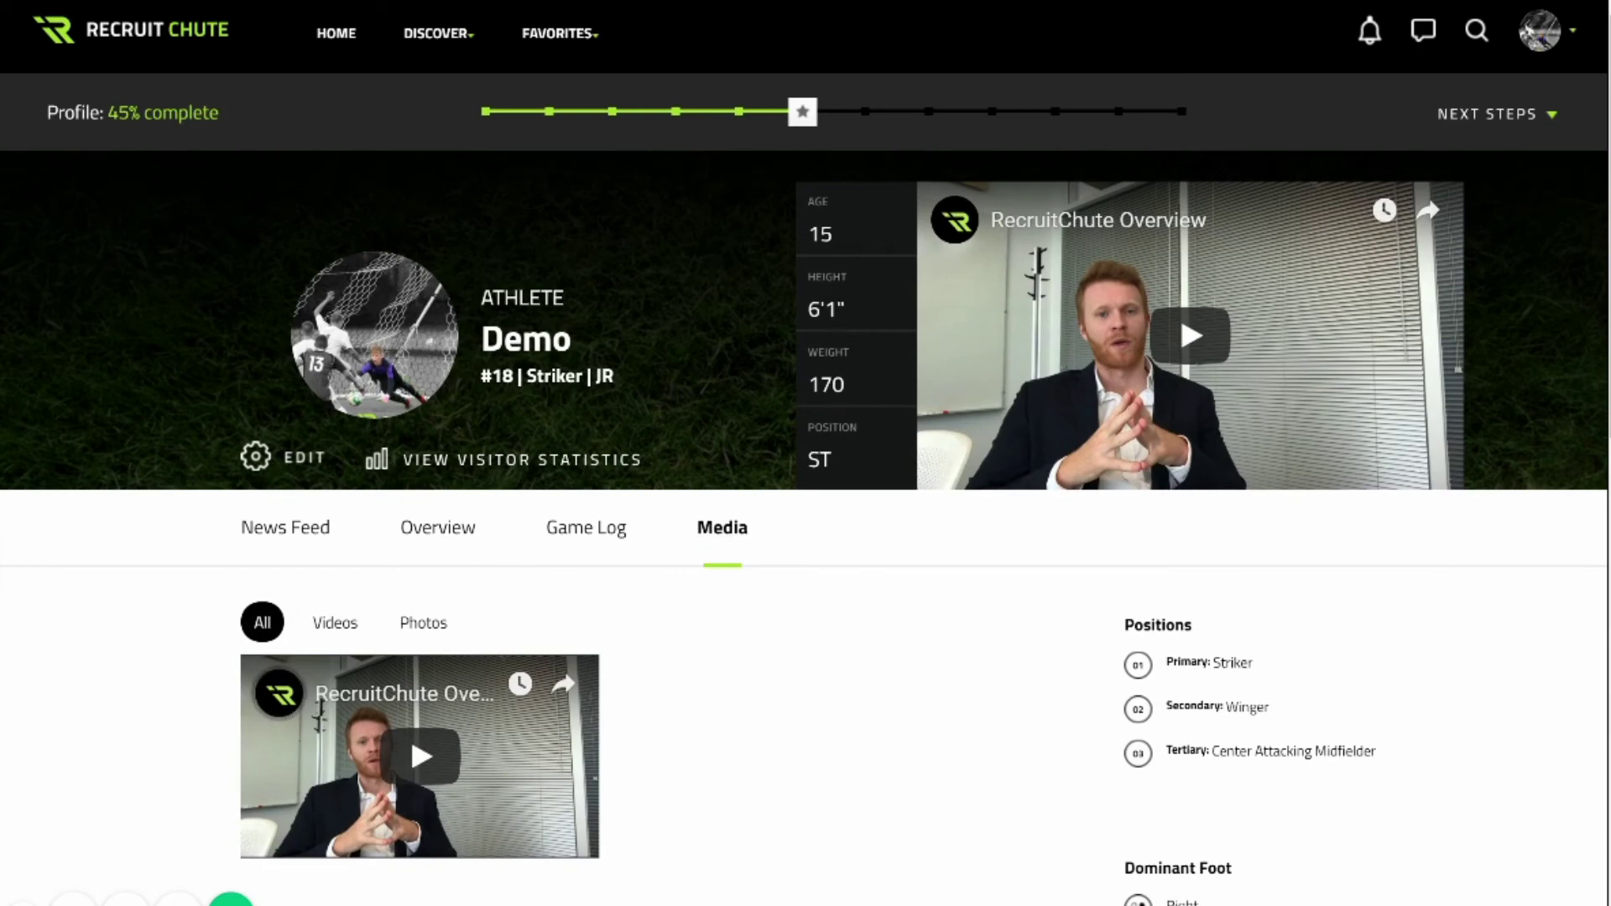
Show the visitor statistics of coaches viewing the profile.
left_click(522, 459)
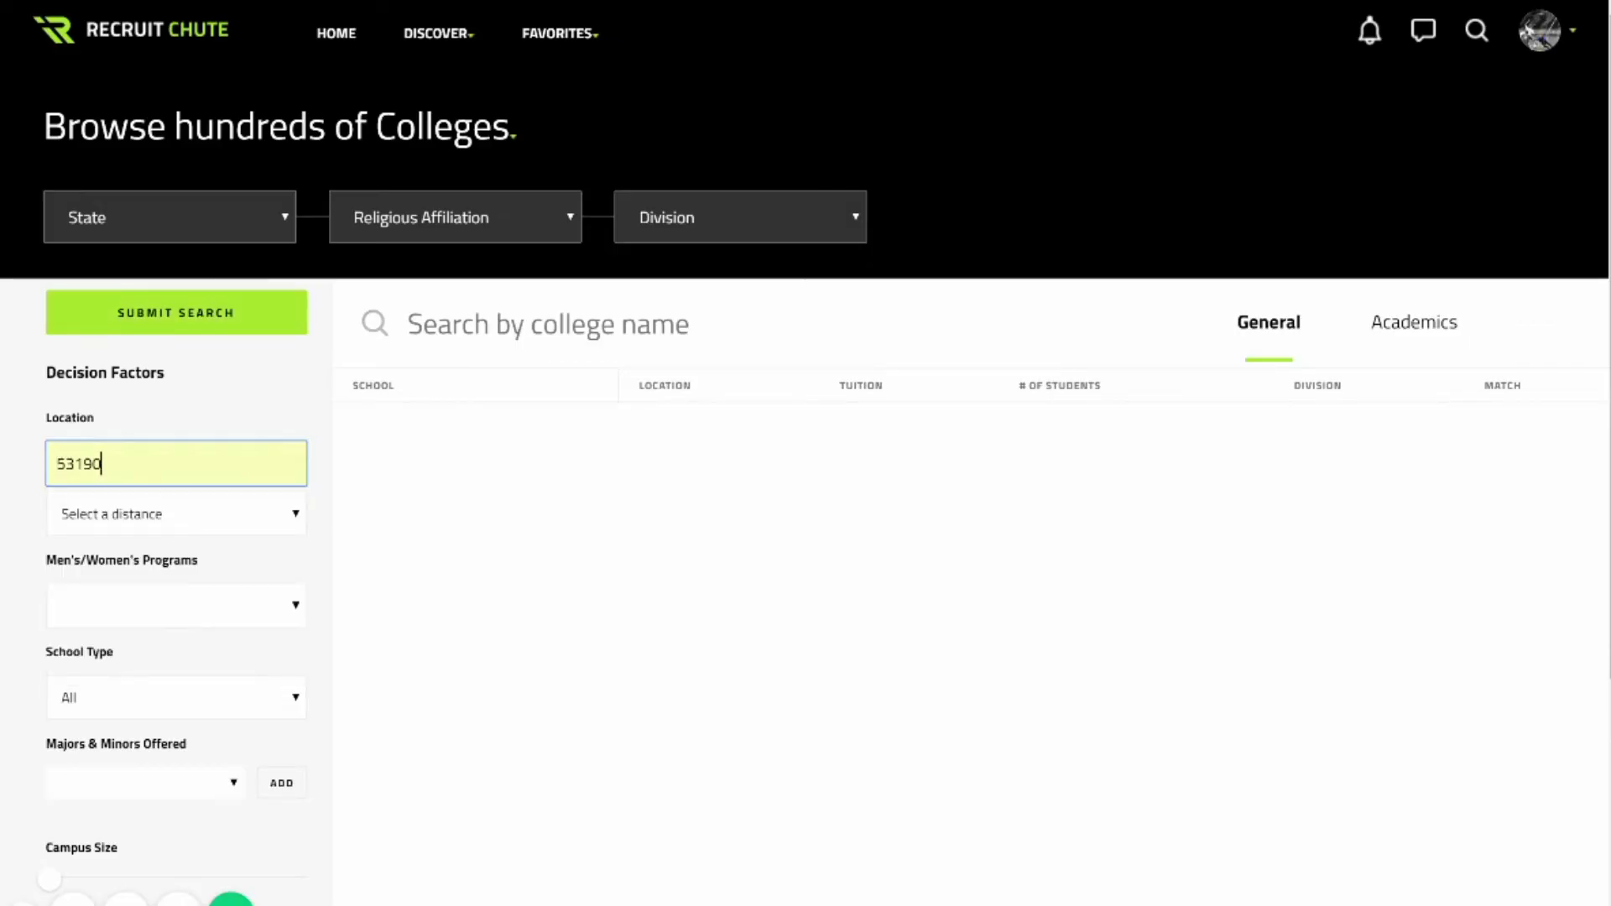
Set the college search distance to 250 miles and the program to Men's soccer.
key("Tab")
key("alt+Down")
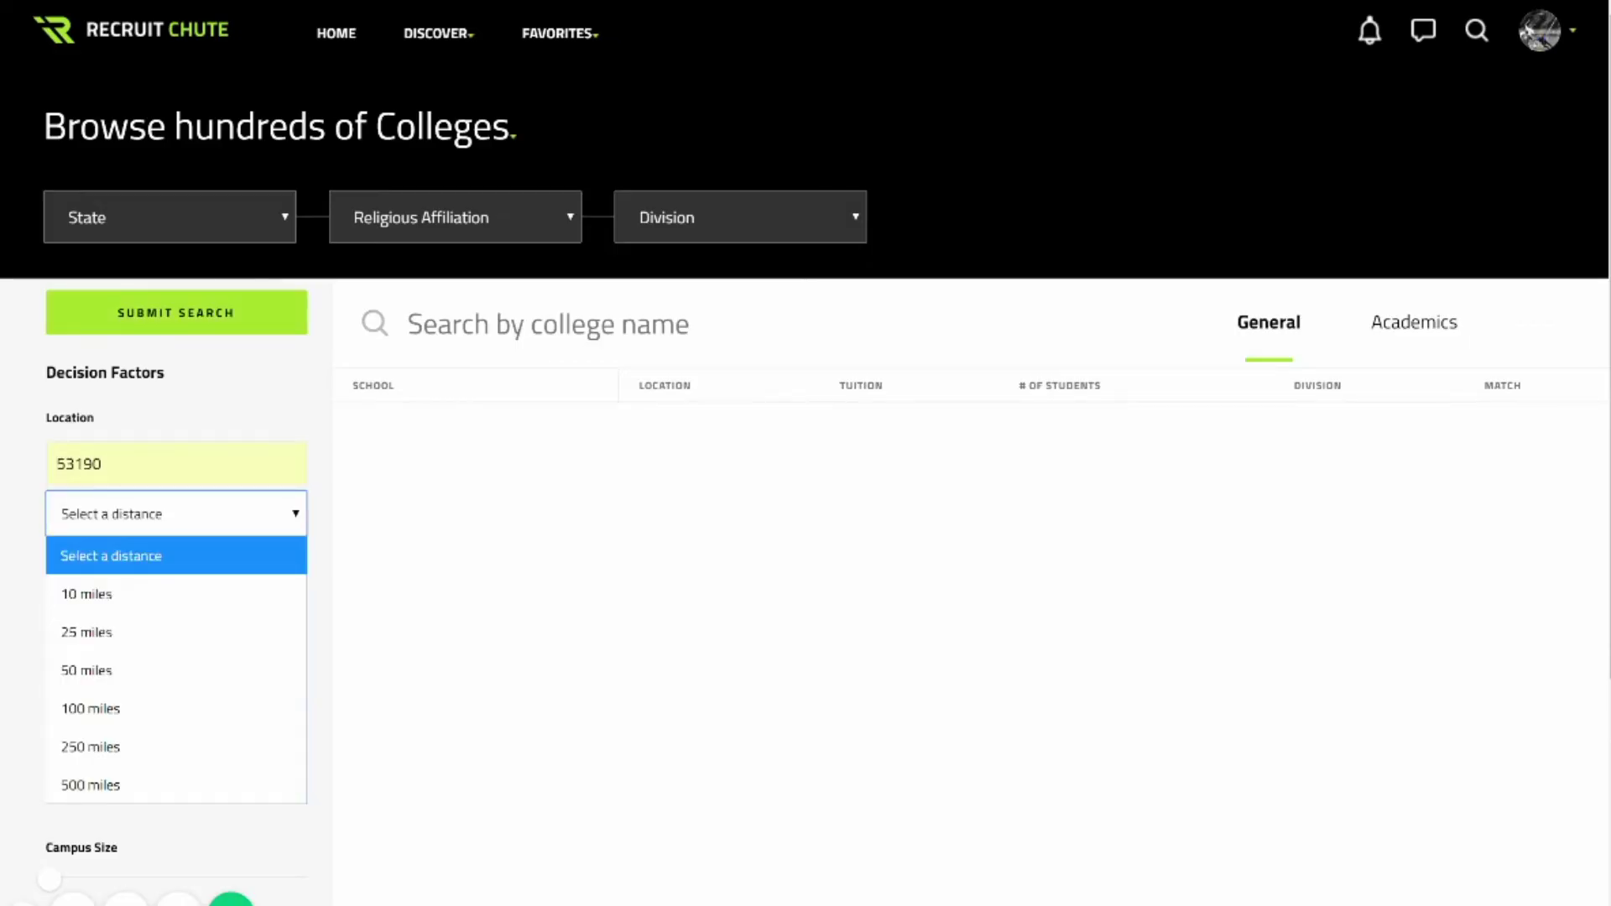
key("Down")
key("Down")
key("Down")
key("Down")
key("Down")
key("Return")
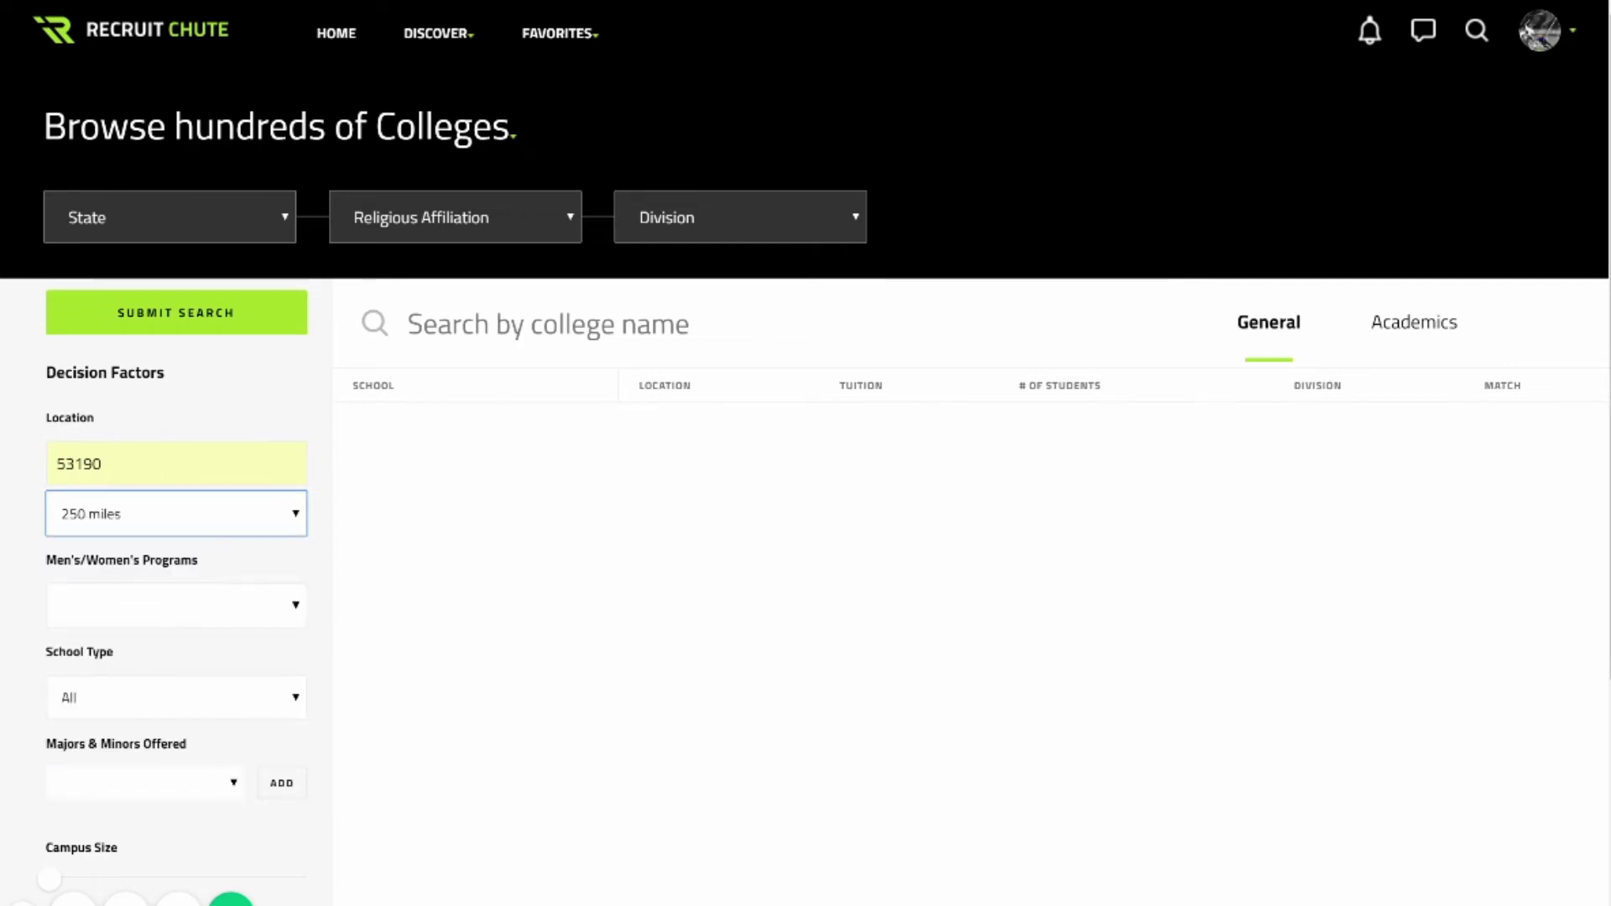
key("Tab")
key("alt+Down")
key("Return")
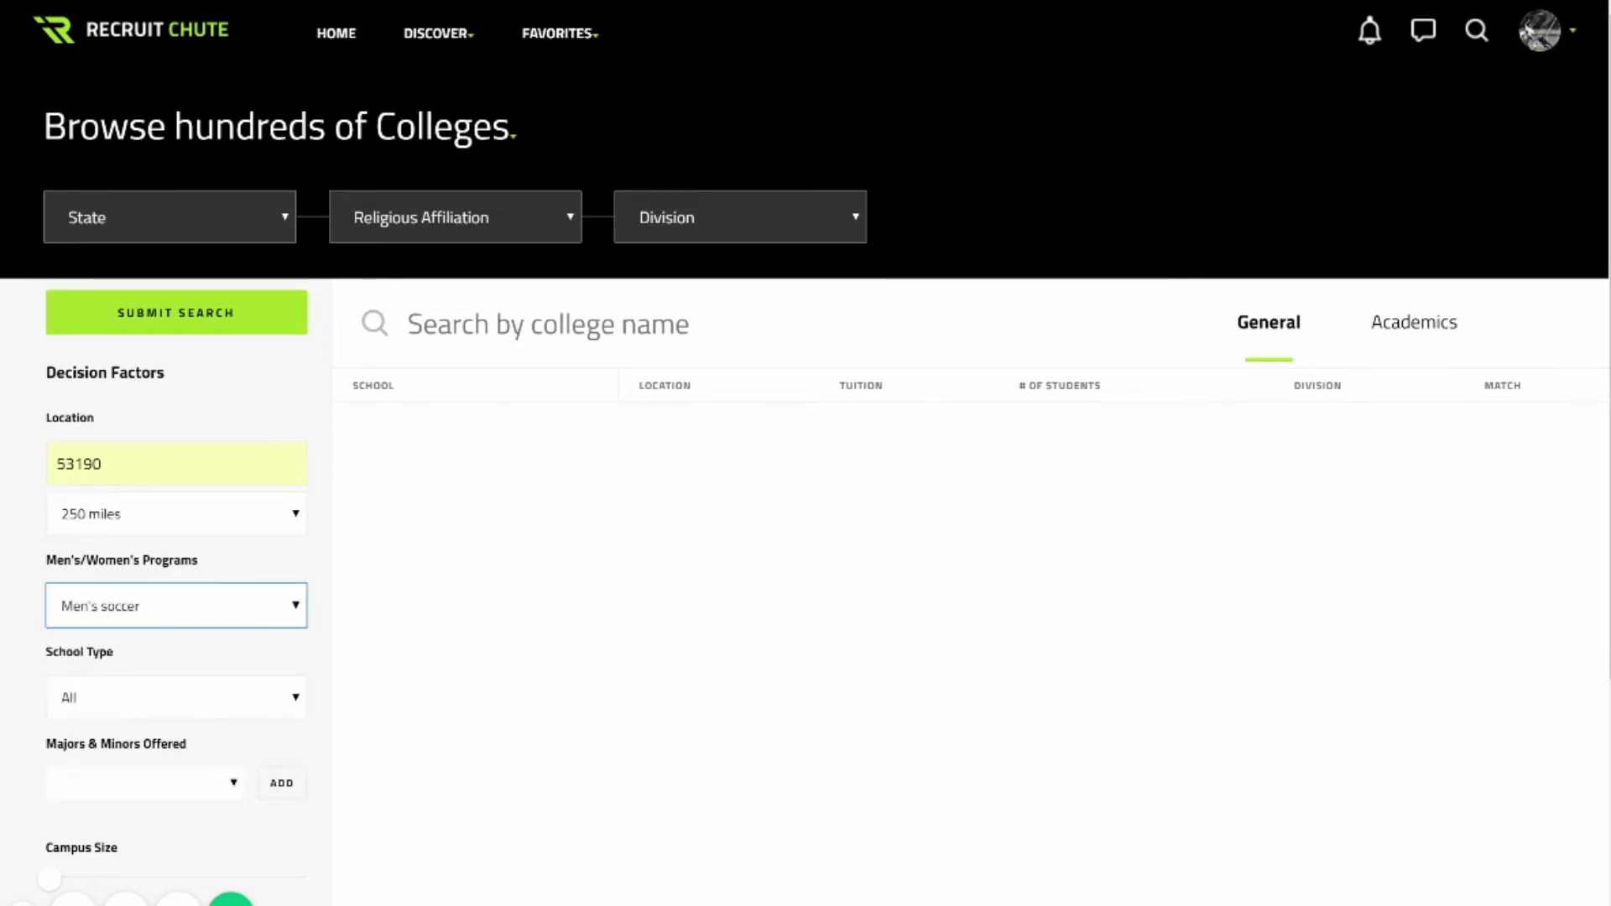
Add Business/Marketing to the Majors & Minors search filter.
scroll(806, 503, "down", 1)
scroll(805, 503, "down", 2)
key("Tab")
key("Tab")
key("alt+Down")
key("Down")
key("Down")
key("Down")
key("Down")
key("Down")
key("Down")
key("Down")
key("Down")
key("Down")
key("Down")
key("Down")
key("Down")
key("Down")
key("Down")
key("Down")
key("Down")
key("Down")
key("Down")
key("Down")
key("Down")
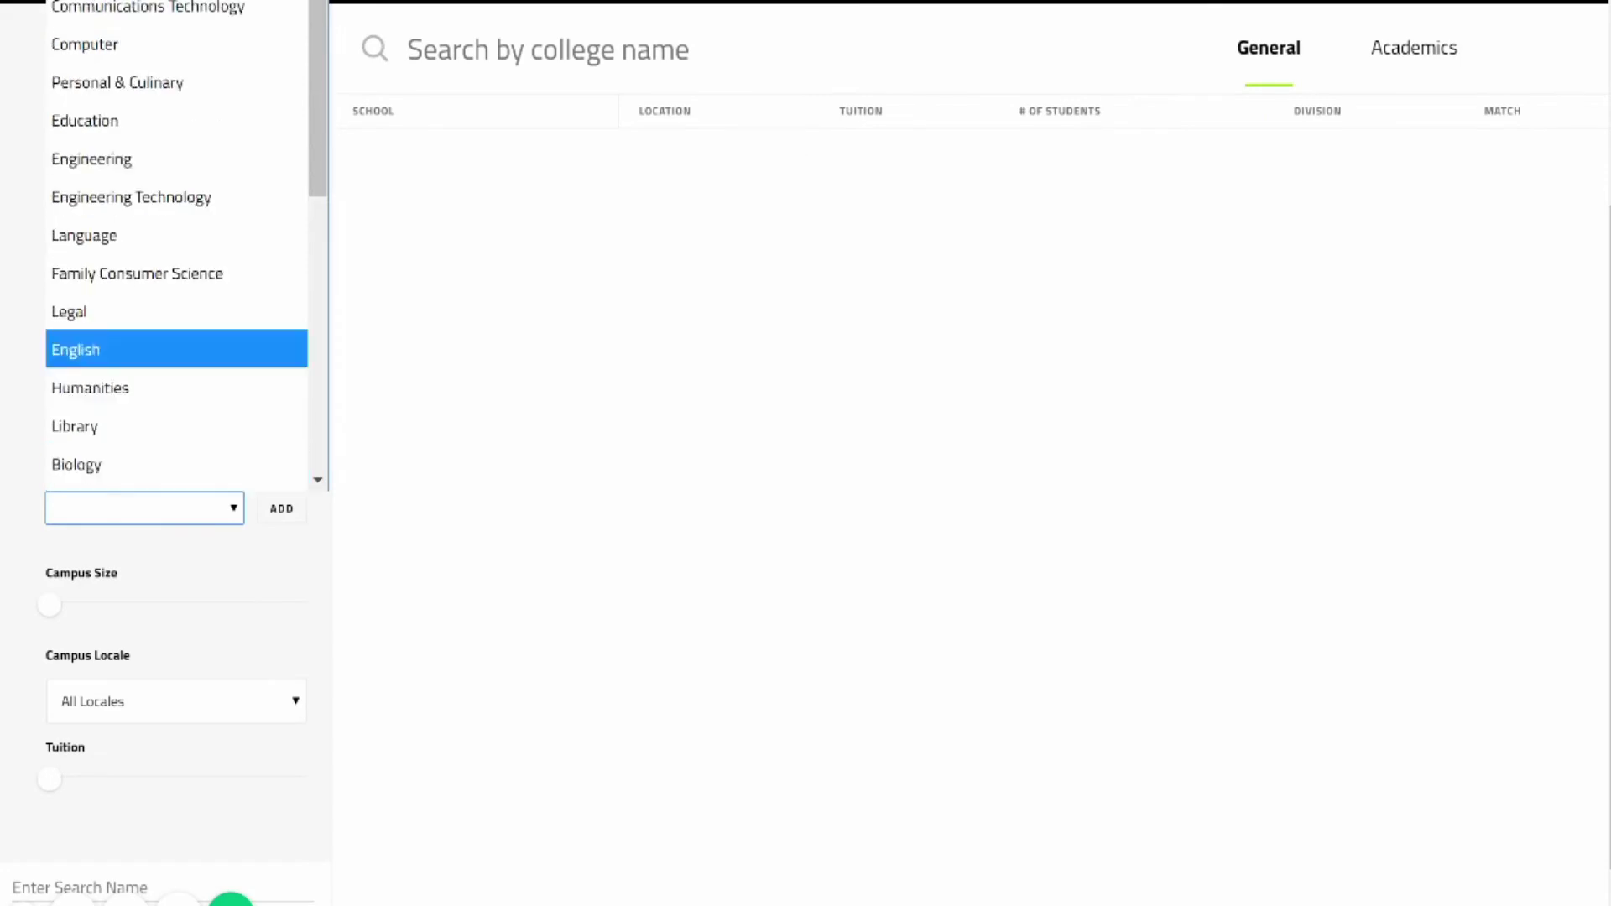
key("Down")
key("Return")
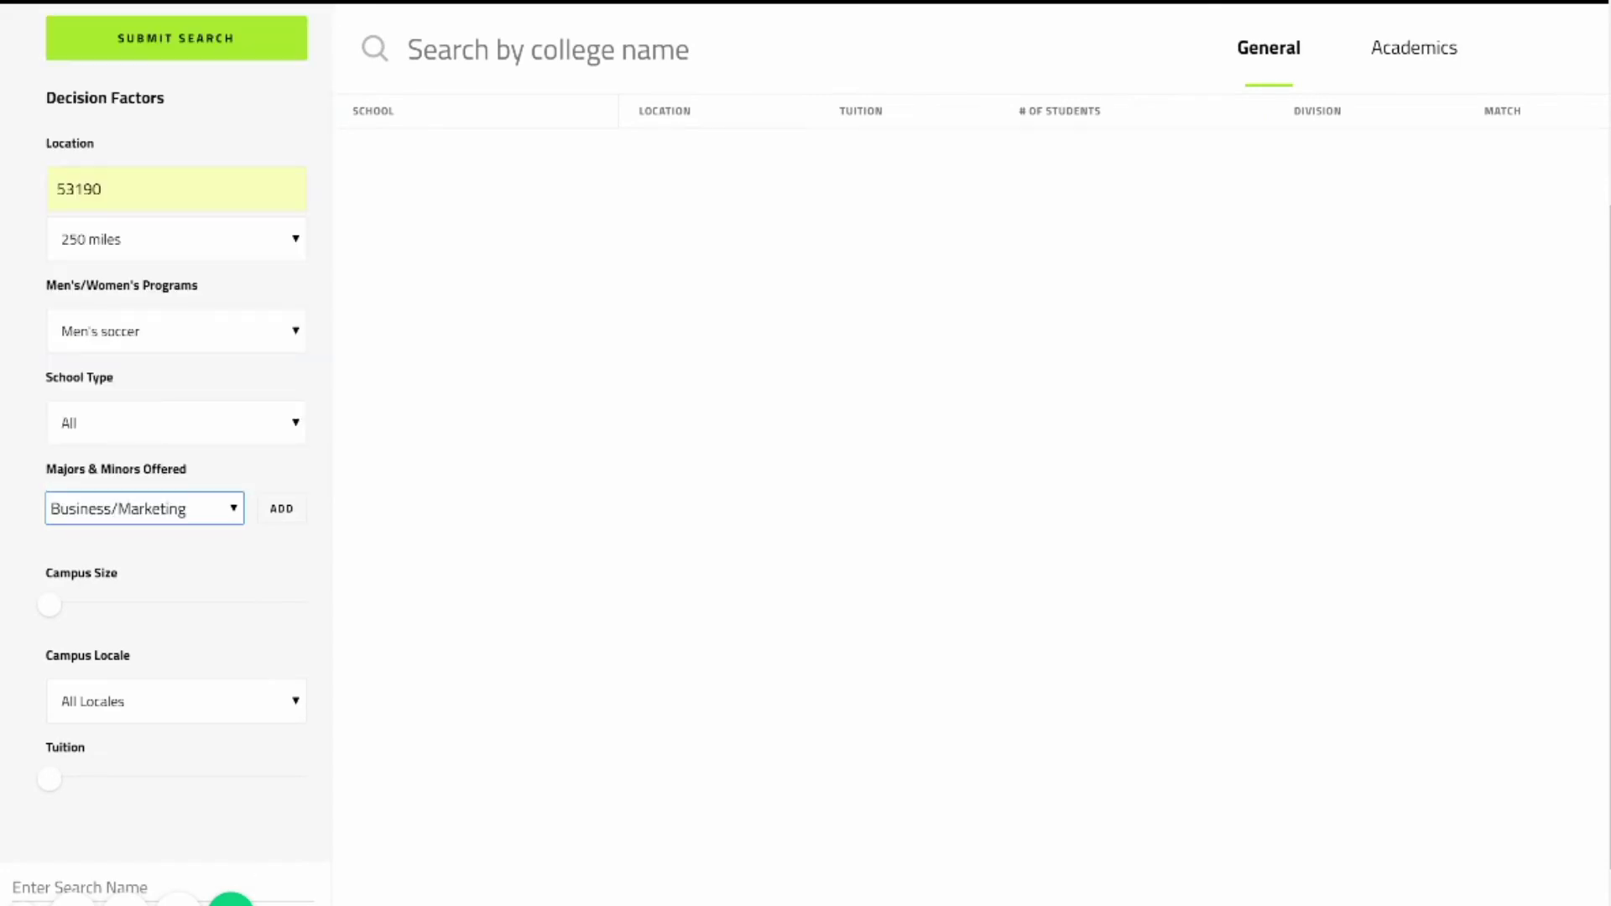
key("Tab")
key("Return")
scroll(884, 837, "up", 3)
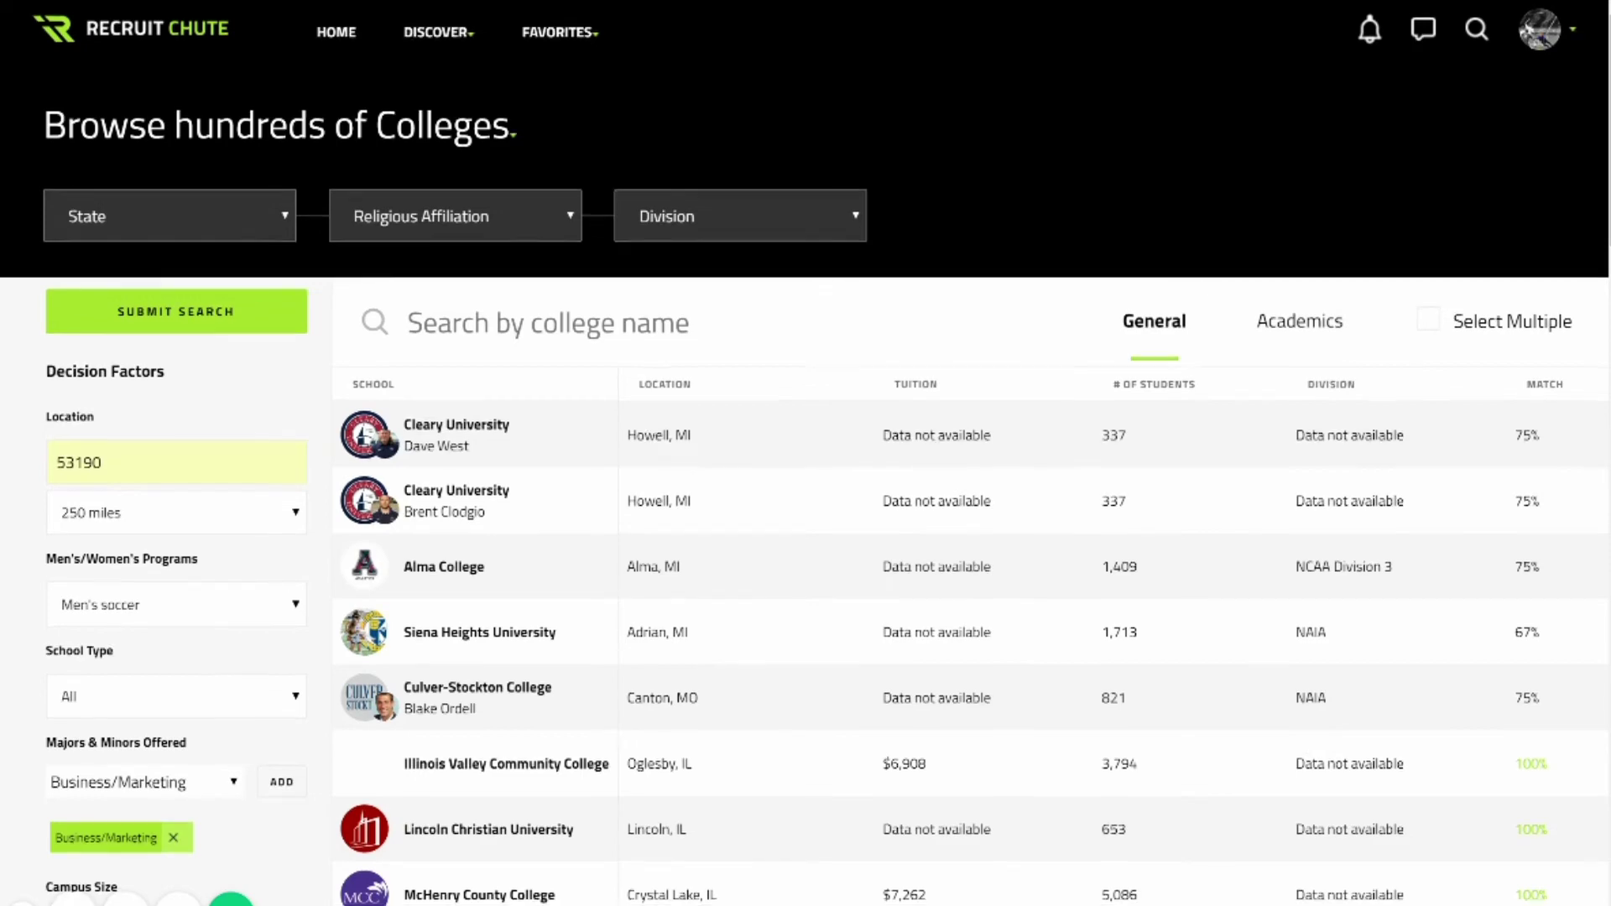
scroll(805, 453, "down", 8)
scroll(805, 453, "down", 4)
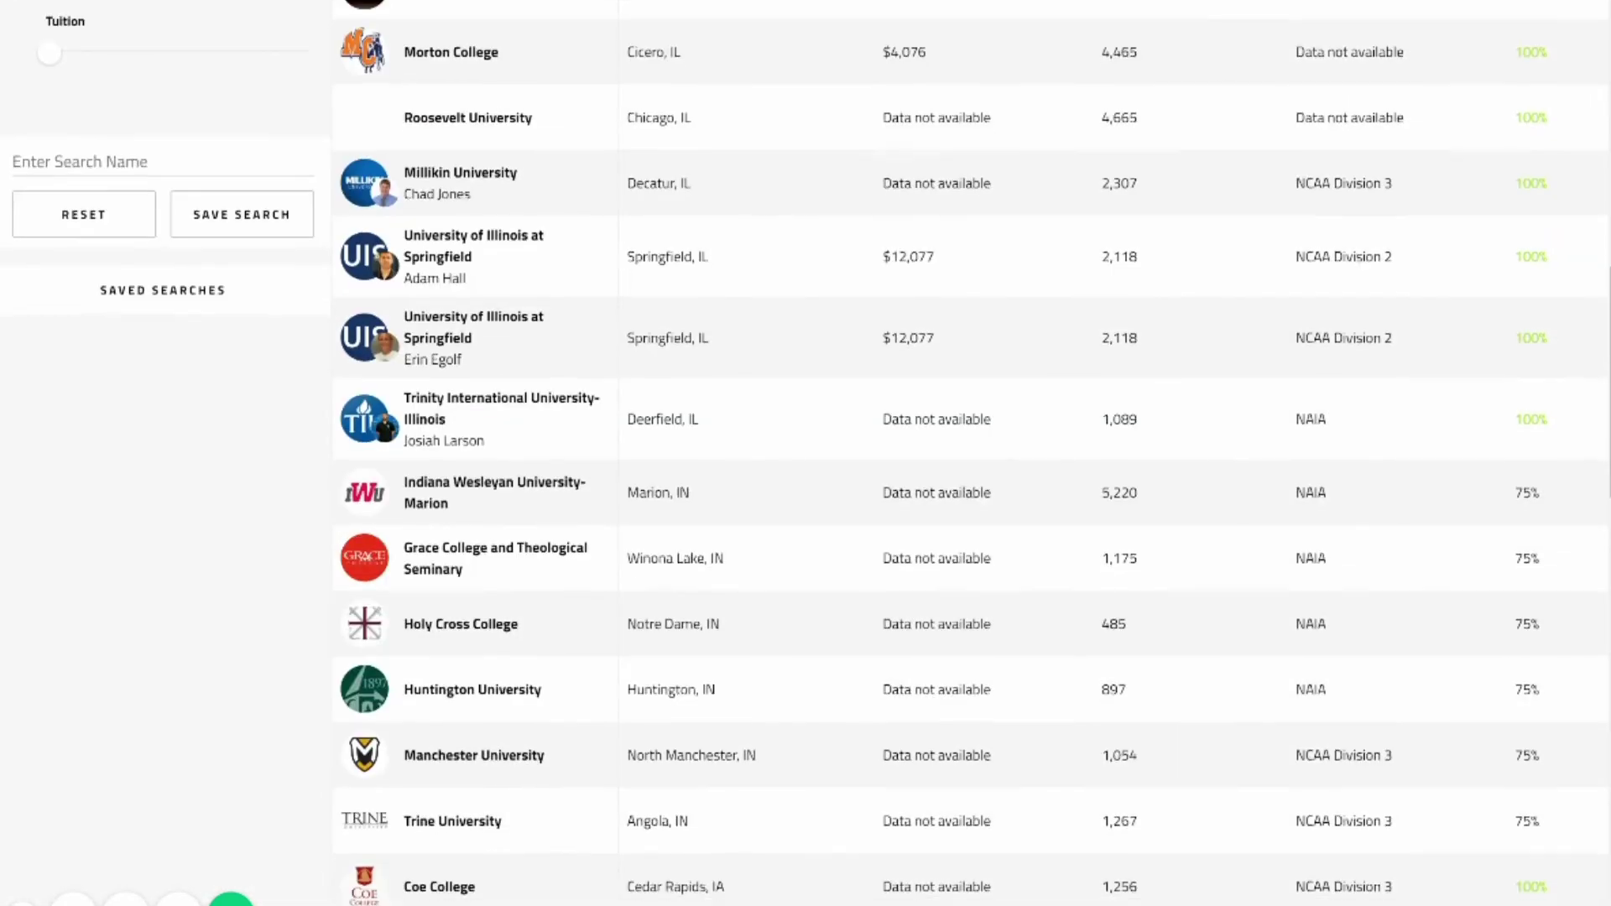
scroll(929, 831, "down", 2)
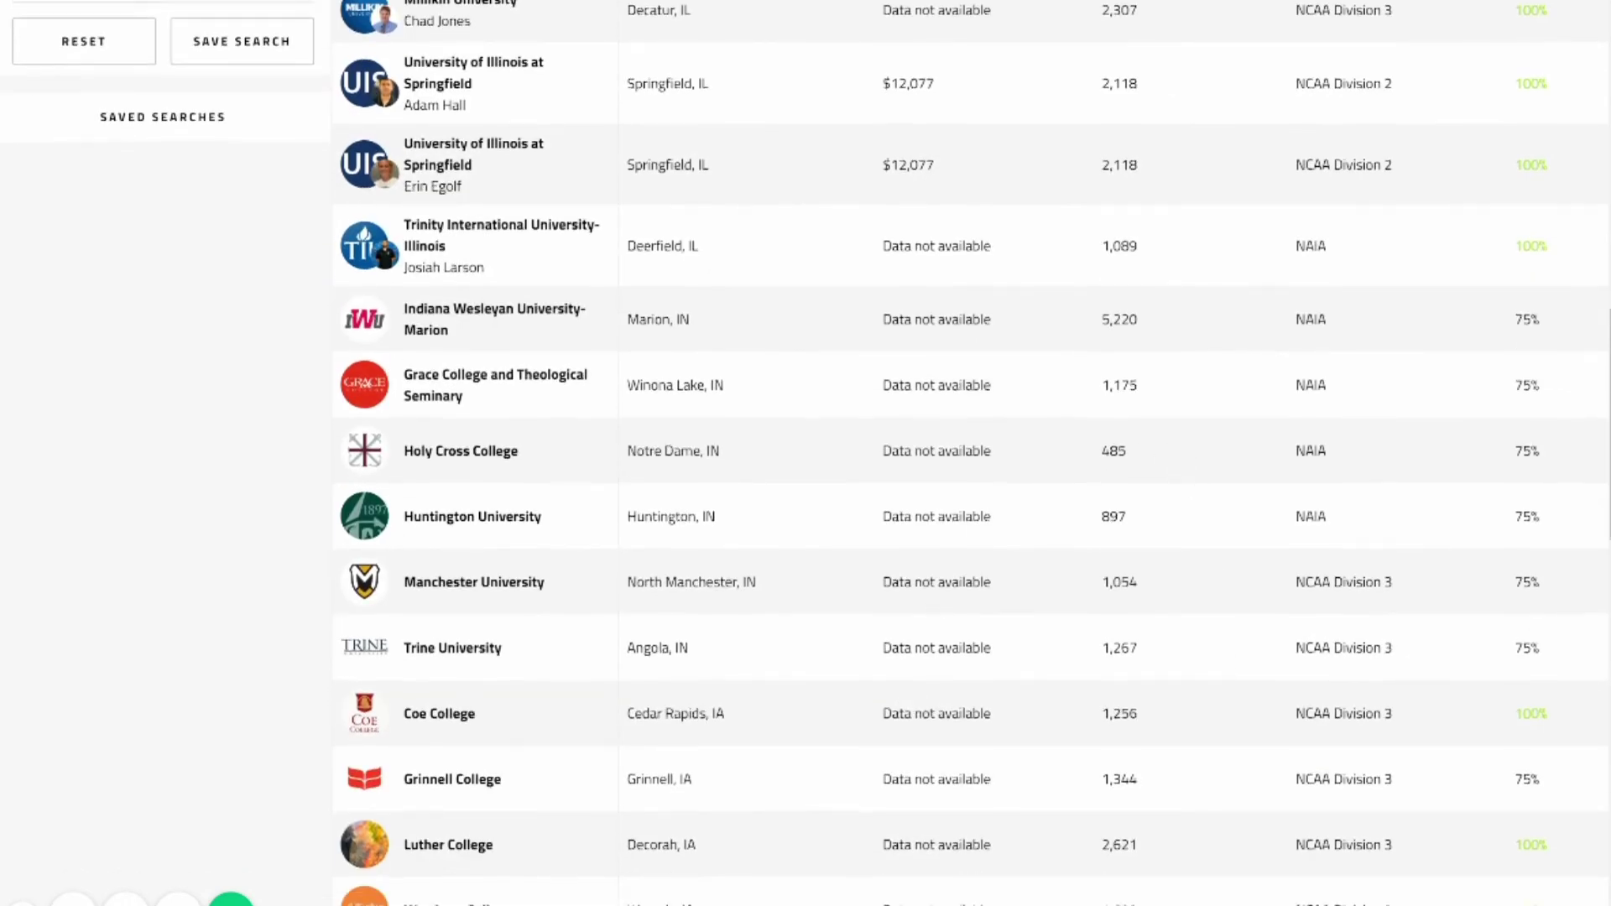
scroll(930, 830, "up", 2)
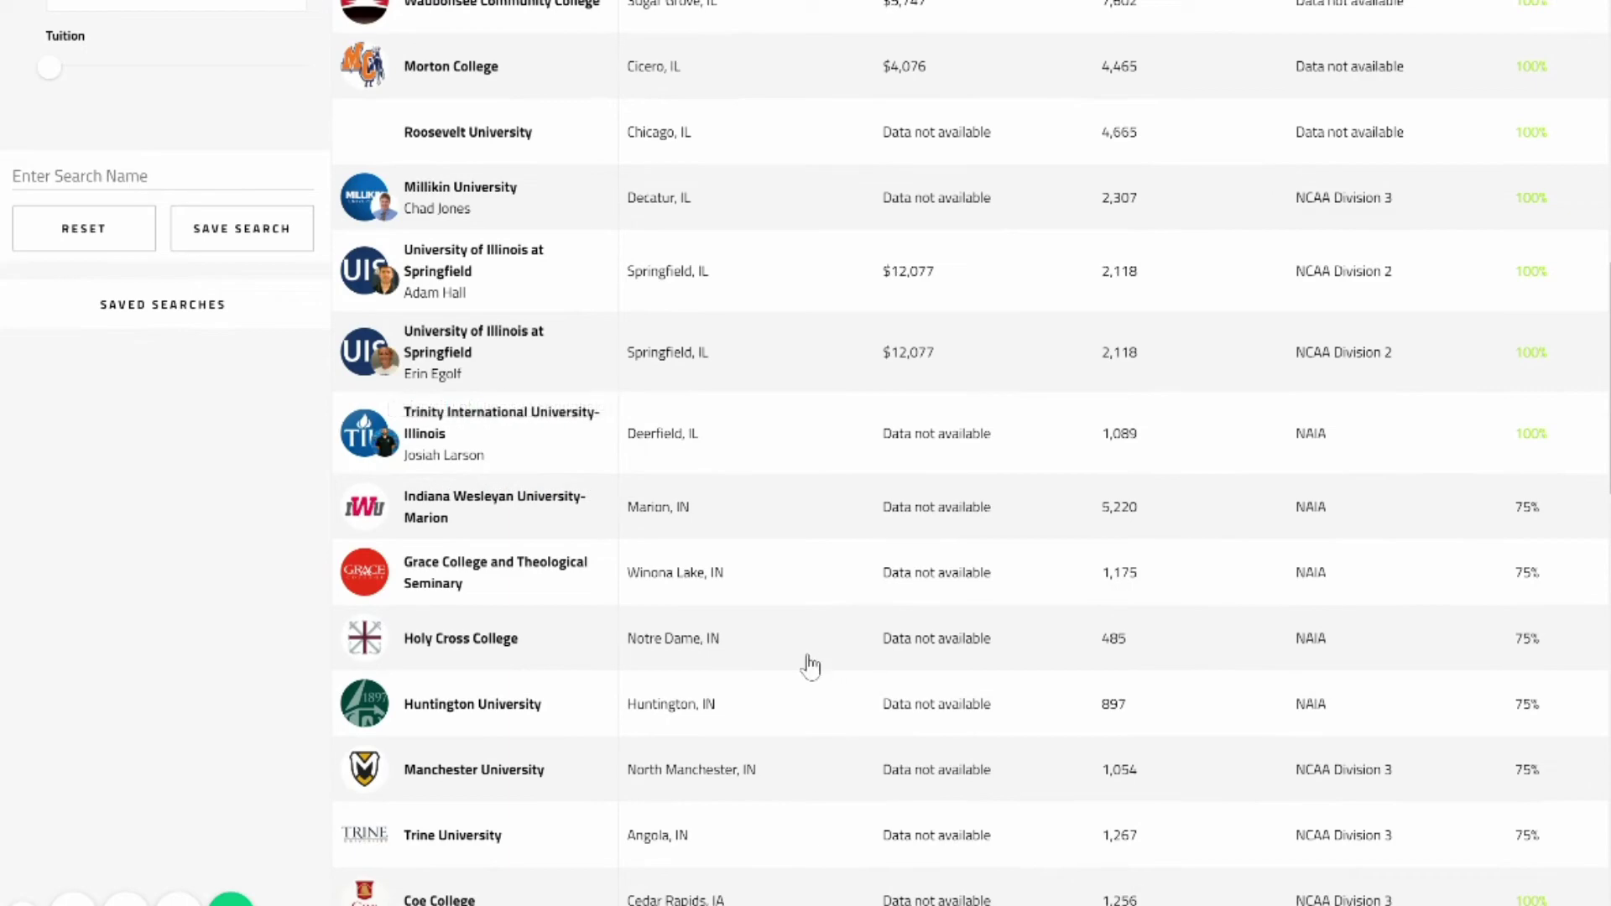
scroll(1065, 671, "up", 5)
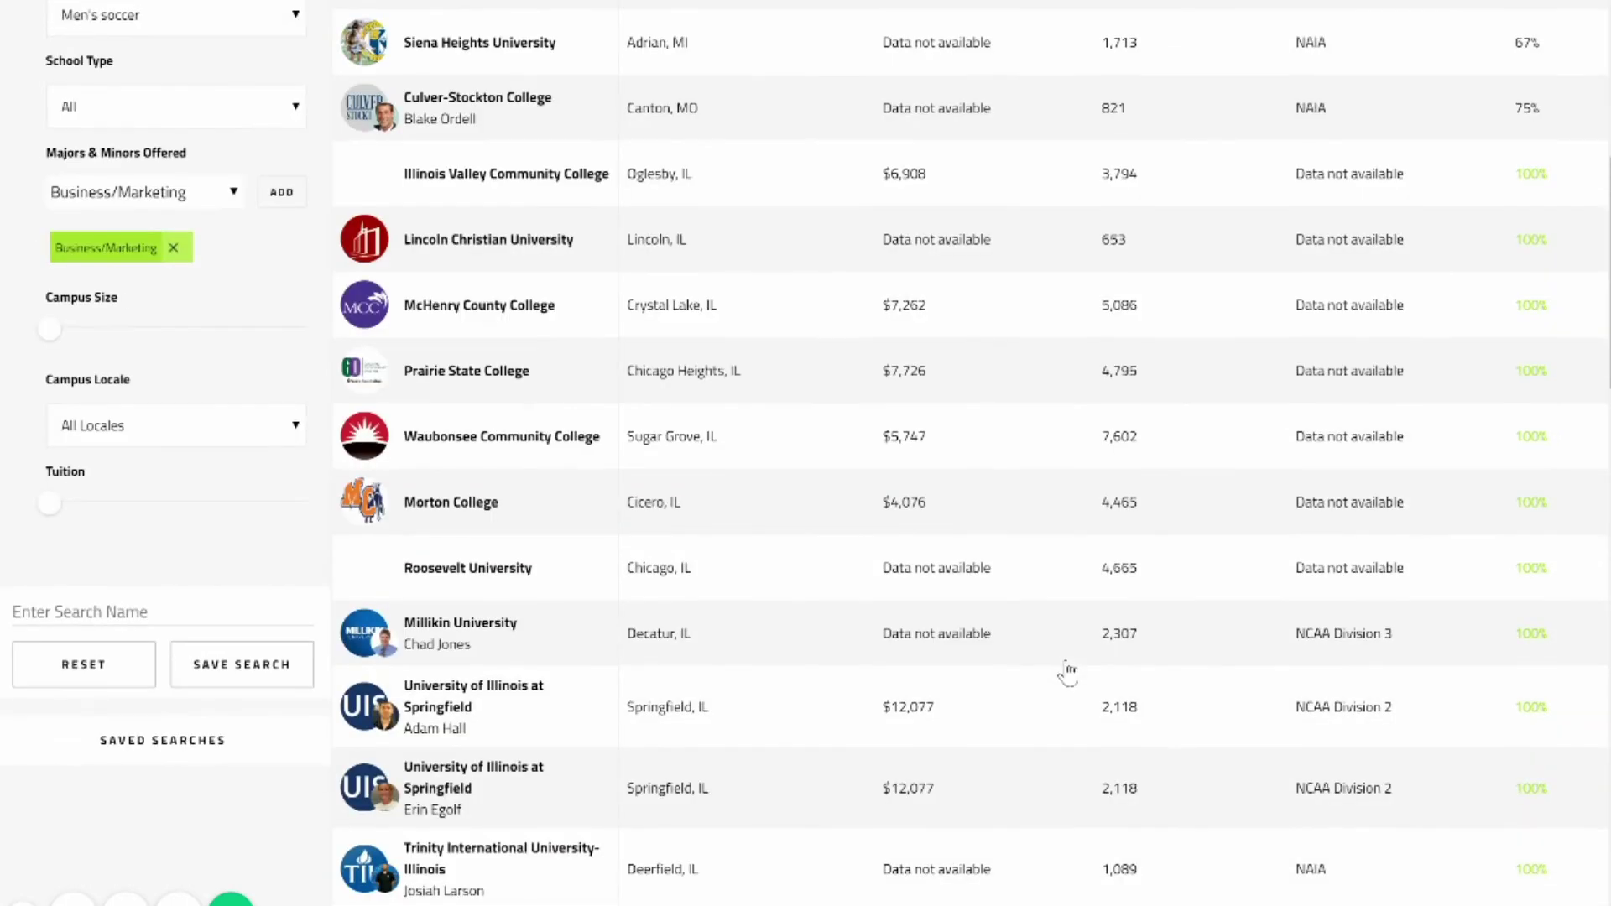
scroll(1067, 672, "up", 4)
scroll(1068, 671, "down", 20)
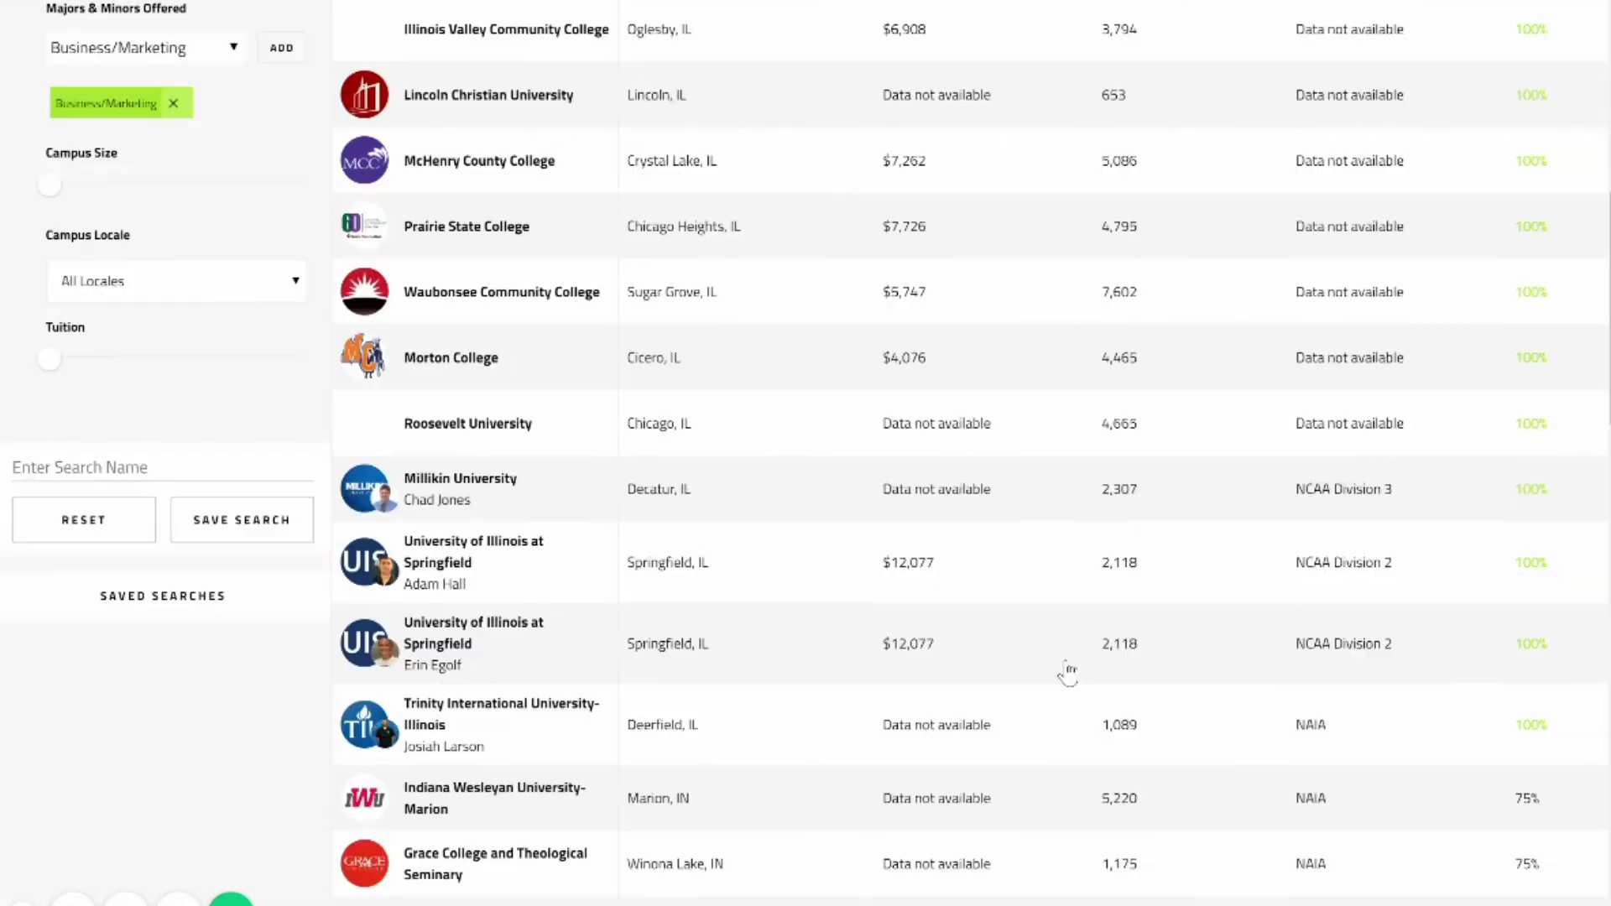
scroll(1067, 671, "down", 5)
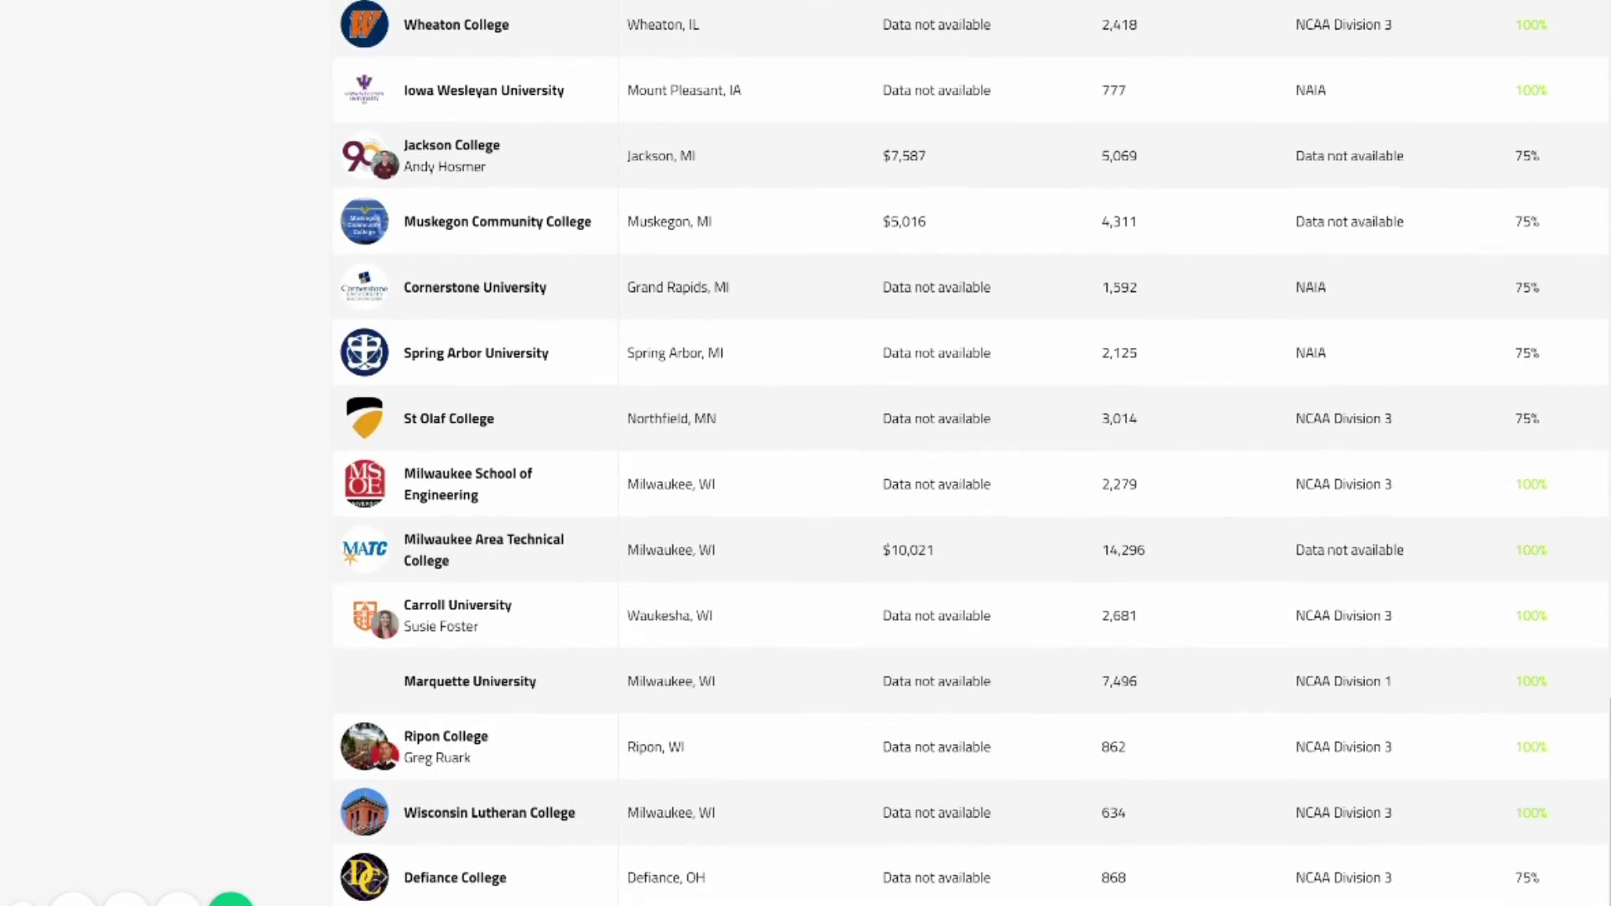
scroll(1268, 547, "up", 20)
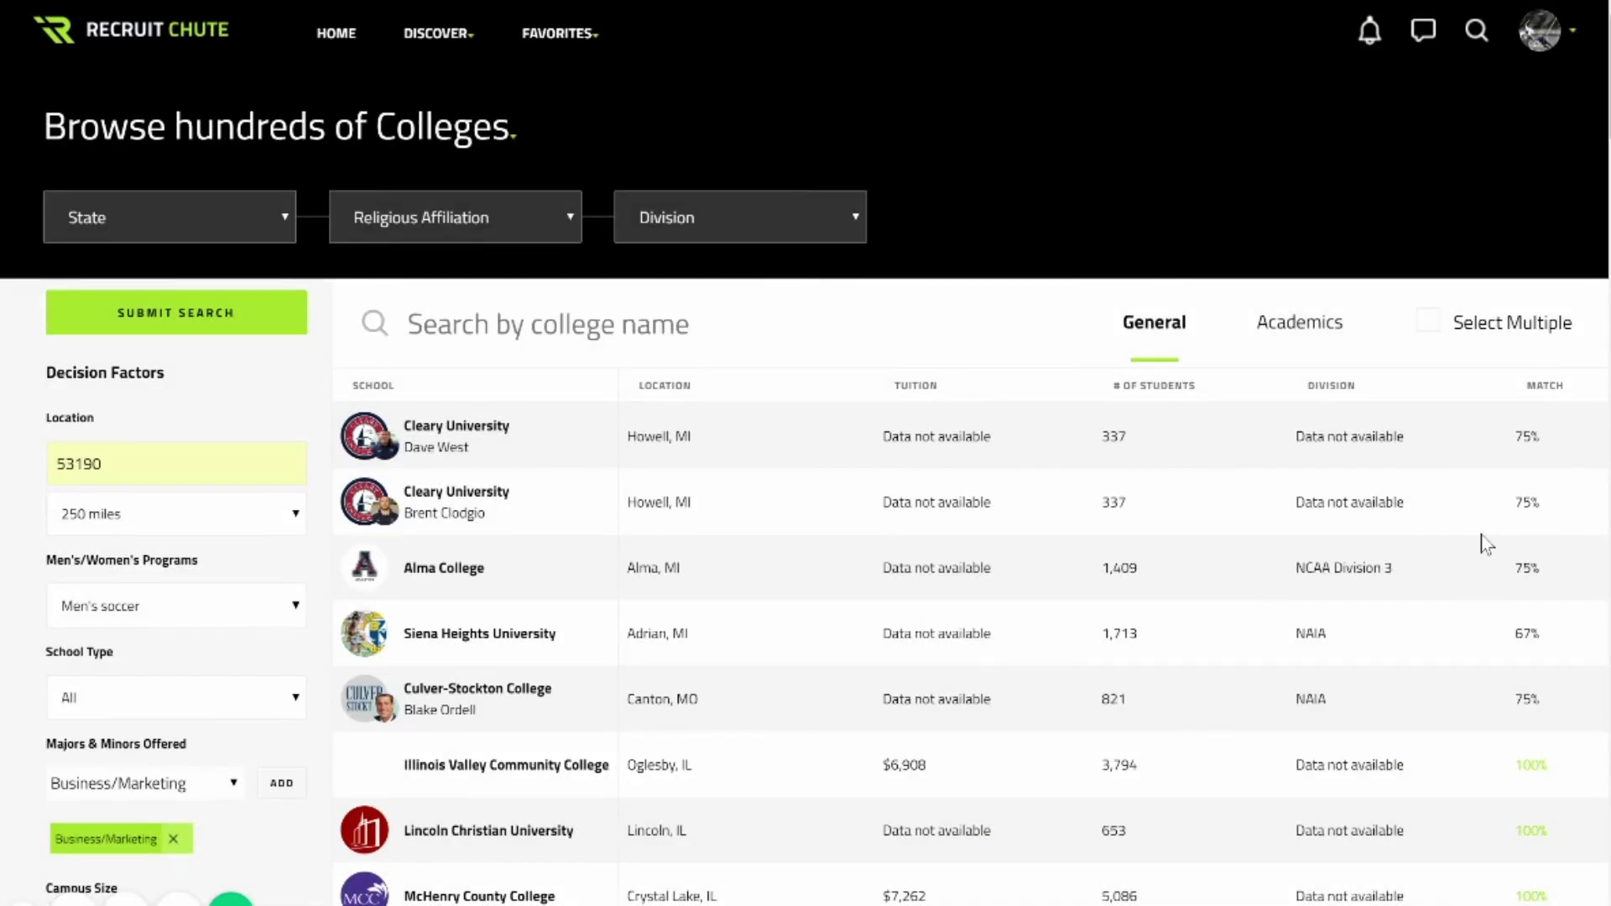
Filter the college results to NCAA Division 3 and review the schools listed.
key("Down")
key("Down")
key("Down")
key("Return")
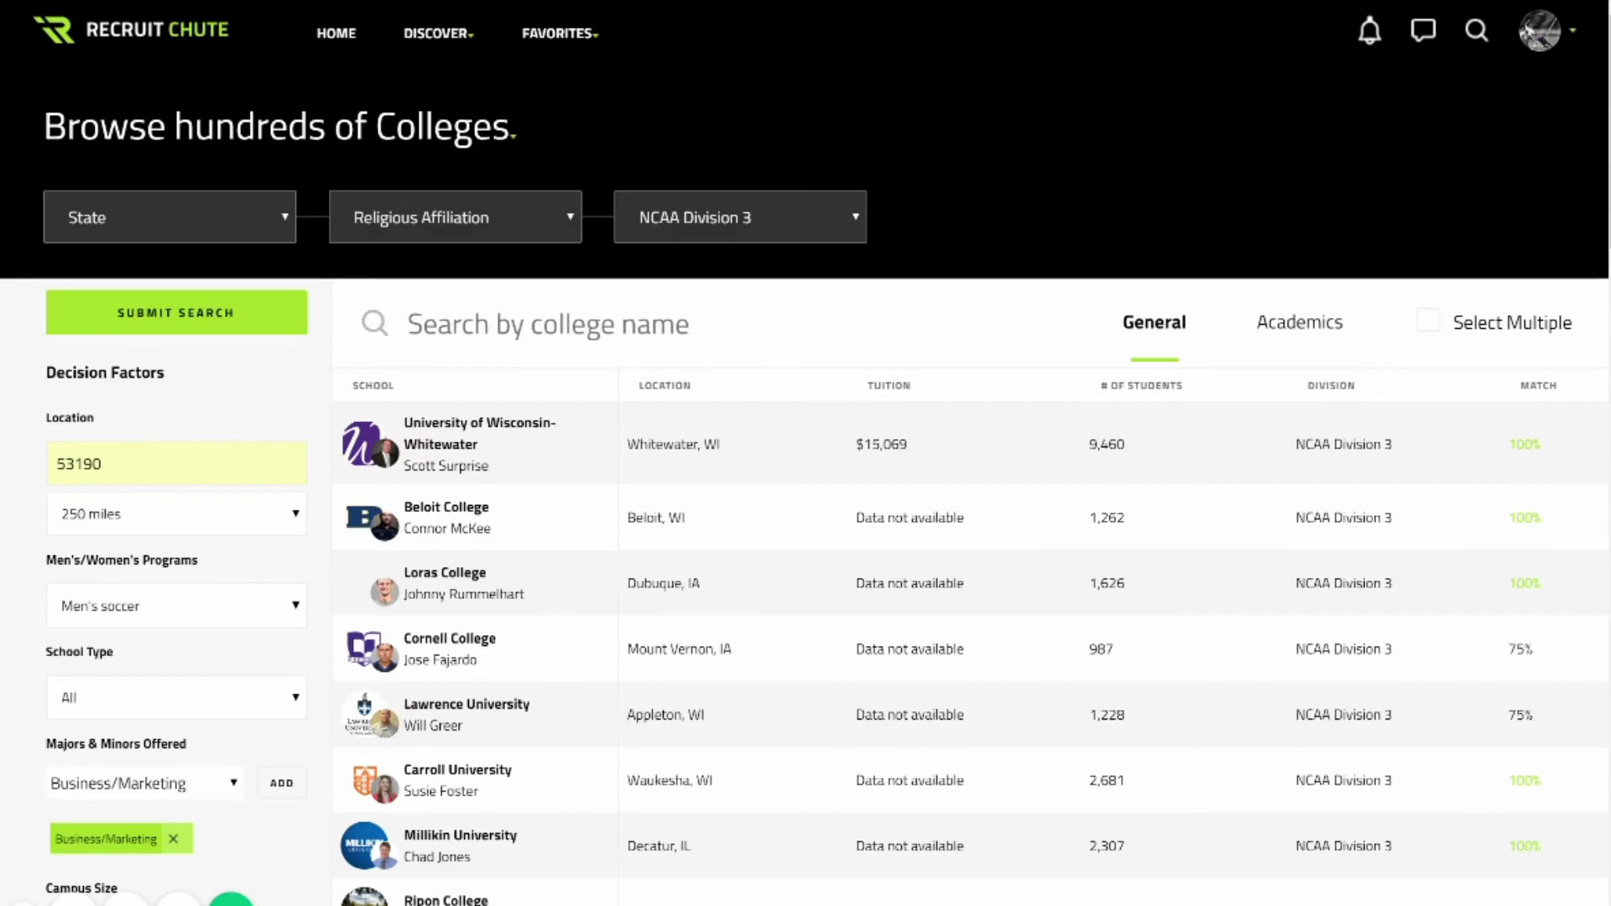
scroll(399, 729, "down", 20)
scroll(973, 453, "down", 10)
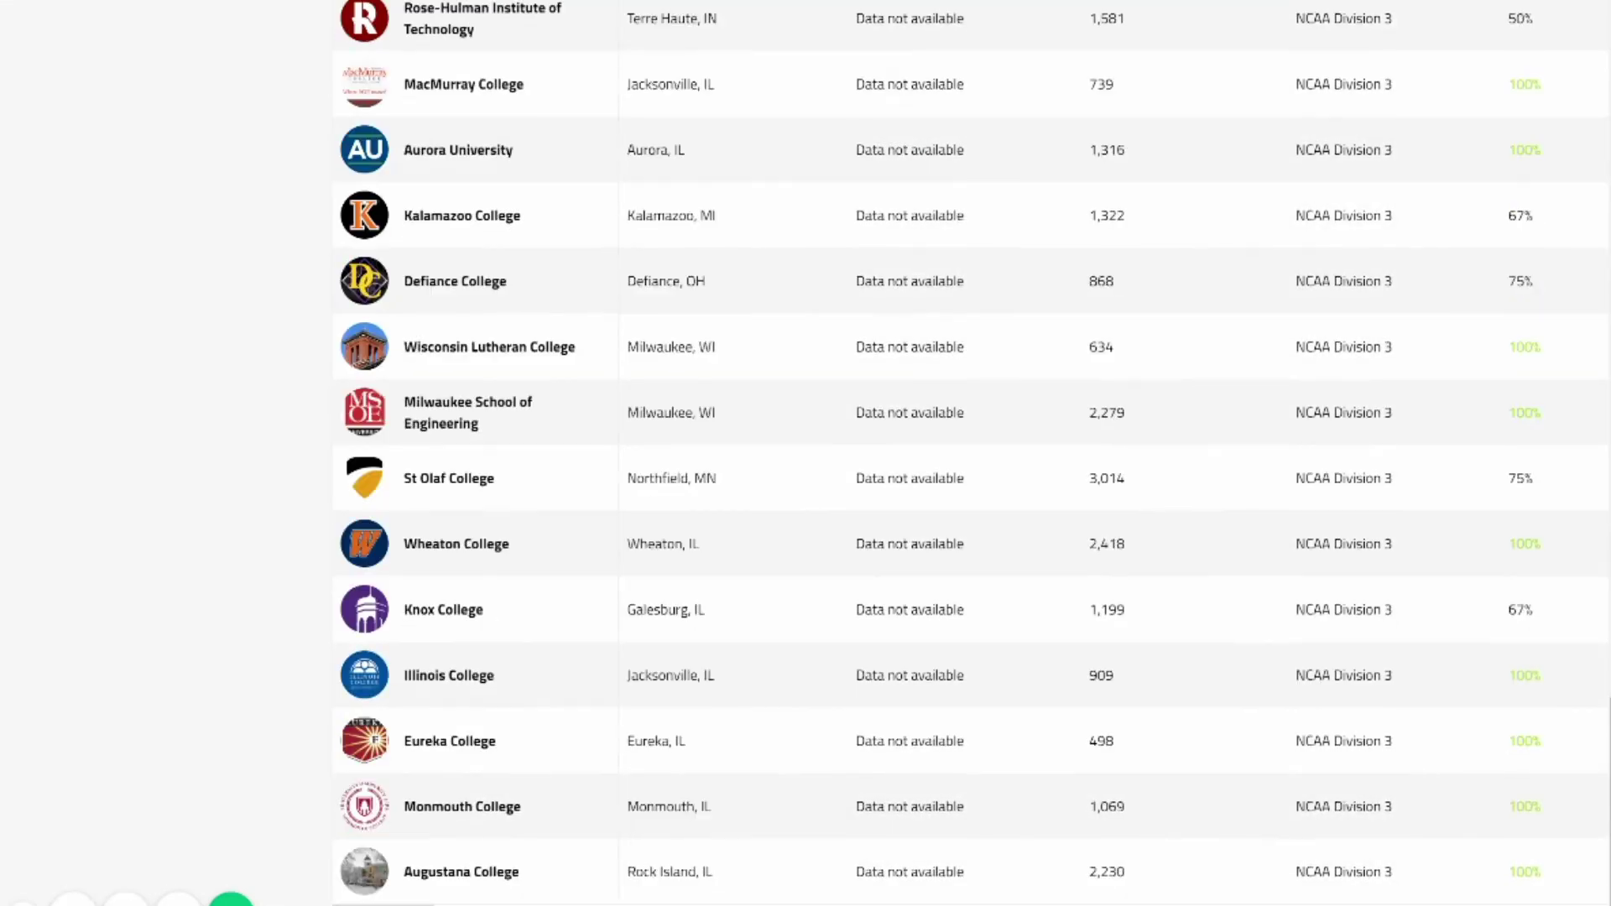
scroll(973, 453, "up", 20)
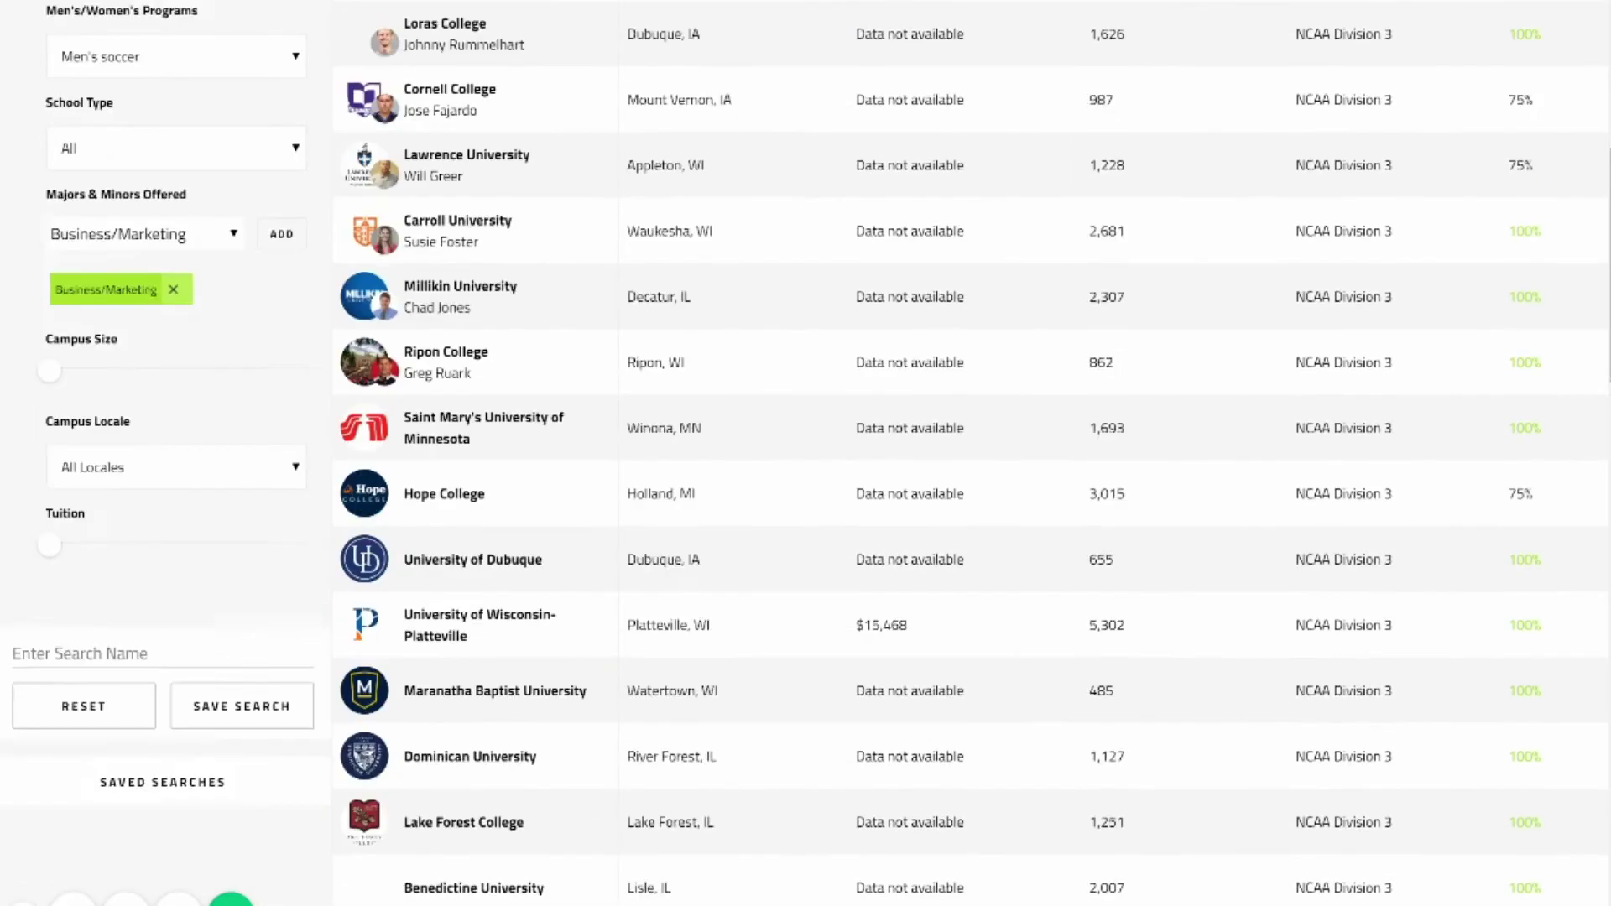
scroll(973, 453, "down", 2)
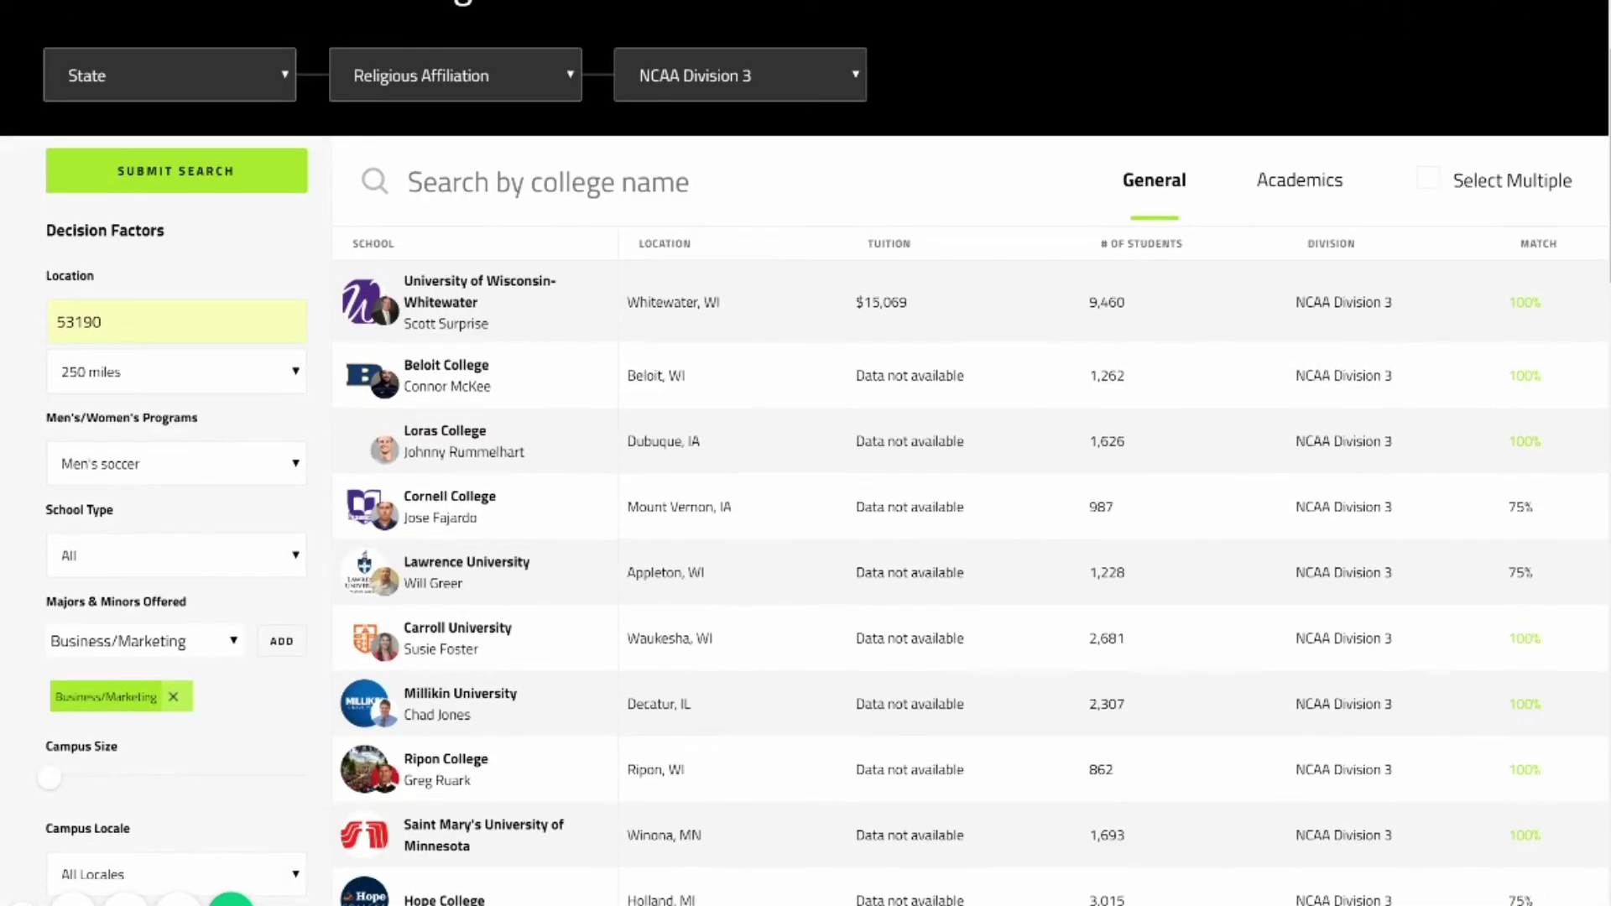
Select Beloit, Loras, Cornell, Lawrence, Carroll, Millikin, Ripon, Saint Mary's and Hope College.
left_click(1427, 179)
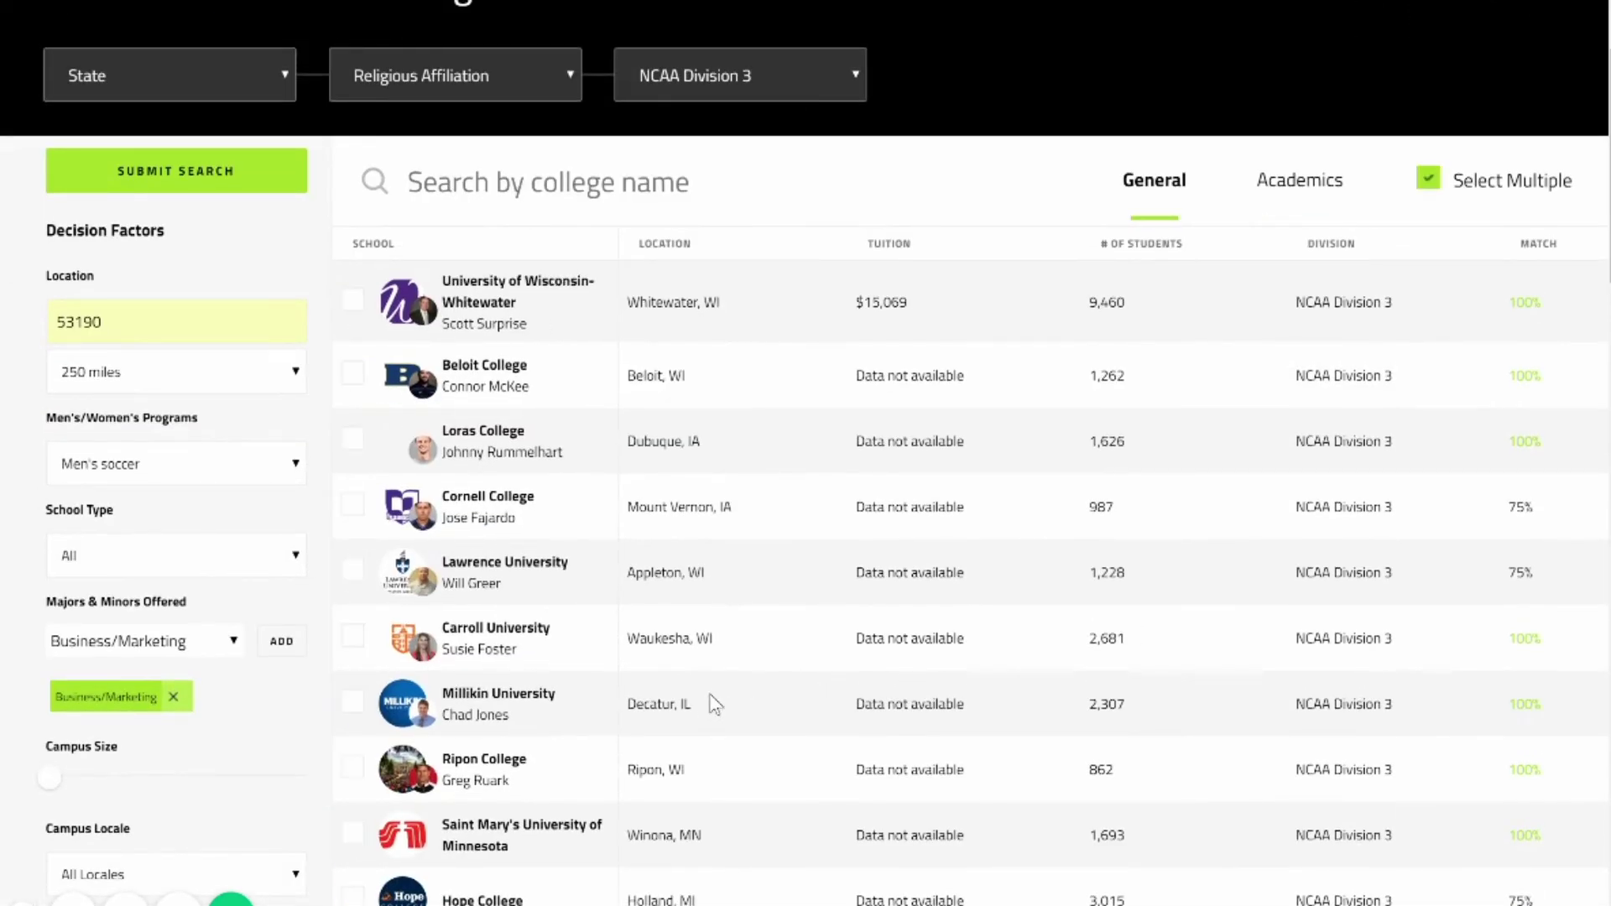
left_click(352, 372)
left_click(352, 438)
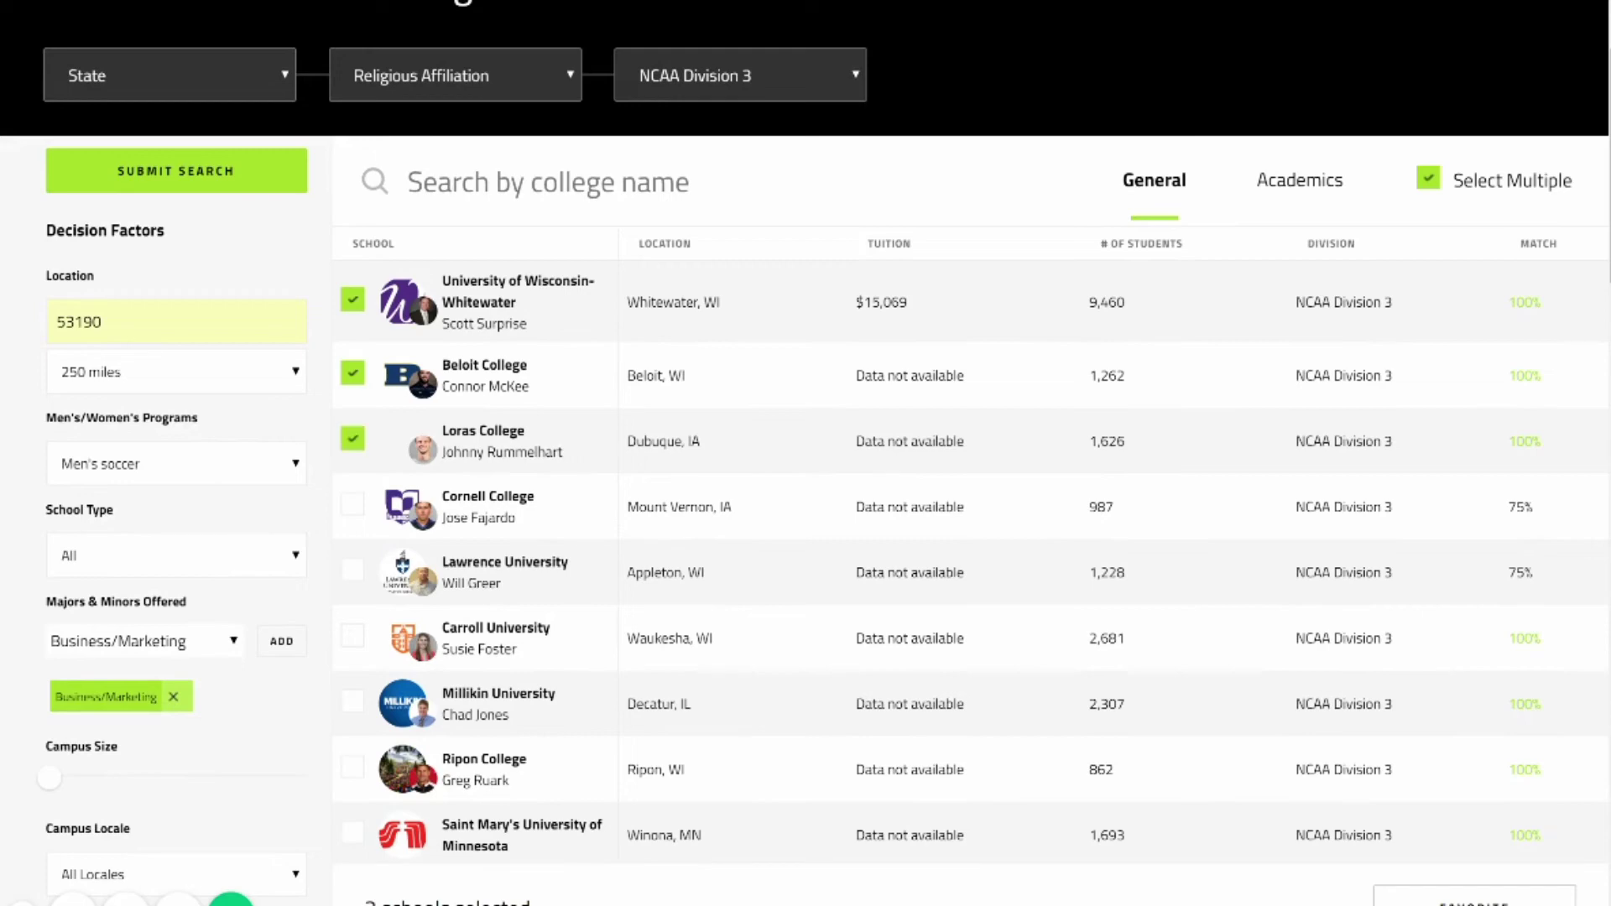
left_click(353, 503)
left_click(352, 569)
left_click(352, 635)
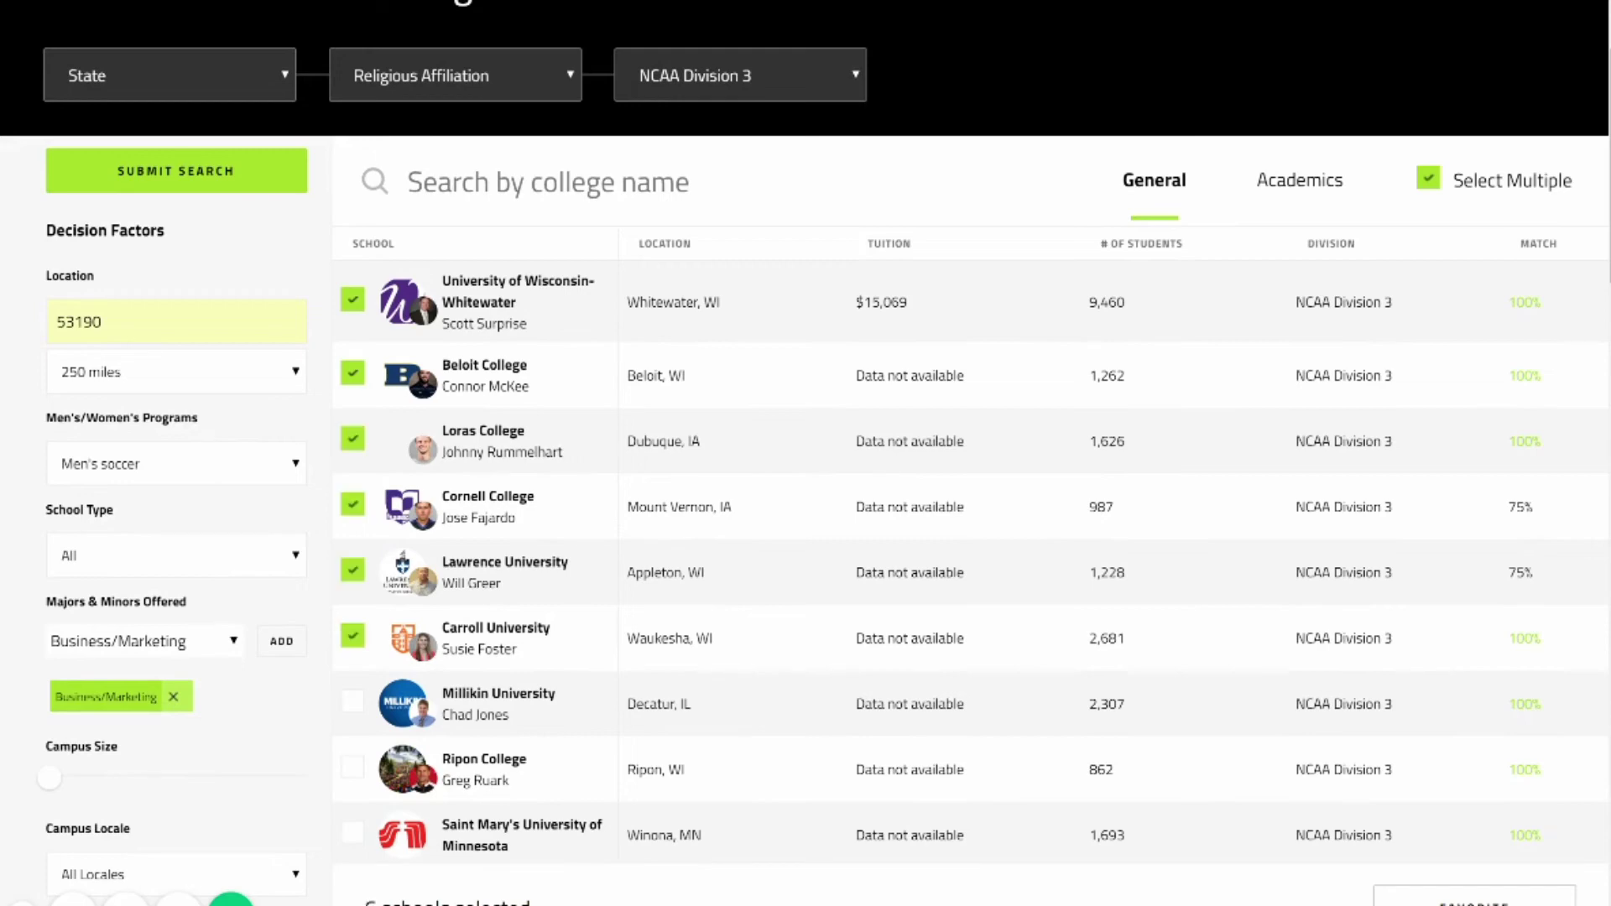
left_click(353, 701)
left_click(352, 766)
scroll(352, 766, "down", 3)
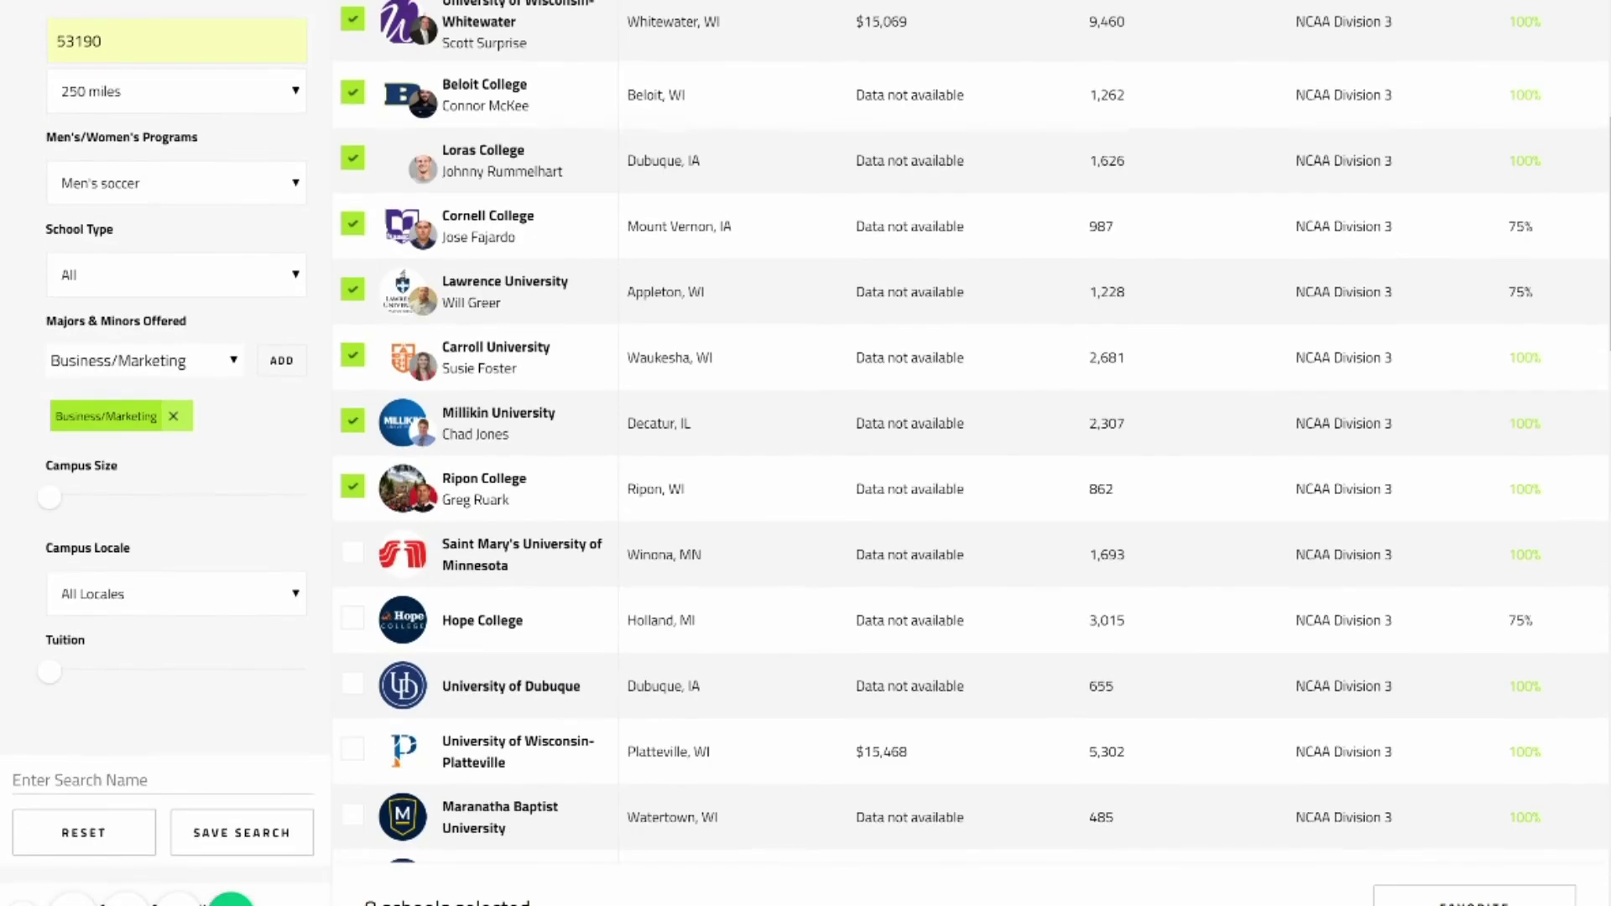
left_click(352, 552)
left_click(352, 617)
scroll(352, 617, "up", 3)
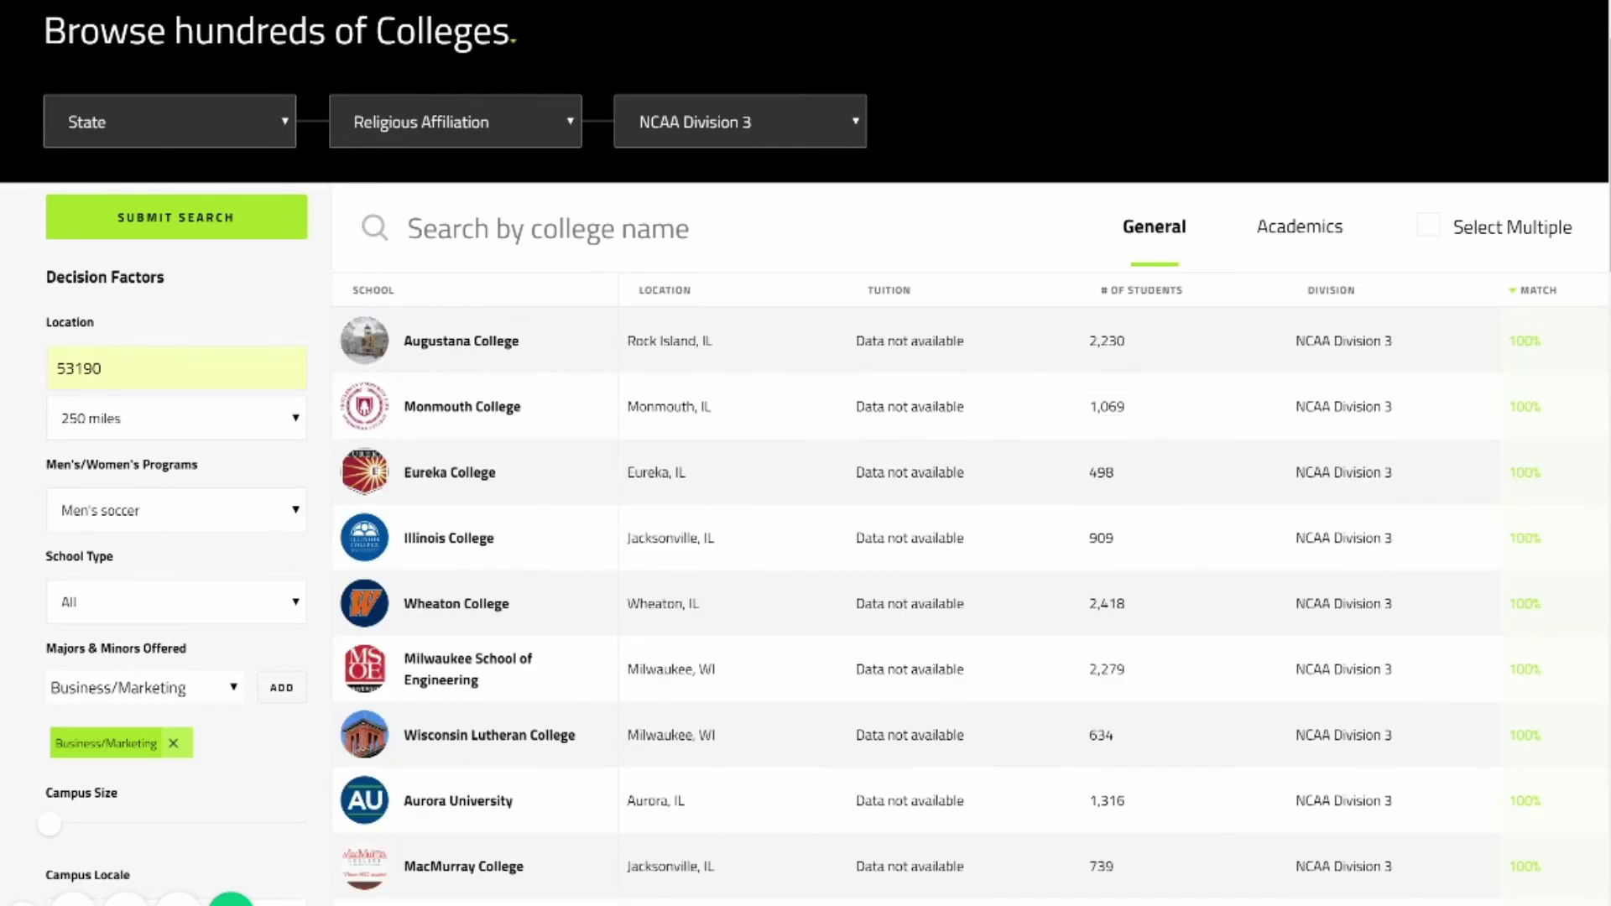
Also select Illinois College and Wheaton College.
scroll(806, 503, "down", 15)
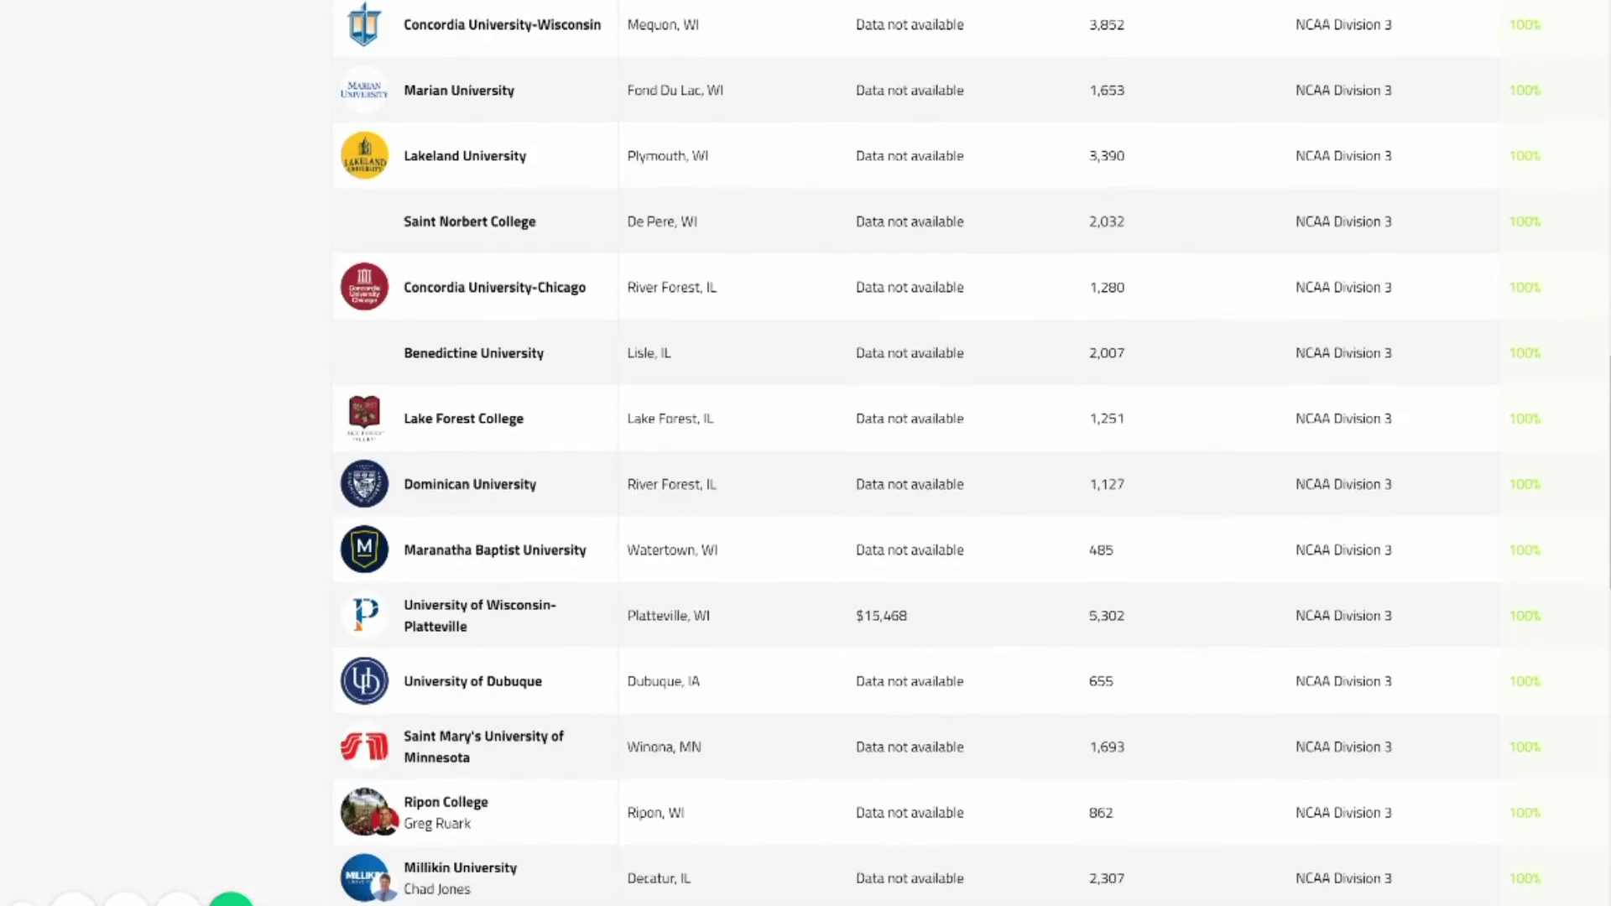
scroll(805, 504, "up", 14)
left_click(1428, 99)
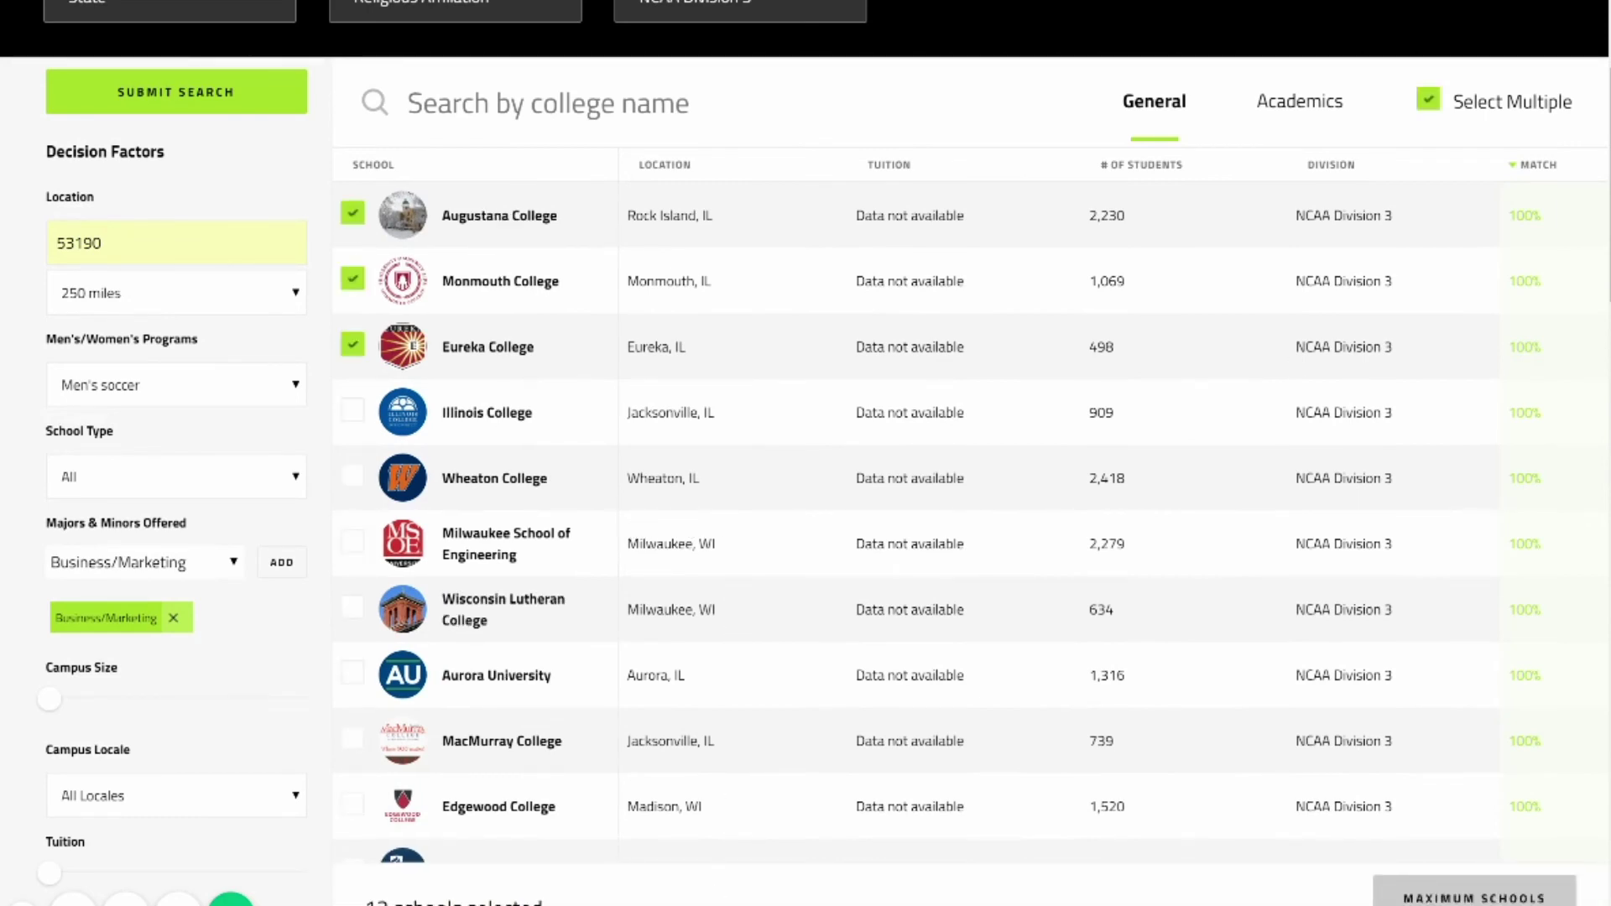
left_click(352, 410)
left_click(353, 475)
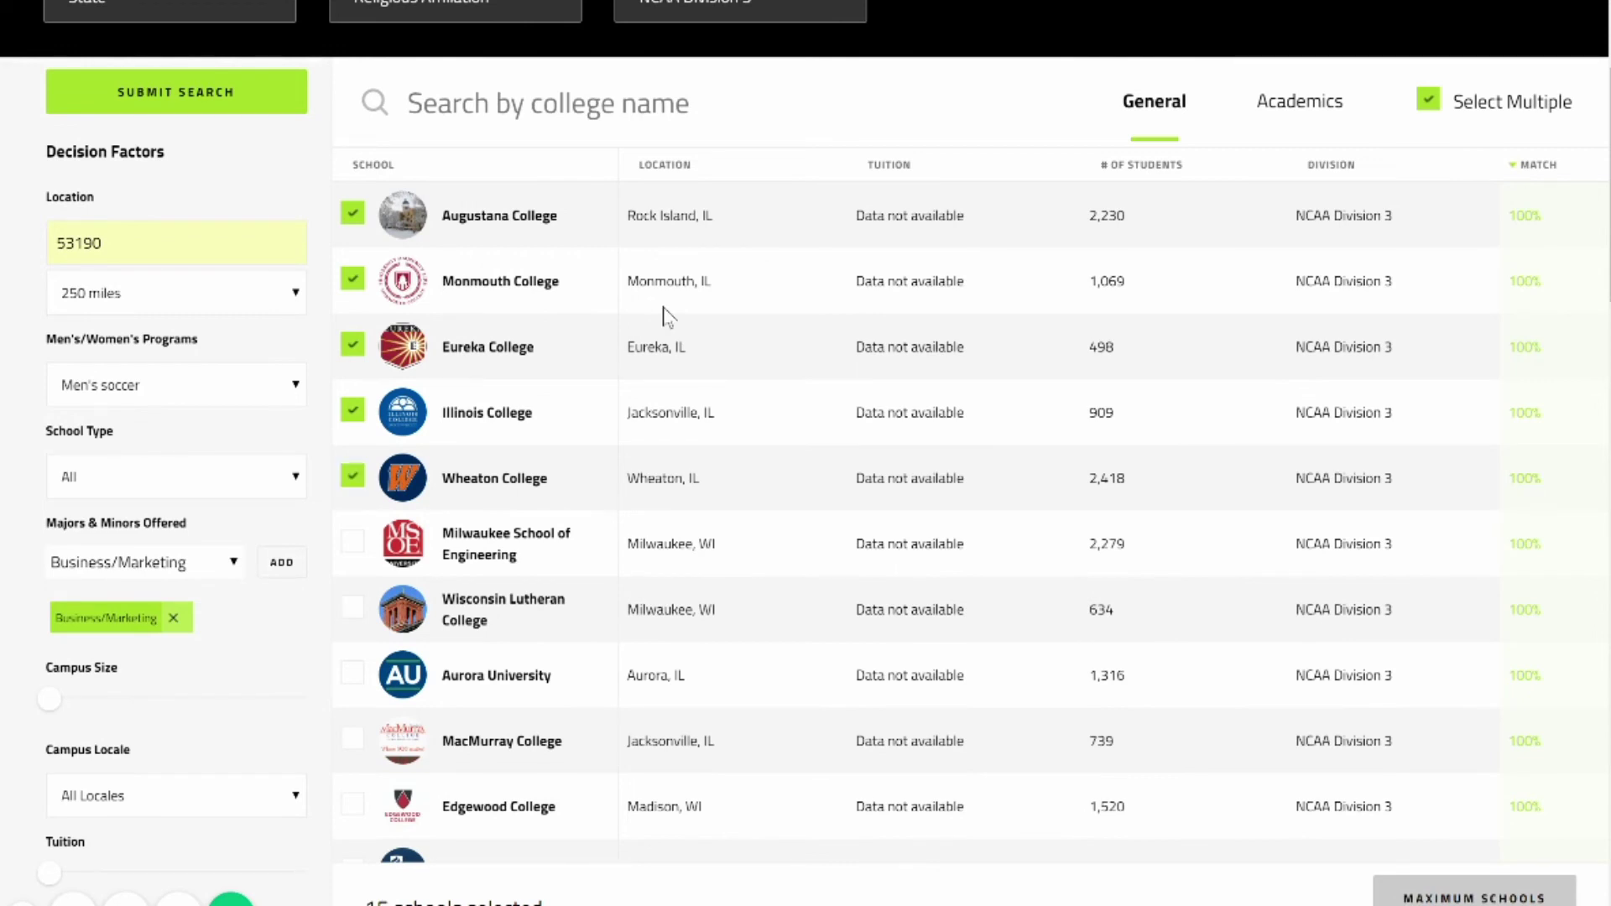
scroll(1276, 701, "up", 3)
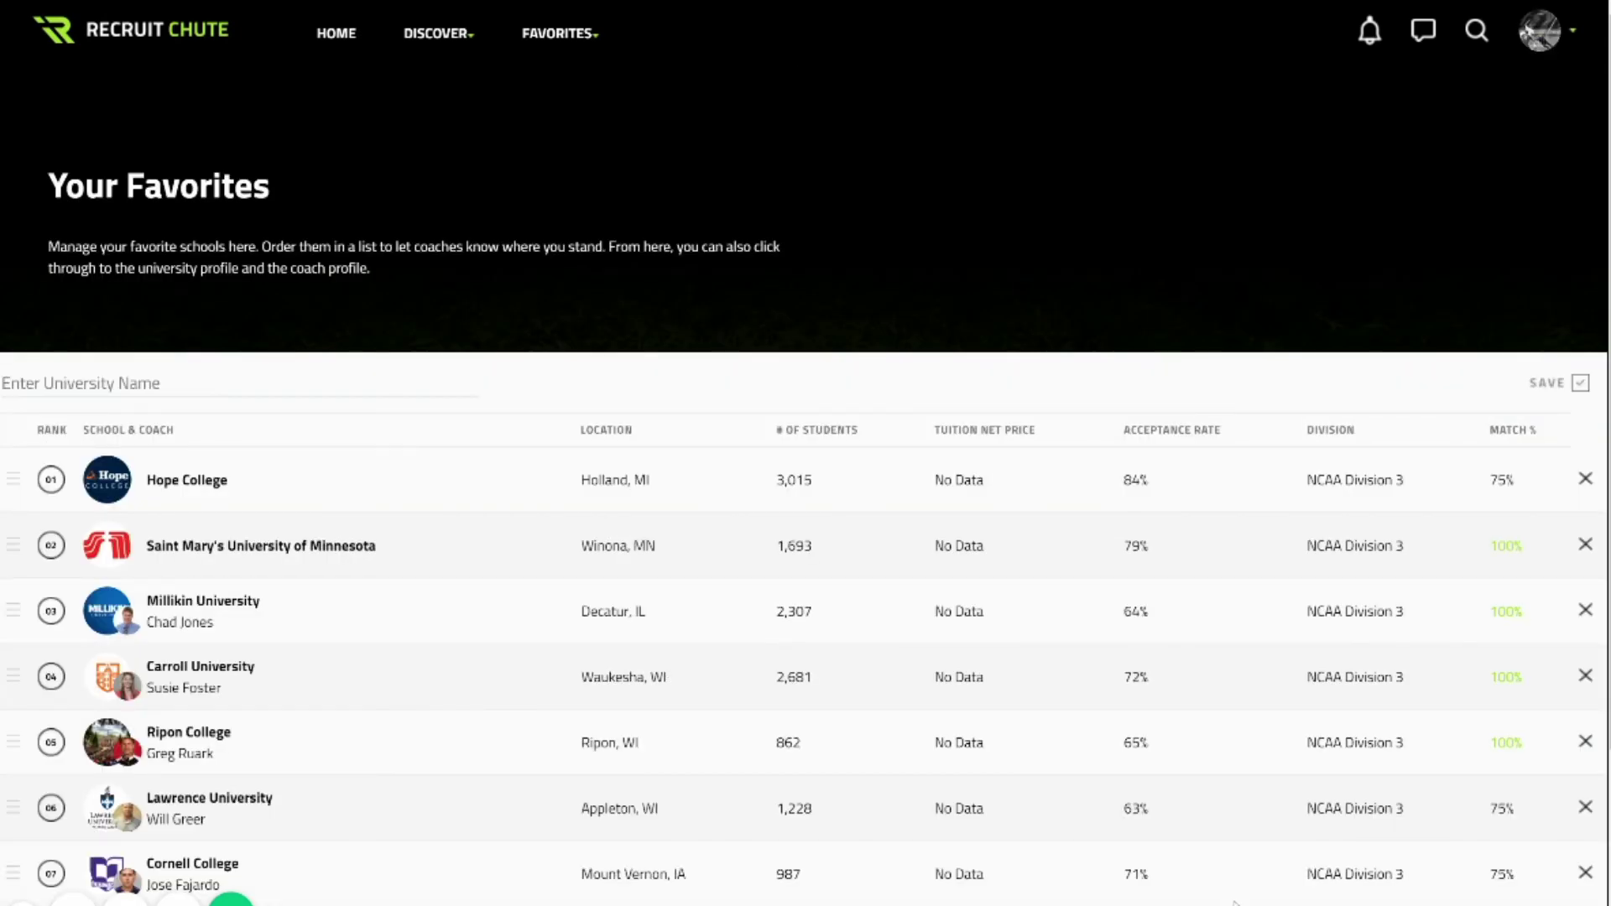
Reorder favorites: Beloit College first, University of Wisconsin-Whitewater second, Rockford University third.
scroll(1233, 901, "down", 3)
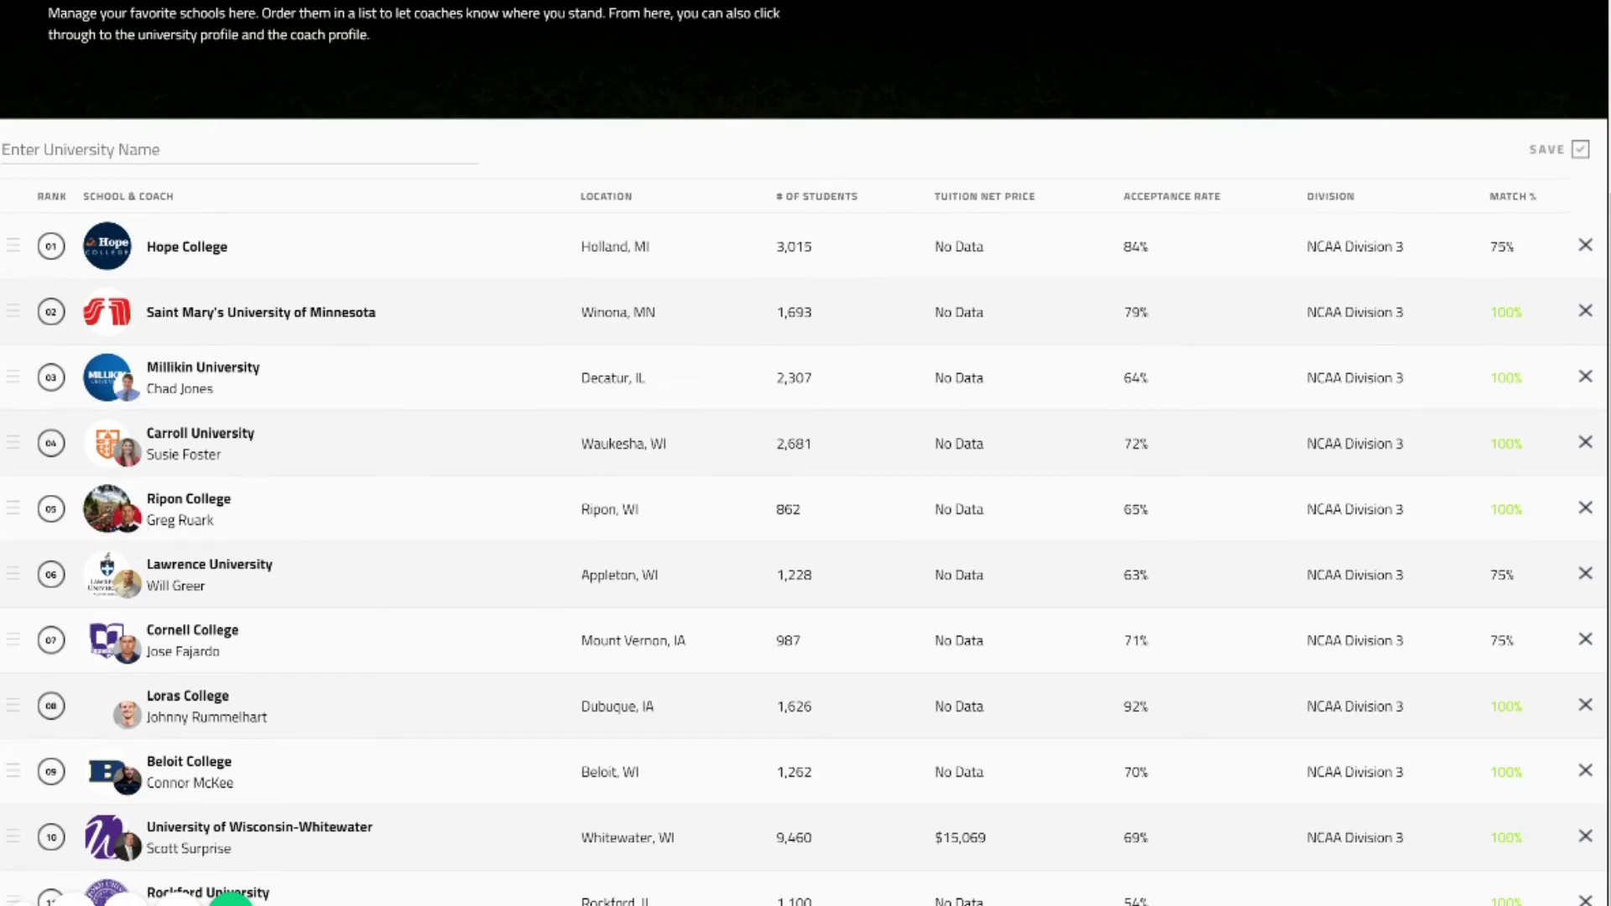
left_click_drag(109, 772, 109, 246)
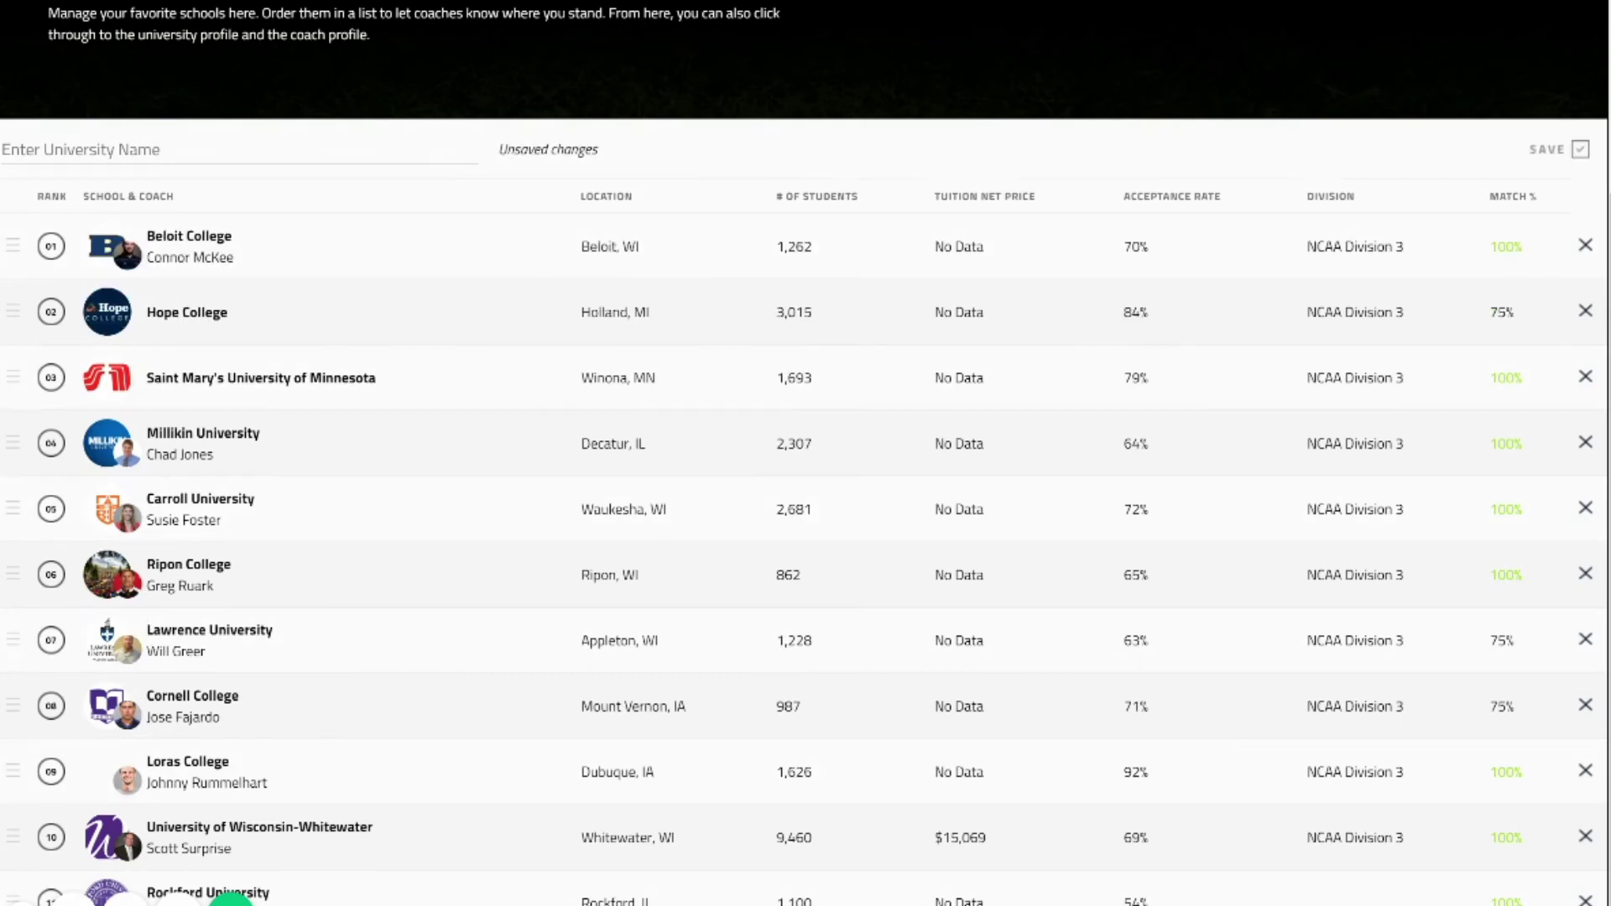
left_click_drag(109, 838, 109, 305)
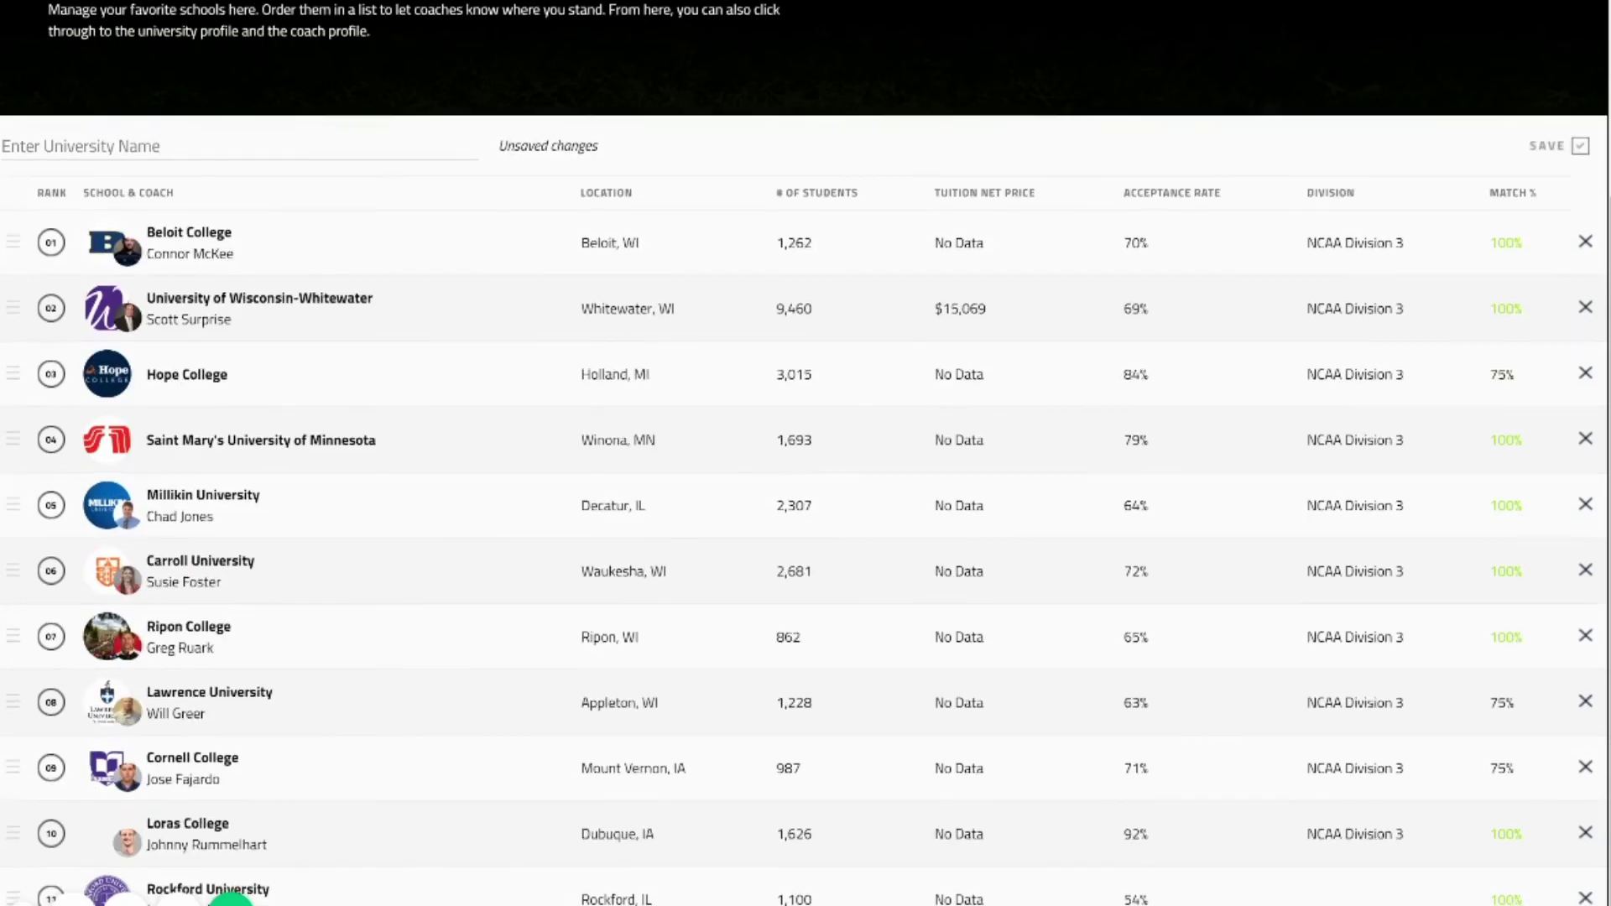
left_click_drag(109, 893, 109, 312)
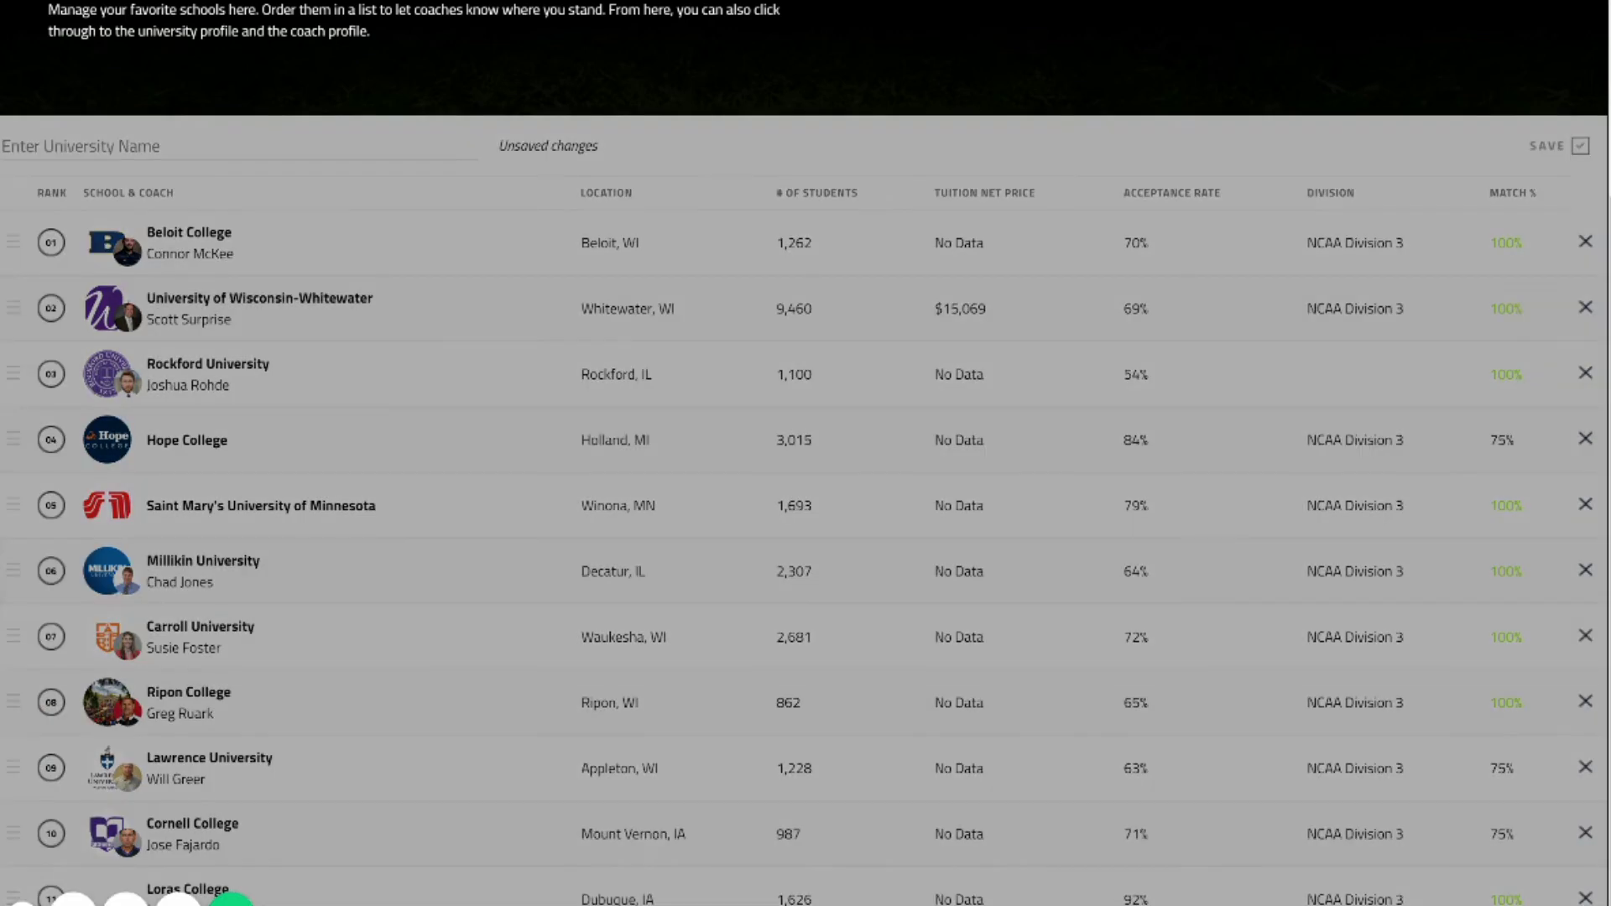
scroll(1552, 146, "up", 3)
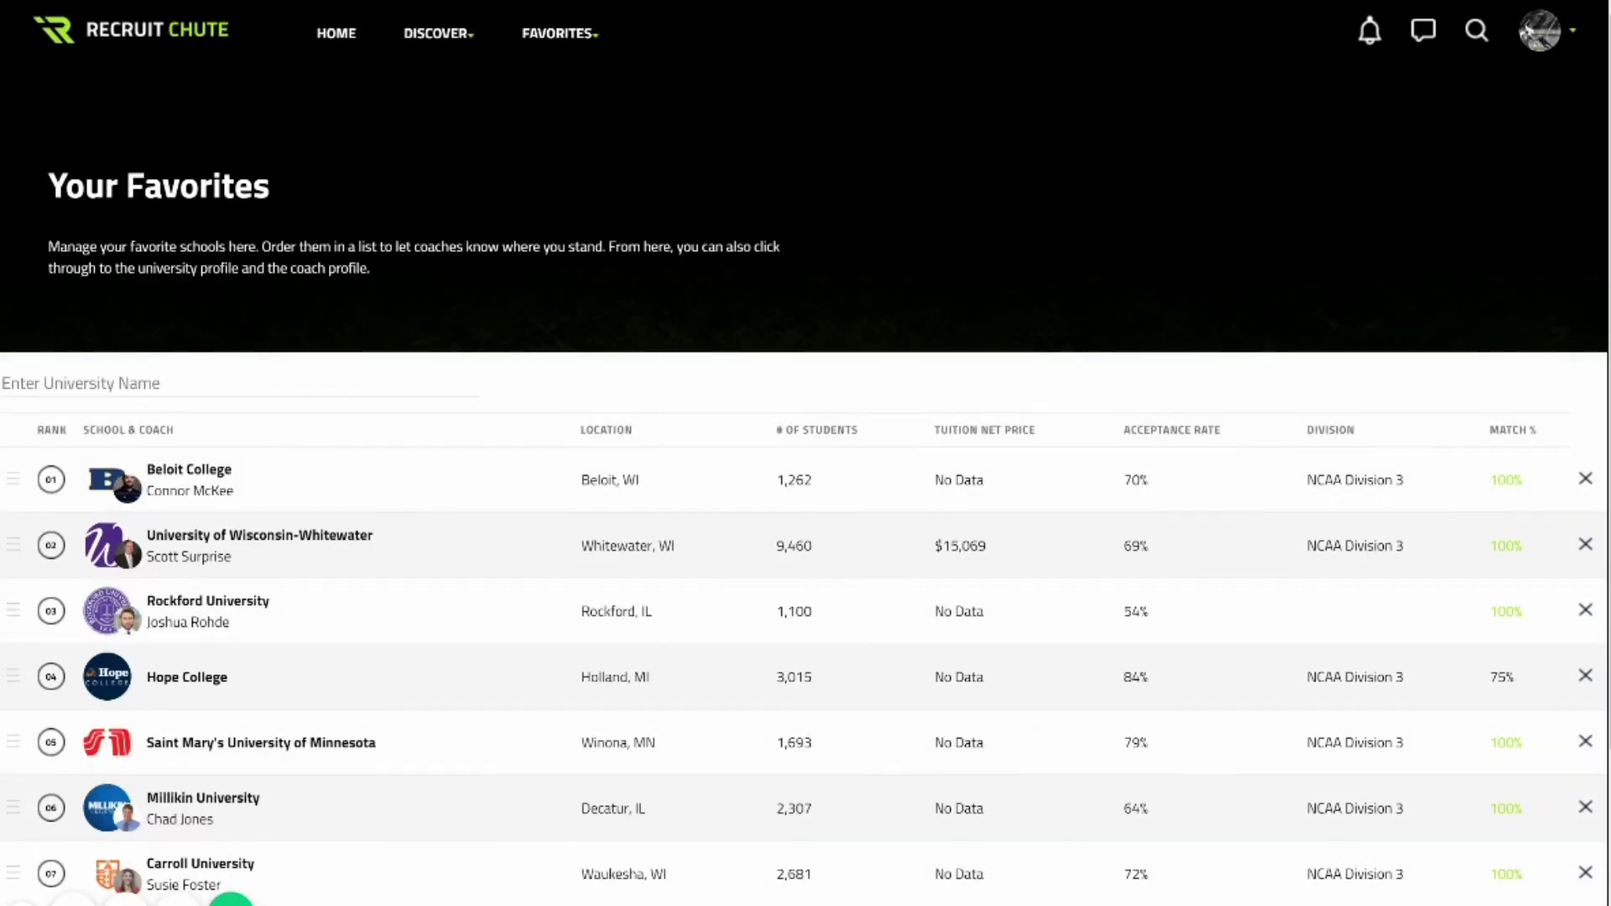
mouse_move(1535, 32)
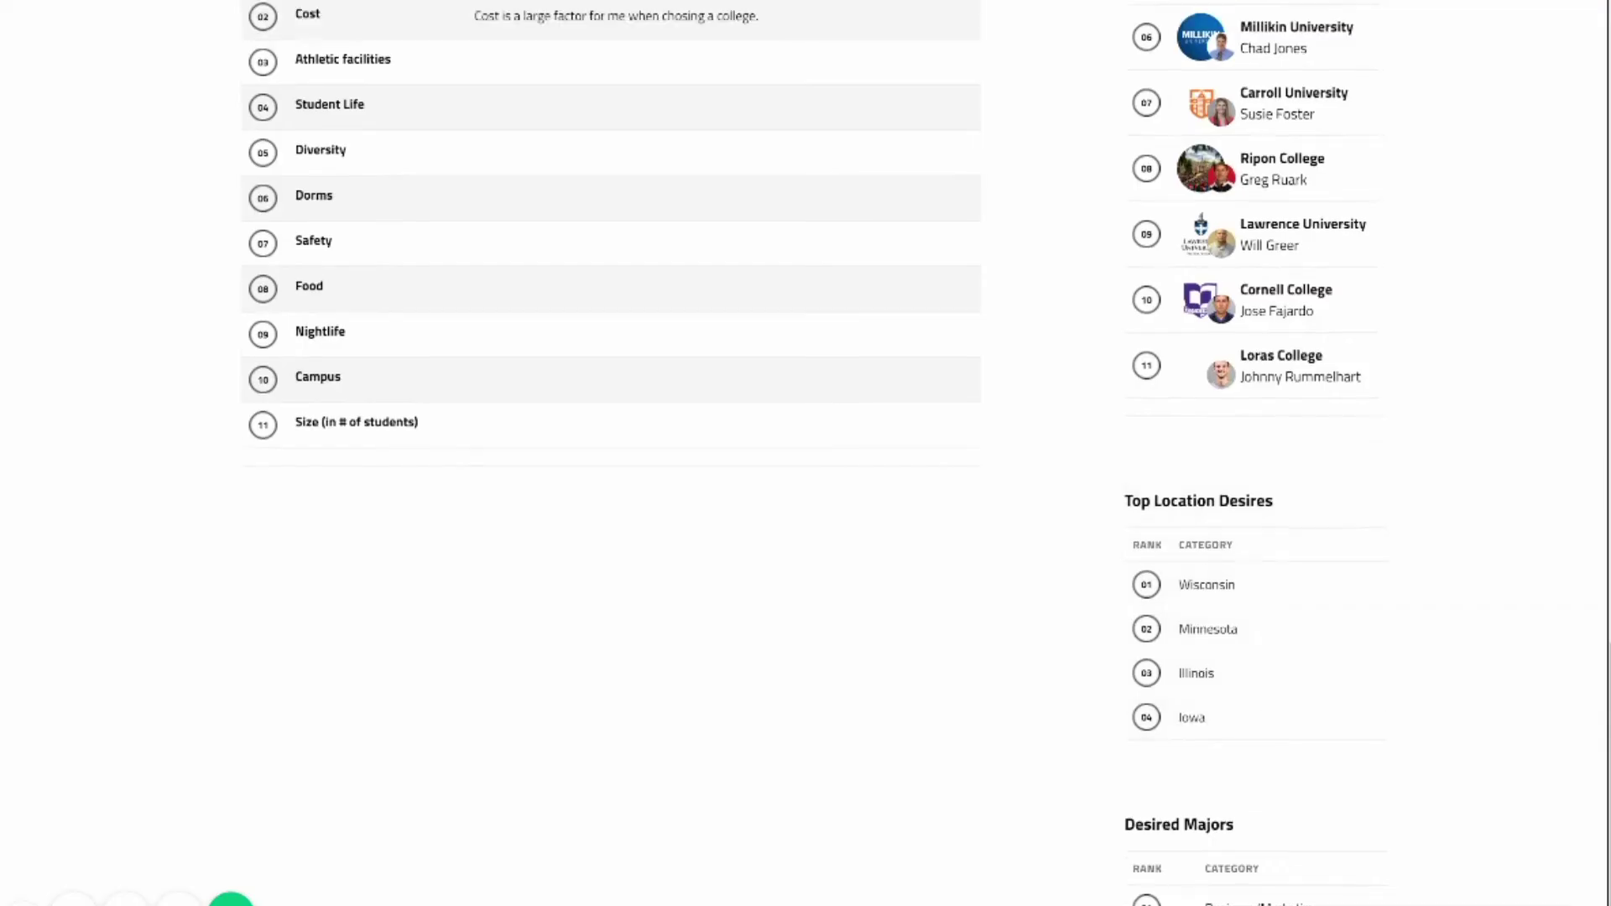
Enter the athlete's NAIA and NCAA eligibility numbers and save them.
scroll(805, 453, "up", 20)
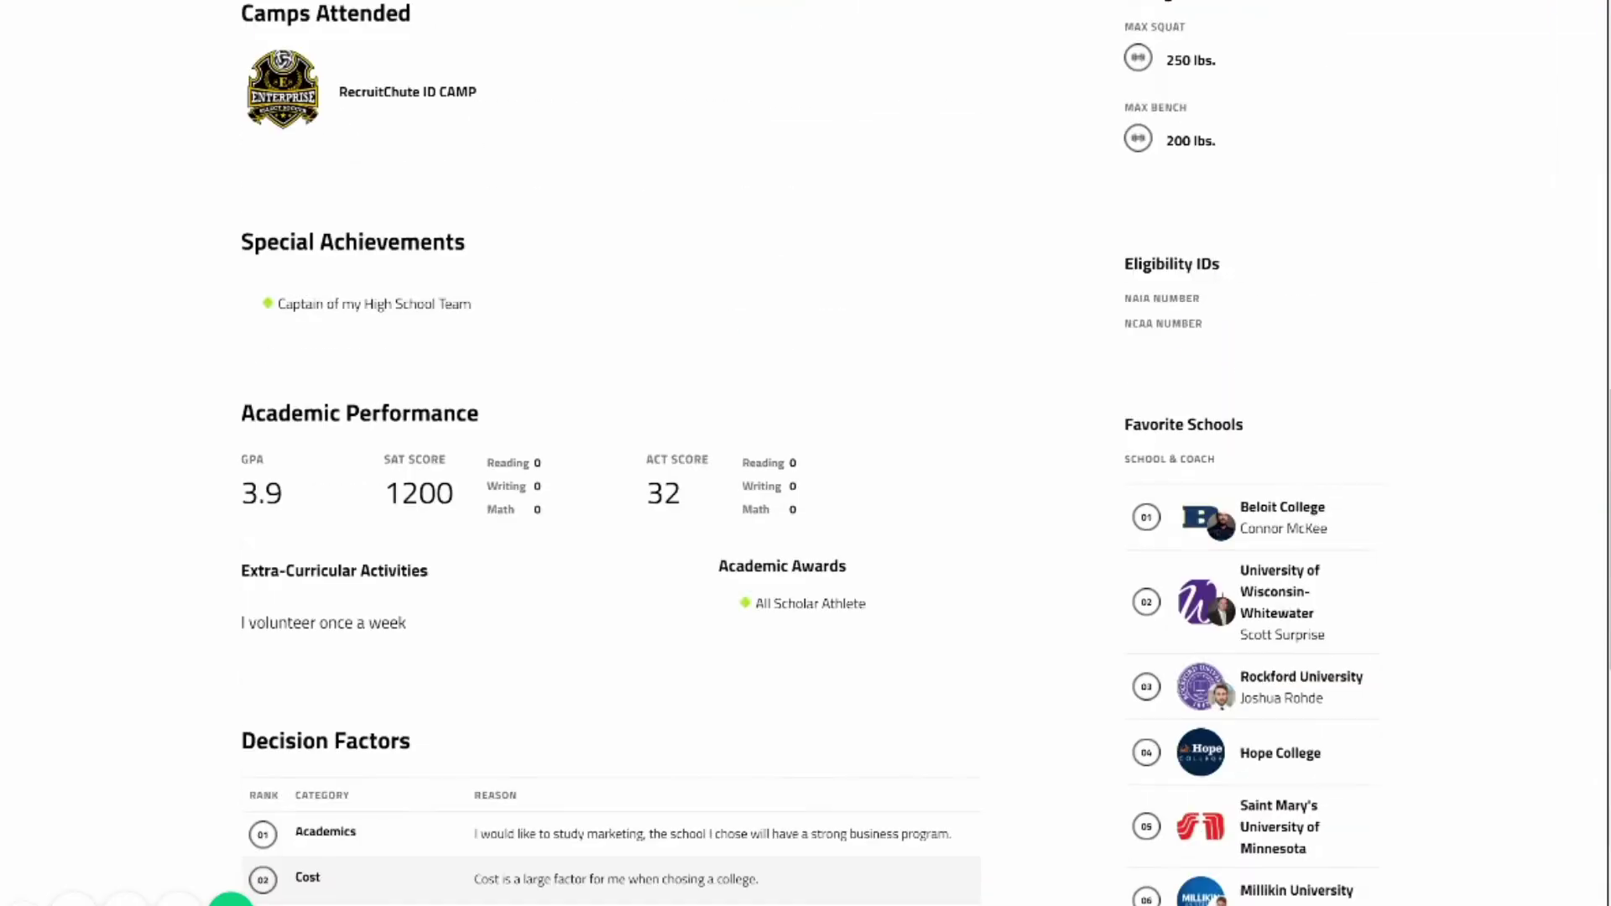
scroll(805, 453, "up", 4)
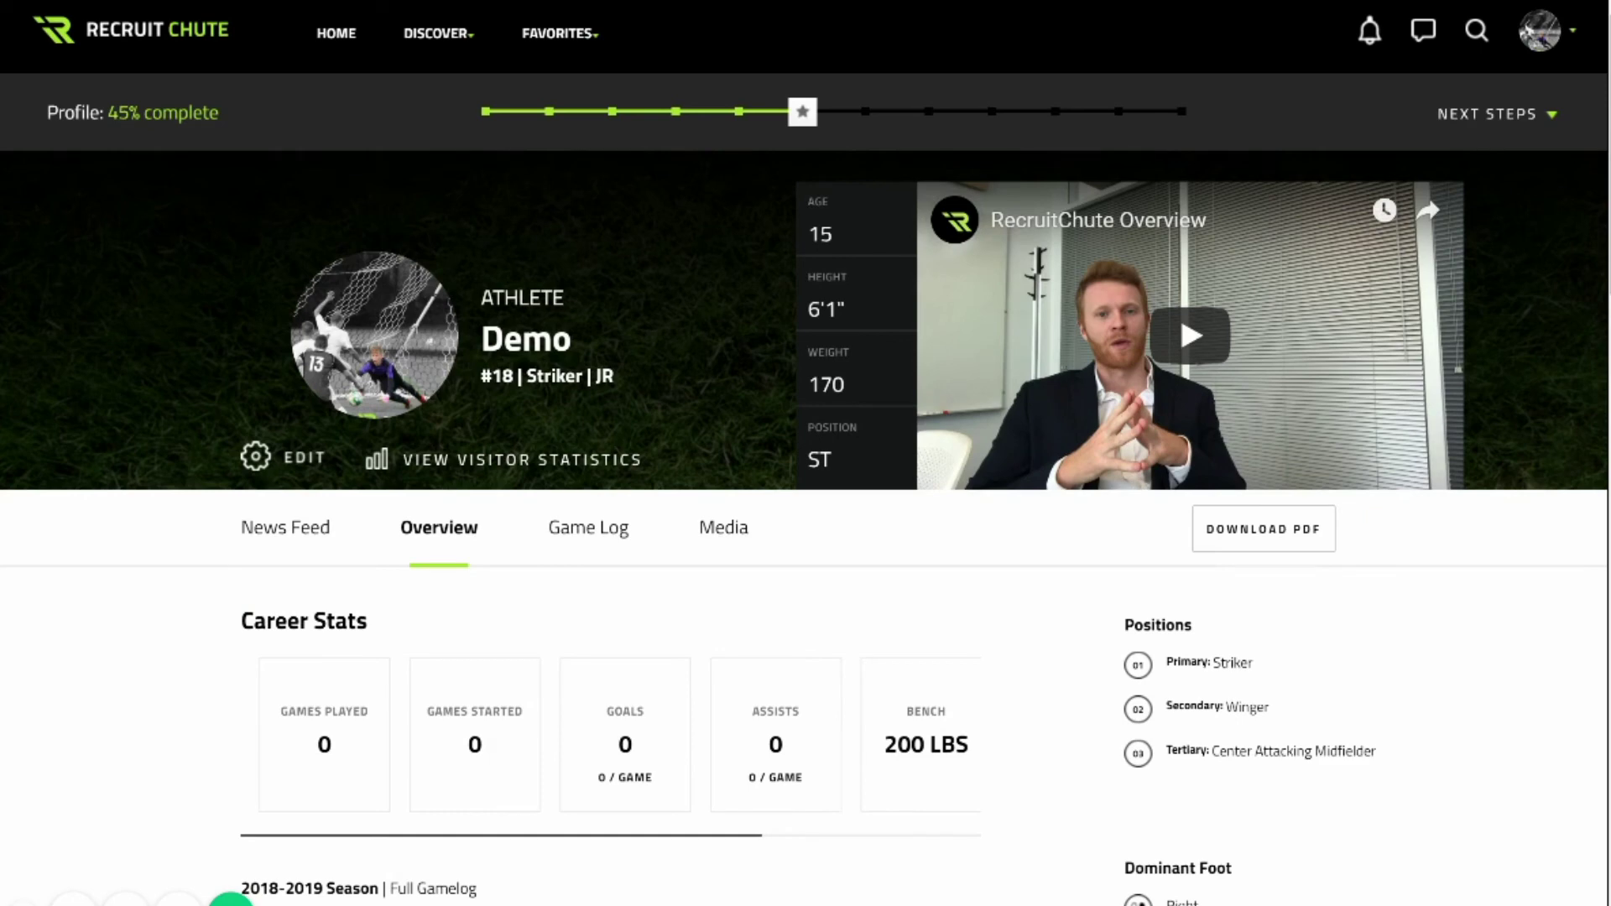
scroll(805, 453, "down", 9)
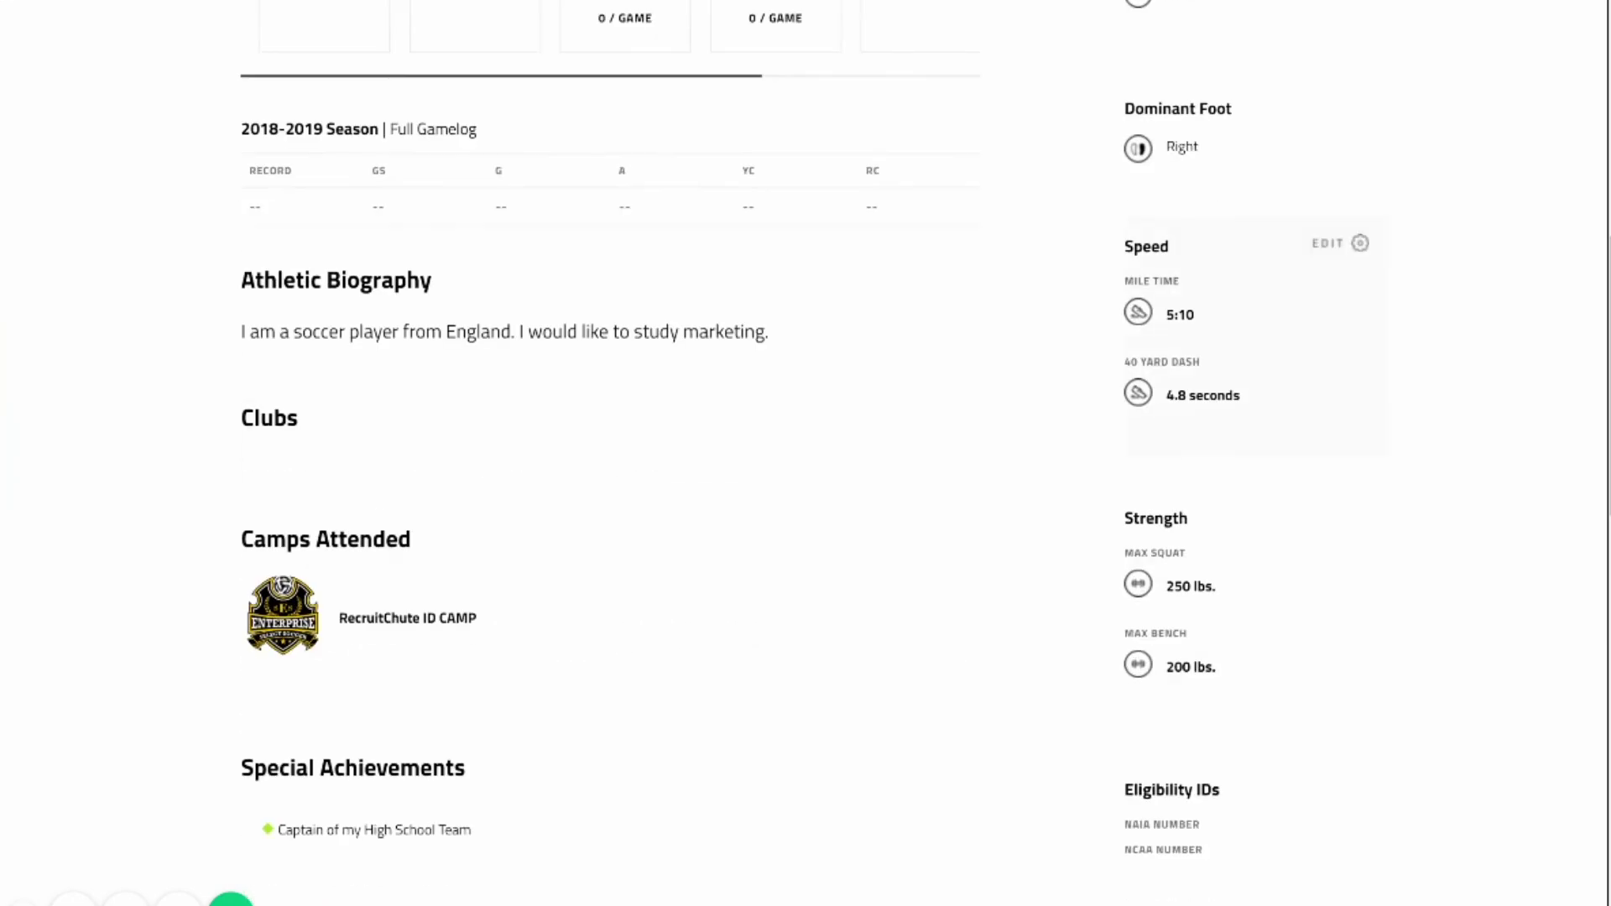
scroll(805, 453, "up", 2)
scroll(805, 453, "down", 7)
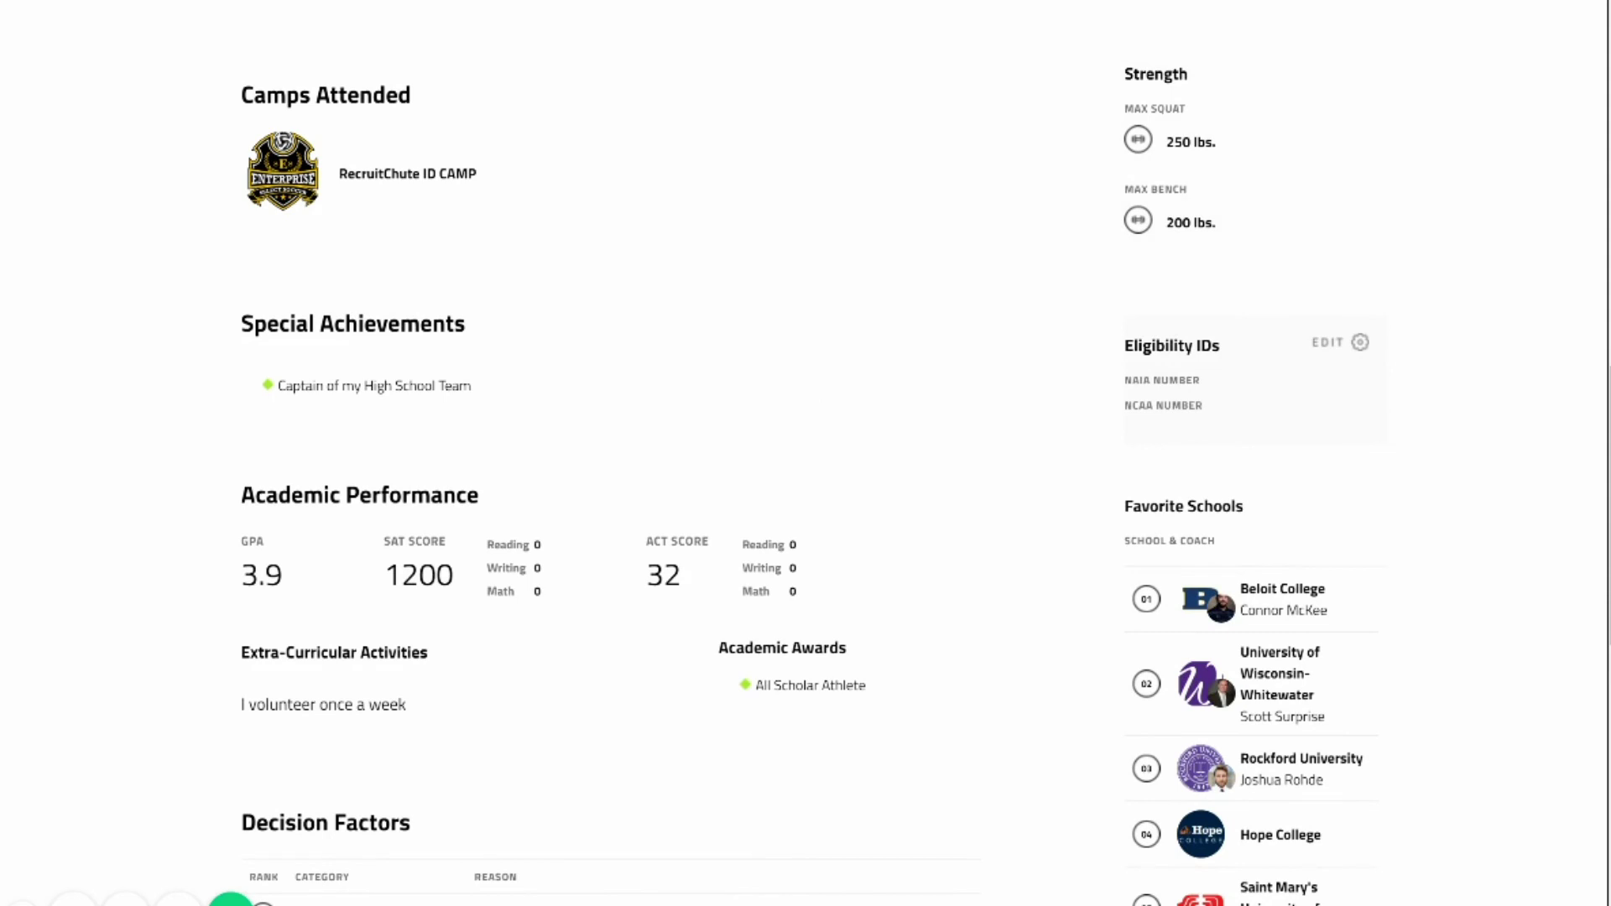
left_click(1359, 342)
left_click(1255, 411)
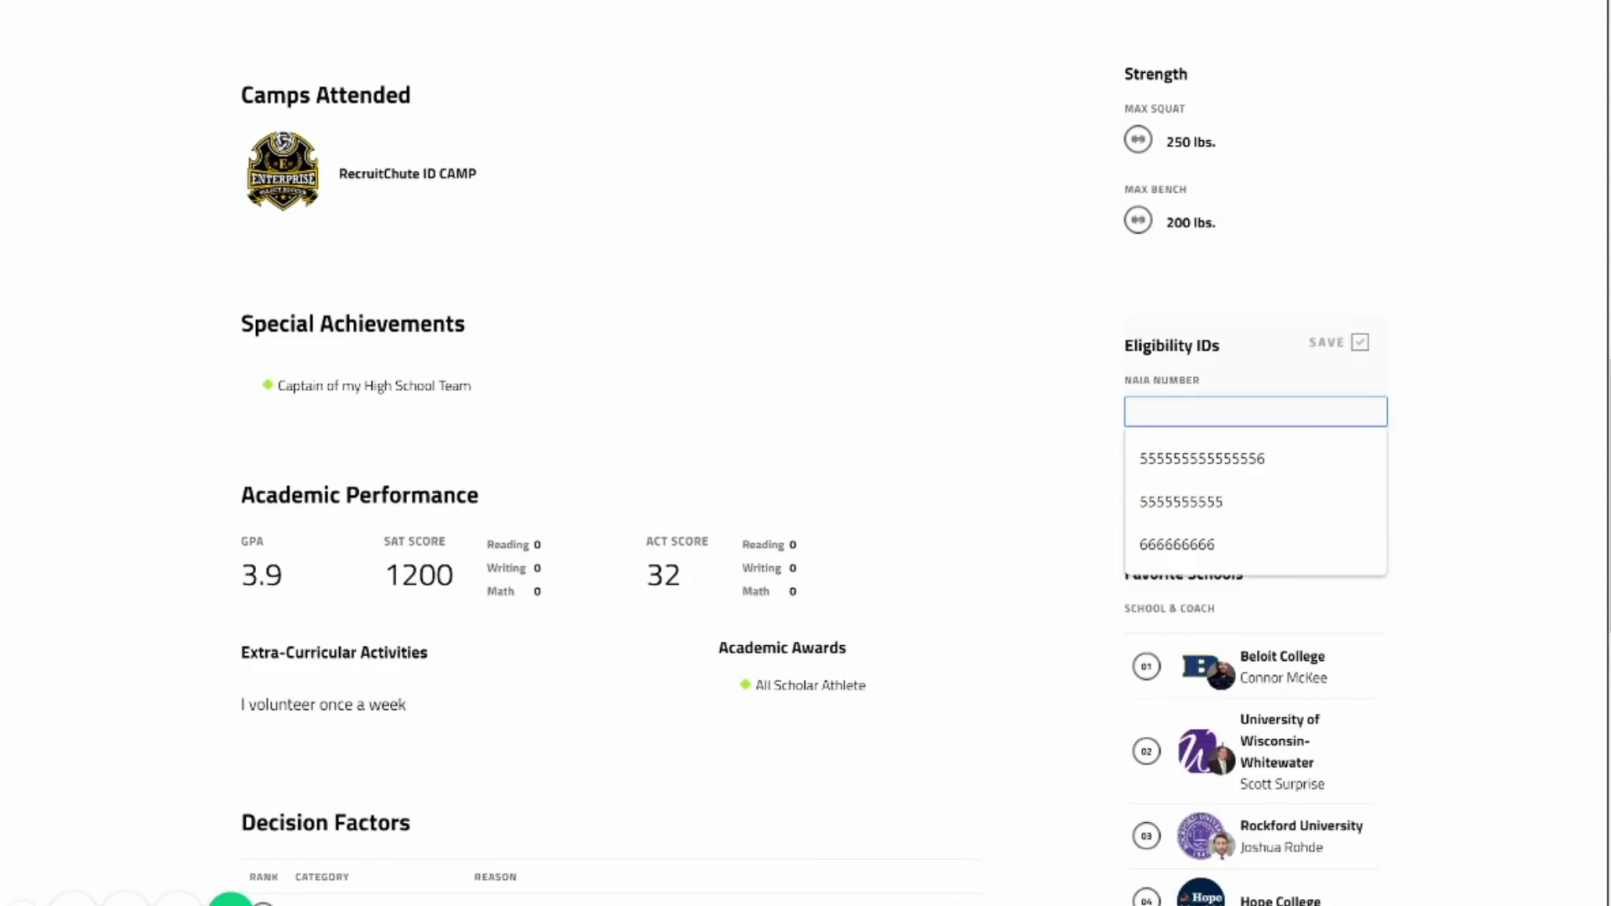
type("1212121212")
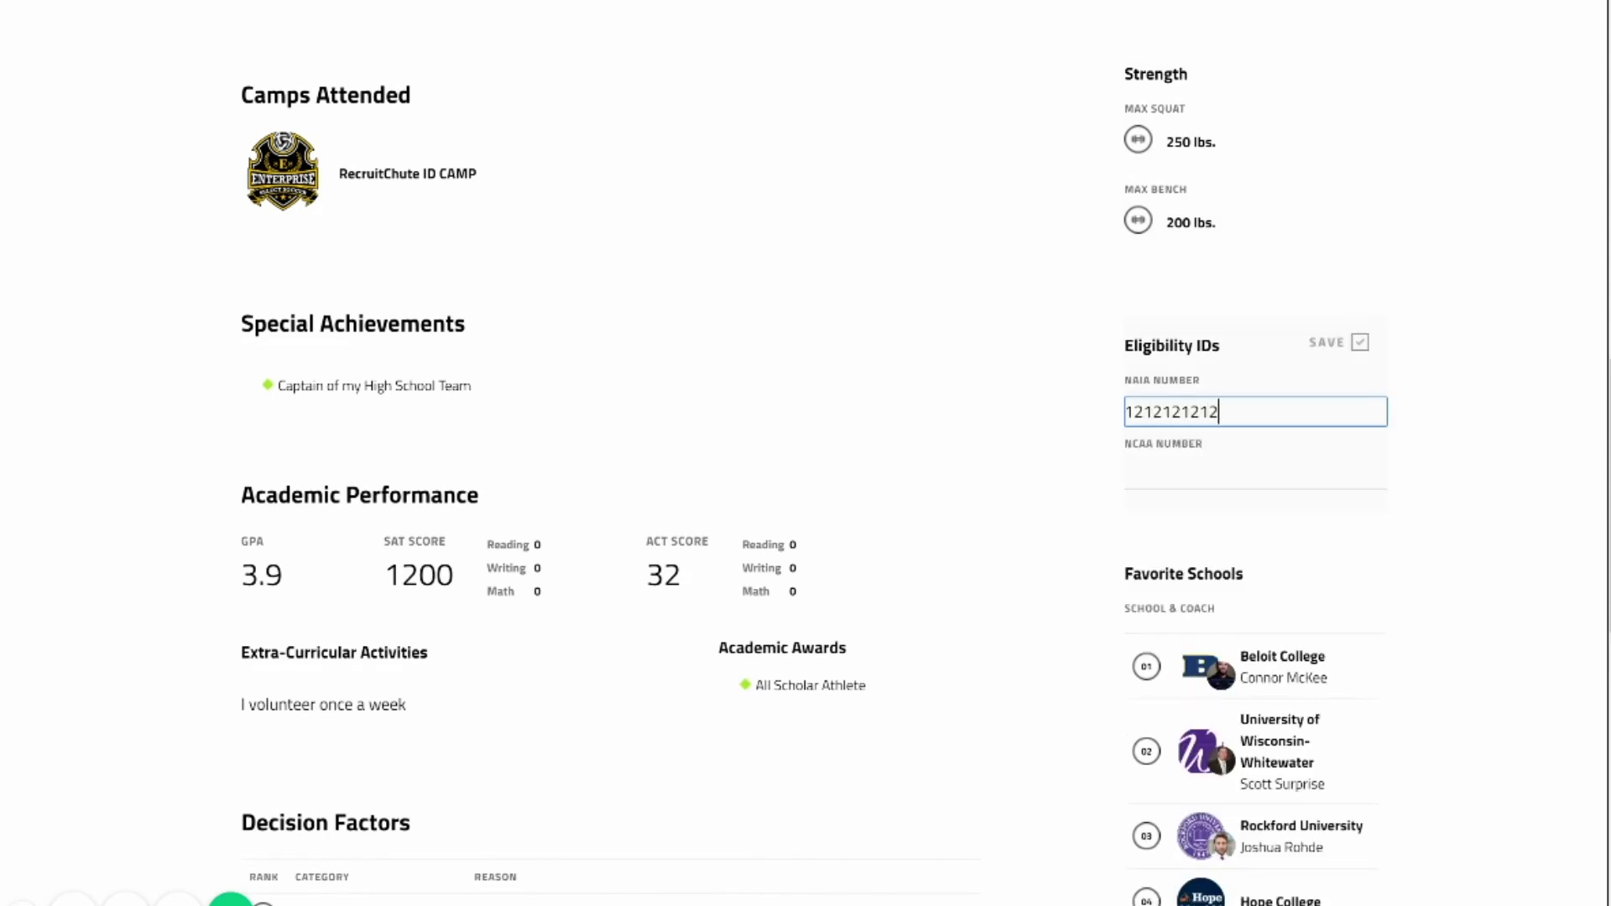
left_click(1255, 475)
type("45454545454")
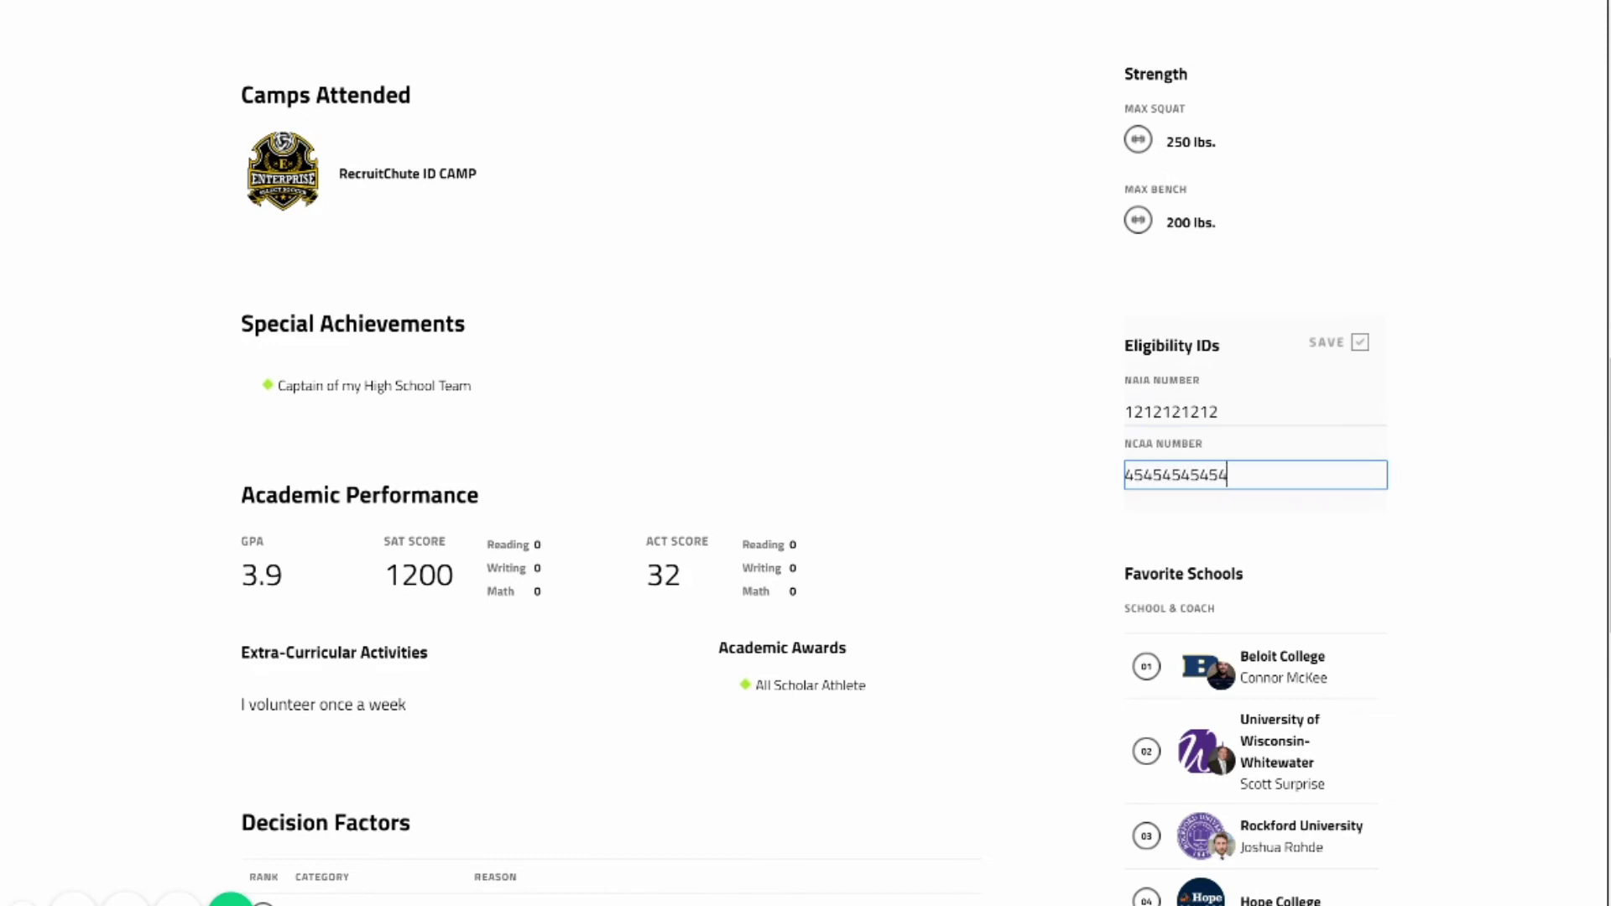
key("Return")
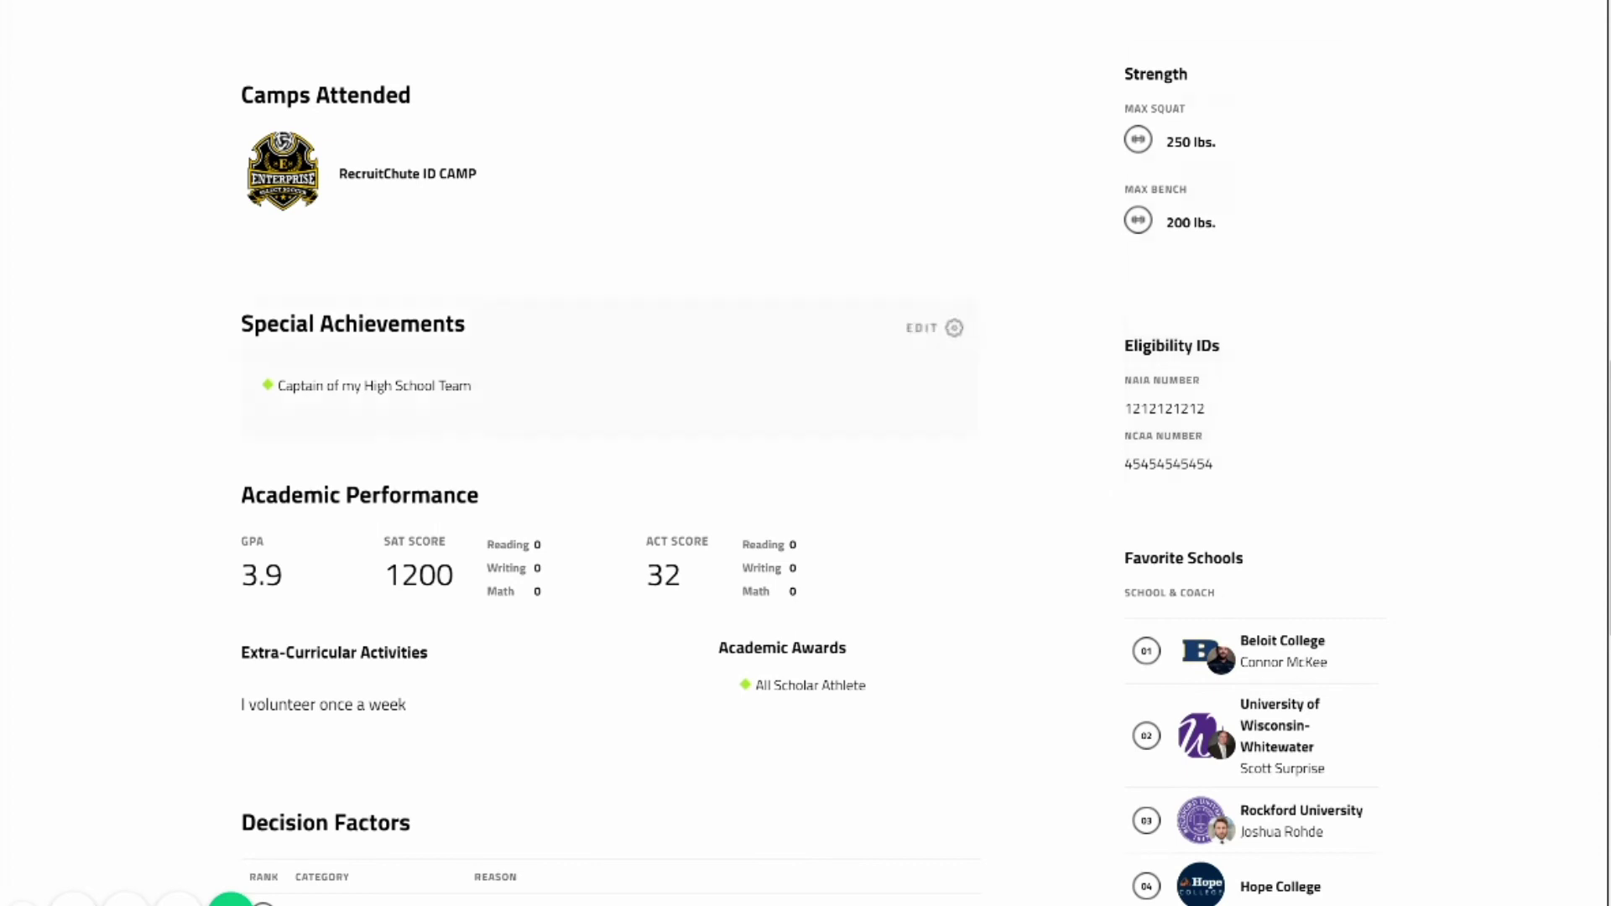
scroll(1411, 500, "up", 15)
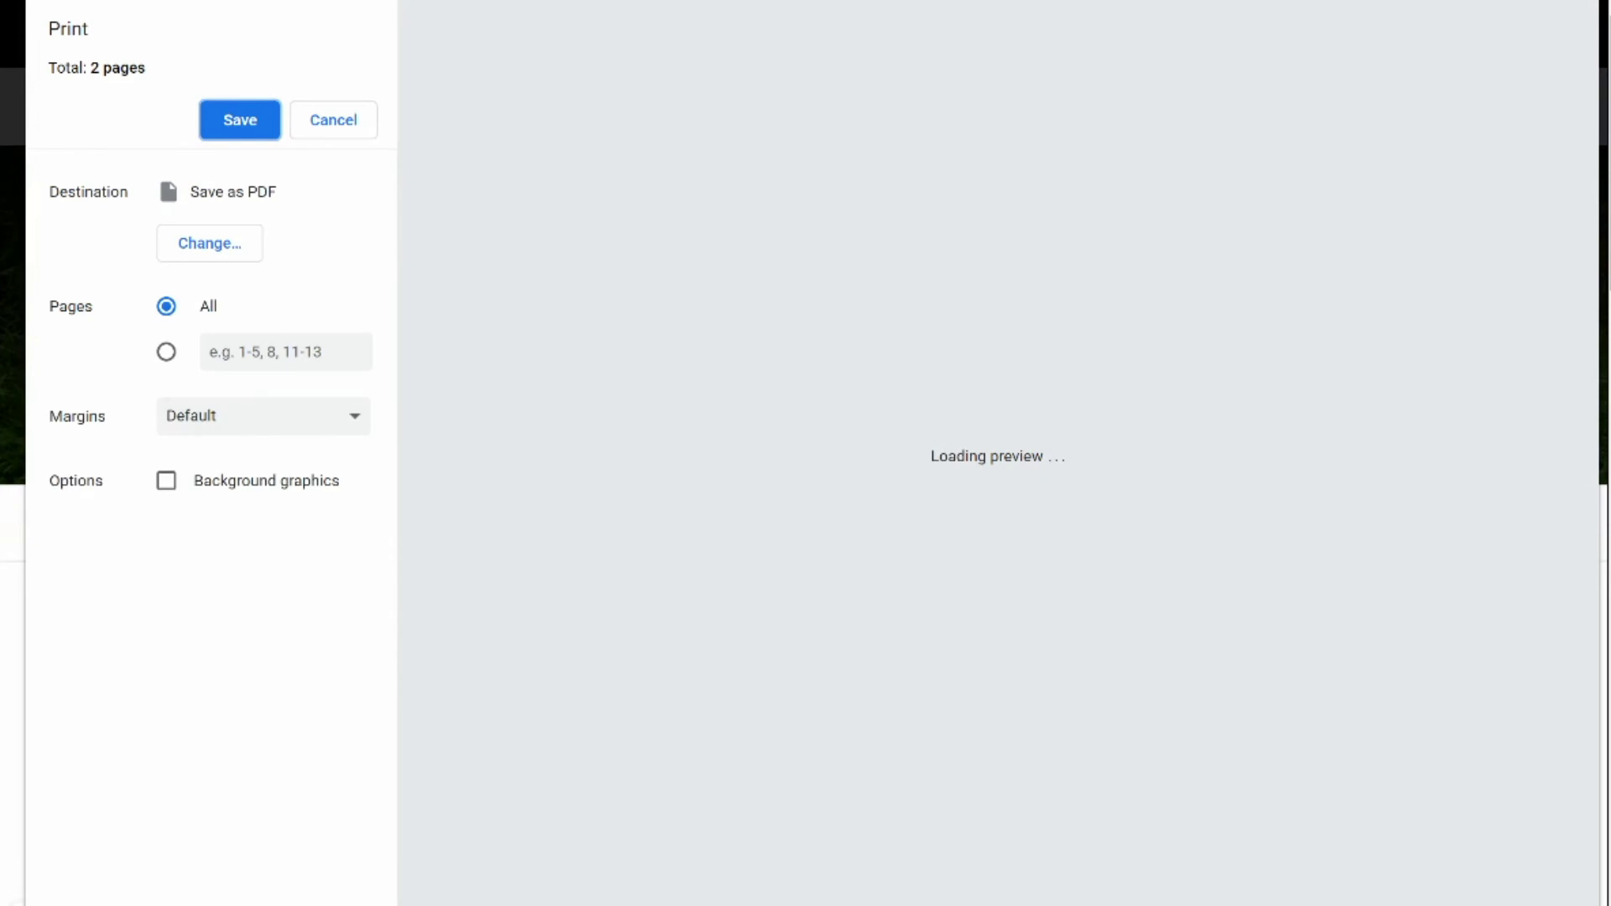
Scroll through the two-page Save as PDF preview of the athlete profile.
scroll(987, 453, "down", 3)
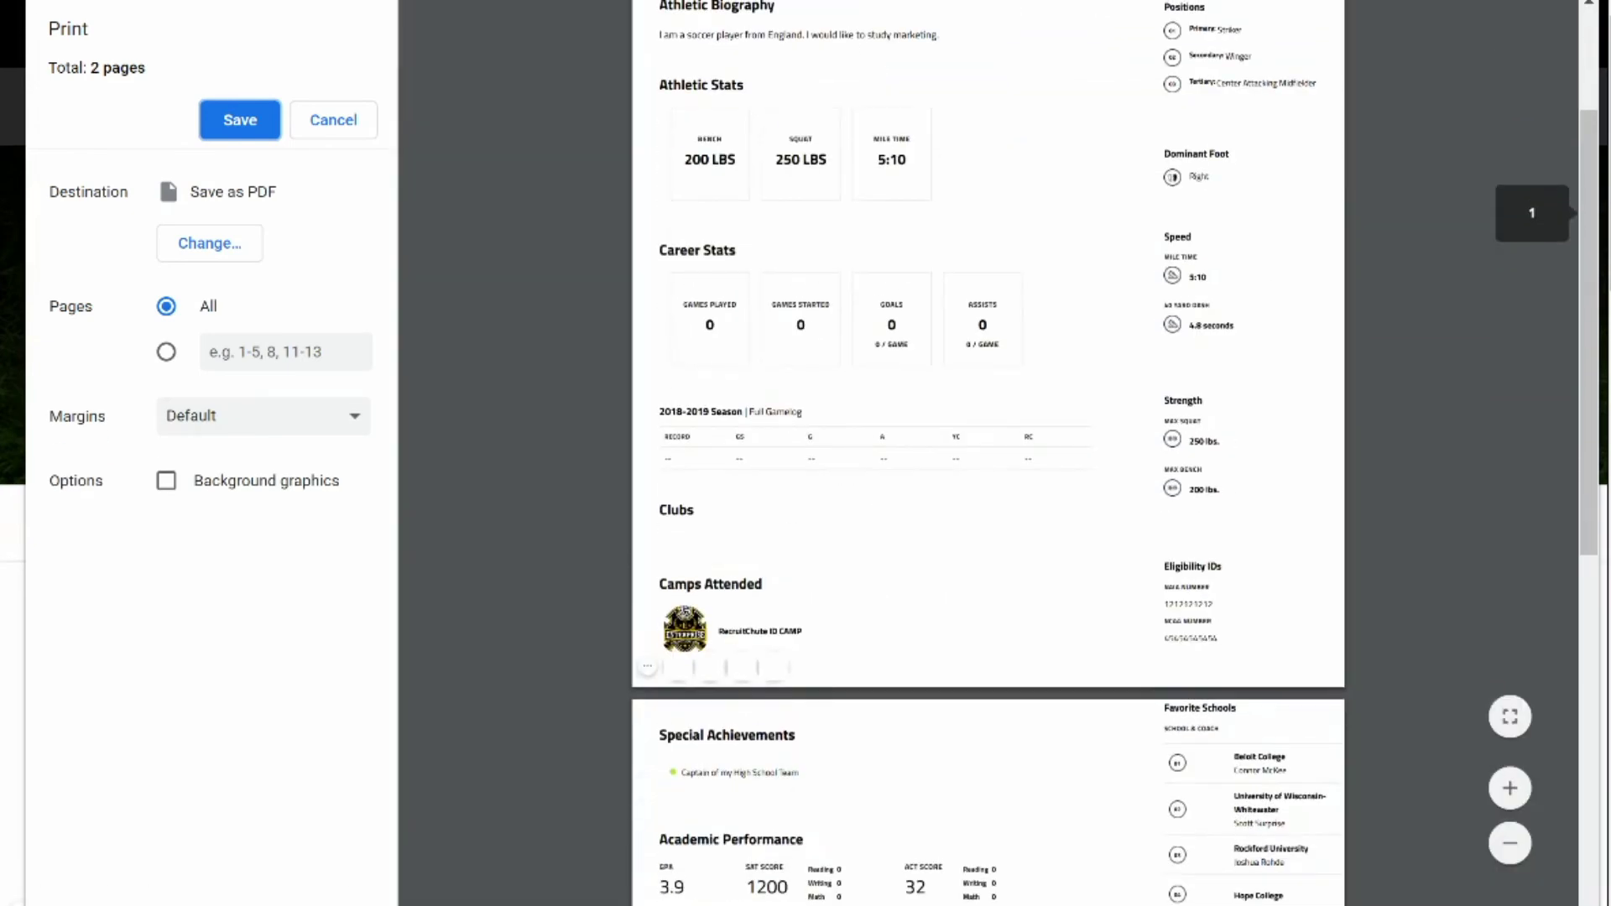
scroll(987, 453, "up", 3)
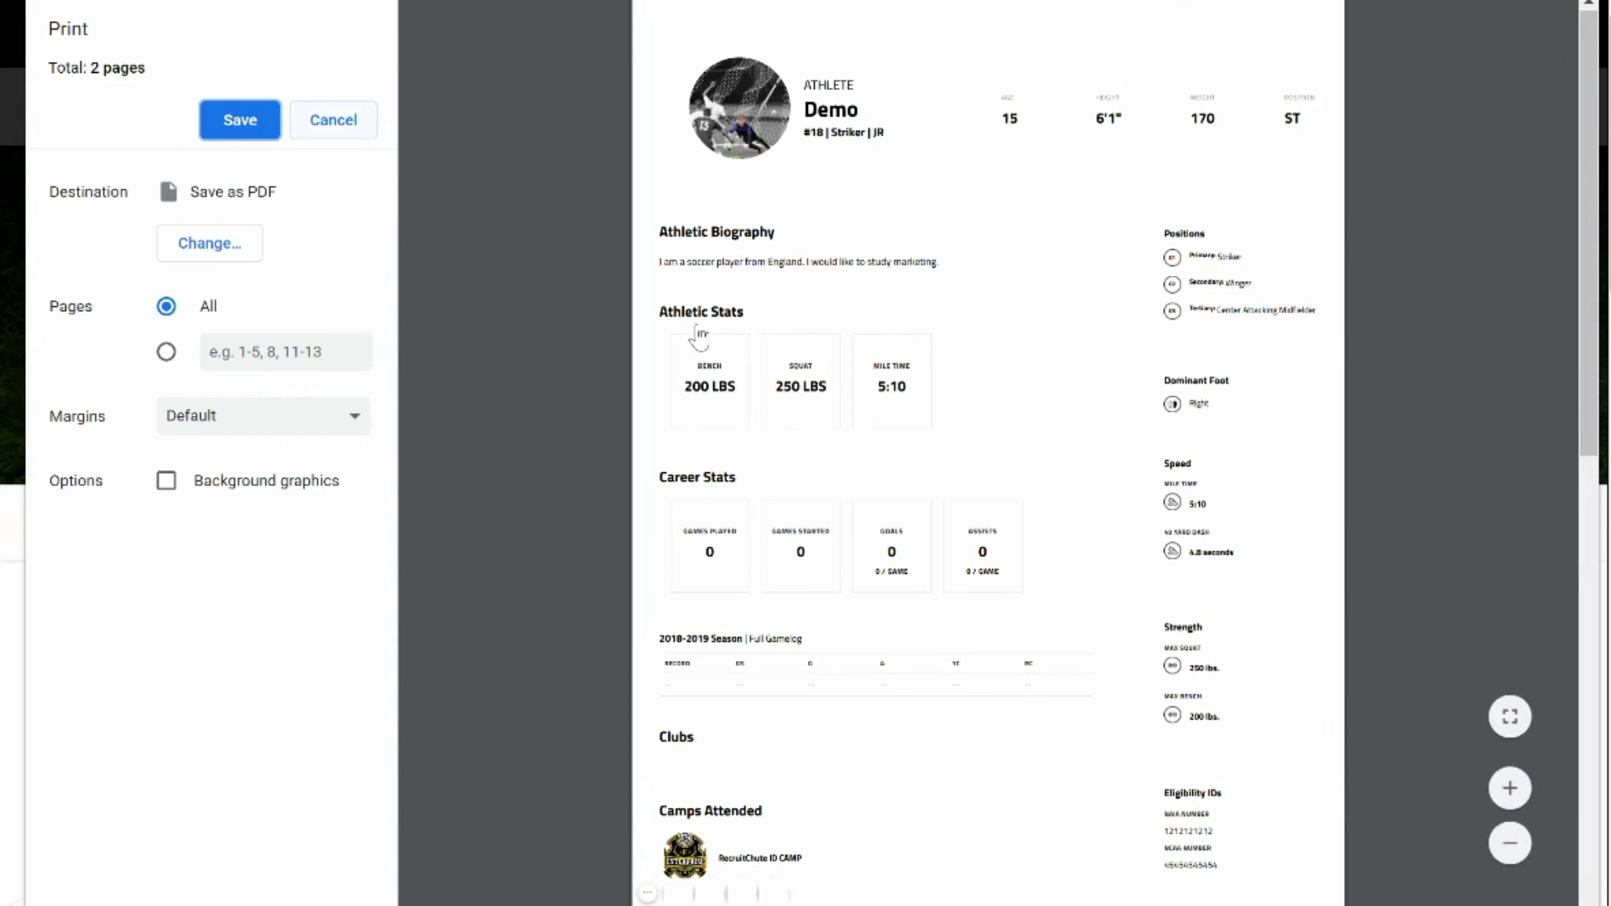
Close the print preview, add a 2018-2019 season to the Game Log, and start a new game.
key("Escape")
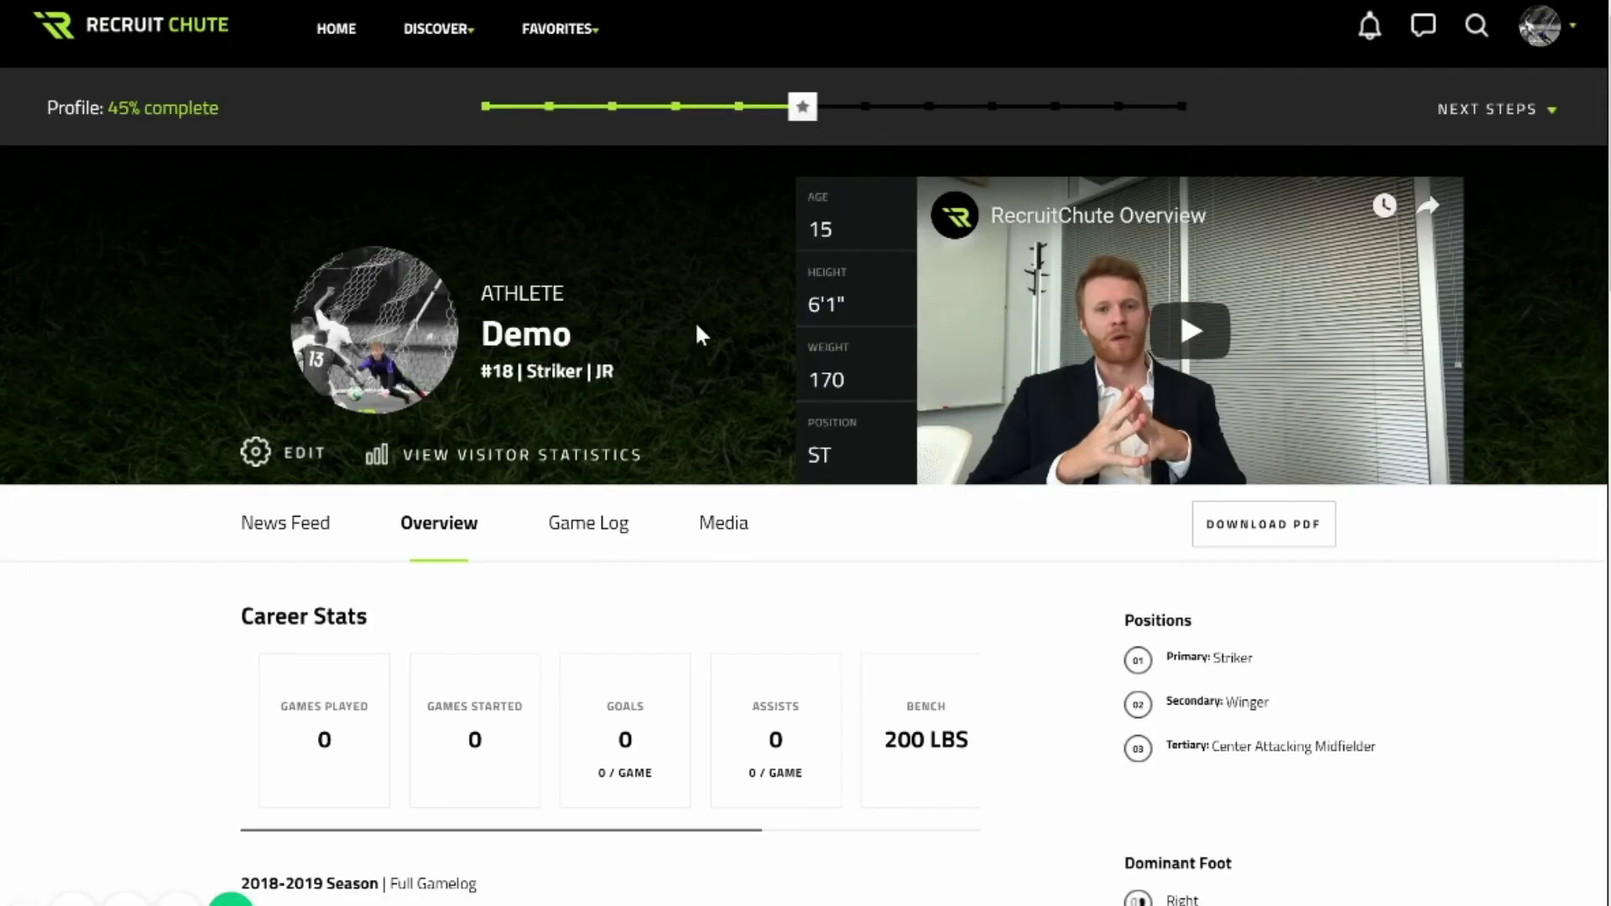
scroll(805, 453, "down", 3)
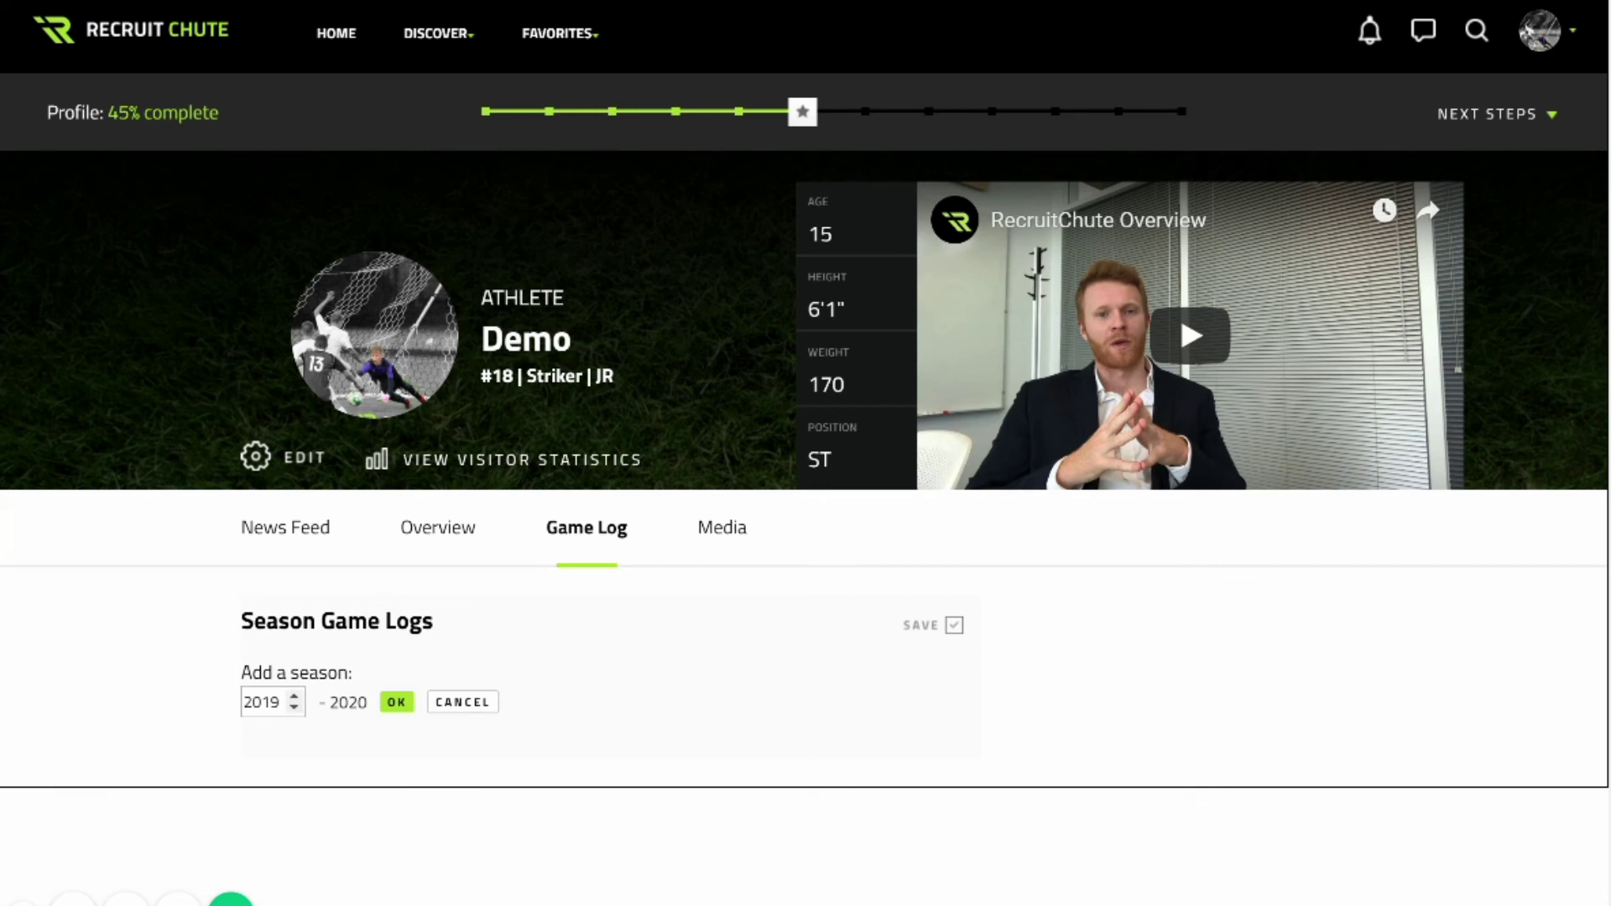
left_click(280, 701)
key("BackSpace")
type("8")
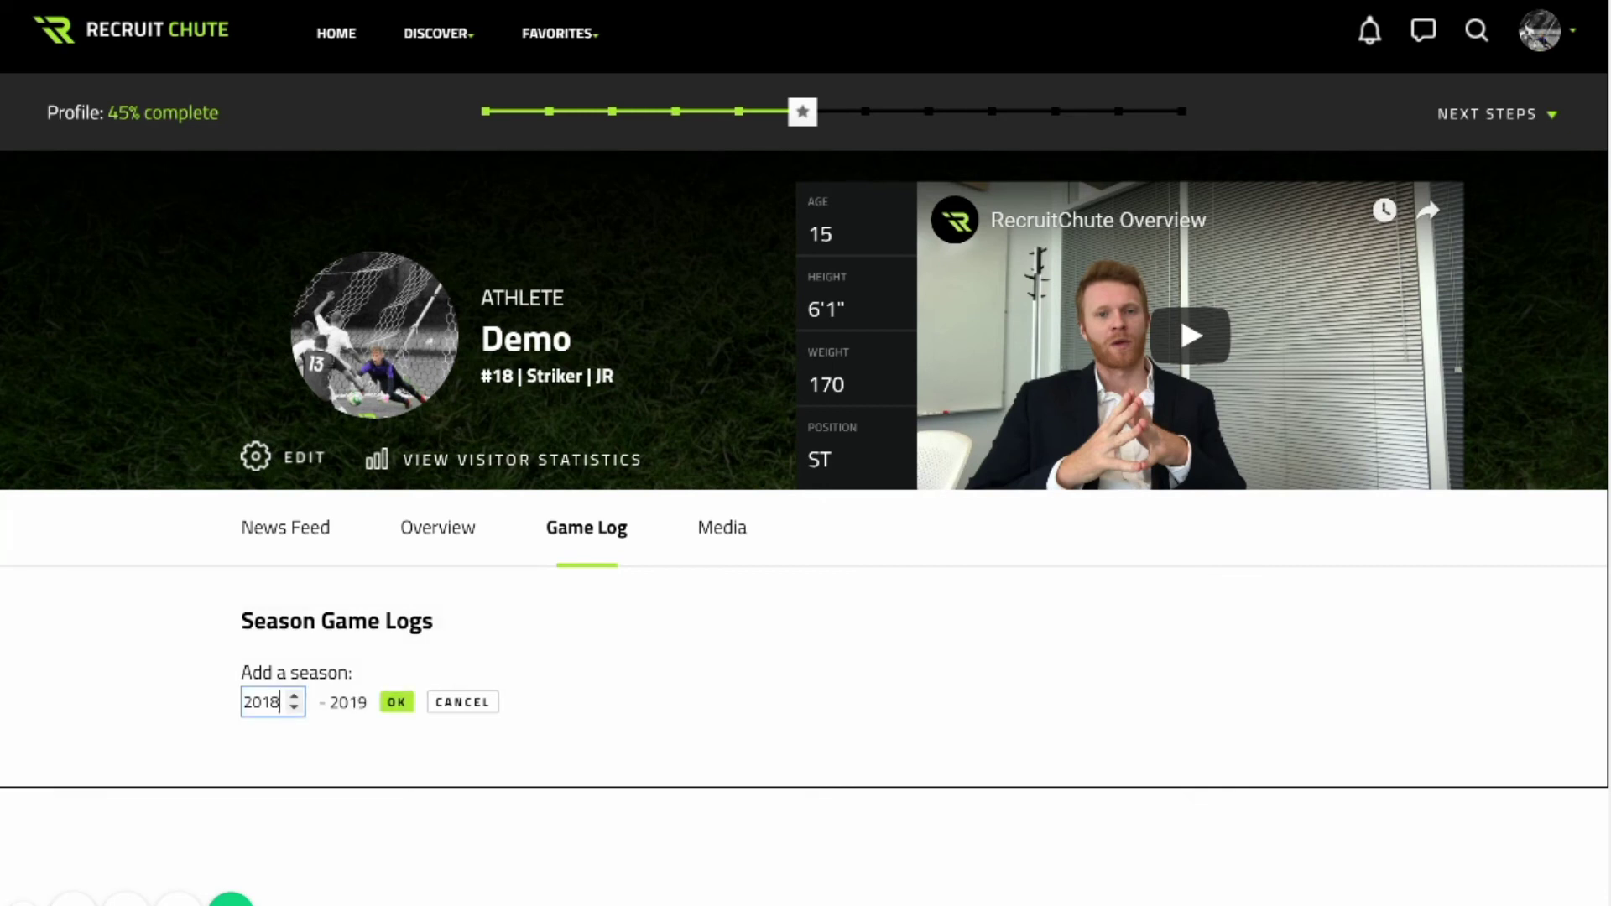
key("Tab")
key("Return")
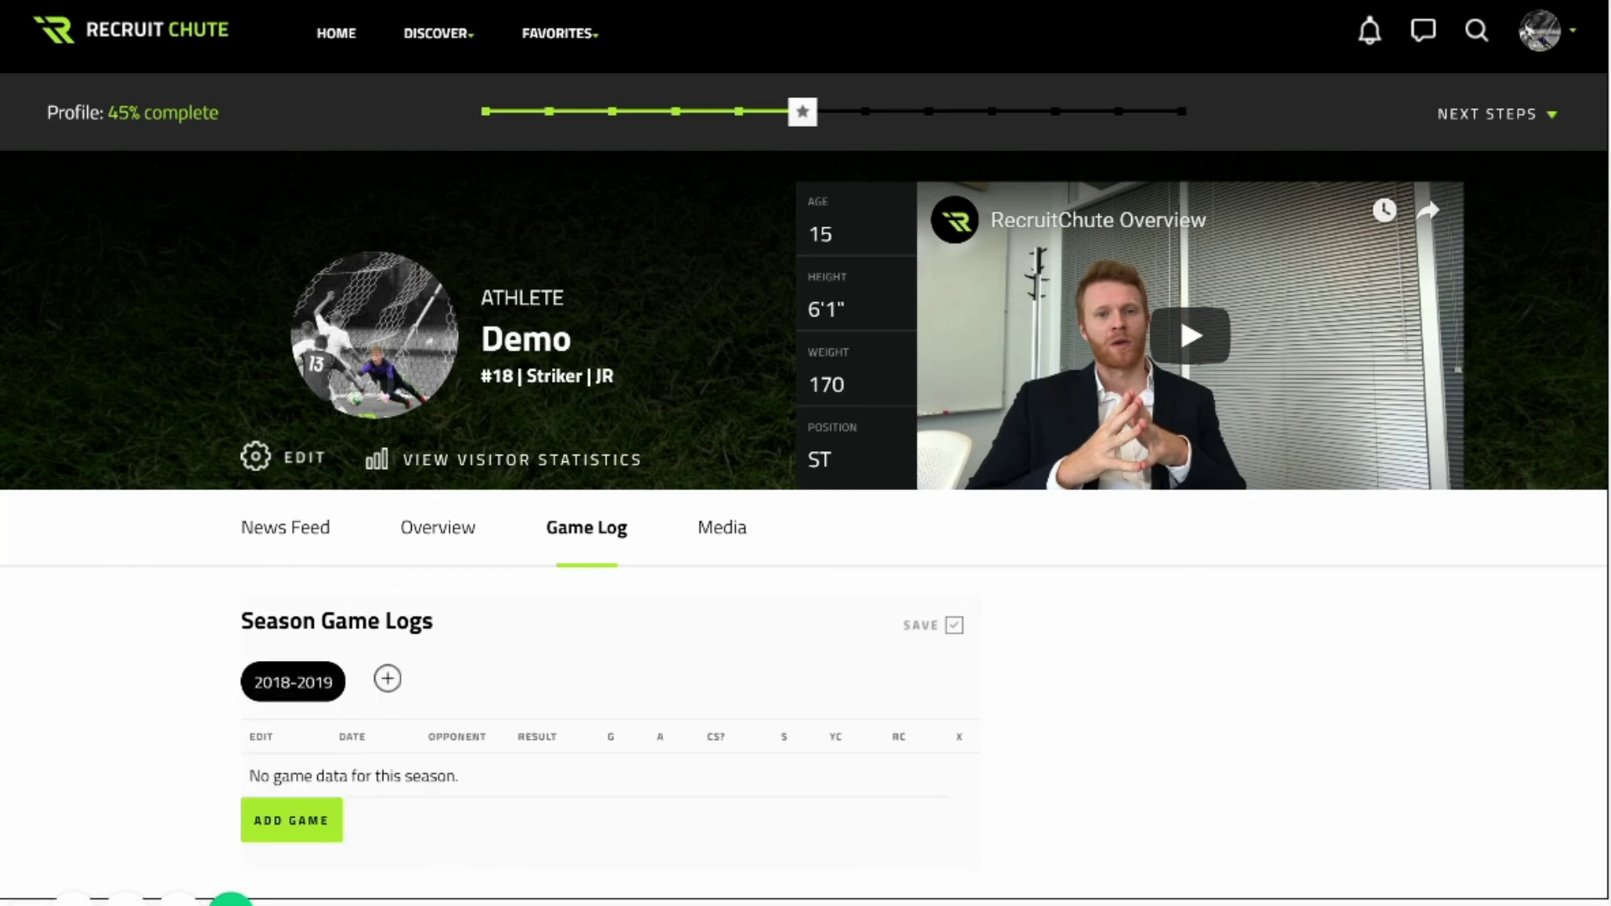
left_click(291, 820)
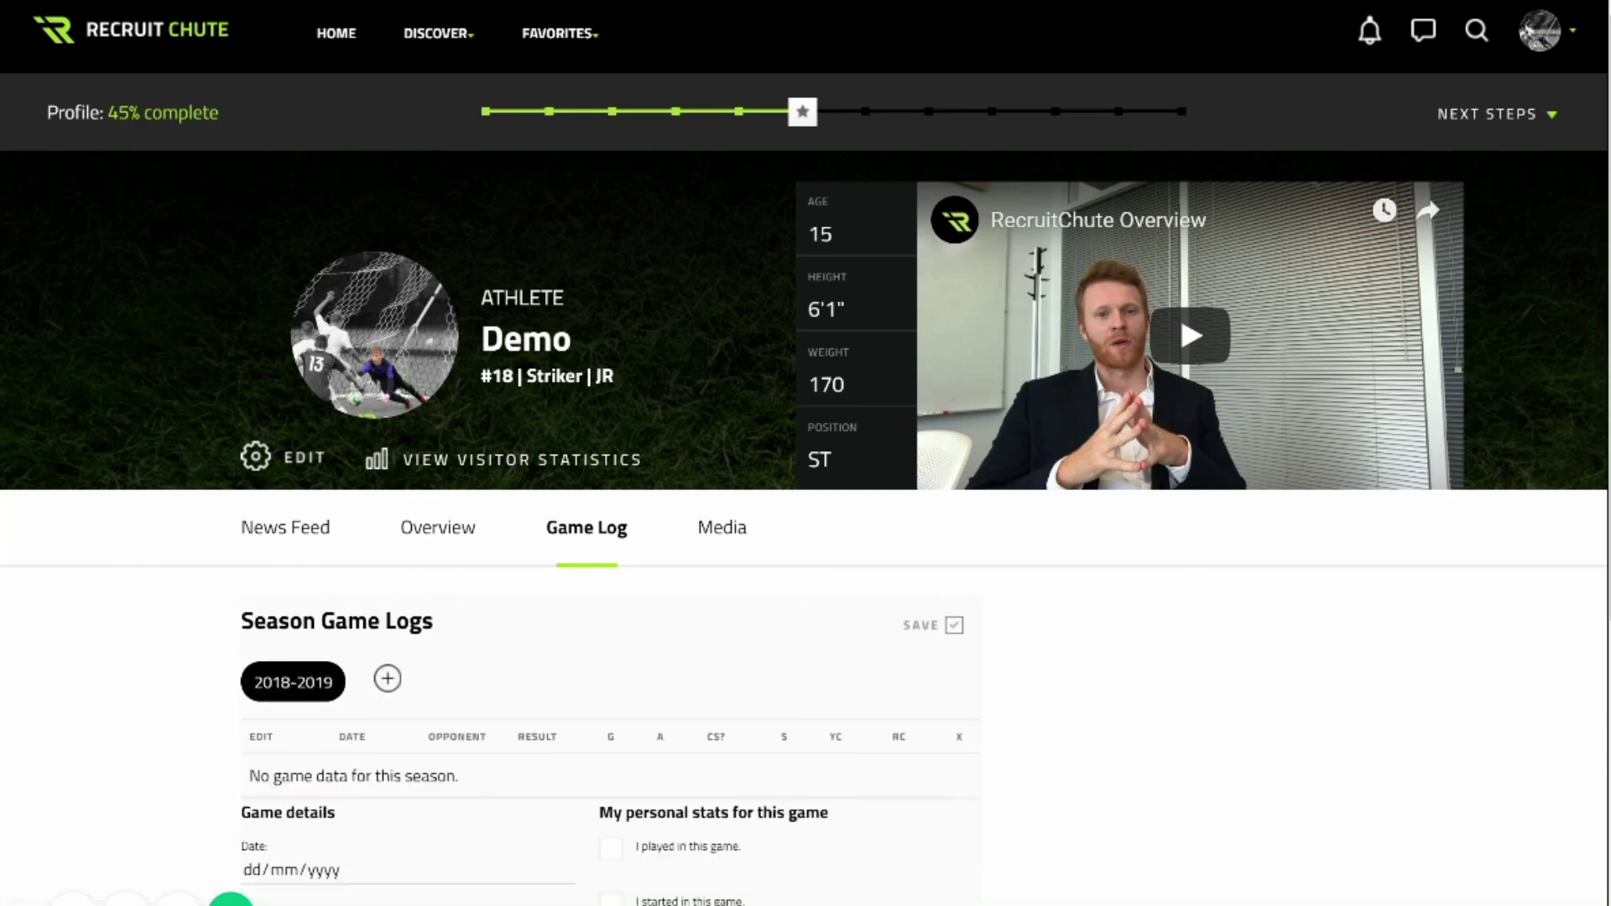
Log the 01/02/2018 game as played and started: team score 3, 90 minutes, 3 goals, 0 assists.
scroll(805, 453, "down", 4)
left_click(252, 514)
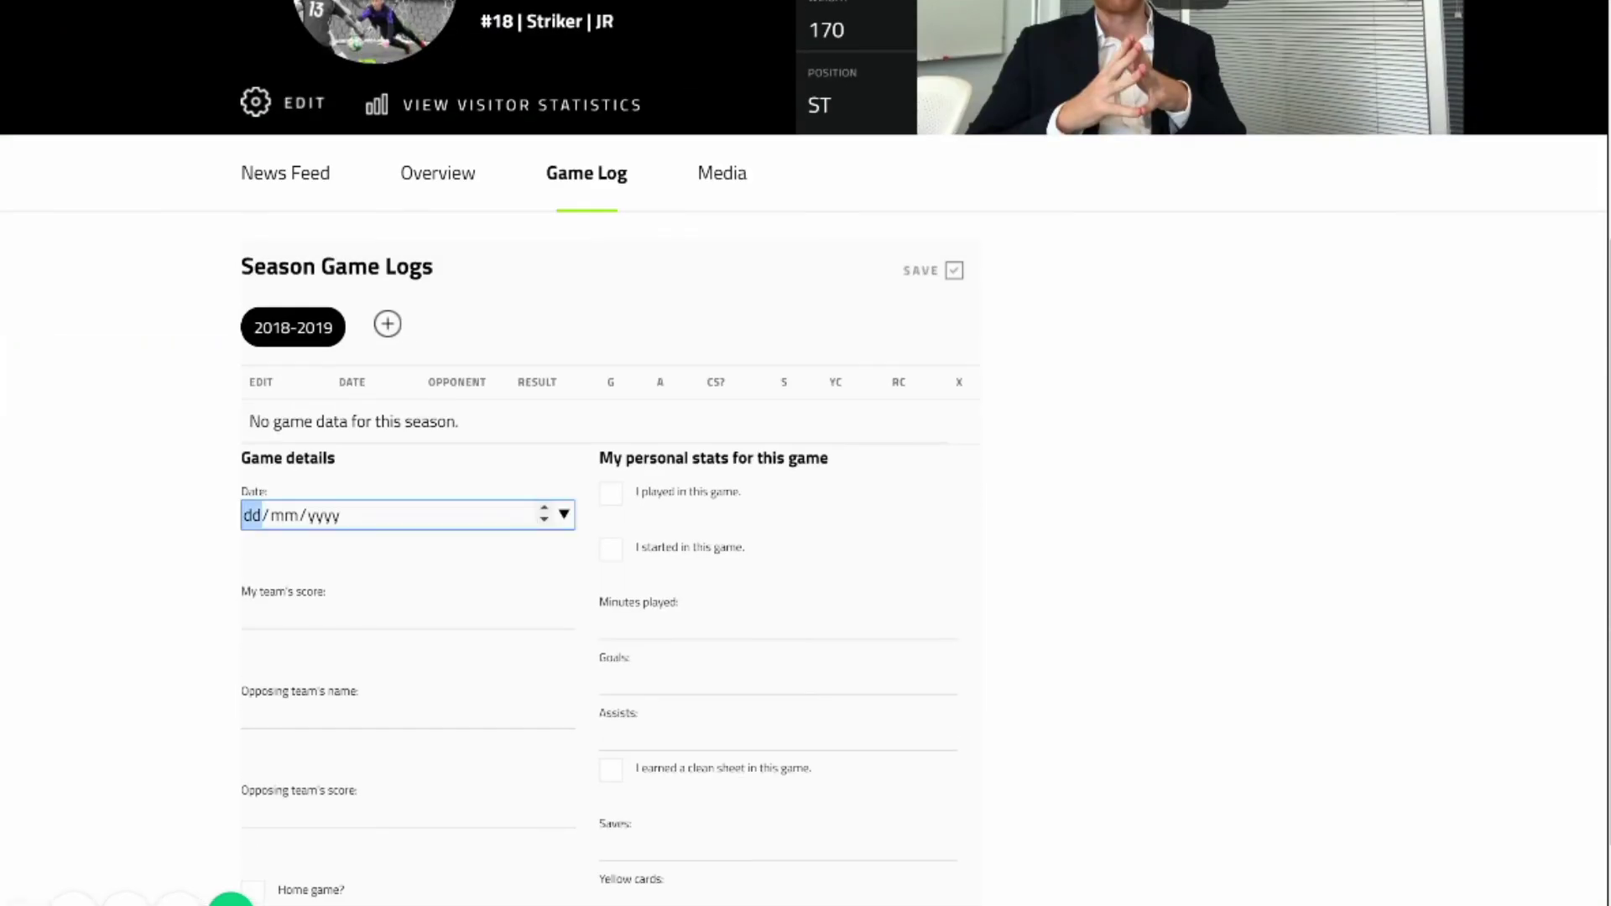
type("01/02/")
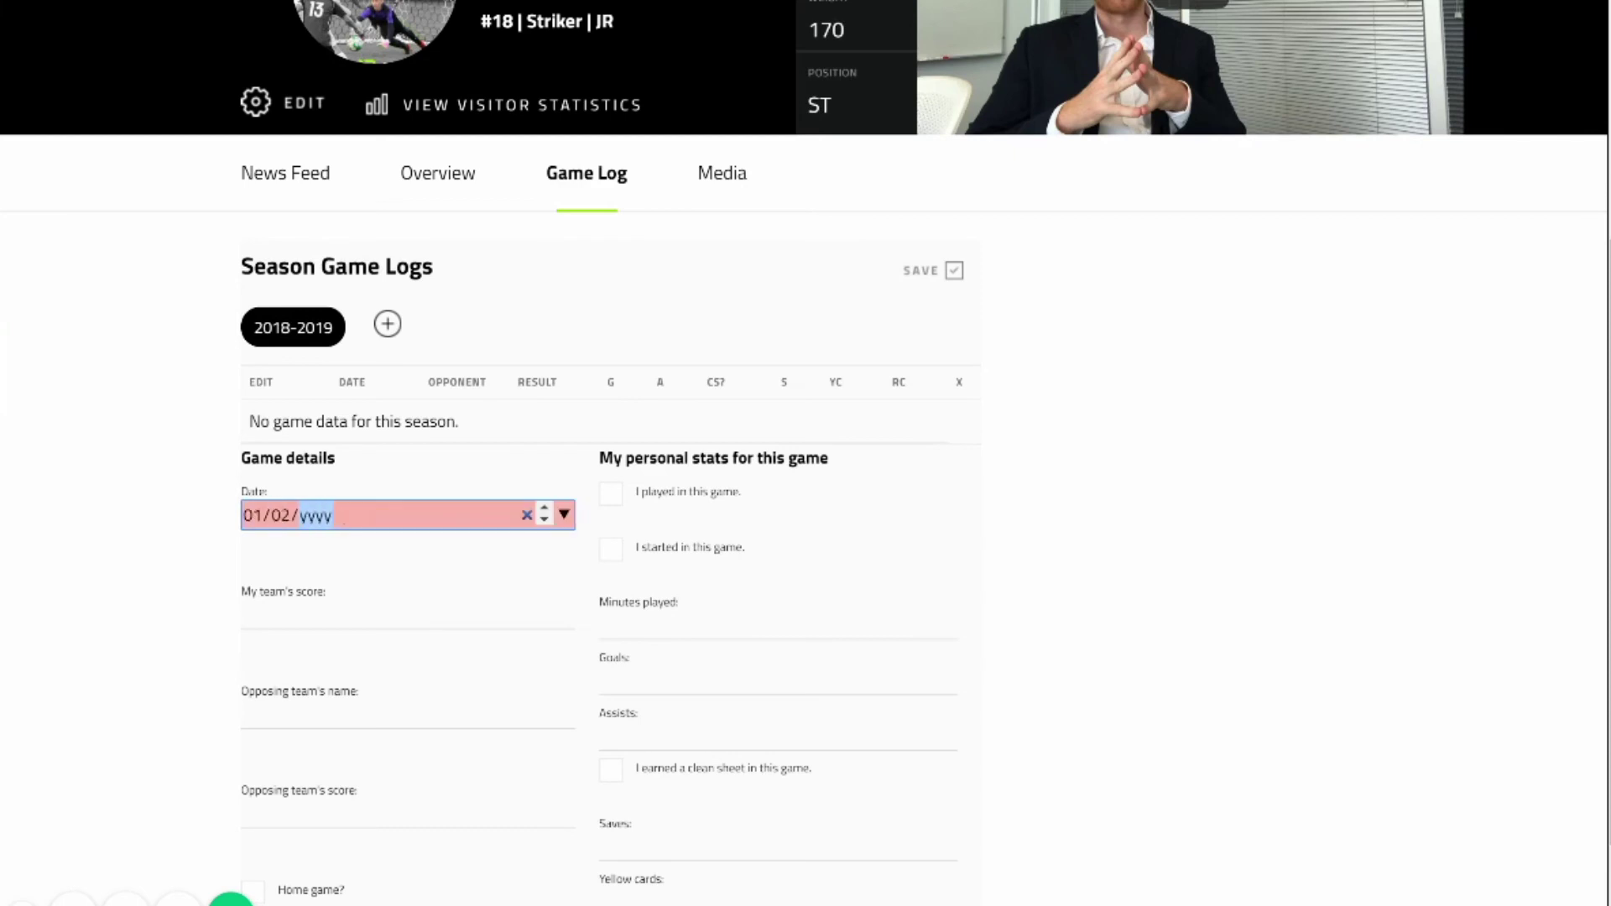
type("2018")
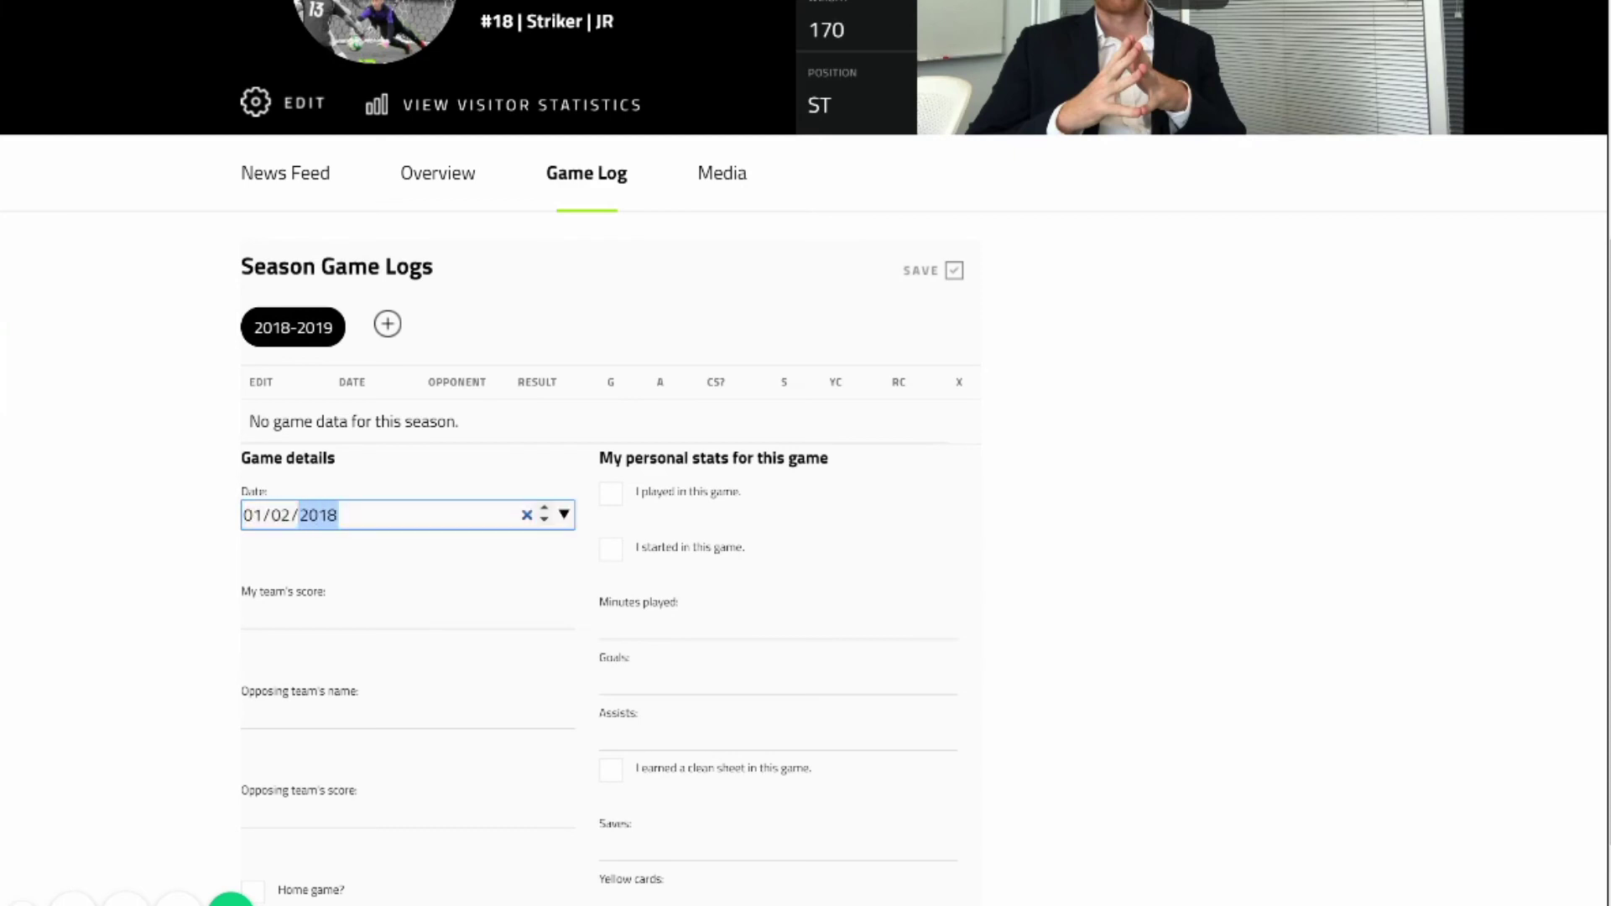
left_click(611, 494)
left_click(611, 549)
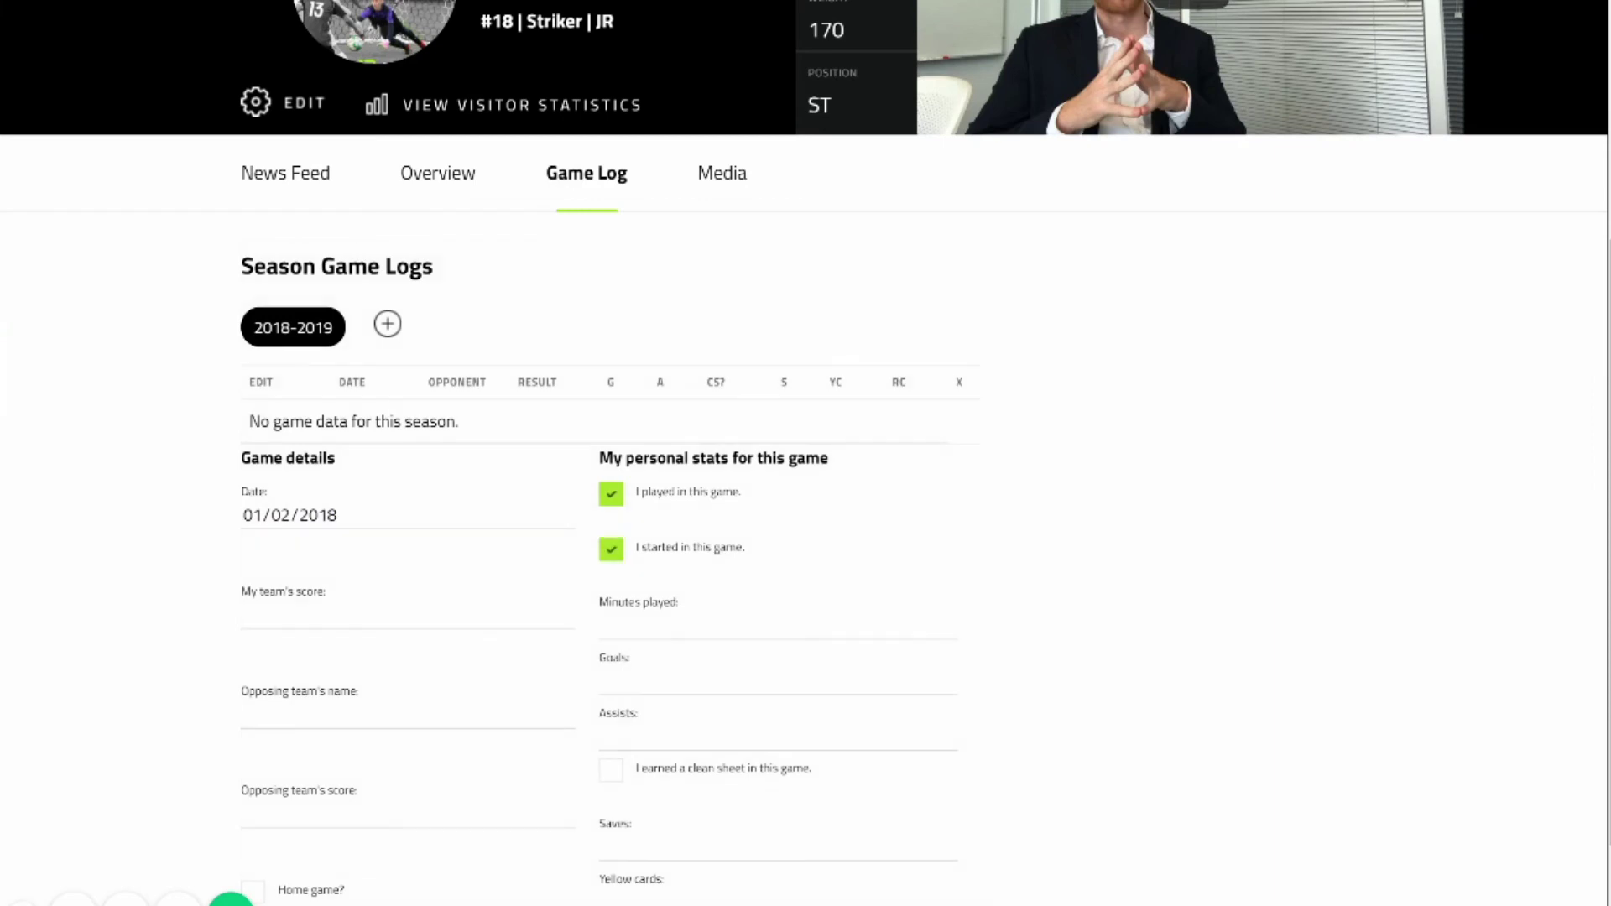
left_click(408, 614)
type("3")
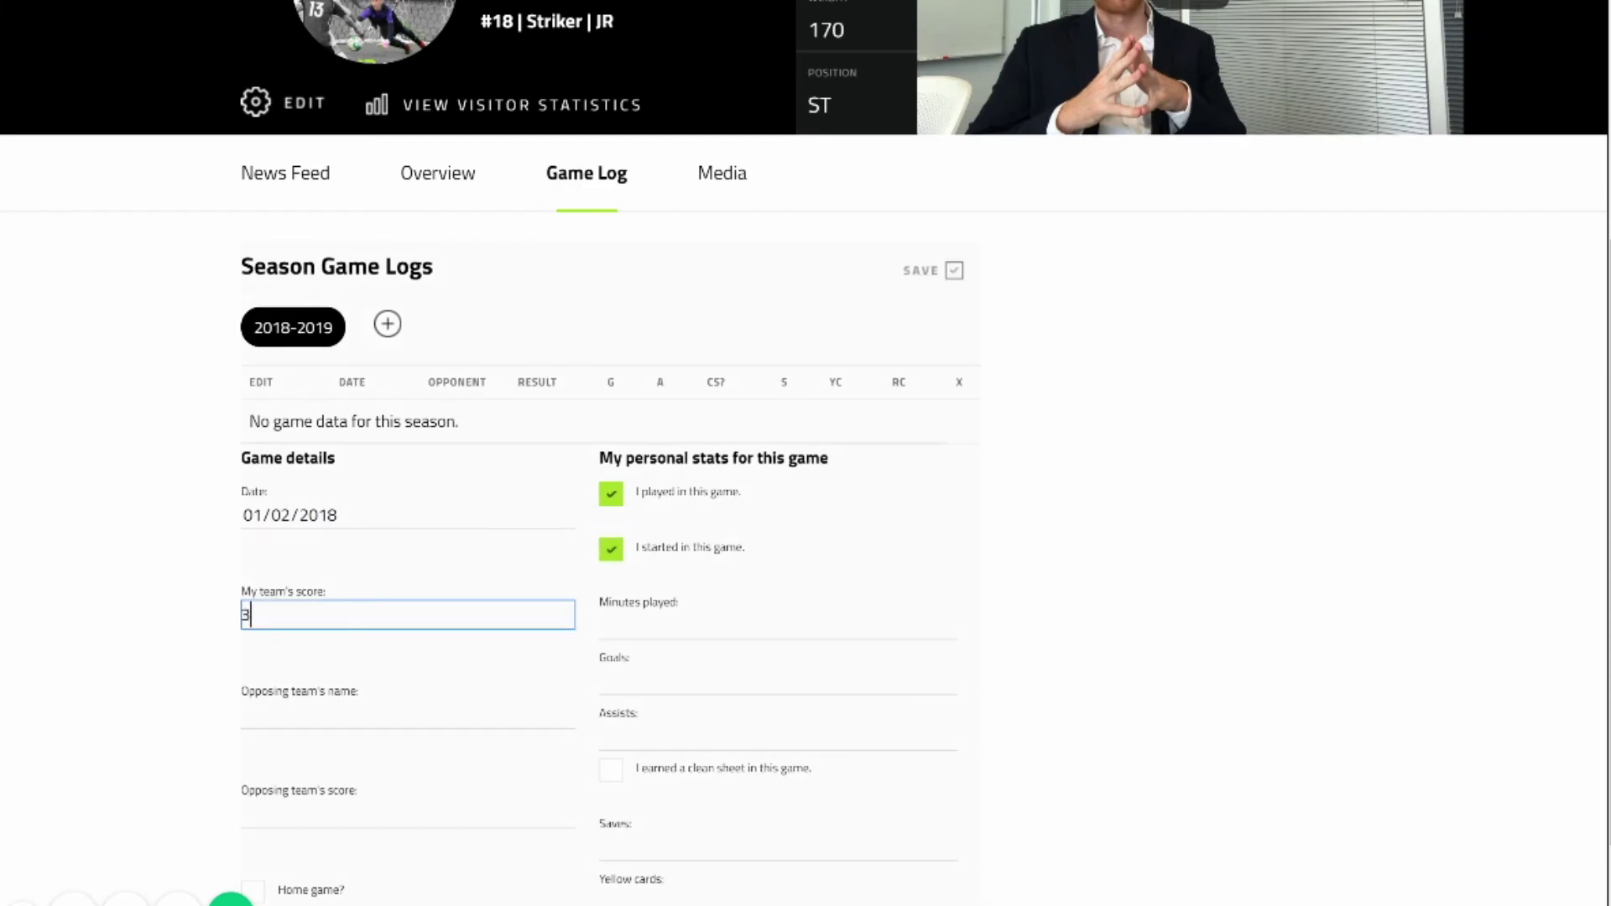
left_click(407, 714)
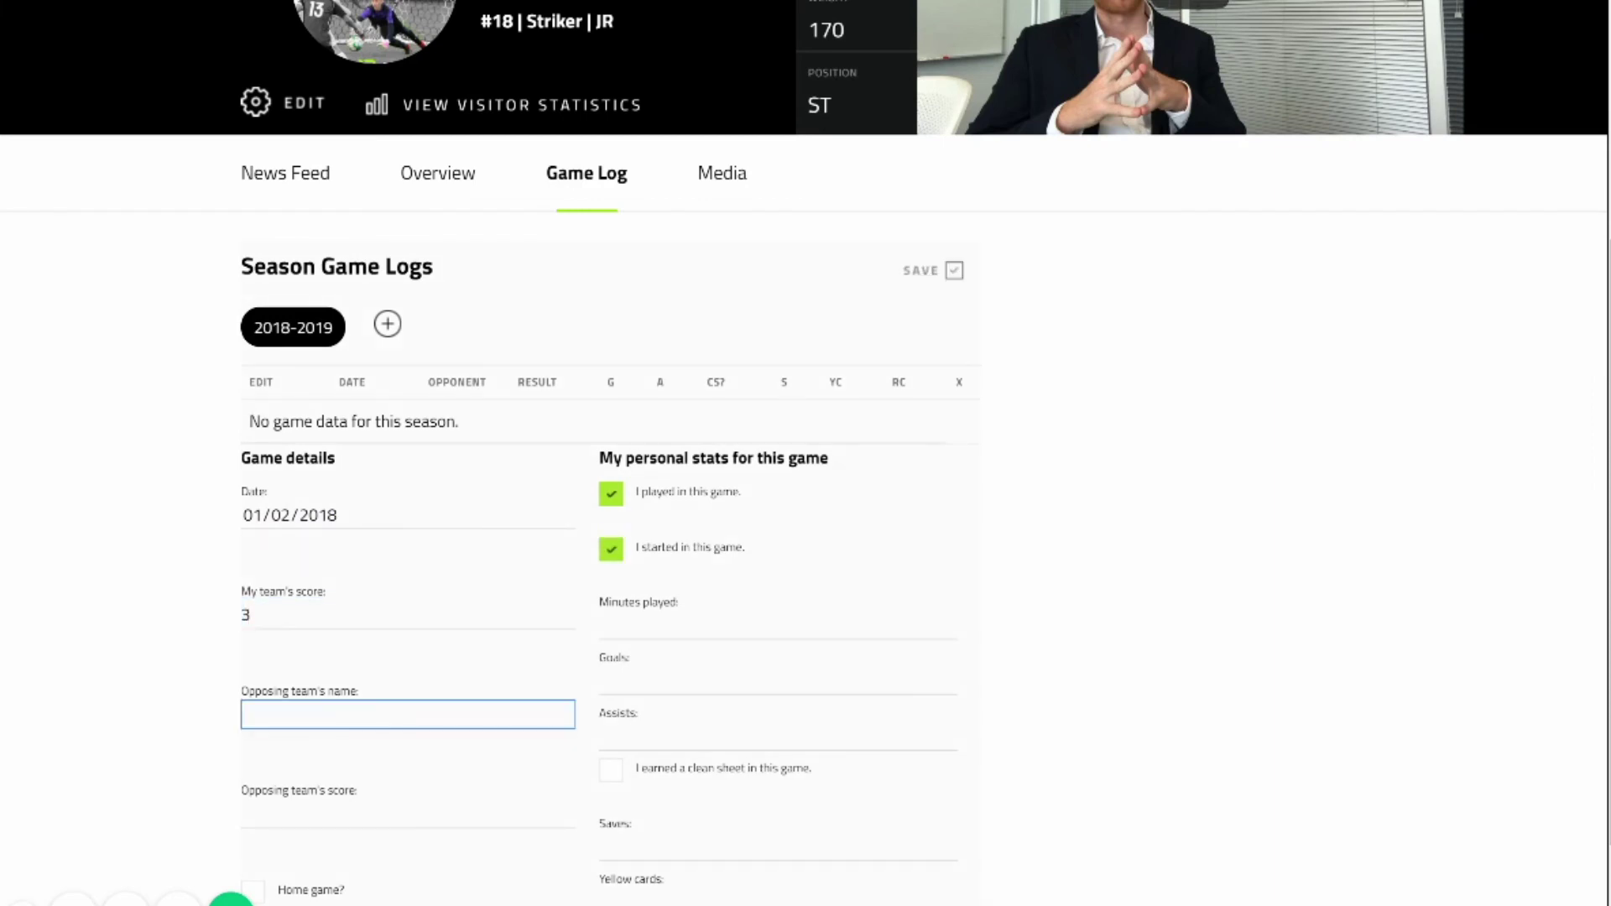
type("2")
left_click(777, 625)
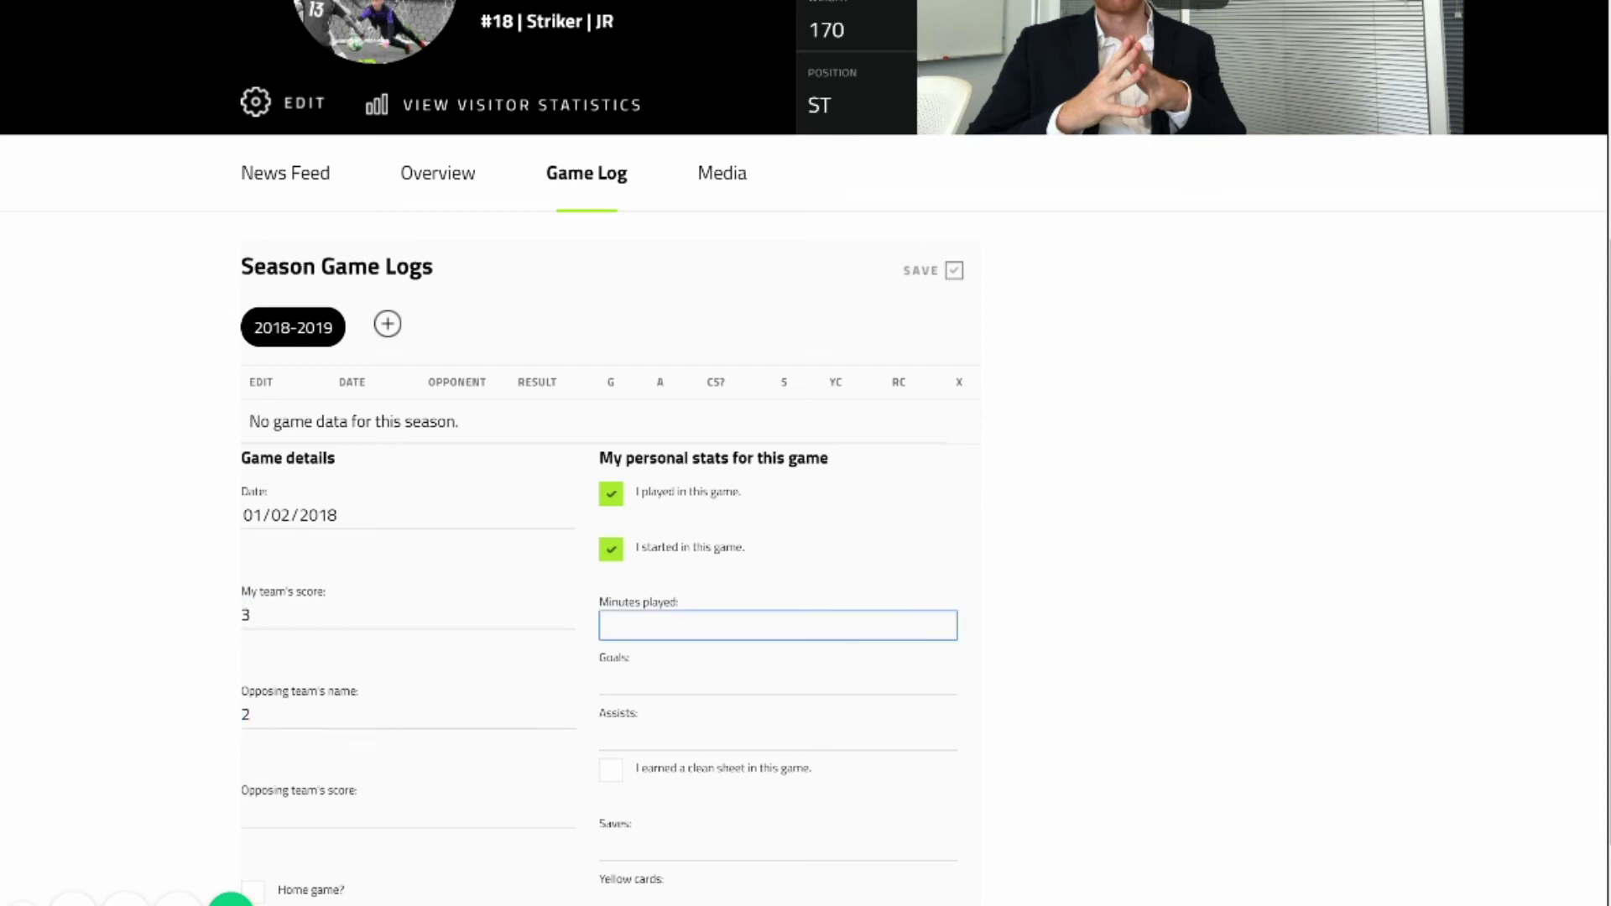
type("90")
left_click(778, 681)
type("3")
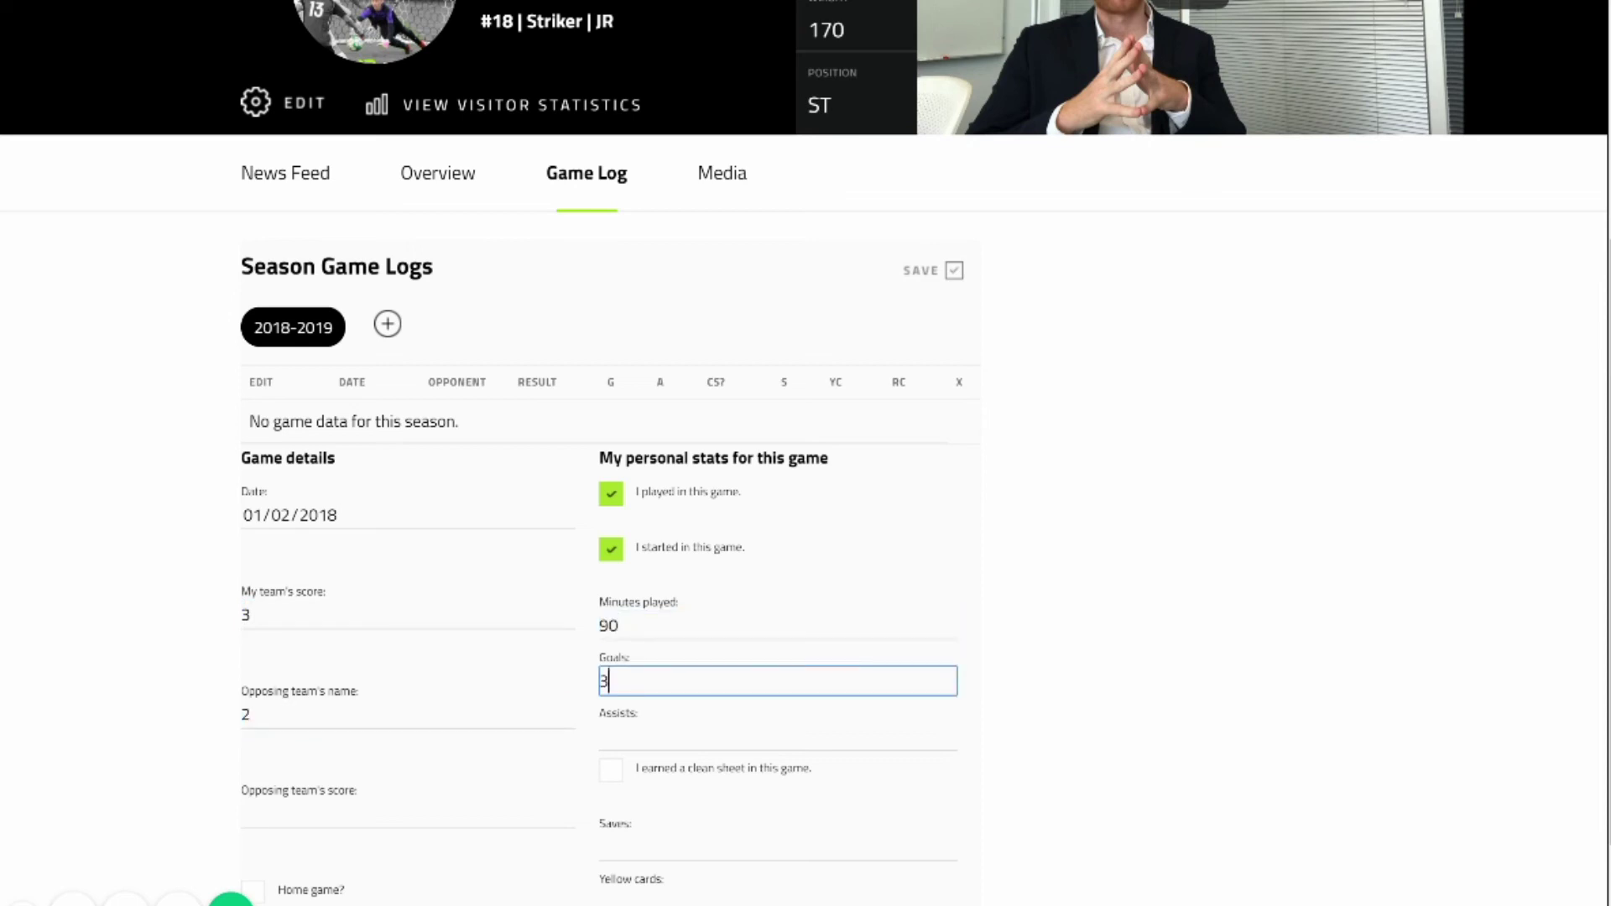
left_click(778, 736)
type("0")
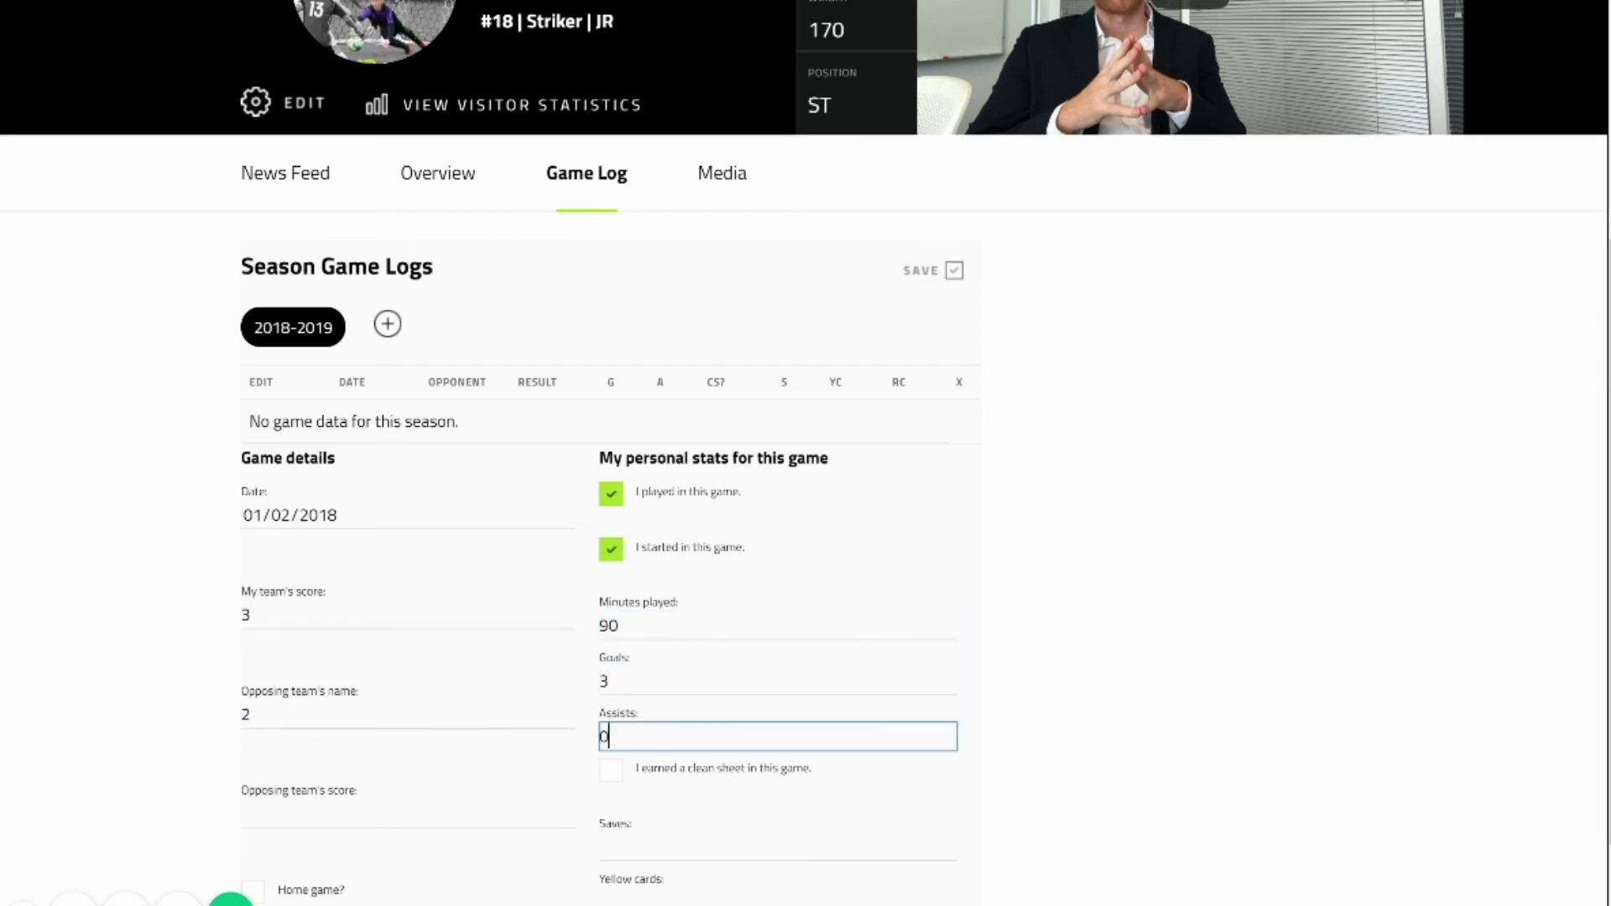
Set the opponent to Red Club 12 with score 2 and mark it a home game.
scroll(805, 453, "down", 2)
left_click(408, 679)
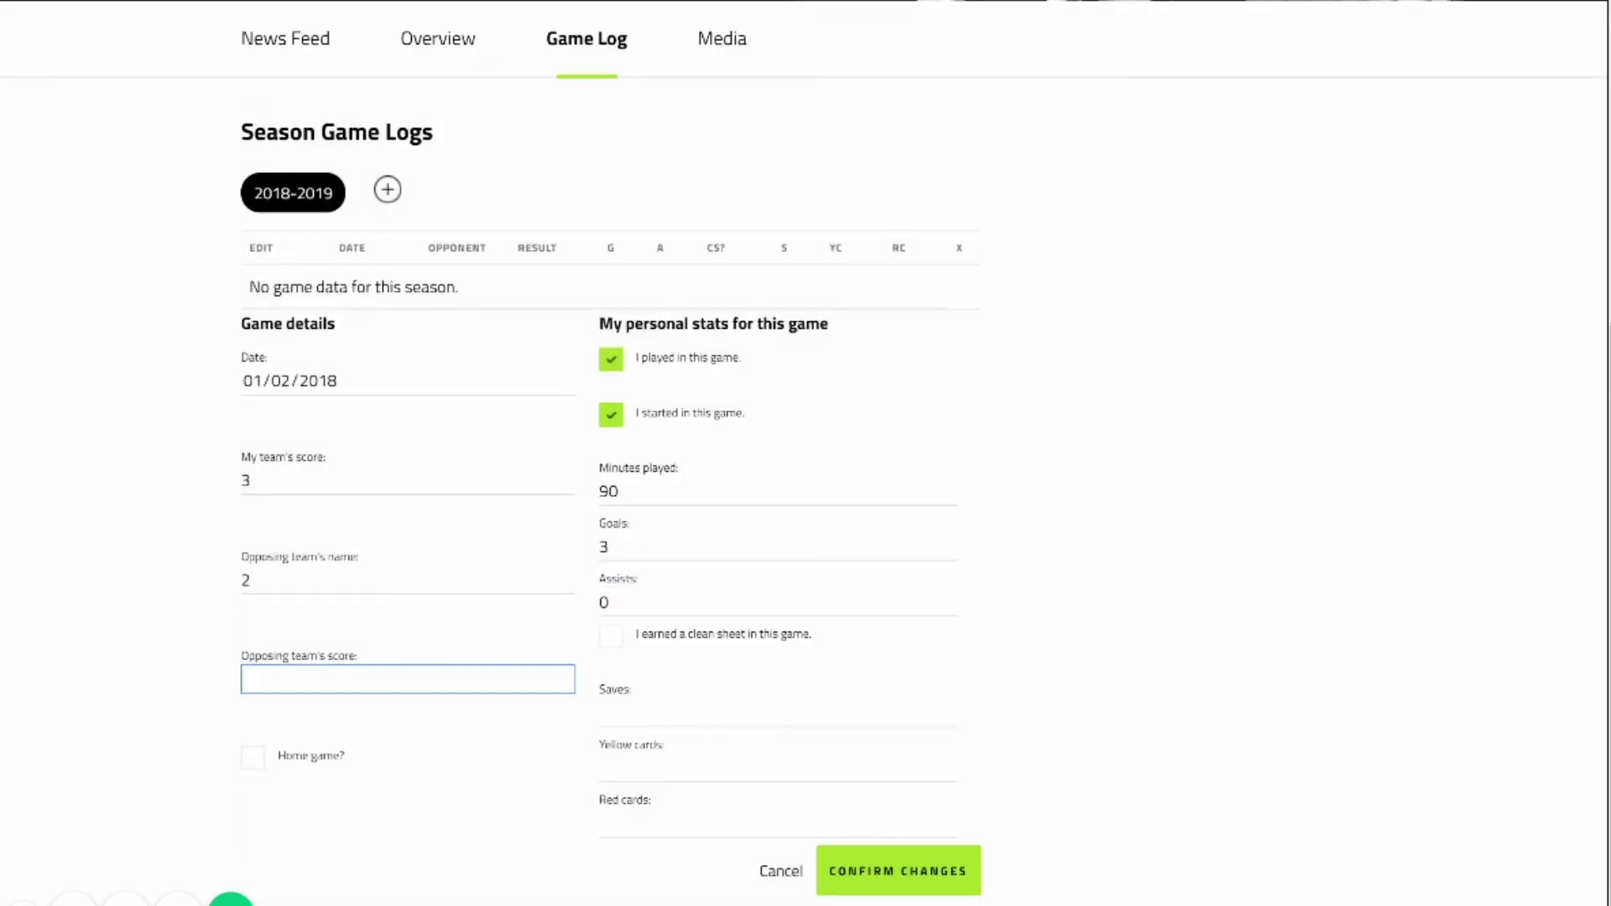
left_click(408, 580)
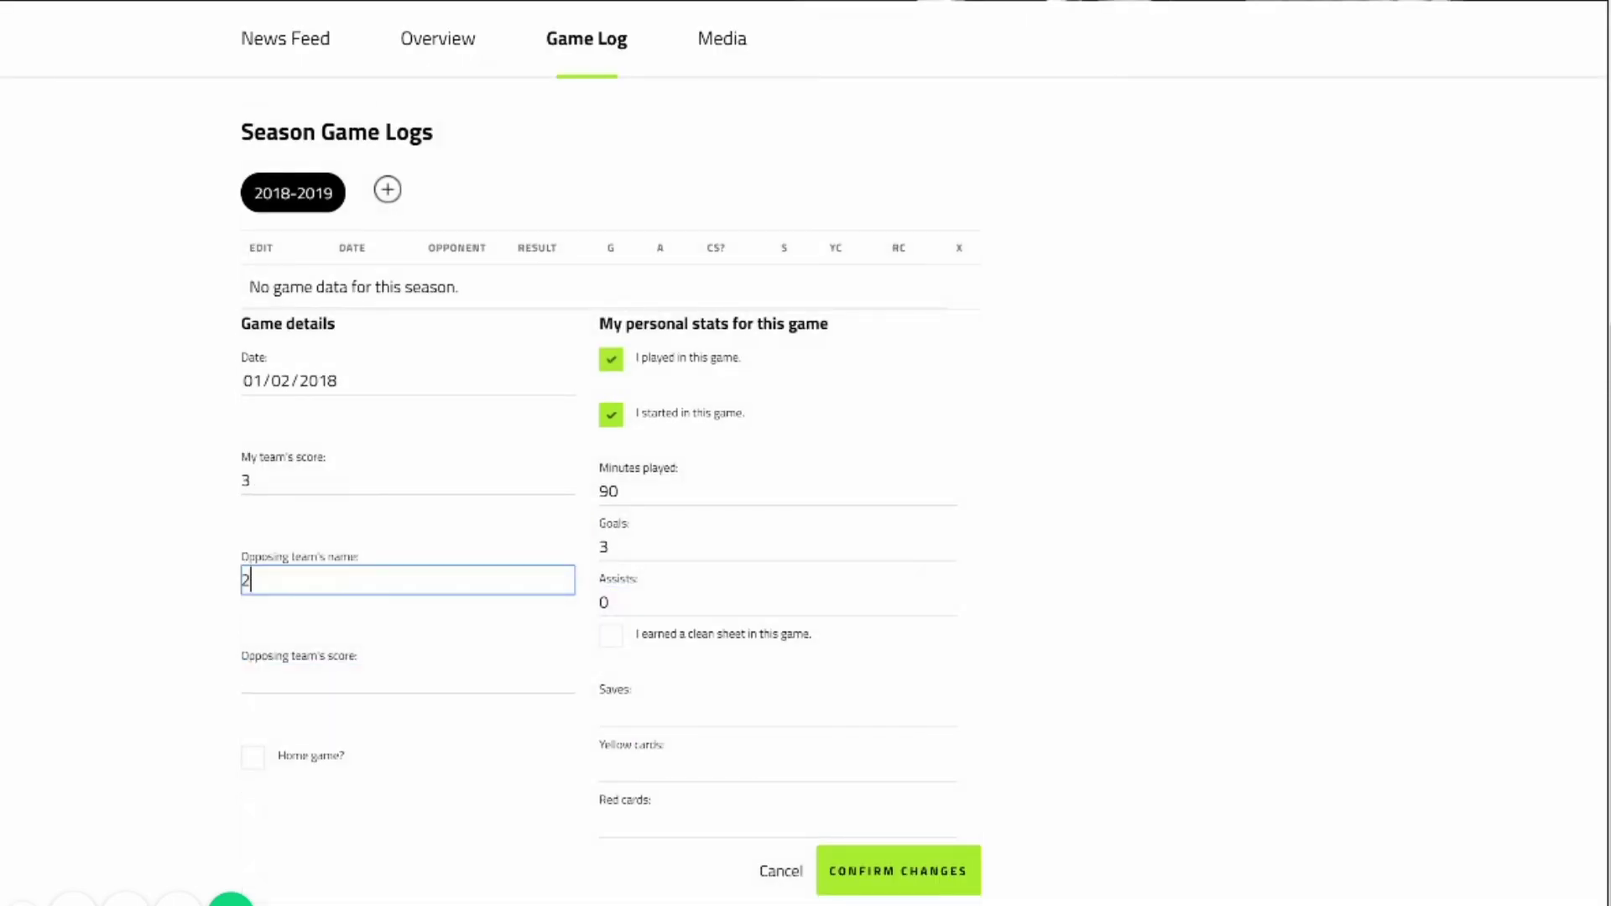
key("BackSpace")
left_click(407, 679)
type("2")
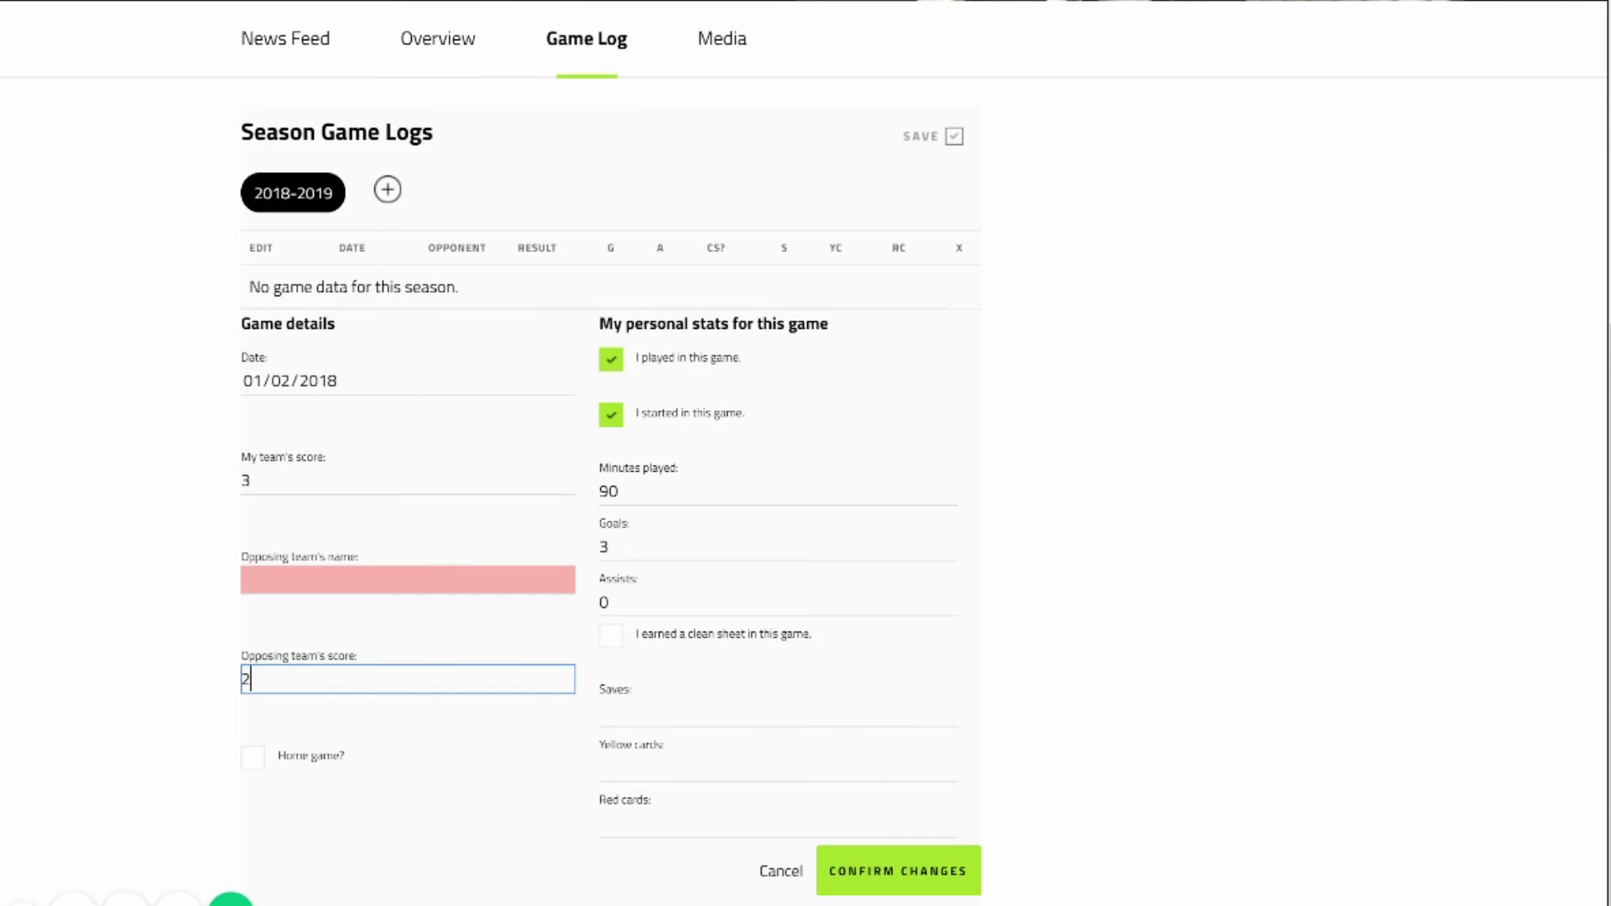
right_click(293, 577)
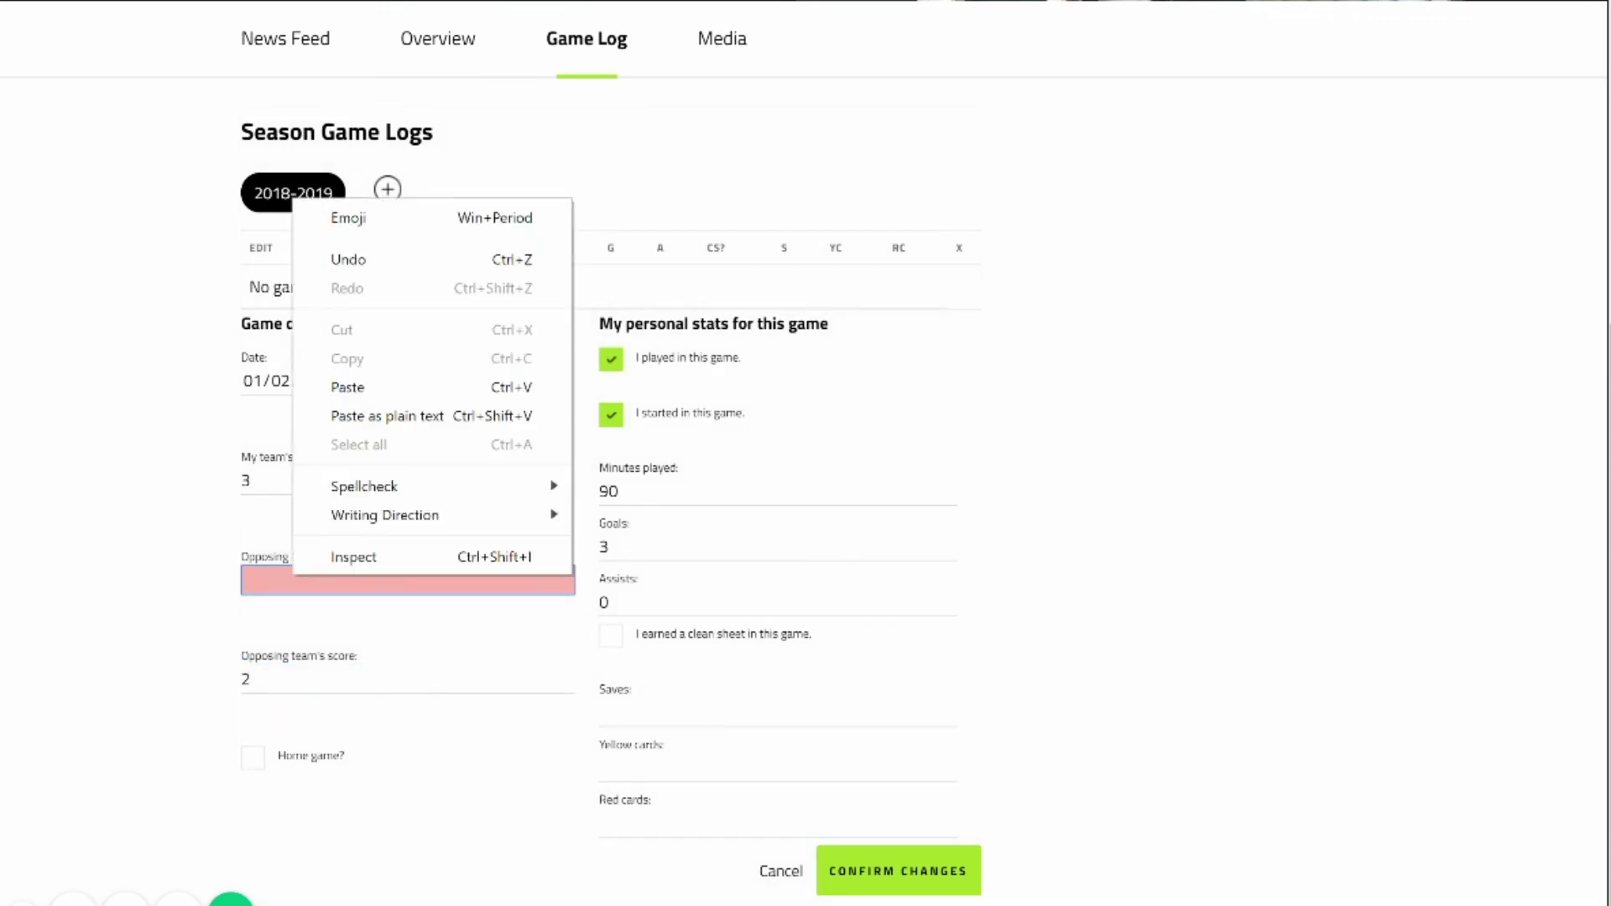
key("Escape")
type("Red Clu")
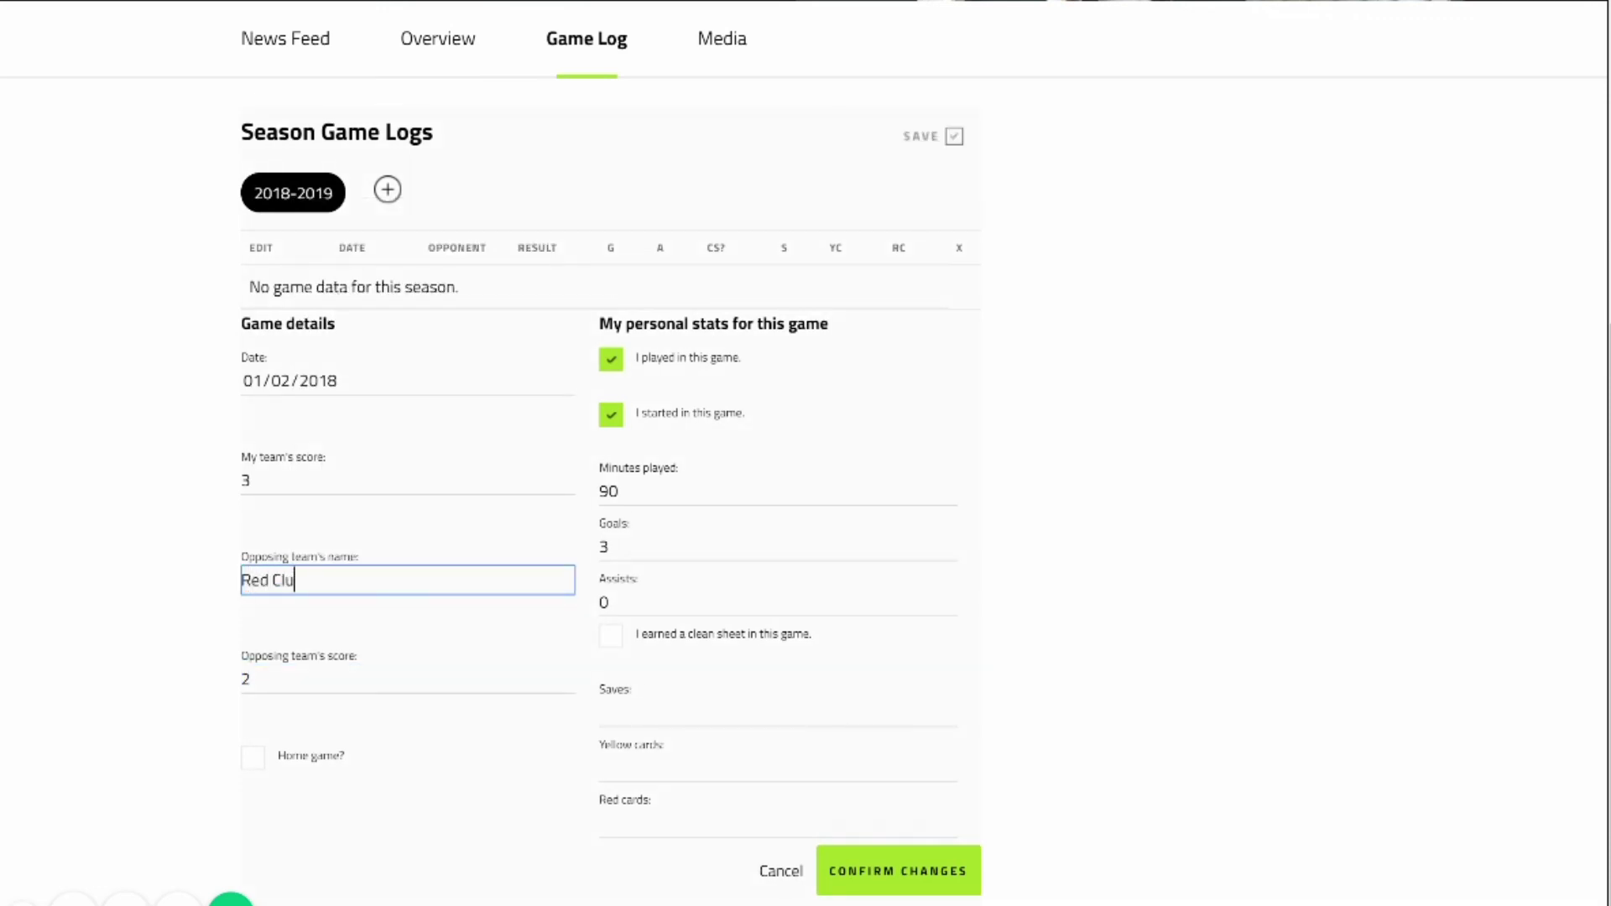
type("b 12")
left_click(252, 757)
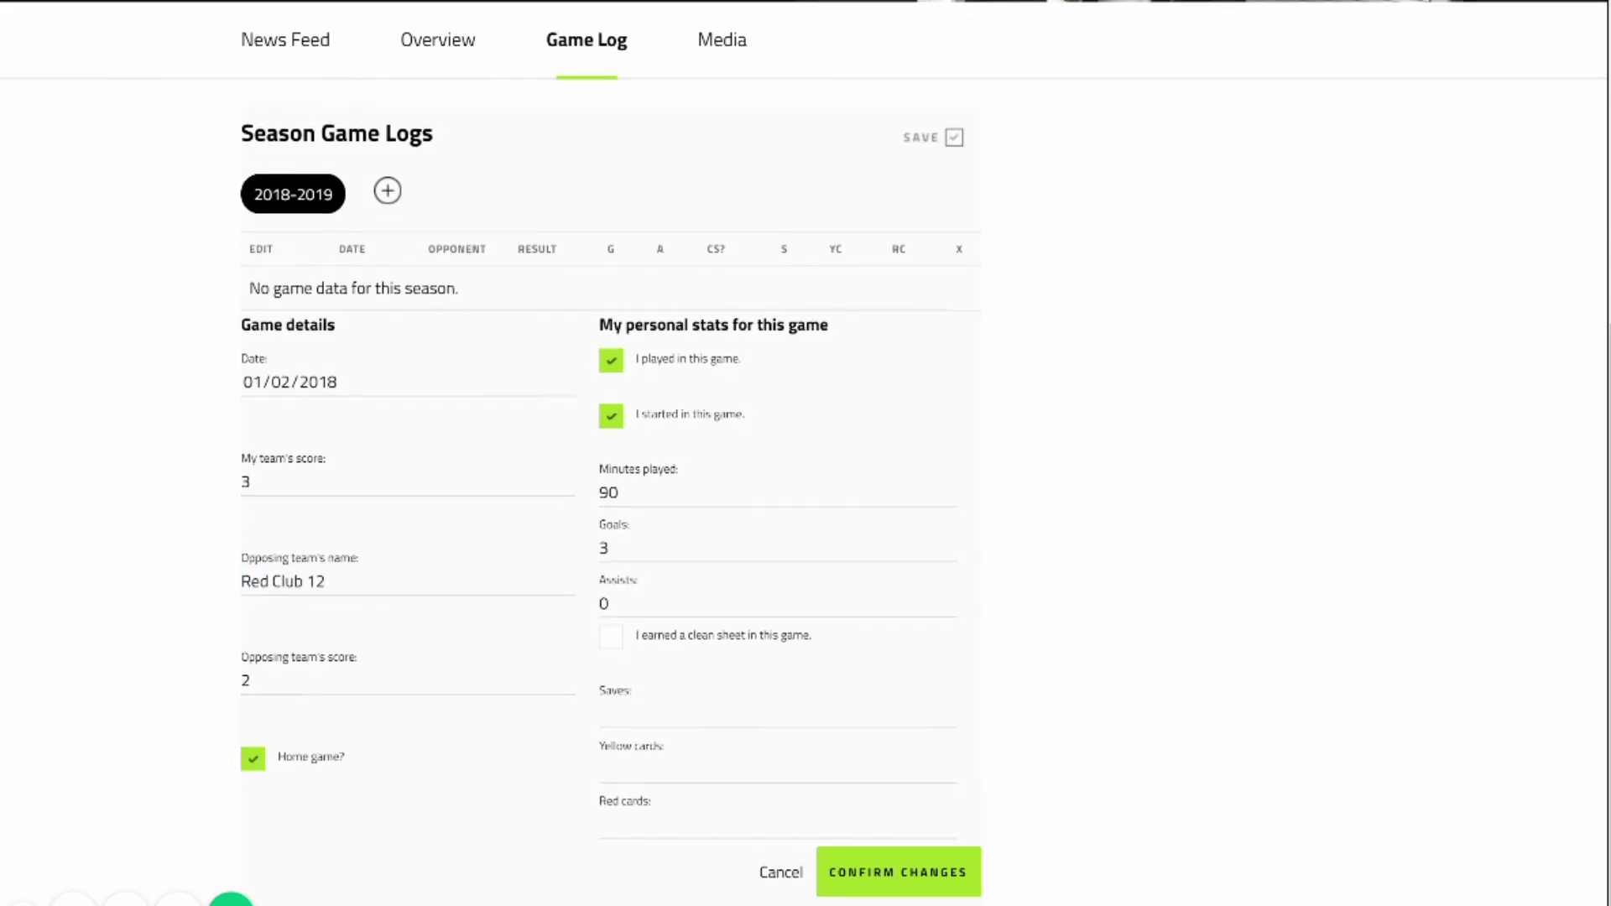
key("Return")
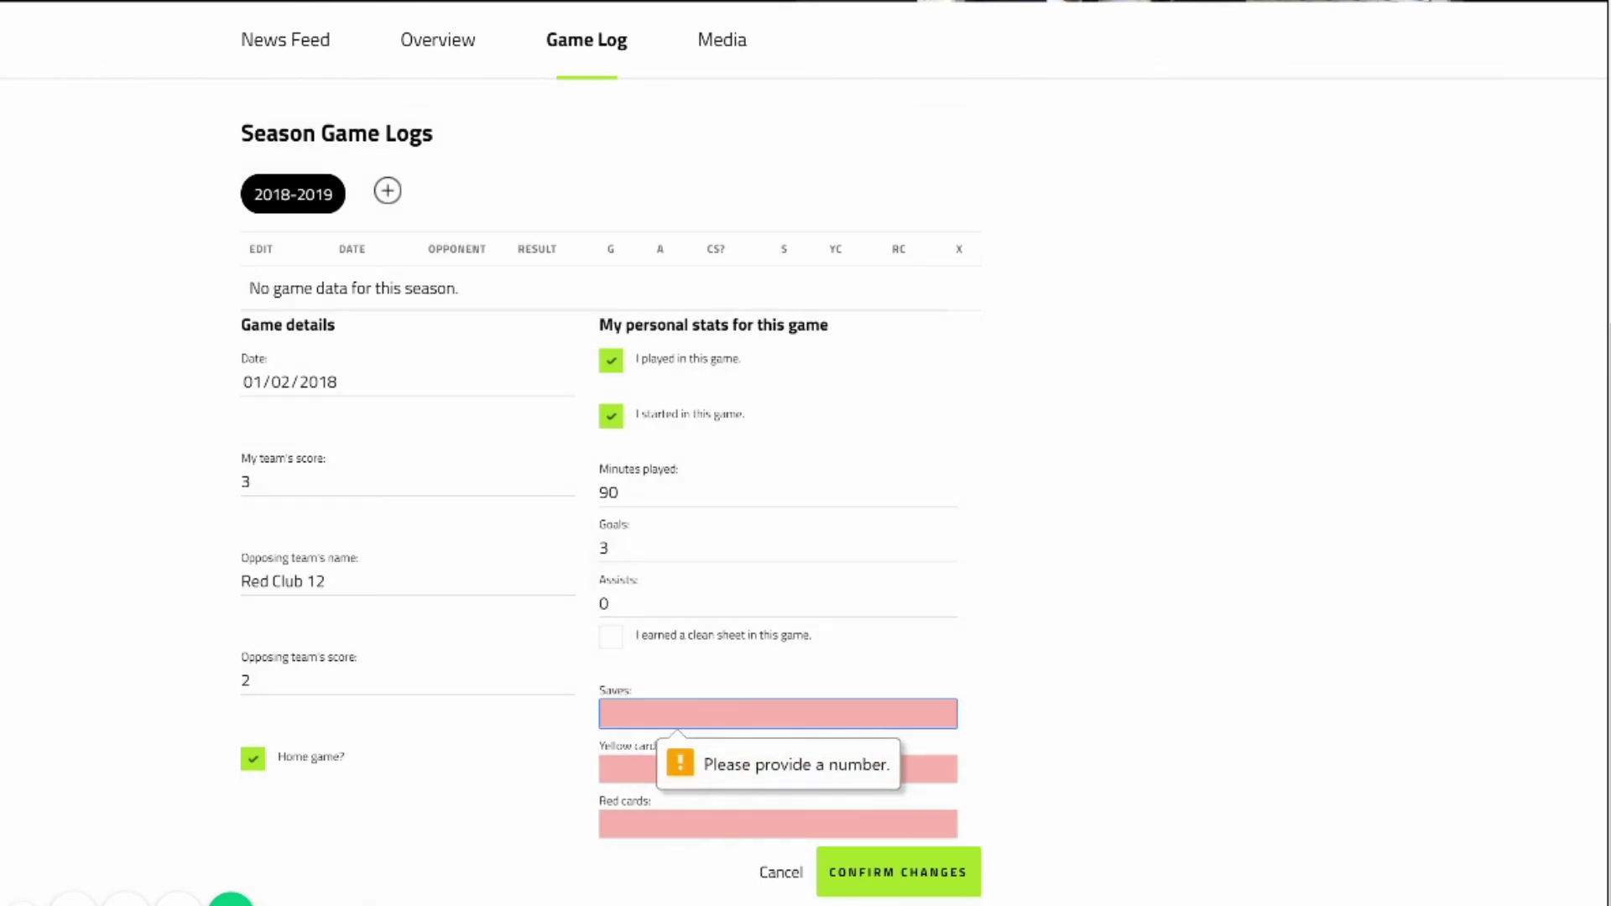
Enter 0 saves, 0 yellow cards and 0 red cards, then submit the game.
type("0")
key("Tab")
type("0")
key("Tab")
type("0")
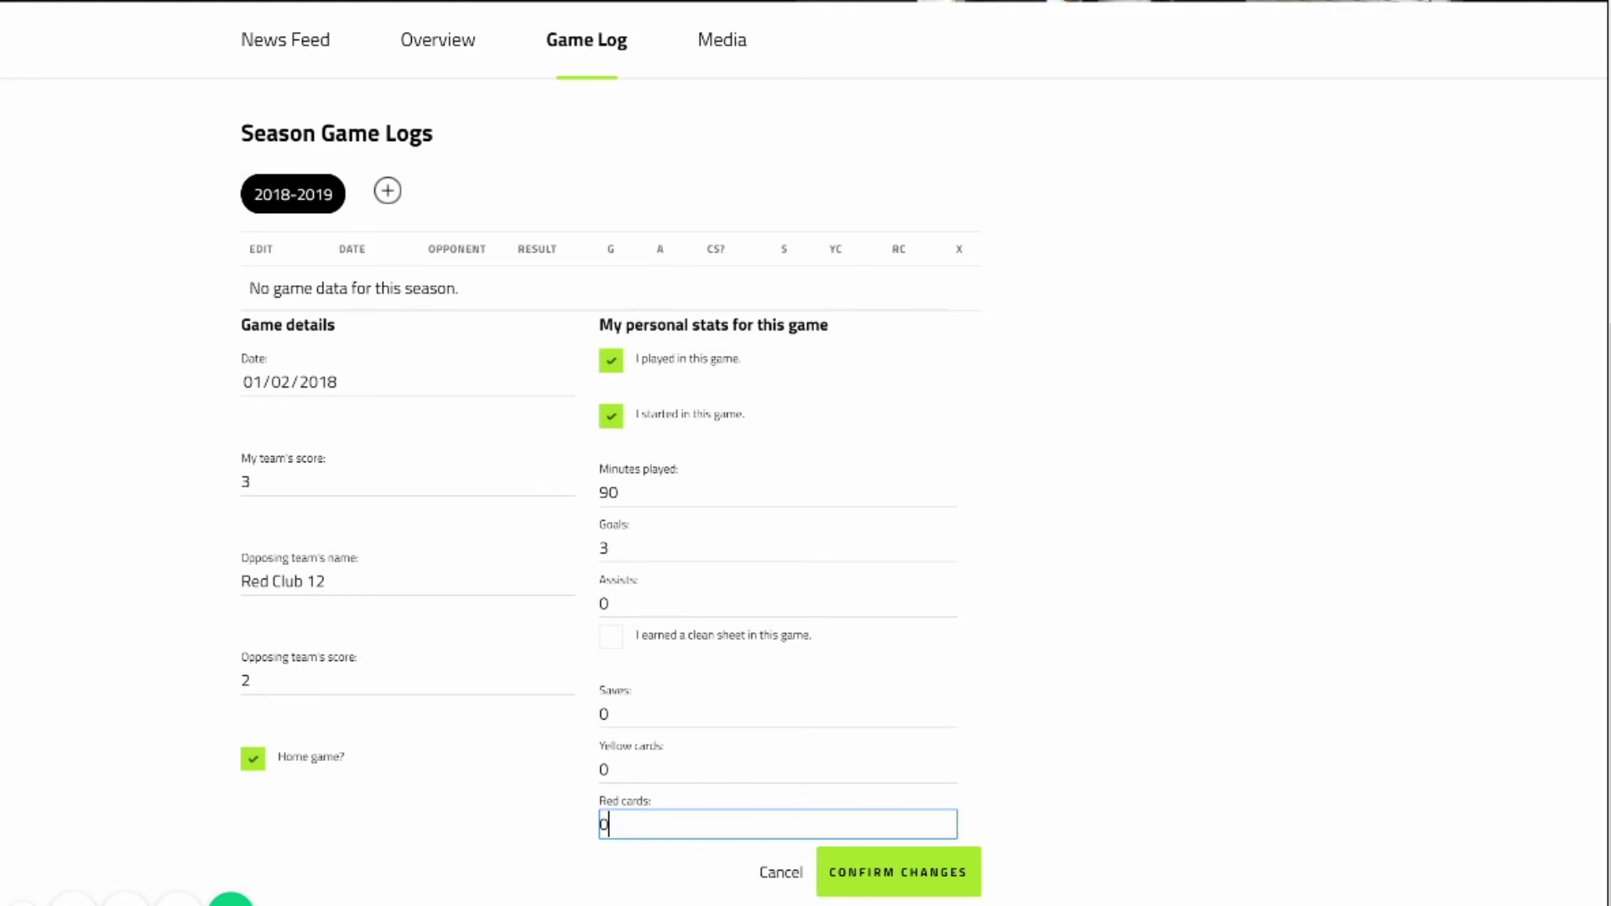
key("Return")
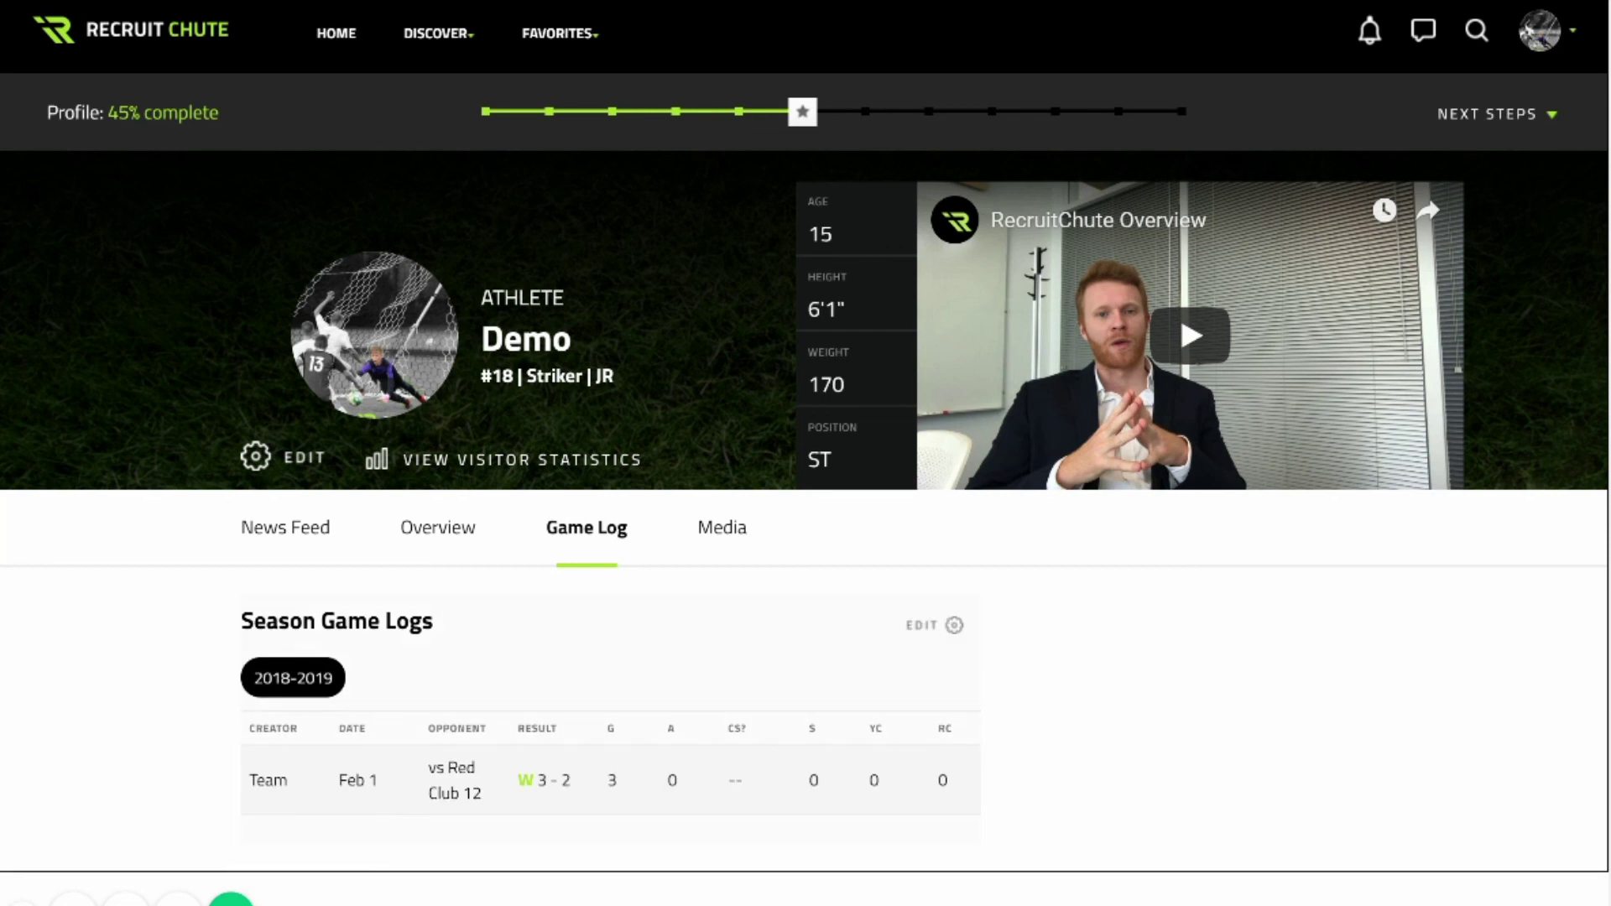
Review Overview career stats: 1 game played, 1 started, 3 goals, 2018-2019 record 1-0.
left_click(438, 527)
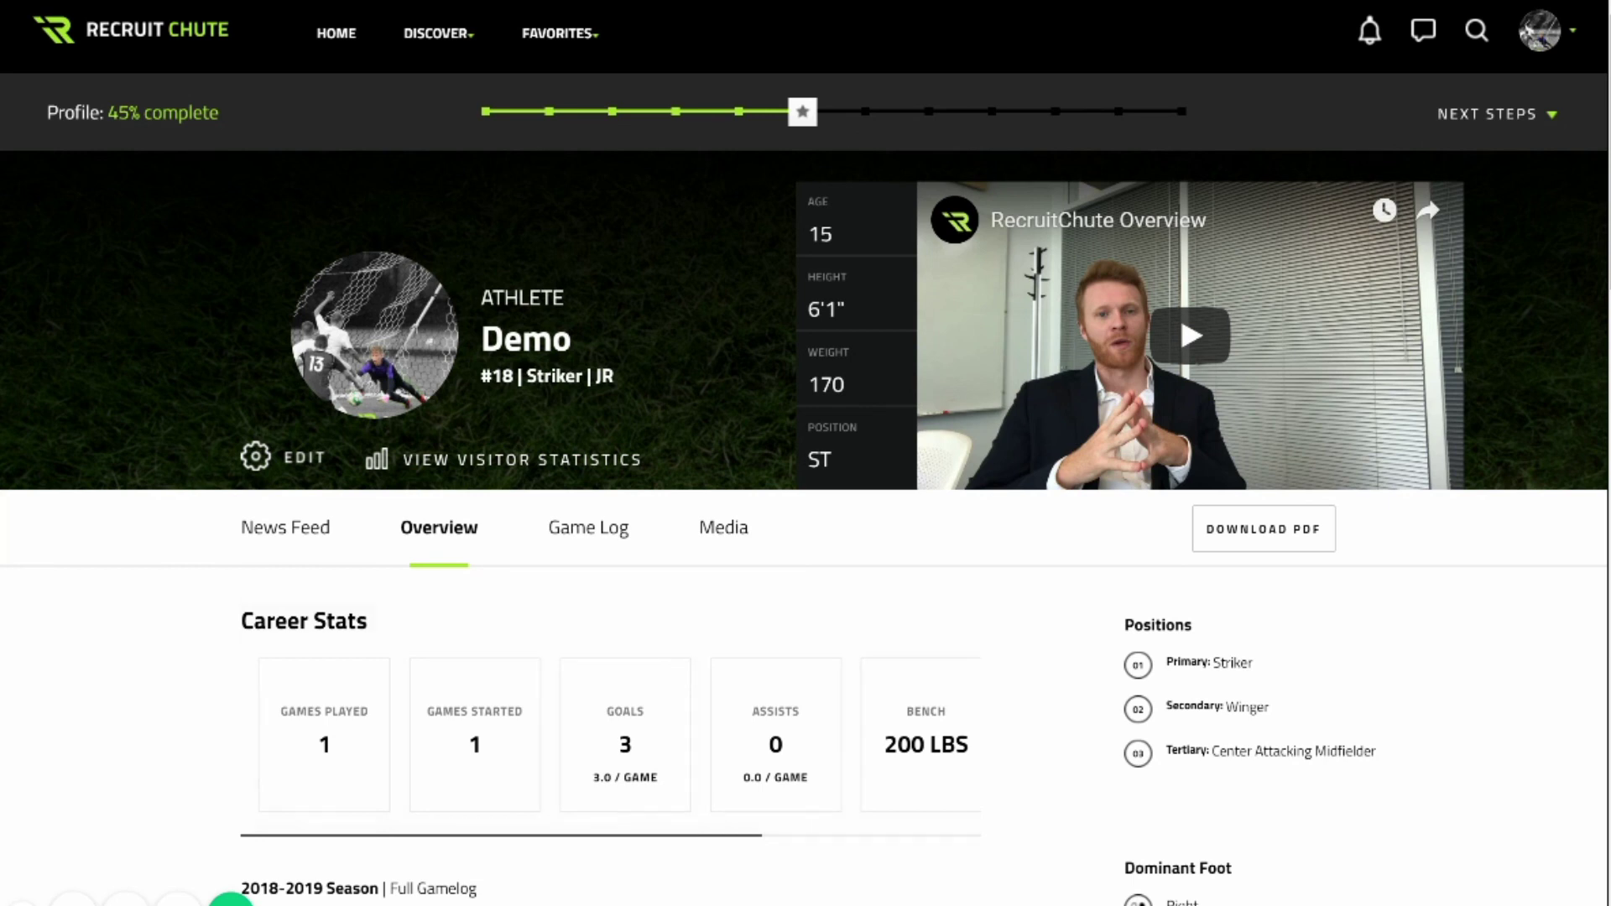
left_click(588, 527)
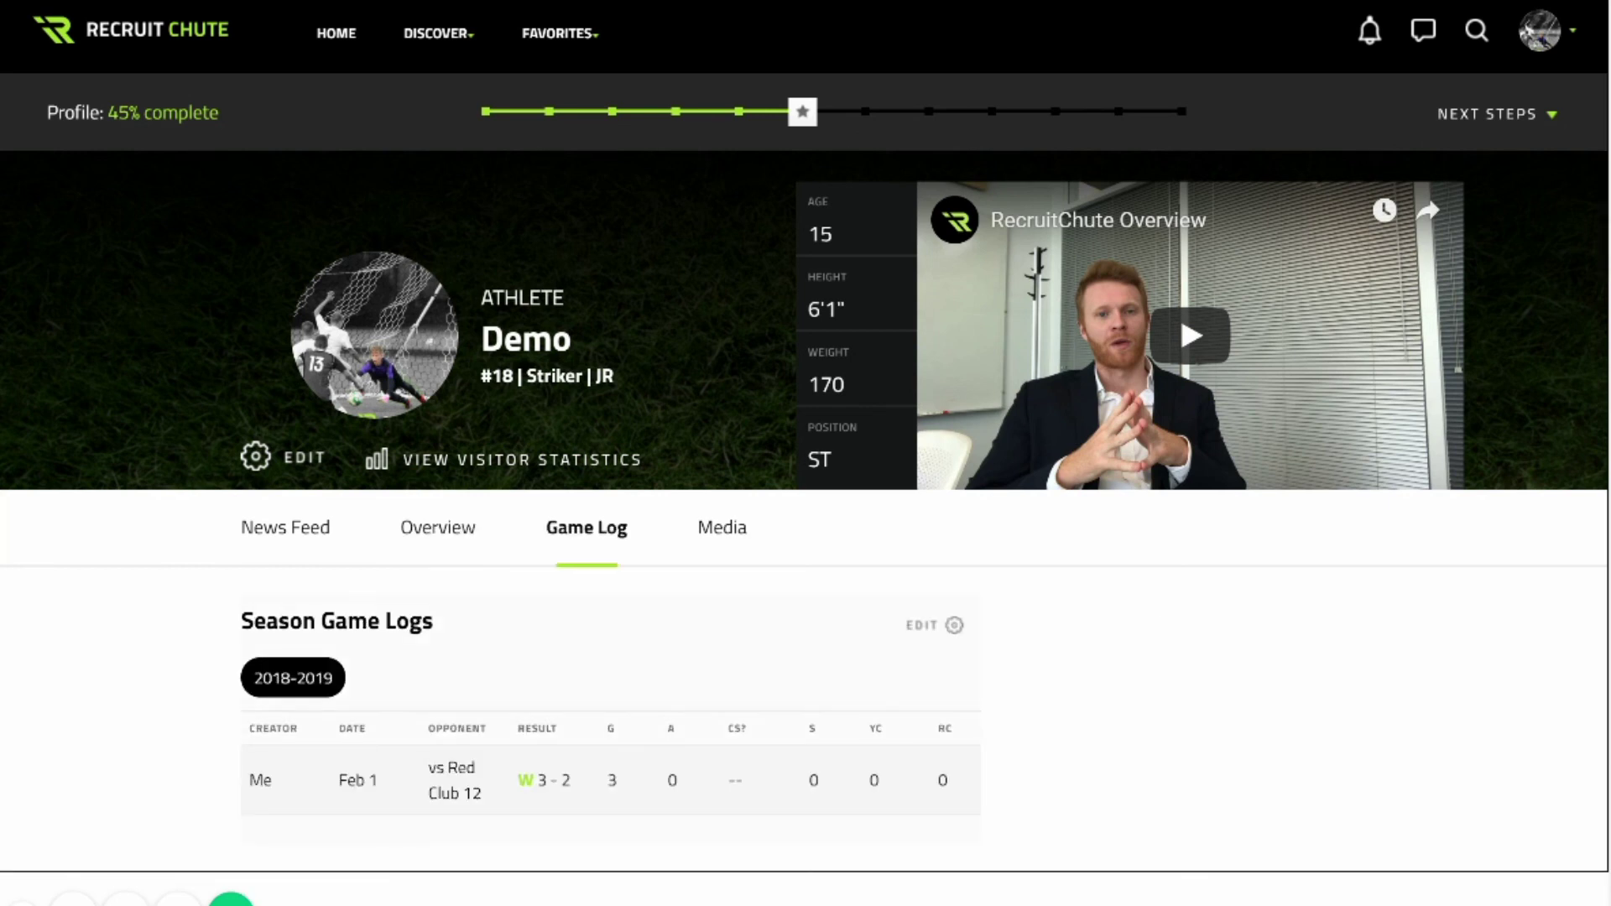
left_click(438, 527)
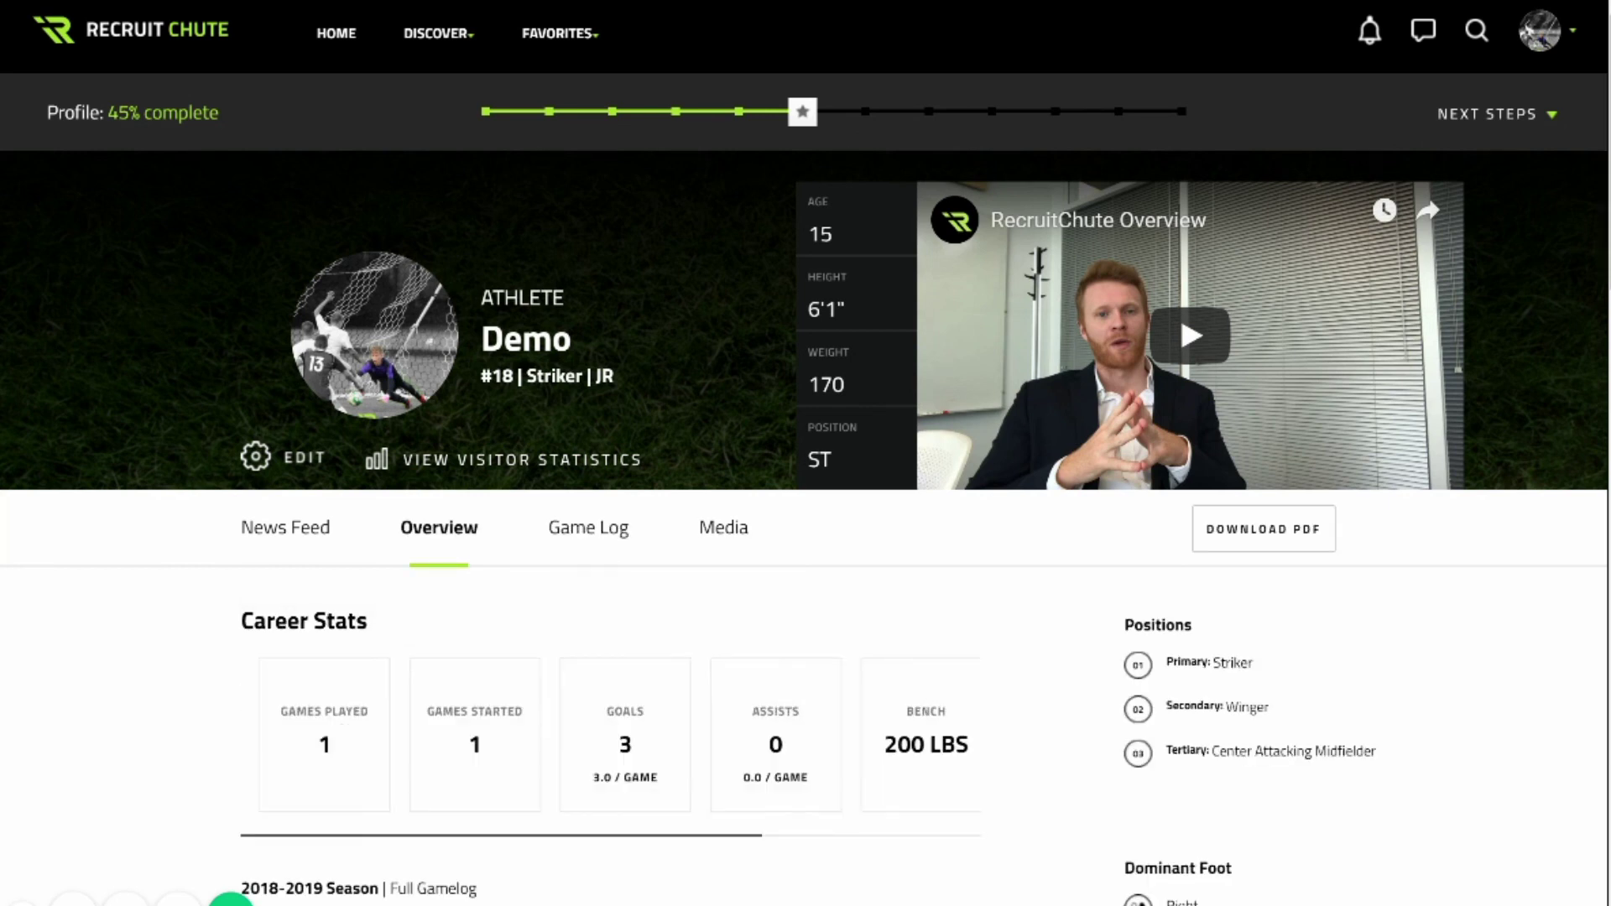
scroll(805, 453, "down", 5)
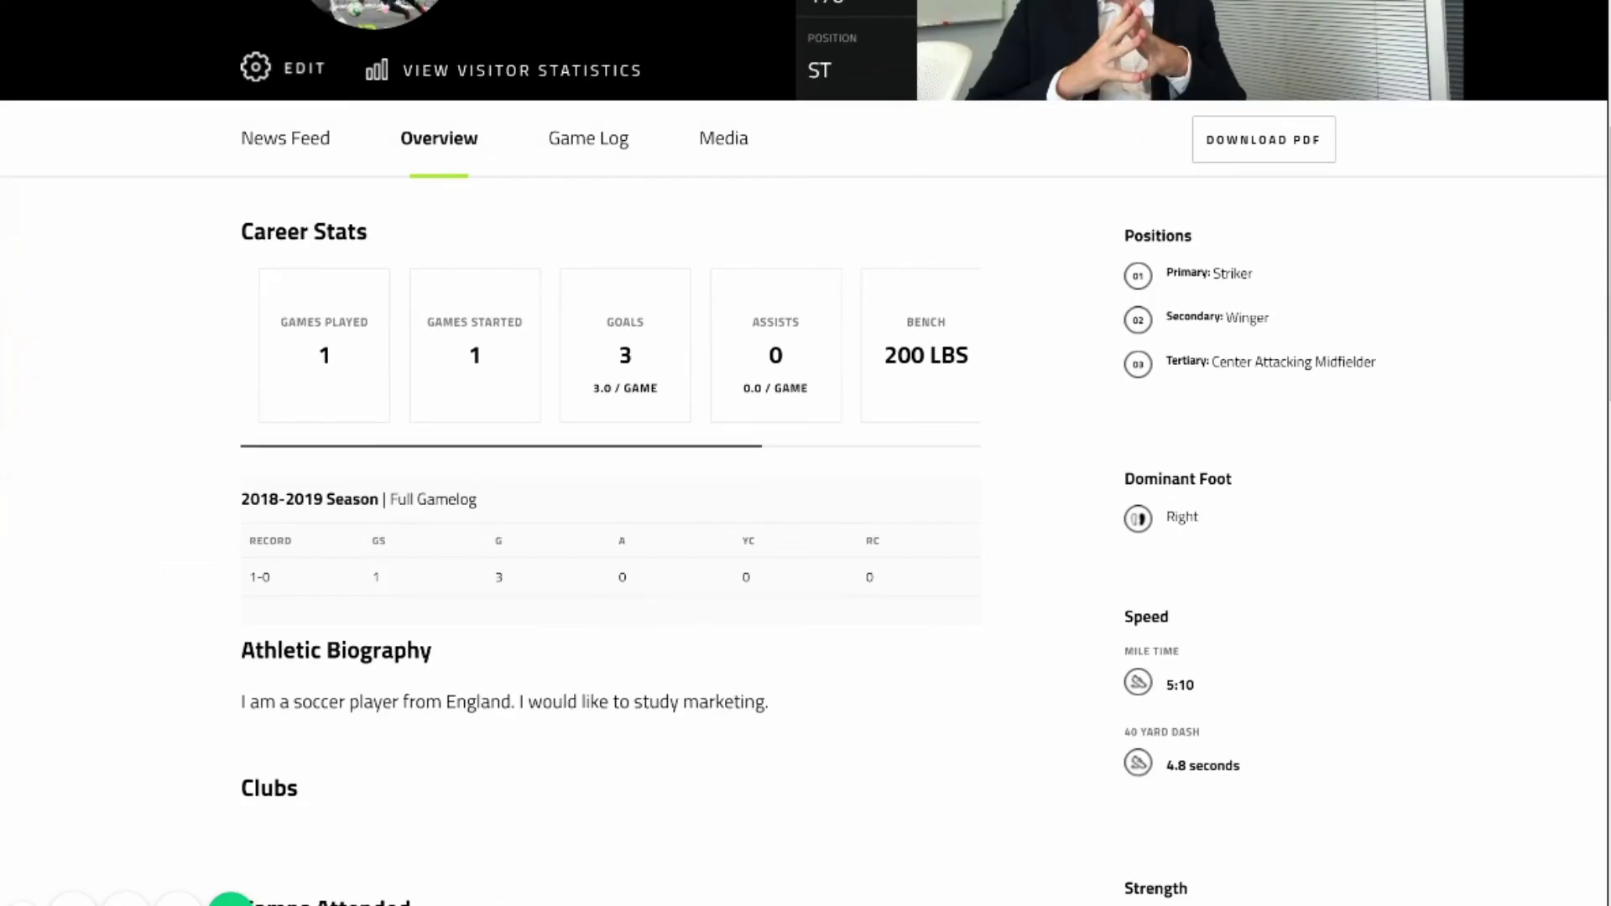
scroll(806, 453, "down", 3)
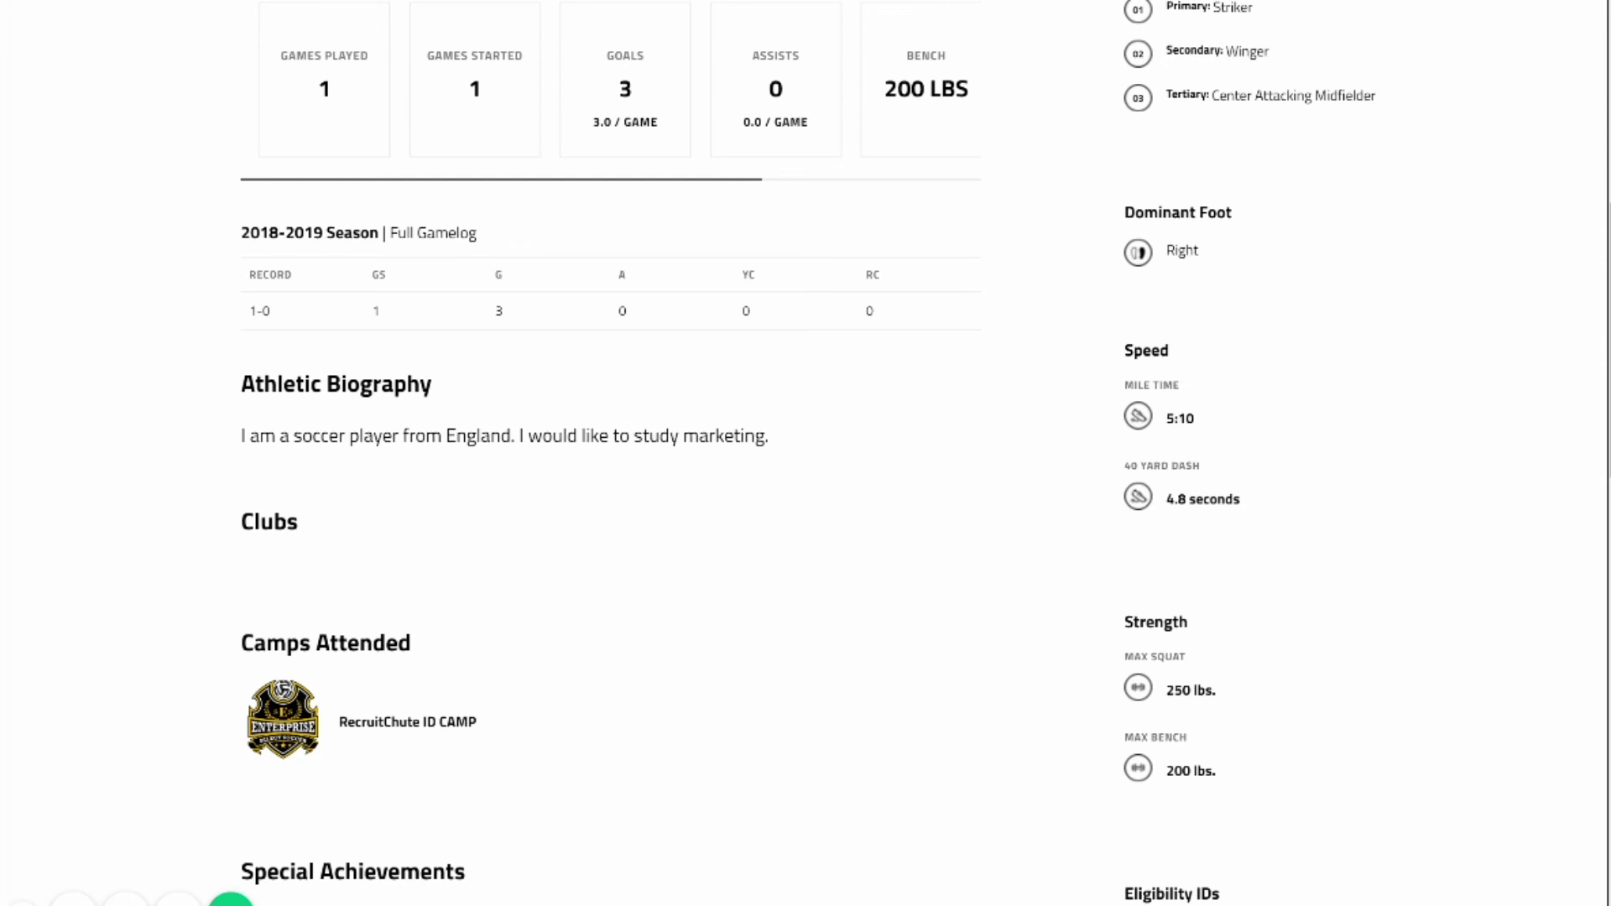
scroll(611, 453, "down", 15)
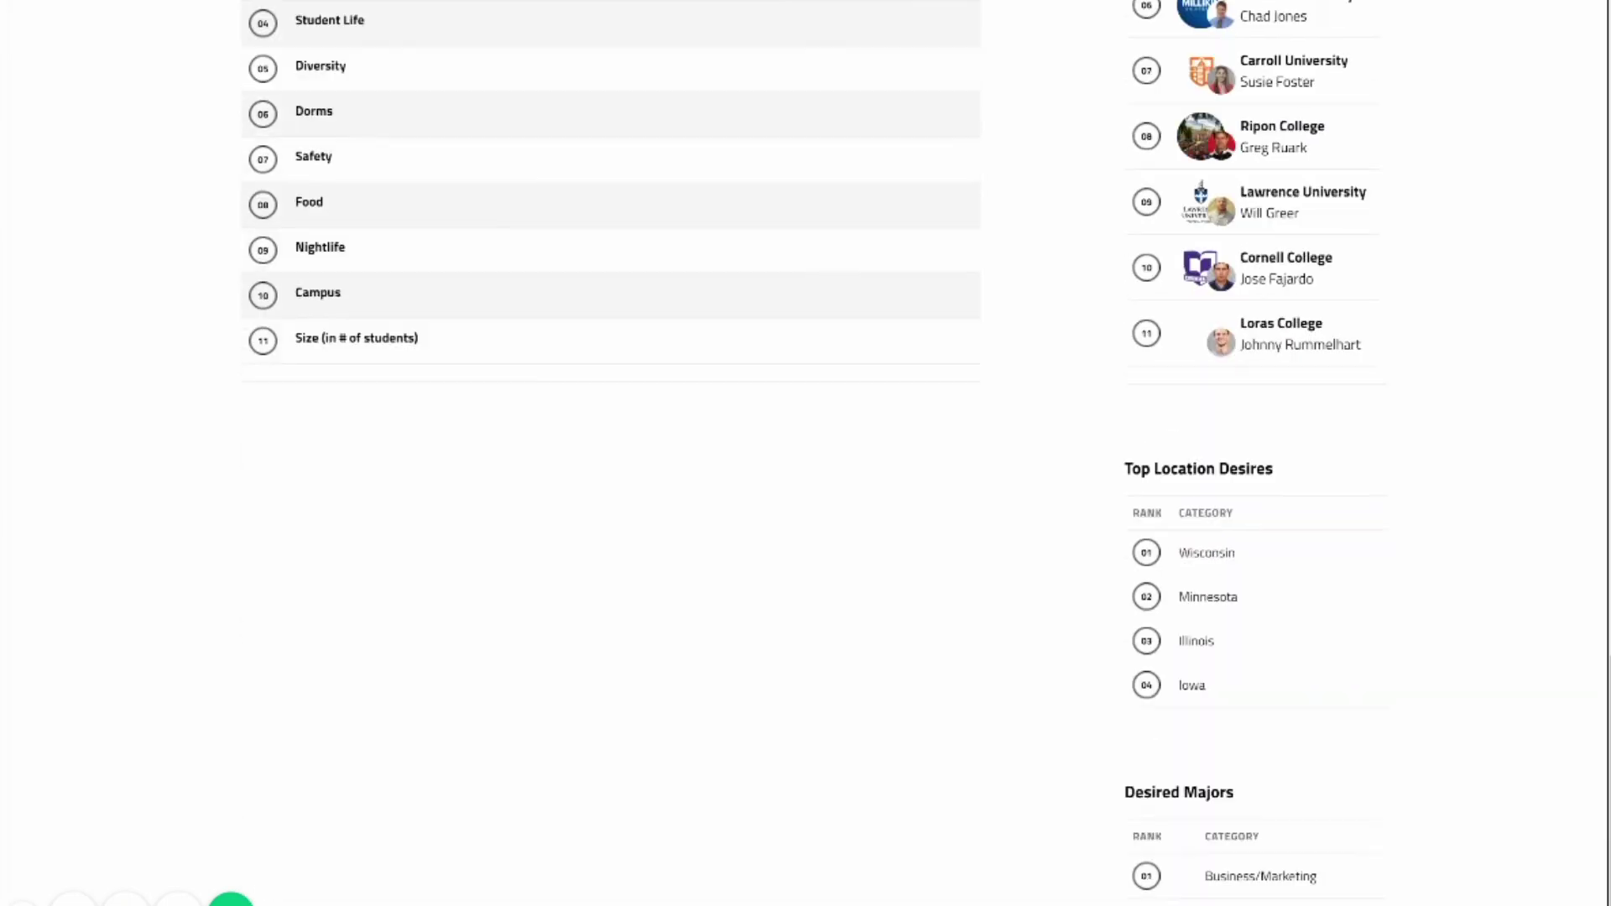
scroll(611, 453, "up", 15)
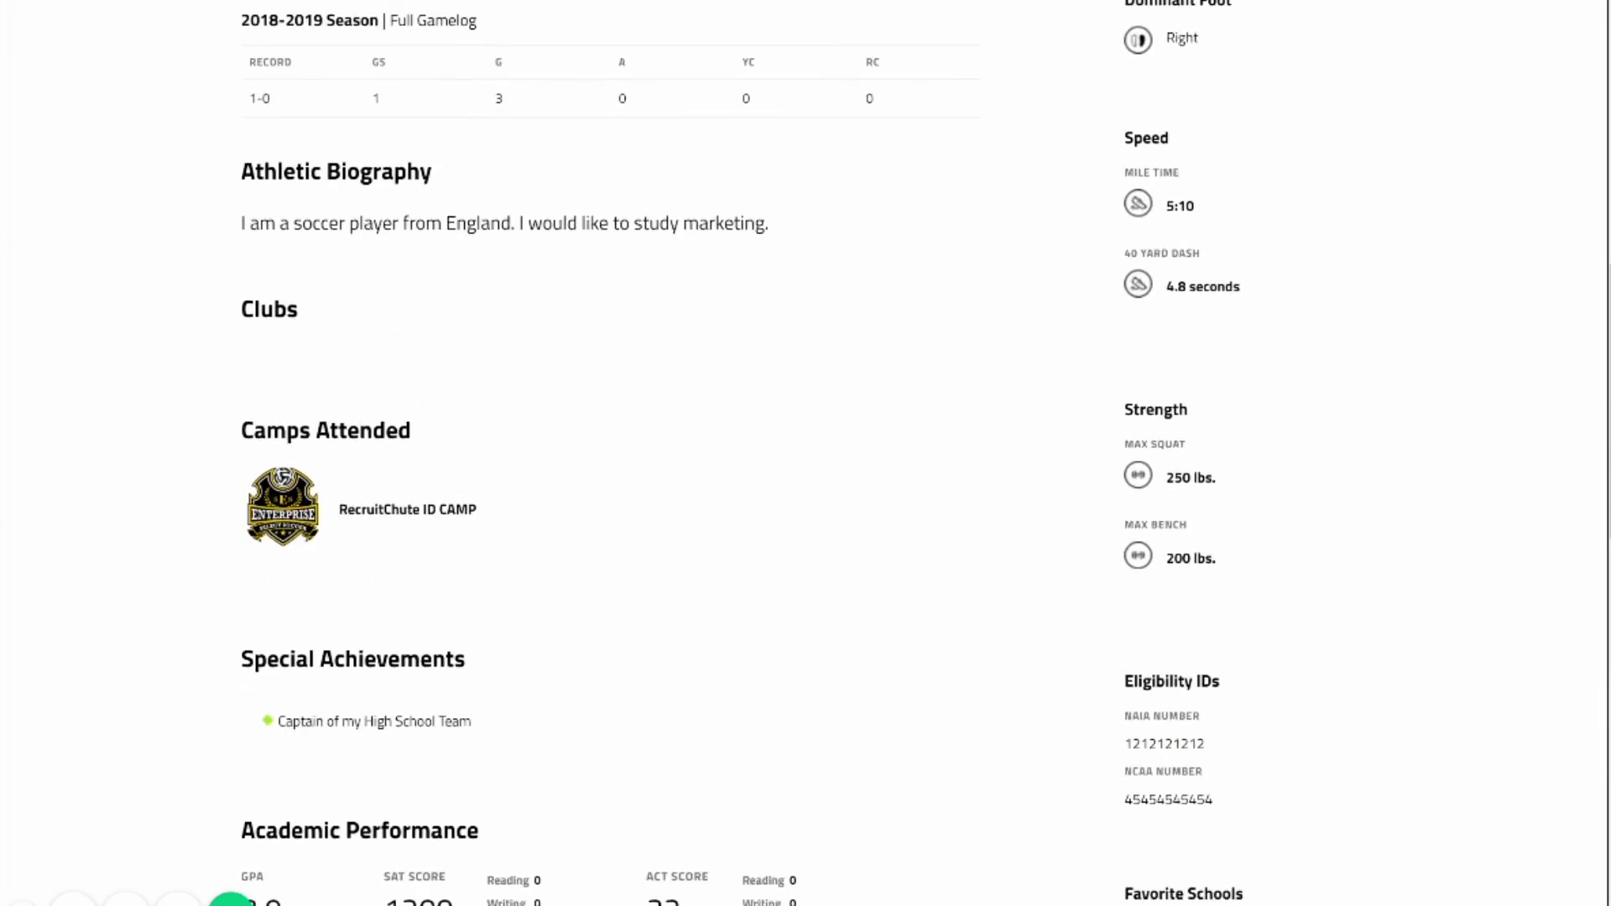
scroll(611, 453, "up", 10)
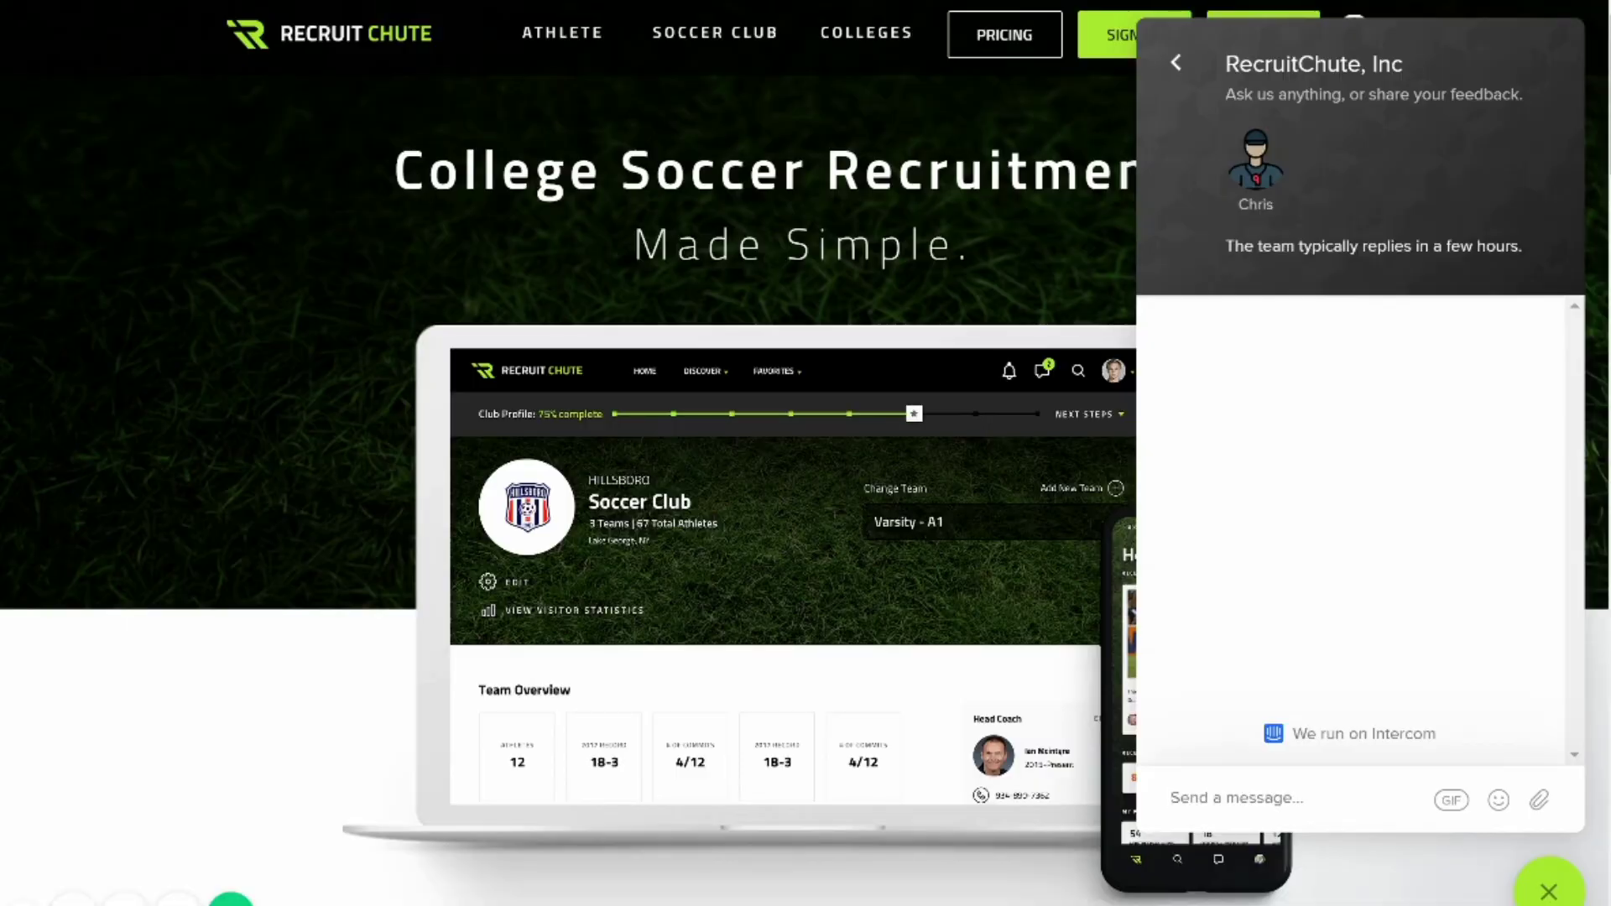
Send 'Hi, Can you help?' to support chat and submit the contact email address.
type("Hi")
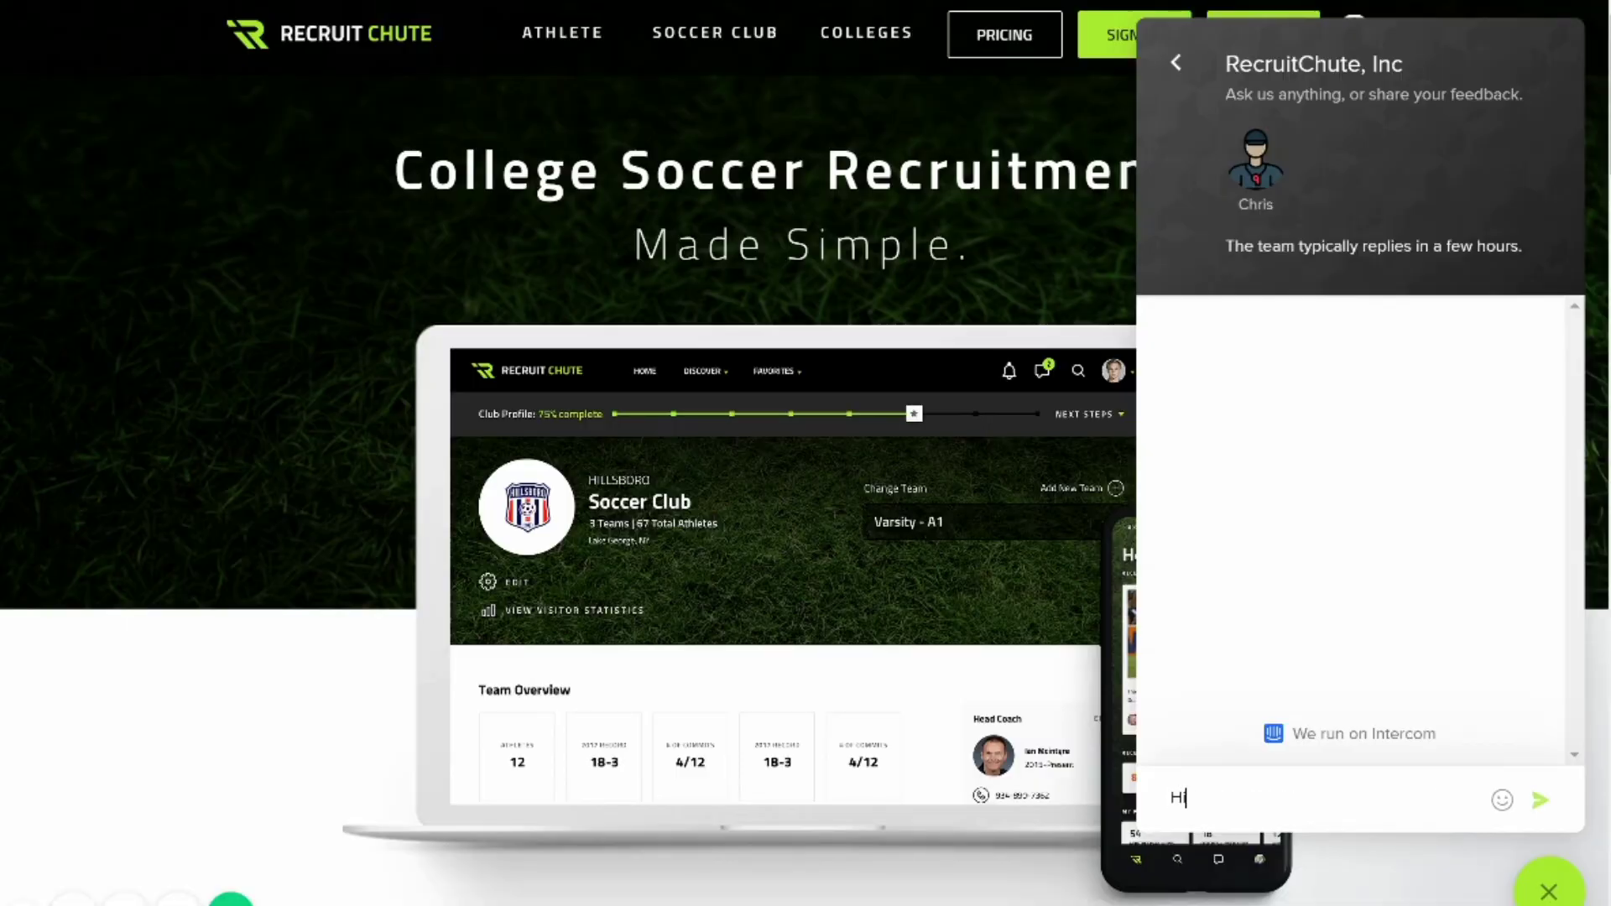
type(", Can you help?")
key("Return")
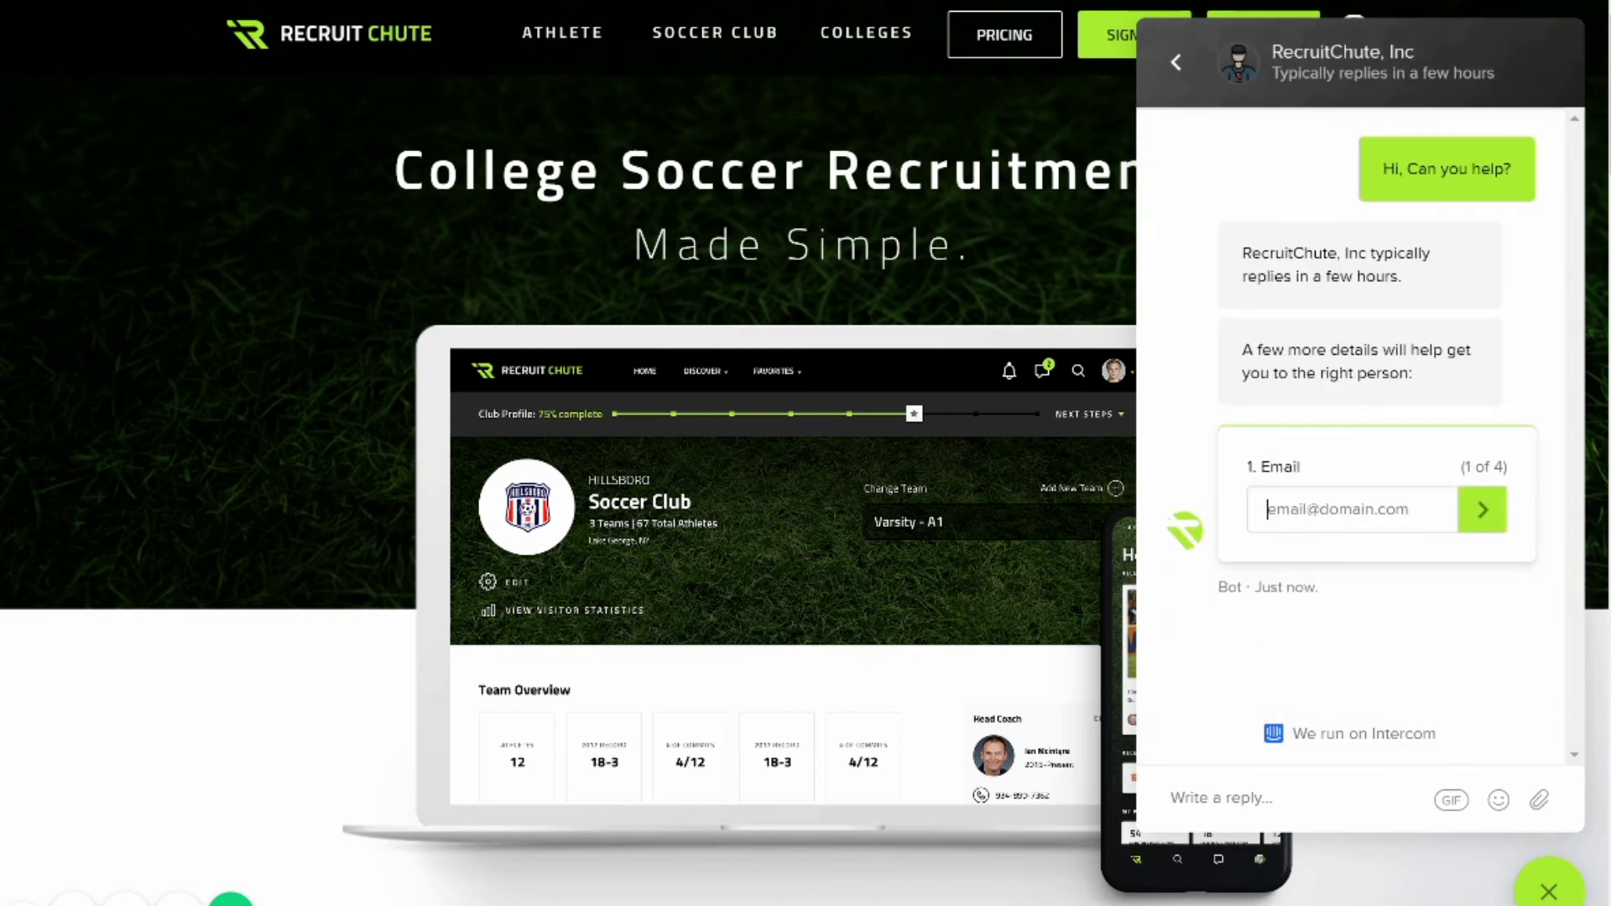
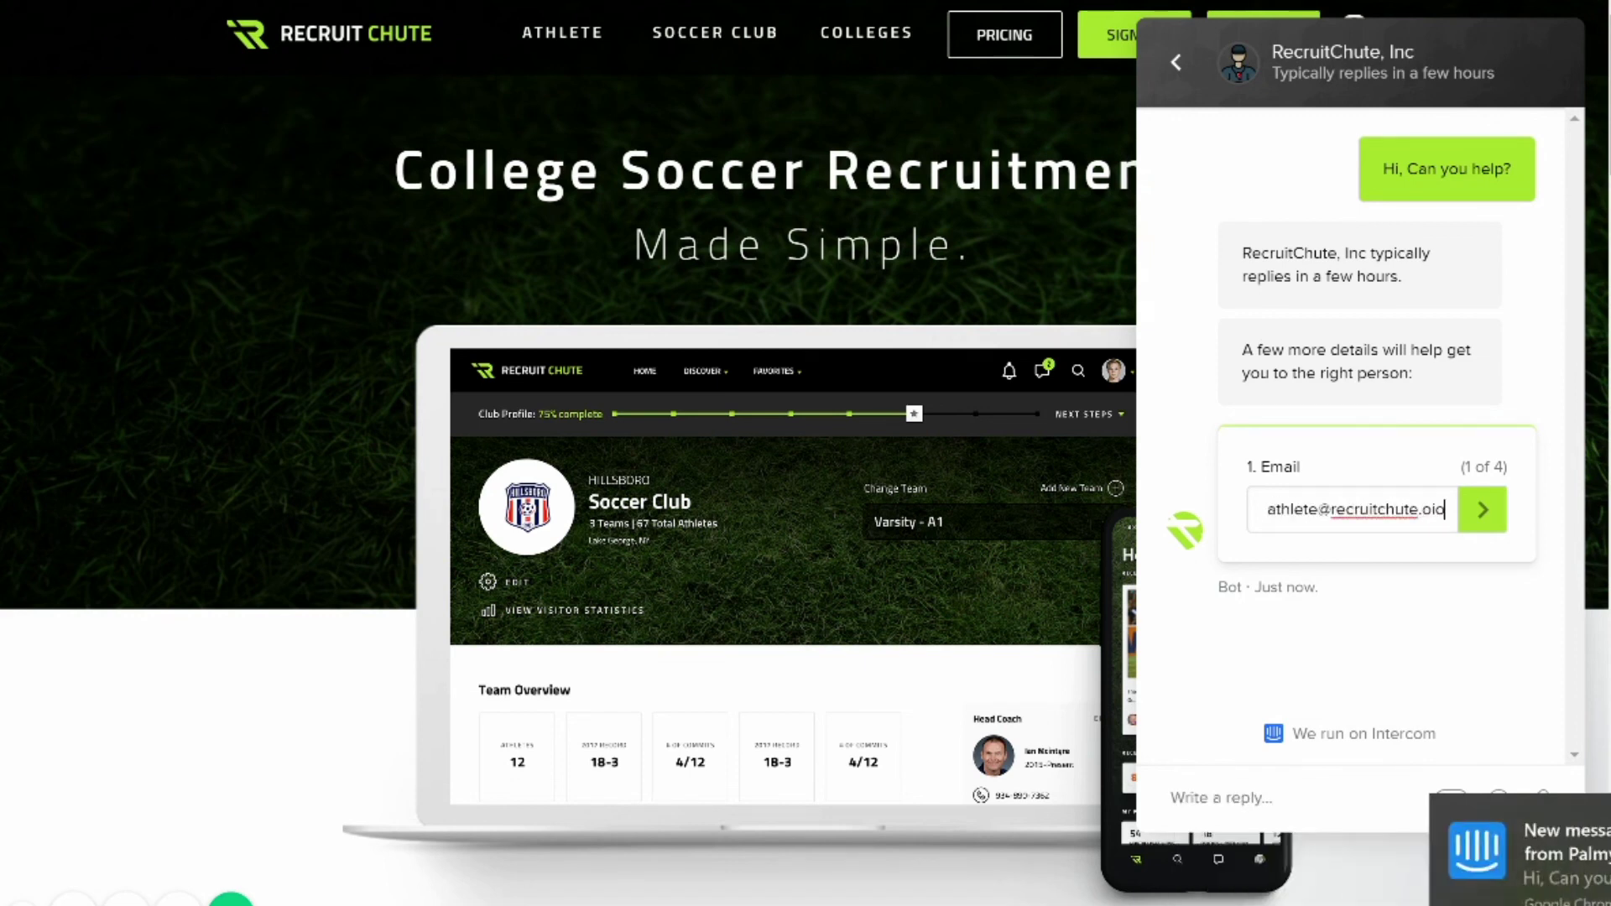
type("io")
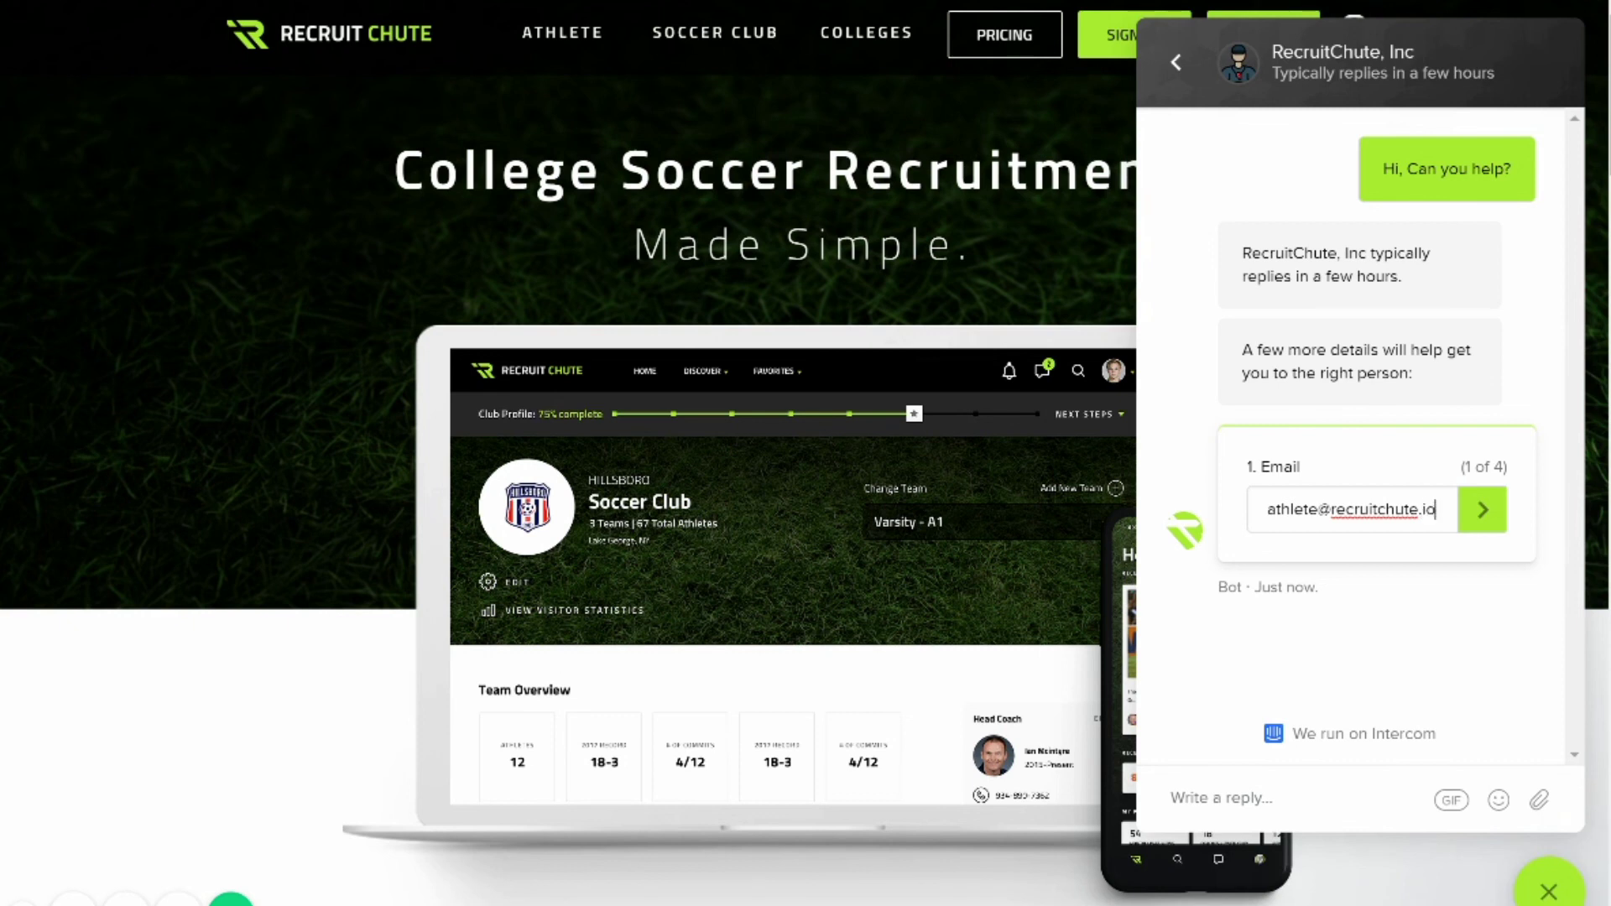
key("Return")
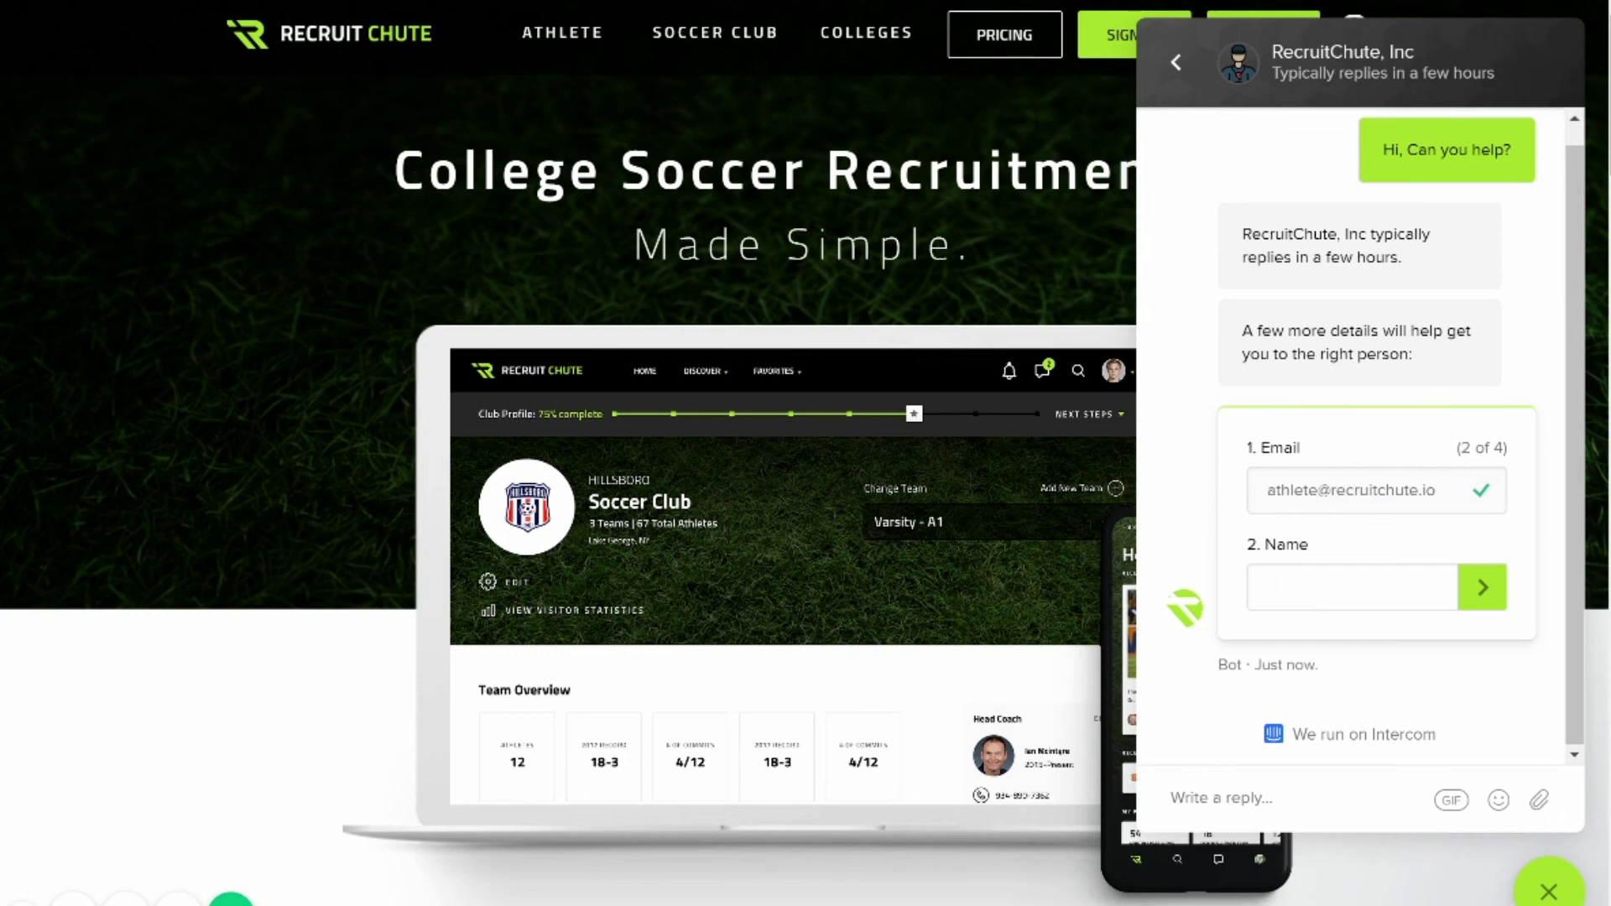
Submit the contact name and send 'I can't upload a highlight tape'.
type("RecruitChute Athe")
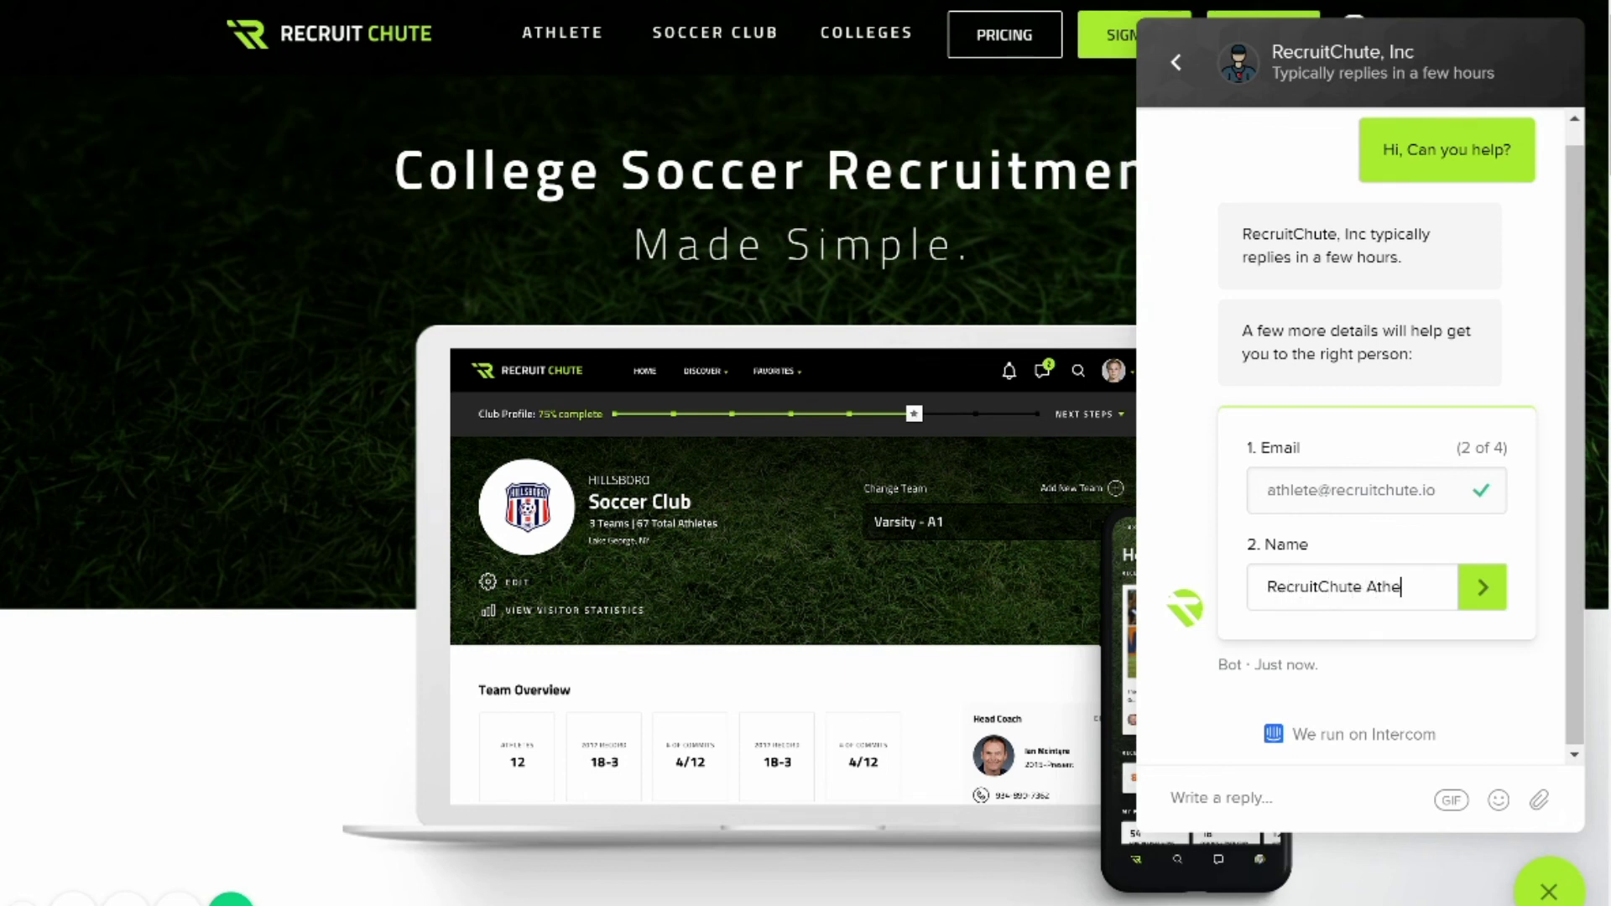
key("BackSpace")
type("lete")
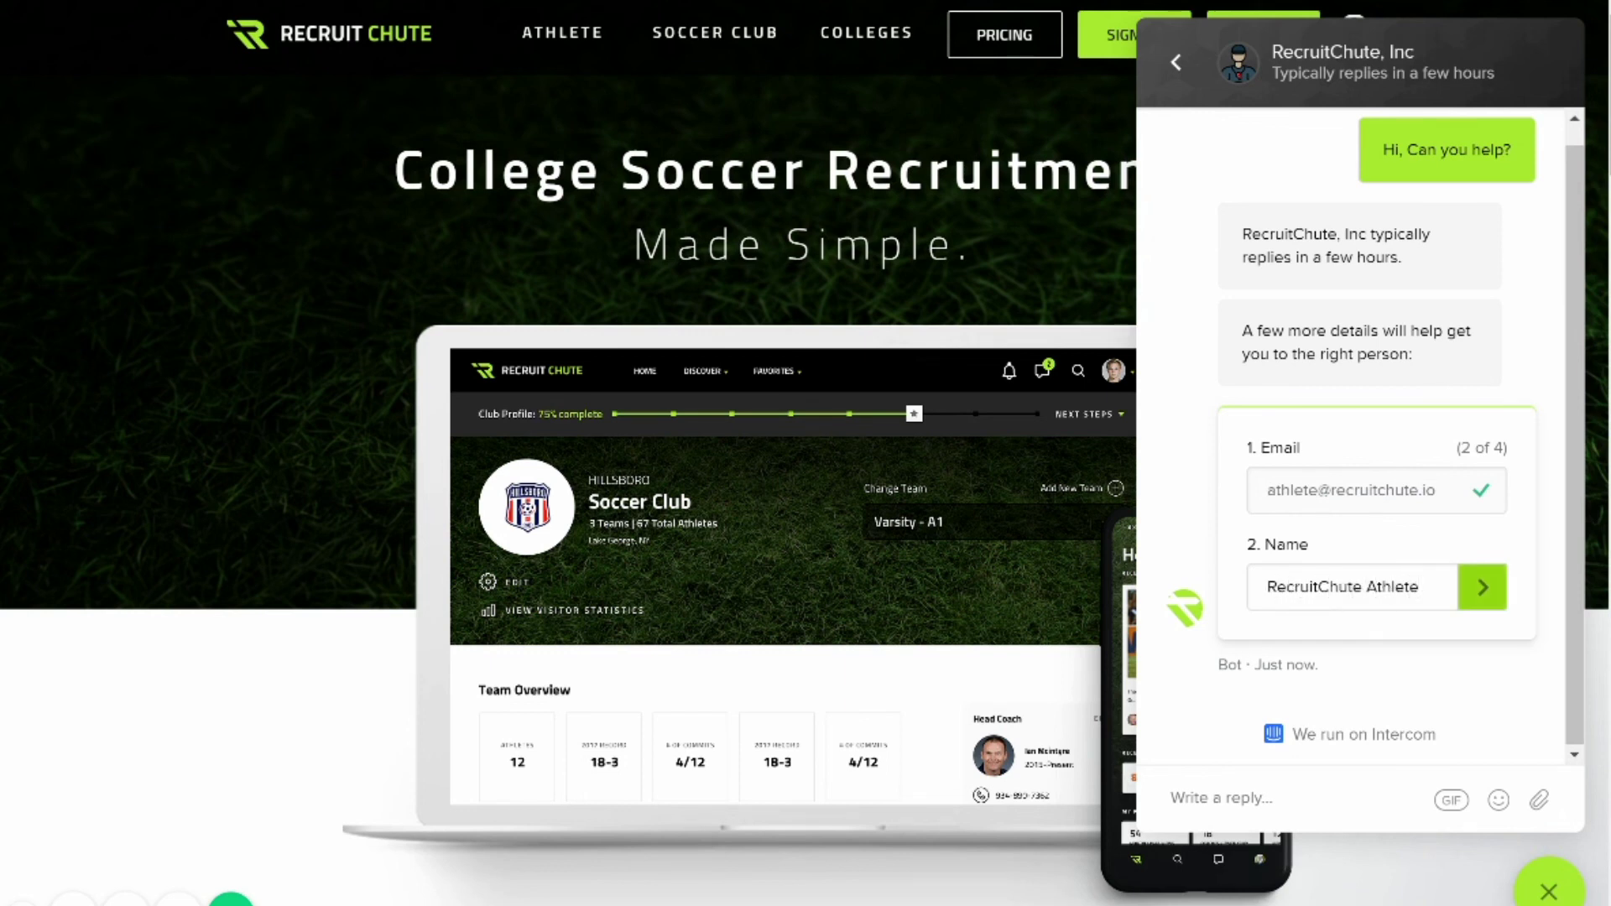
key("Return")
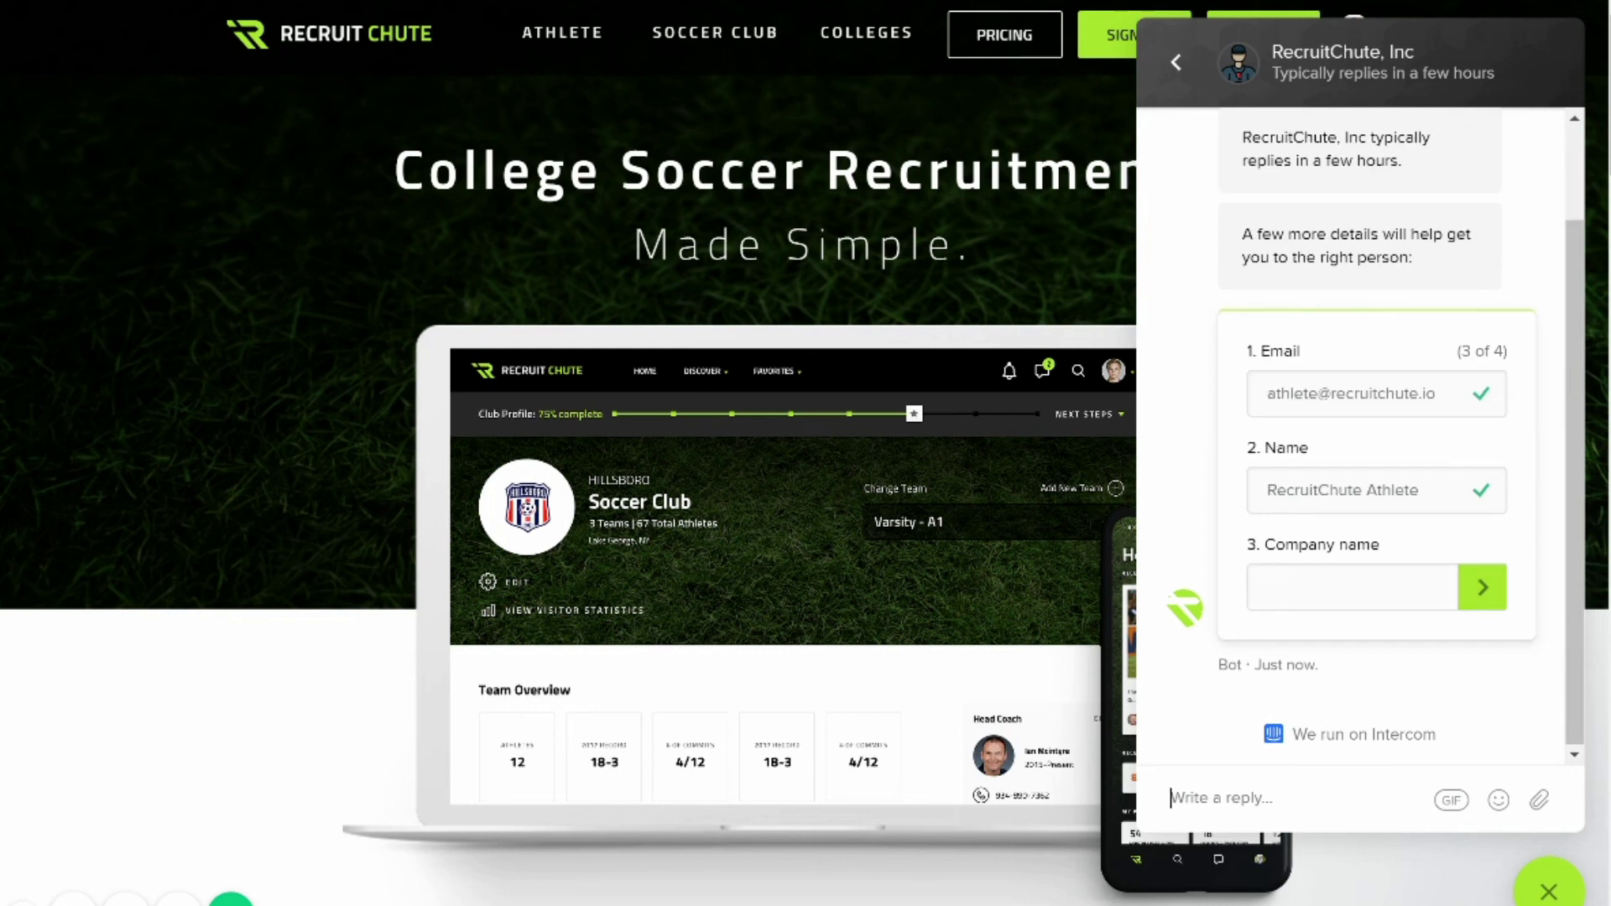
type("I can")
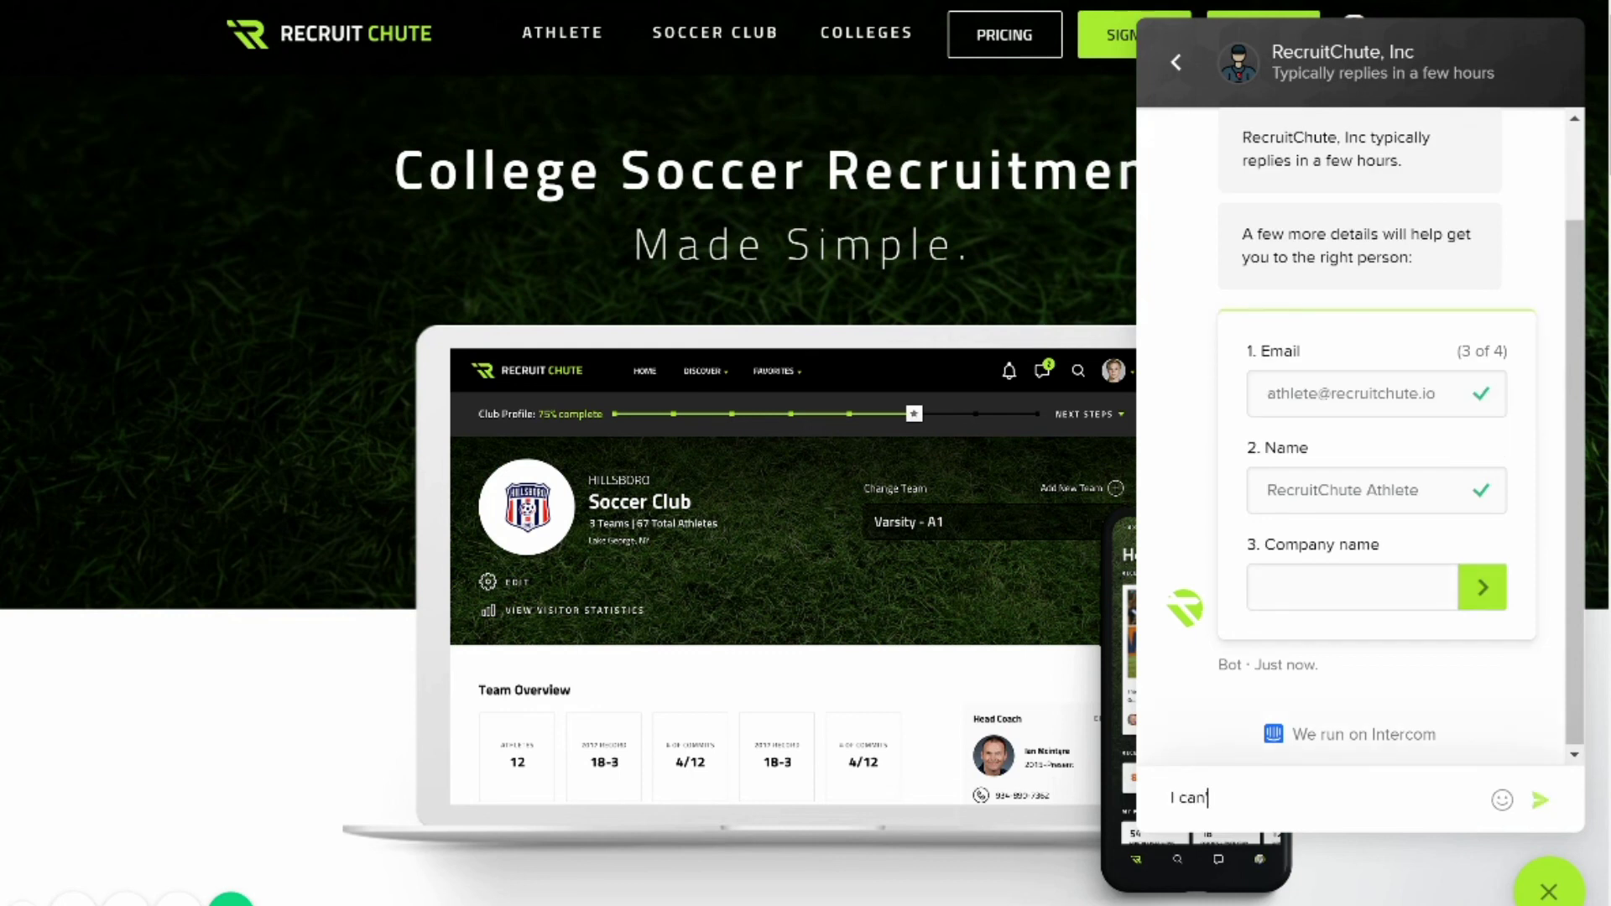
type("'t upload a highlight ta")
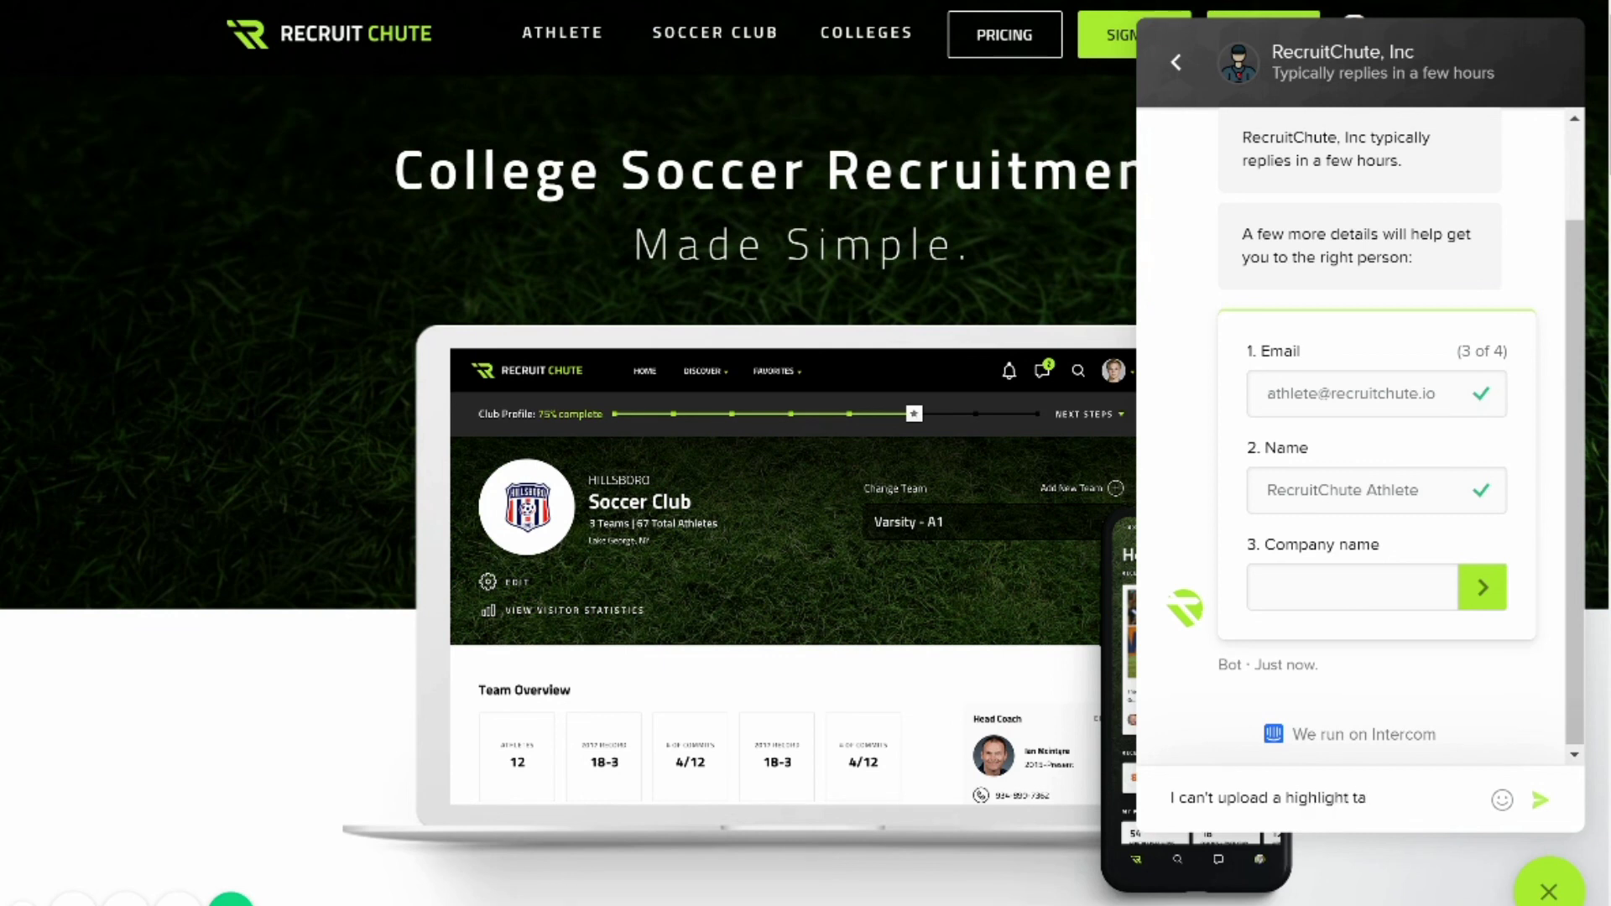
type("pe")
key("Return")
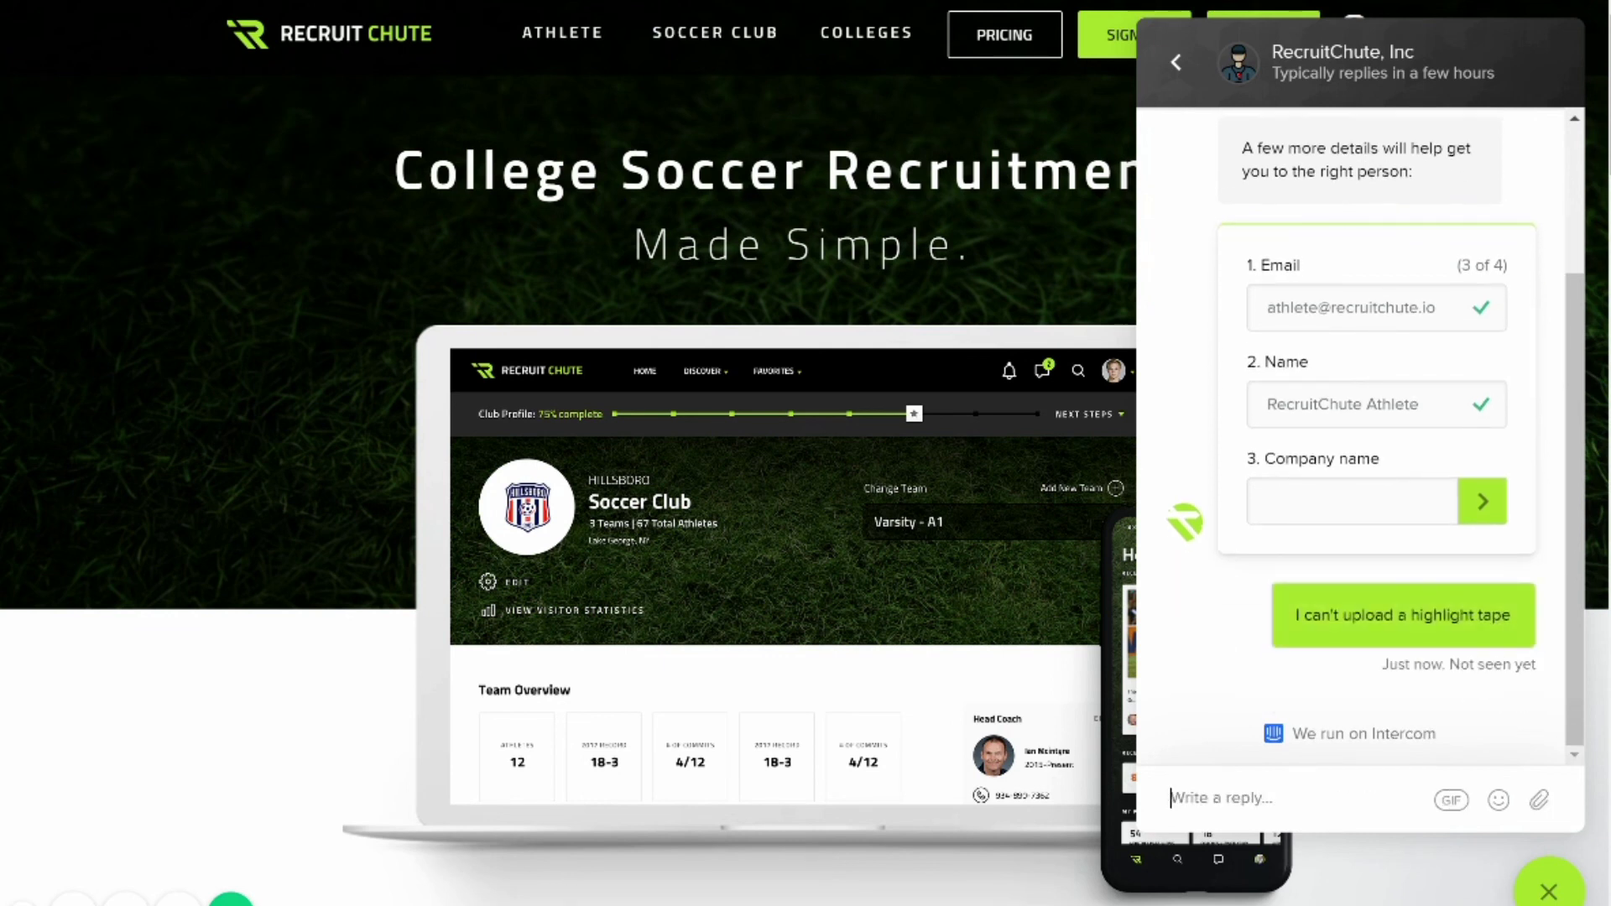